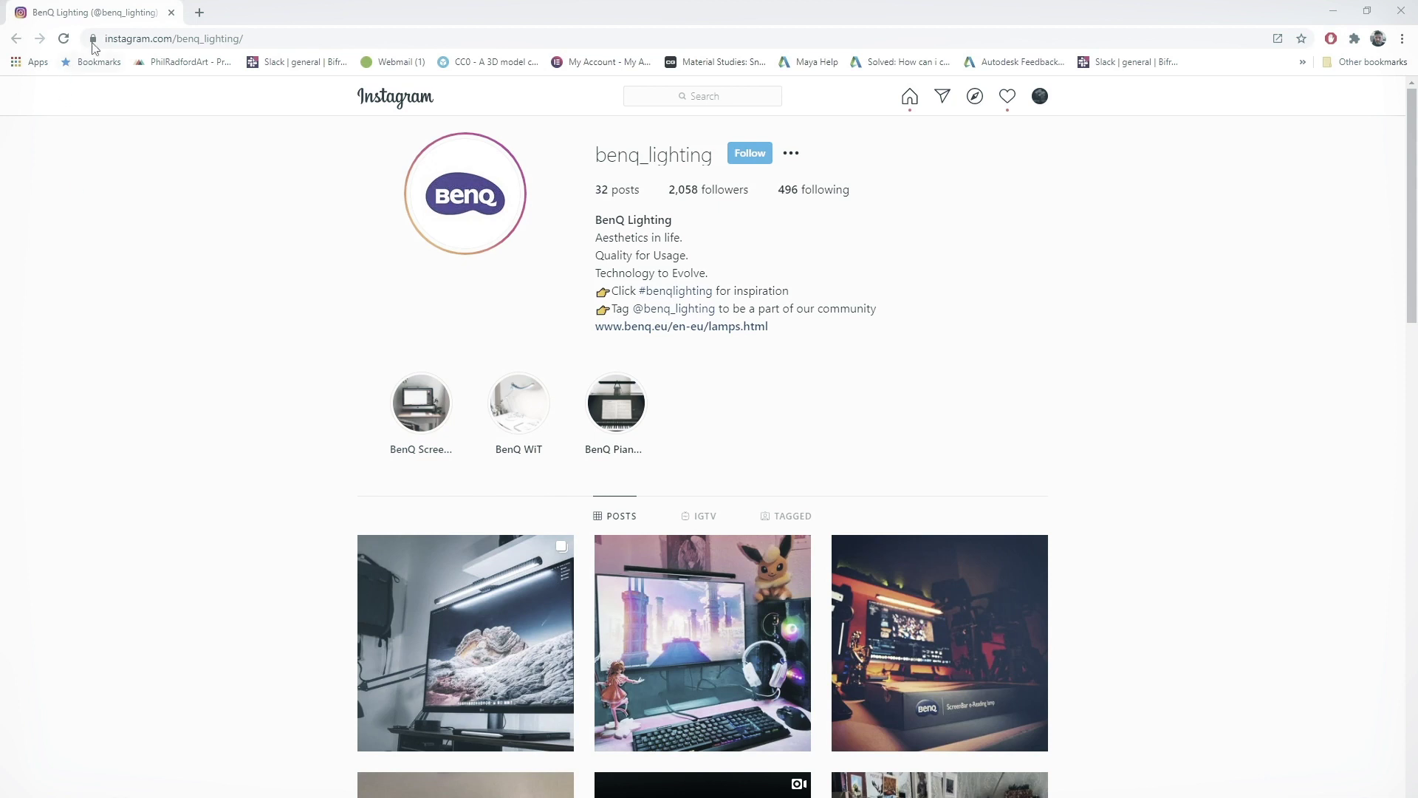
left_click_drag(265, 38, 116, 39)
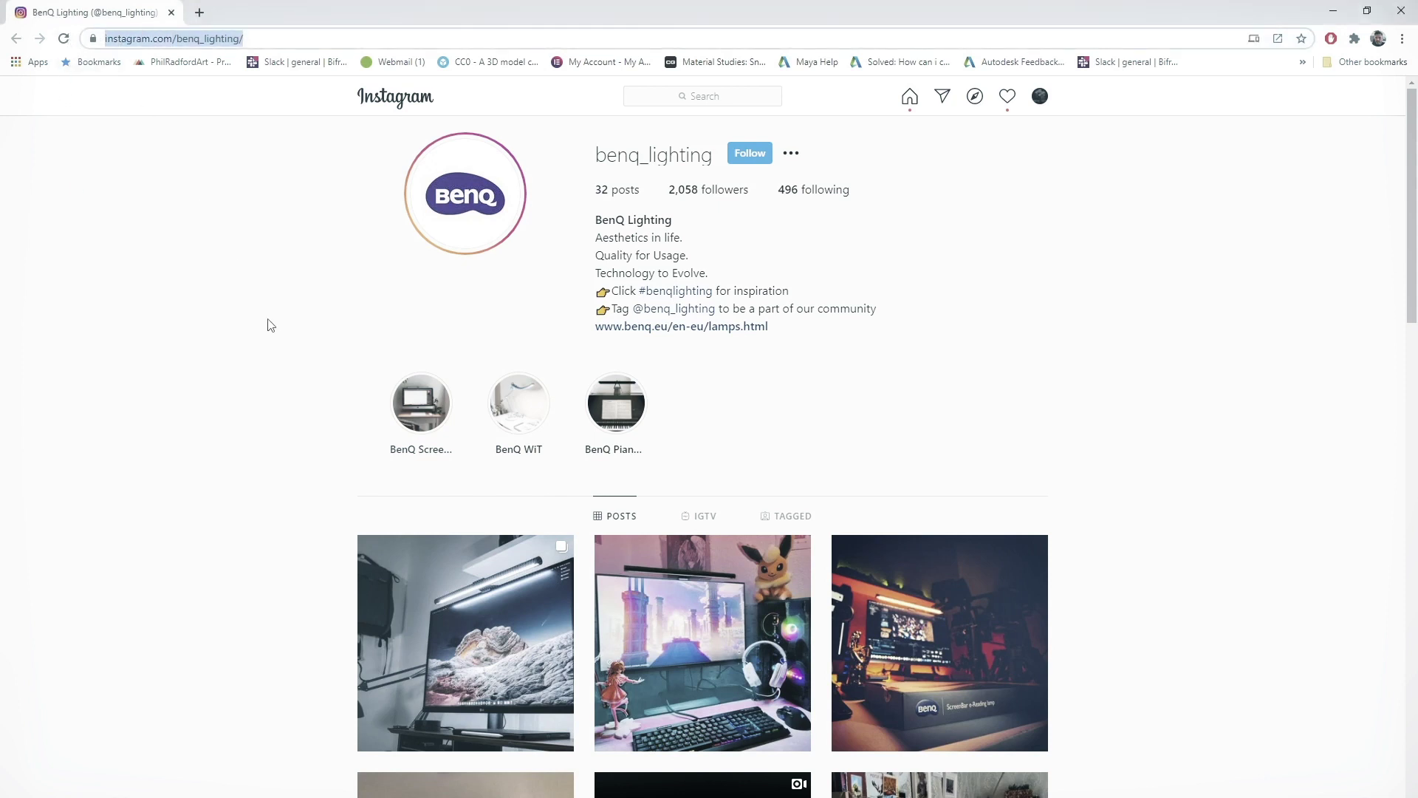
scroll(270, 325, "down", 4)
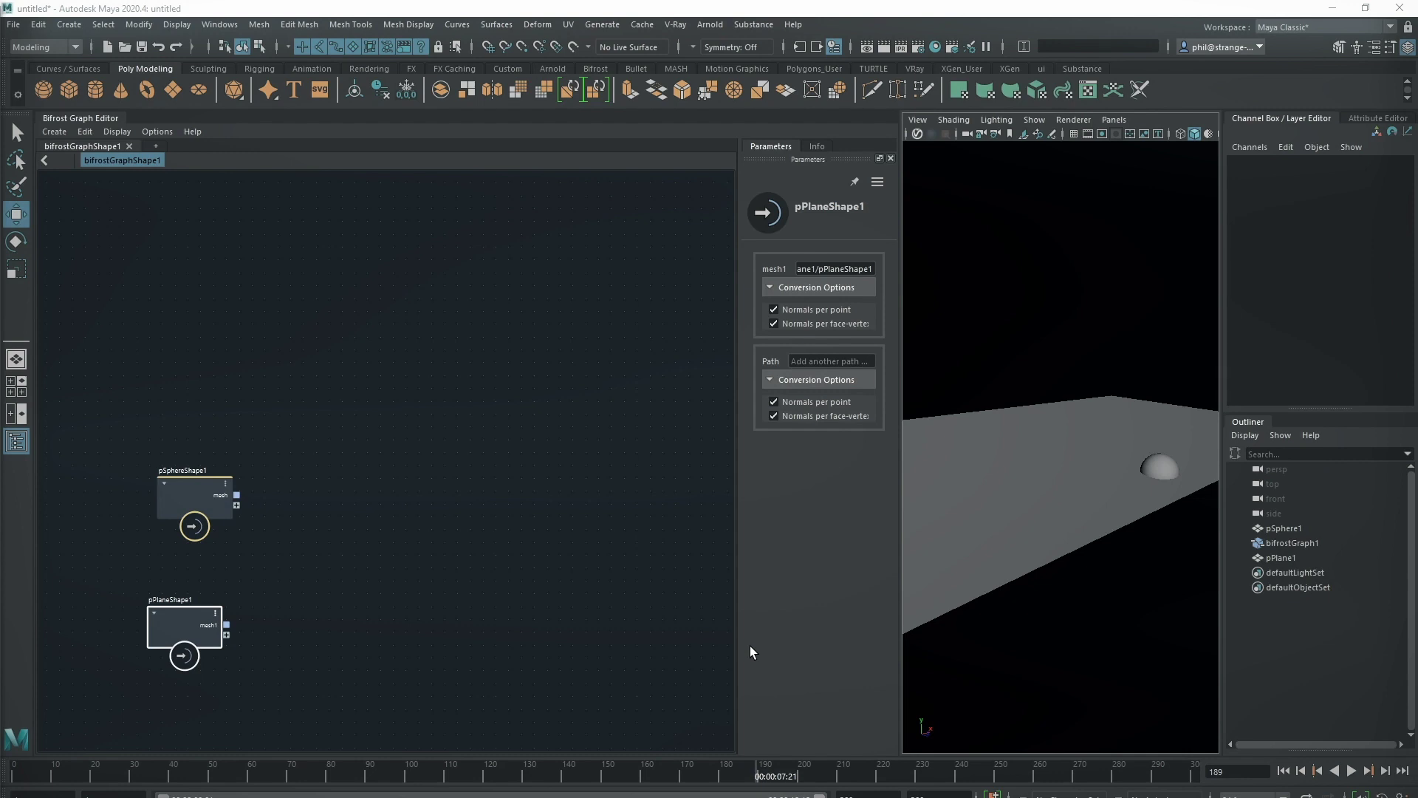
Return the timeline to its first frame and add a basic_particles_graph node to the Bifrost graph.
left_click(1283, 773)
scroll(443, 561, "up", 1)
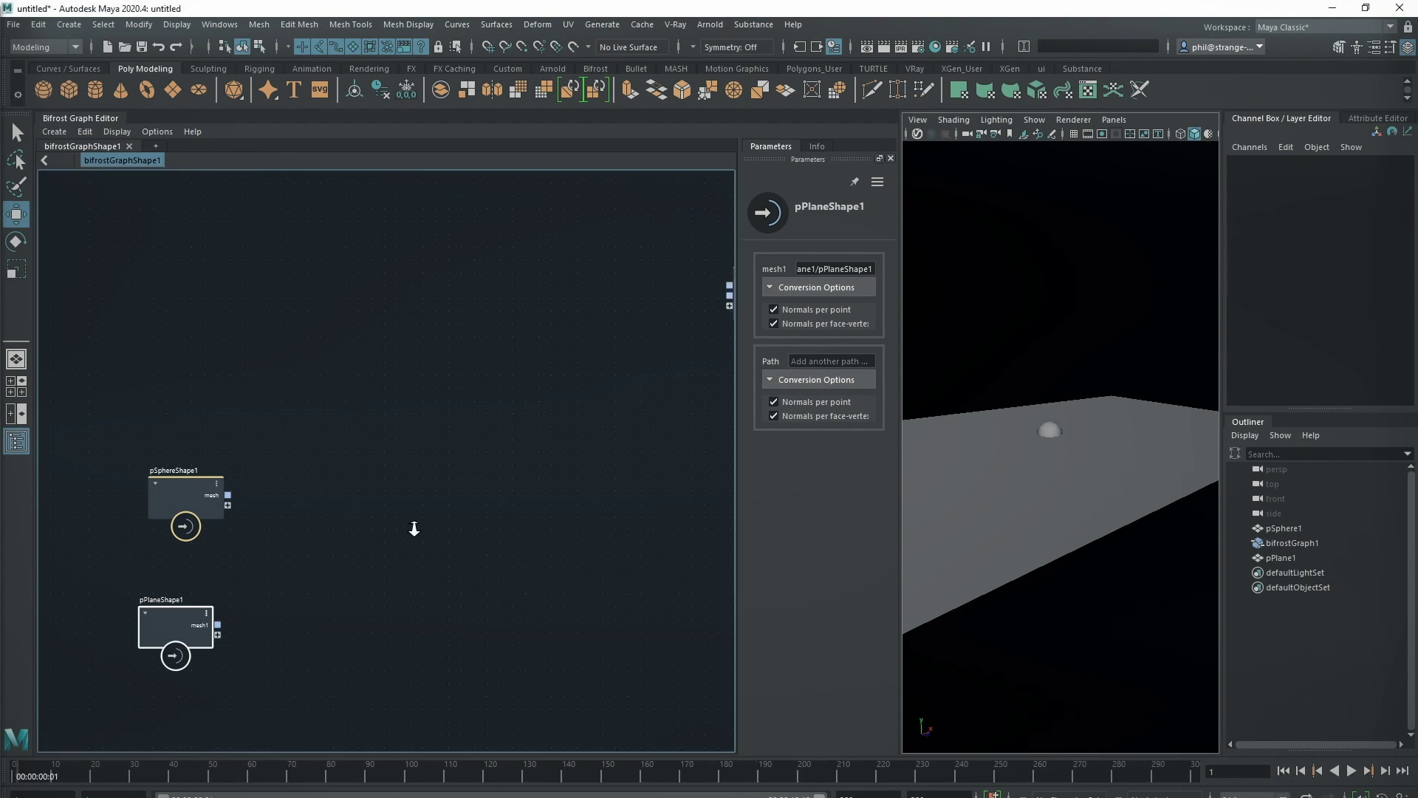
left_click(405, 428)
key("Tab")
type("basic")
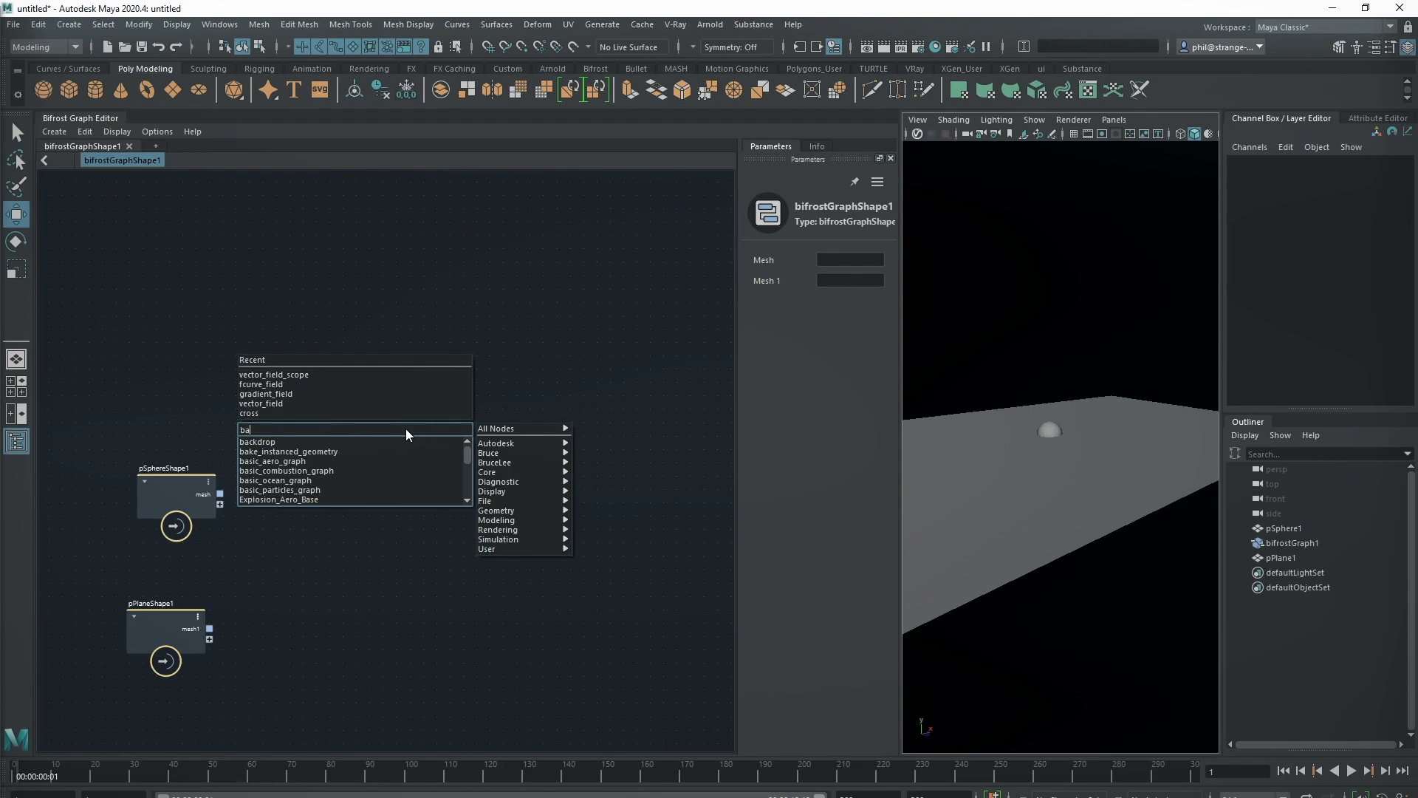
left_click(372, 471)
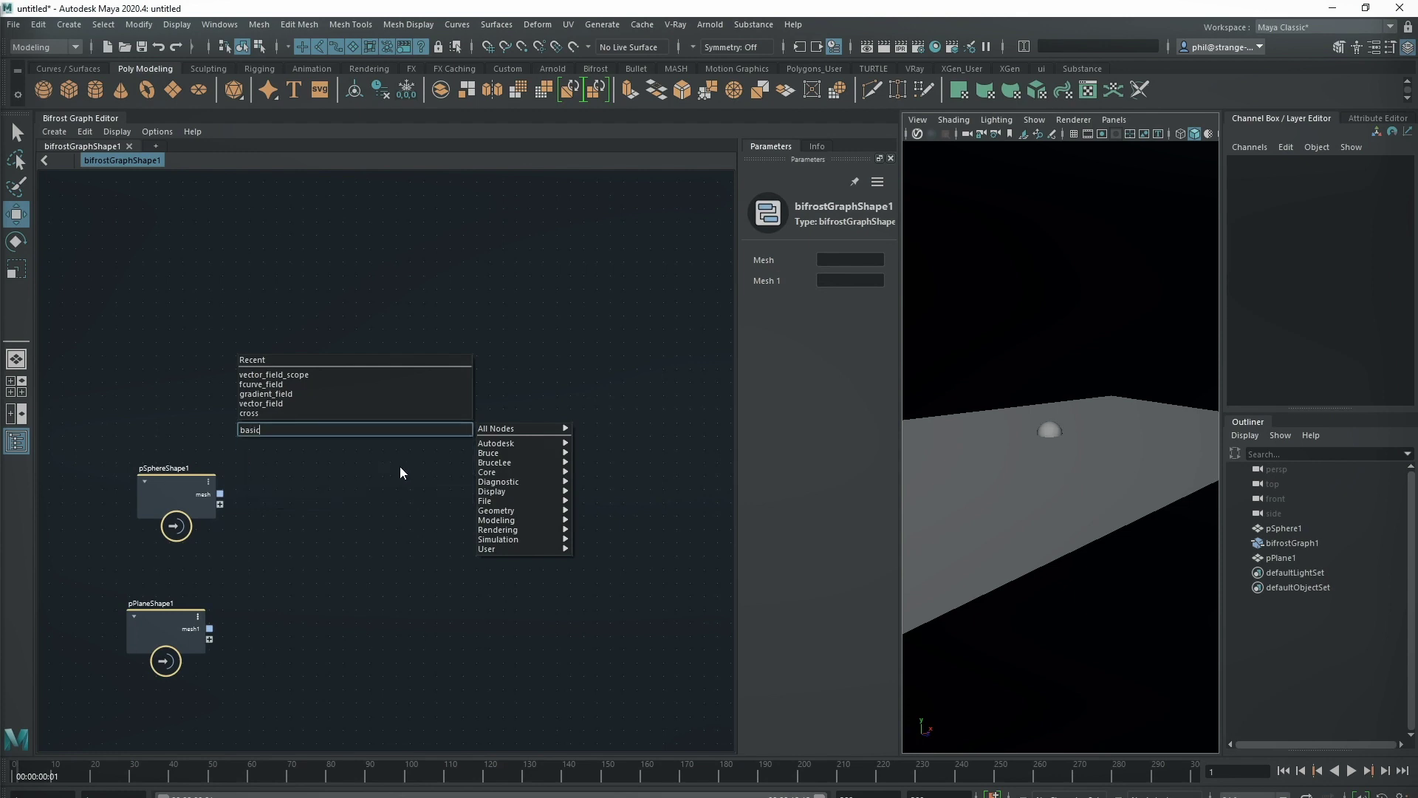
Reposition the basic_particles_graph compound and explode it into its component nodes.
left_click_drag(403, 443, 425, 396)
right_click(440, 385)
left_click(512, 478)
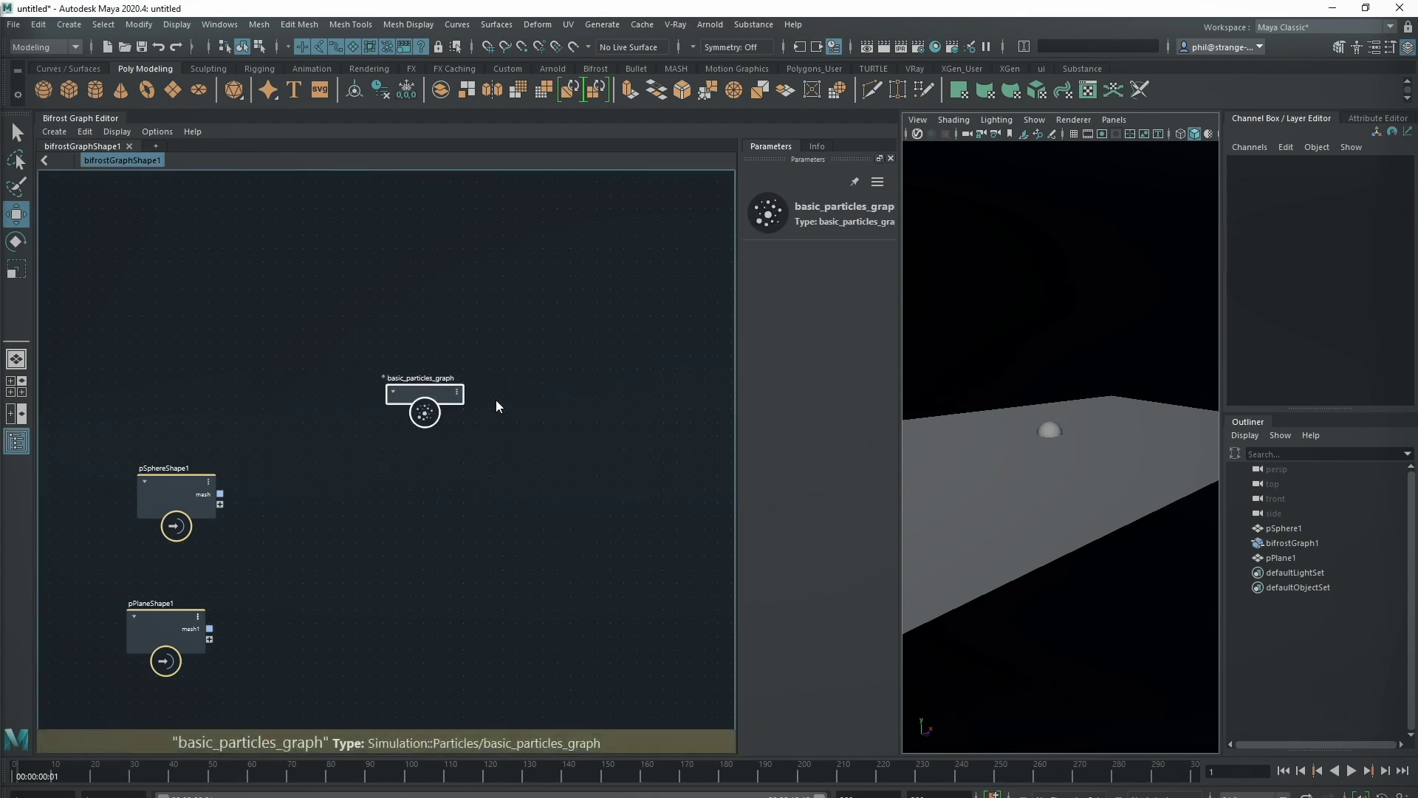
Spread out the exploded particle nodes and place pSphereShape1 on the input side of source_particles.
left_click_drag(480, 347, 332, 451)
left_click_drag(453, 306, 317, 236)
left_click_drag(432, 306, 310, 567)
left_click_drag(683, 258, 576, 423)
middle_click_drag(493, 454, 604, 413)
left_click_drag(189, 399, 74, 295)
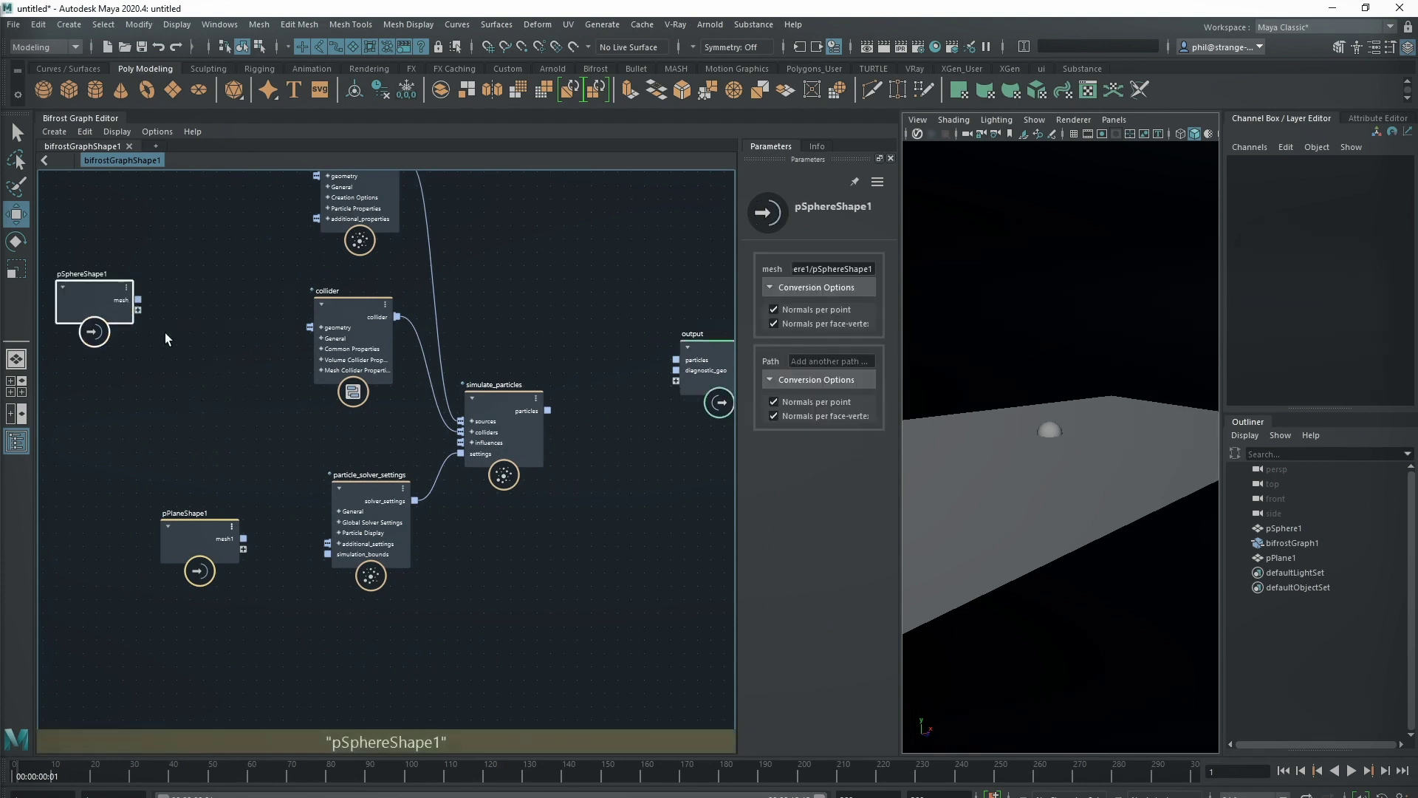
Connect the pSphereShape1 mesh output to the geometry input of source_particles, and preview the sphere's animation before rewinding.
middle_click_drag(99, 288, 126, 374)
left_click_drag(183, 269, 344, 261)
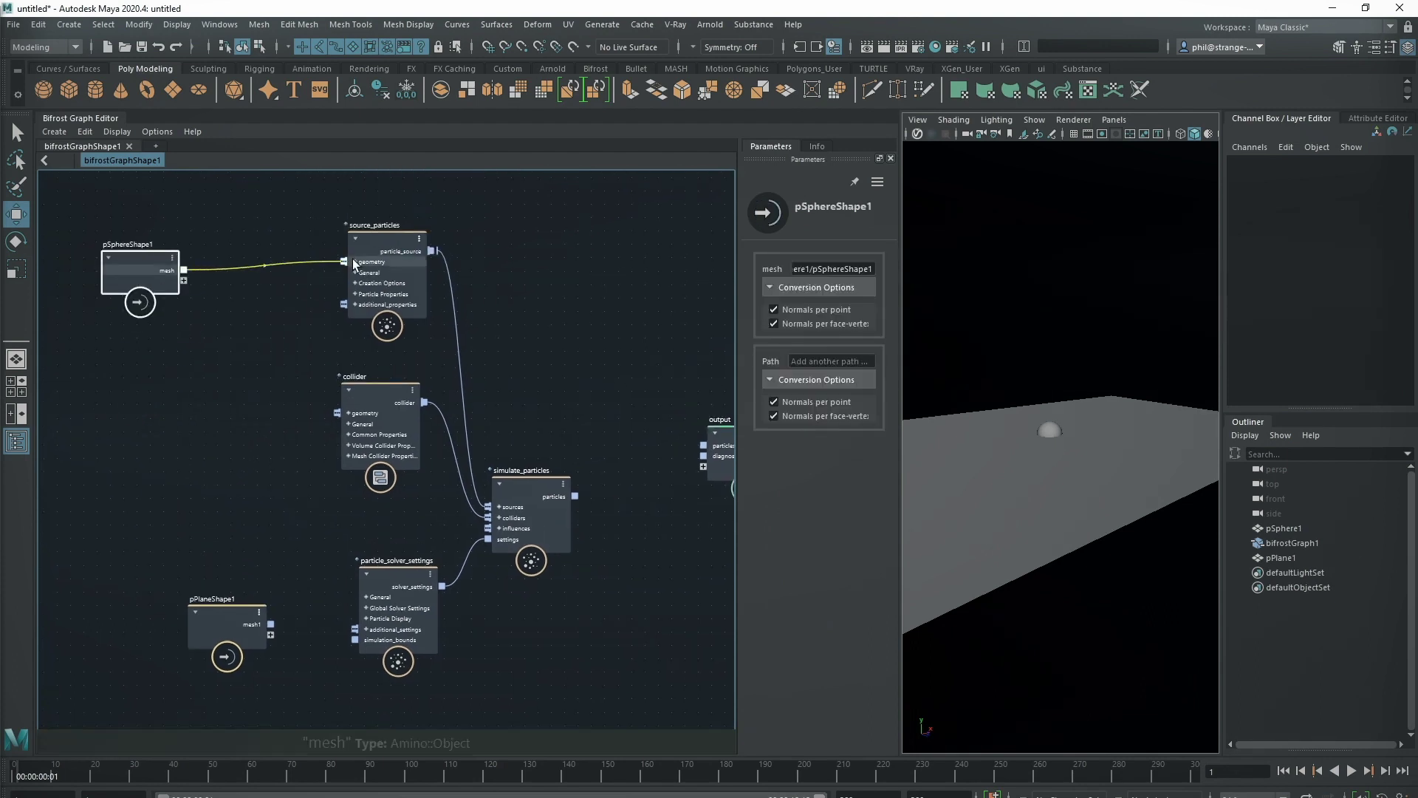
key("alt+v")
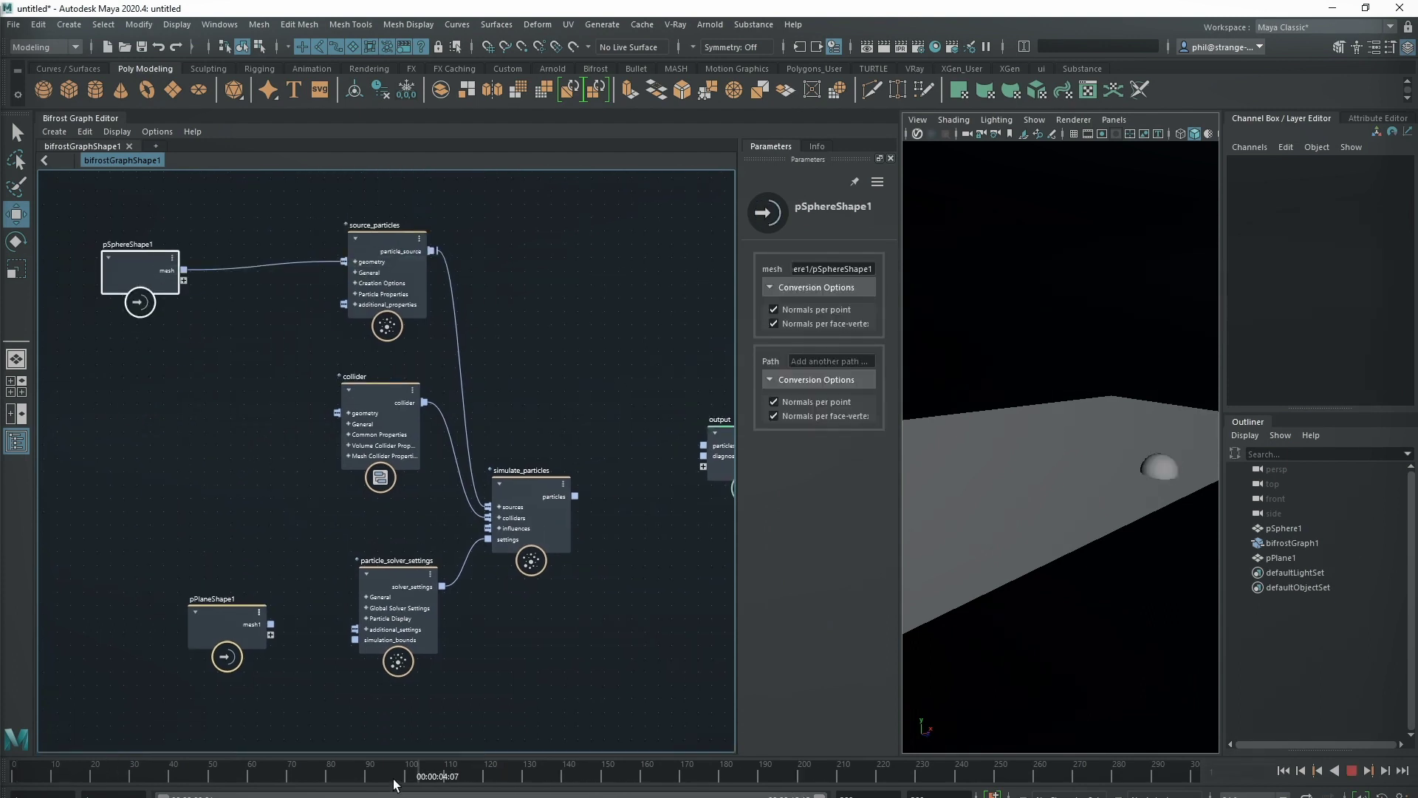
left_click_drag(395, 785, 148, 771)
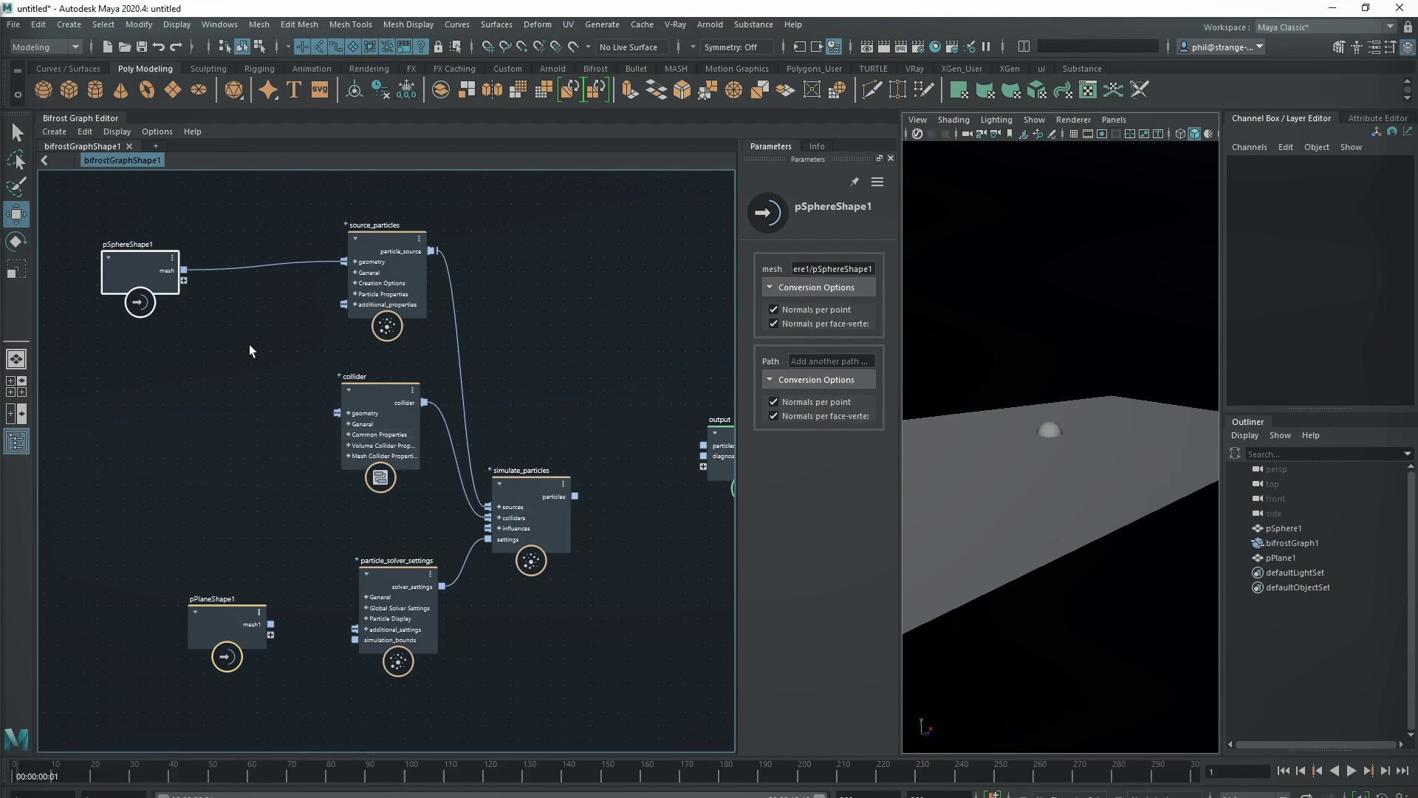
Connect the particles output of simulate_particles to a new port on the output node, and tidy pPlaneShape1, output and particle_solver_settings.
middle_click_drag(314, 438, 307, 324)
left_click_drag(202, 511, 124, 379)
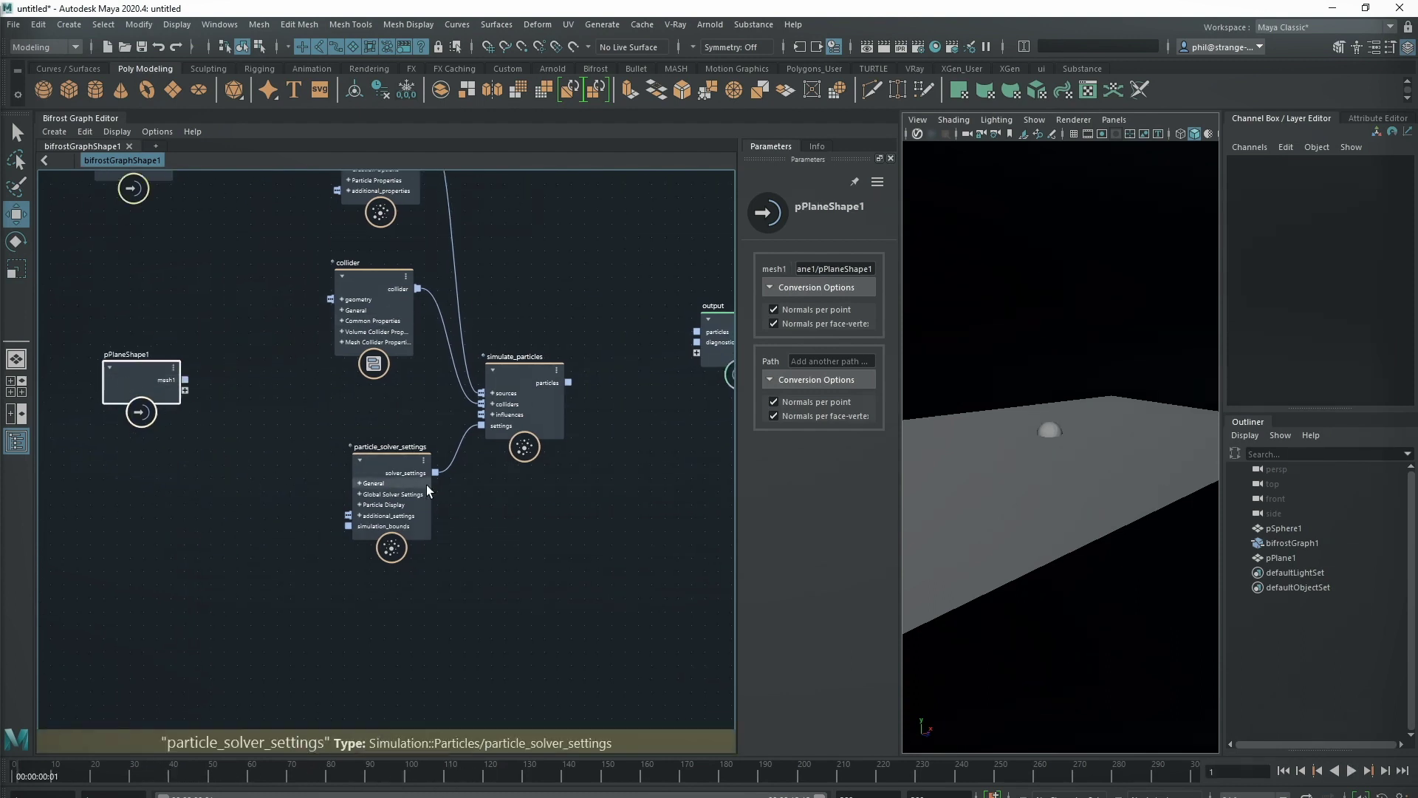
middle_click_drag(427, 485, 336, 529)
left_click(424, 453)
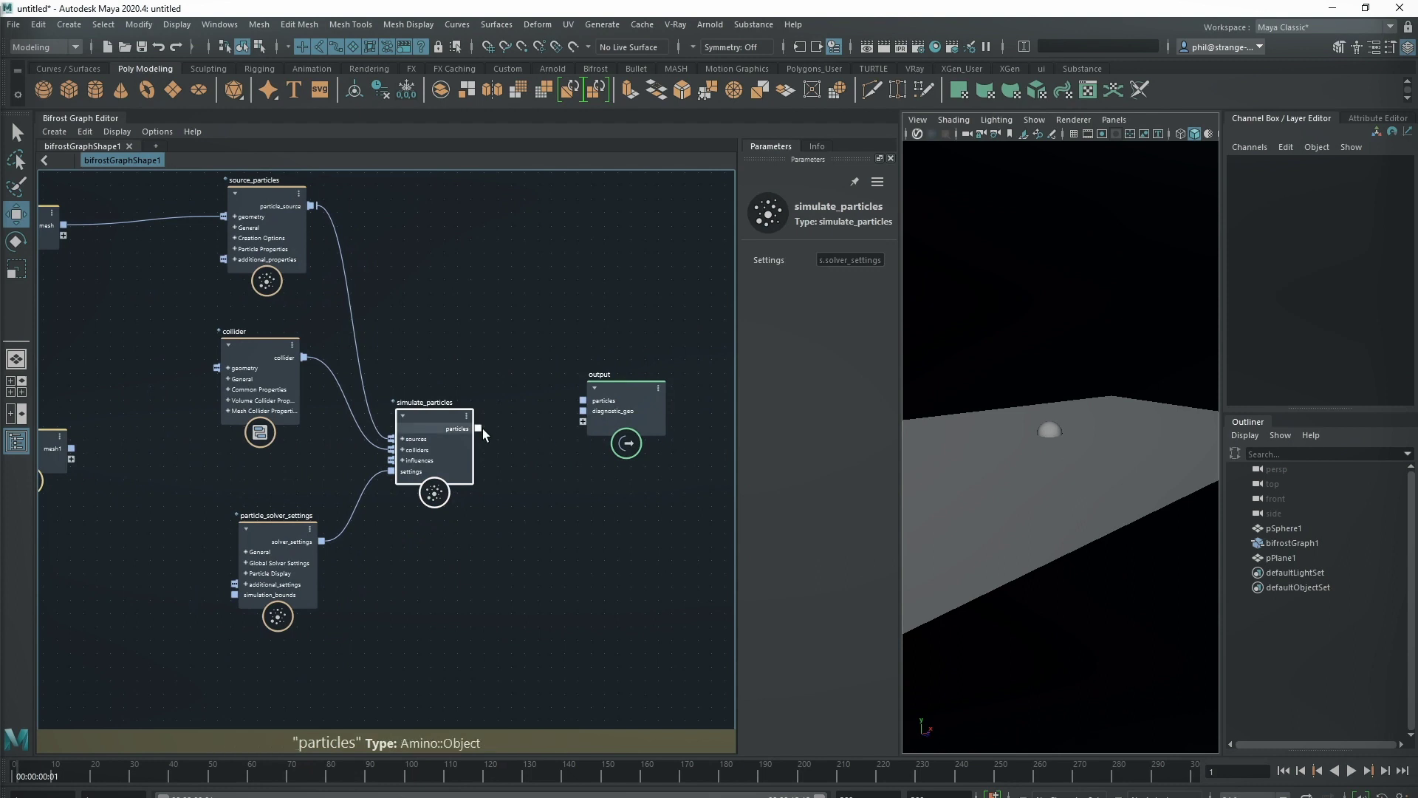
left_click_drag(478, 428, 597, 436)
left_click_drag(645, 396, 656, 390)
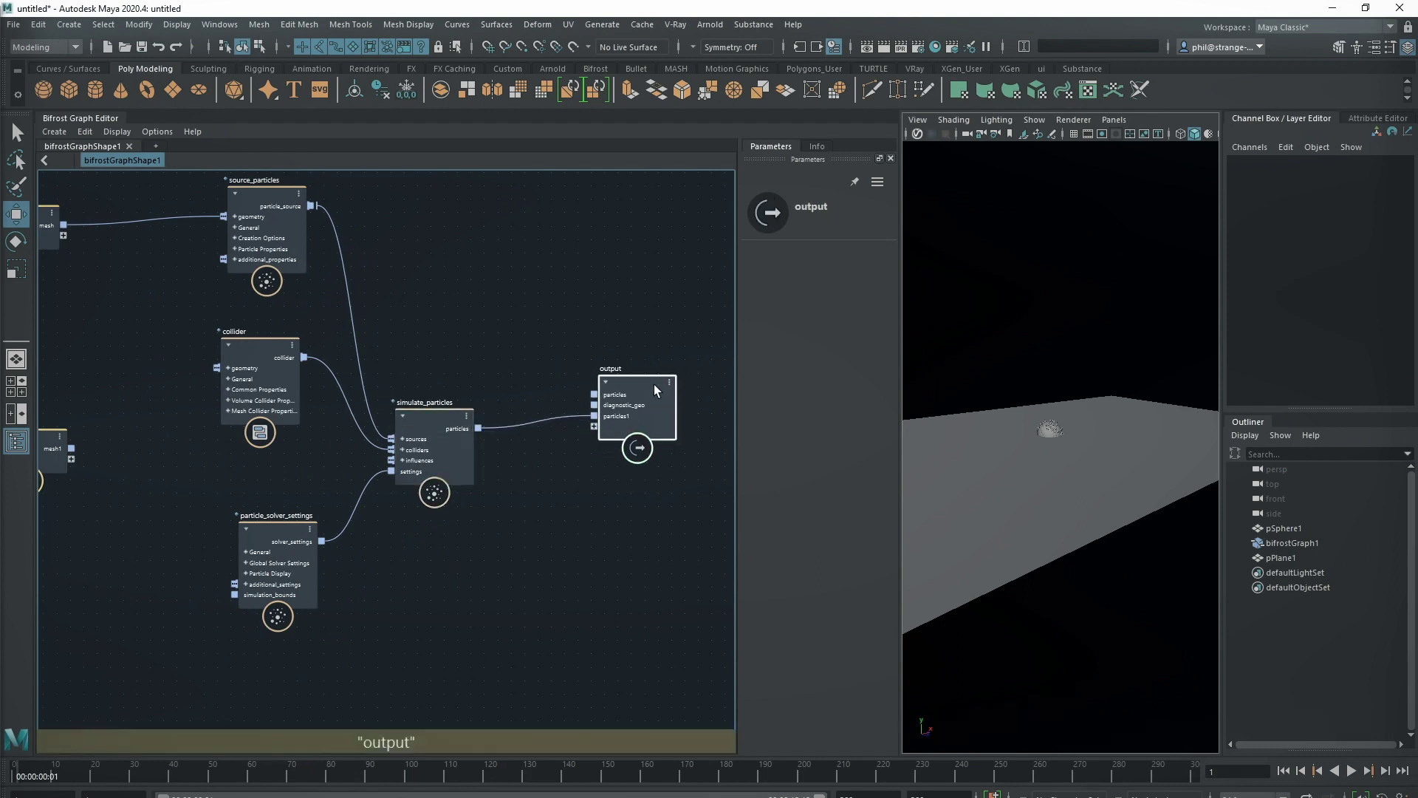
left_click_drag(281, 532, 233, 558)
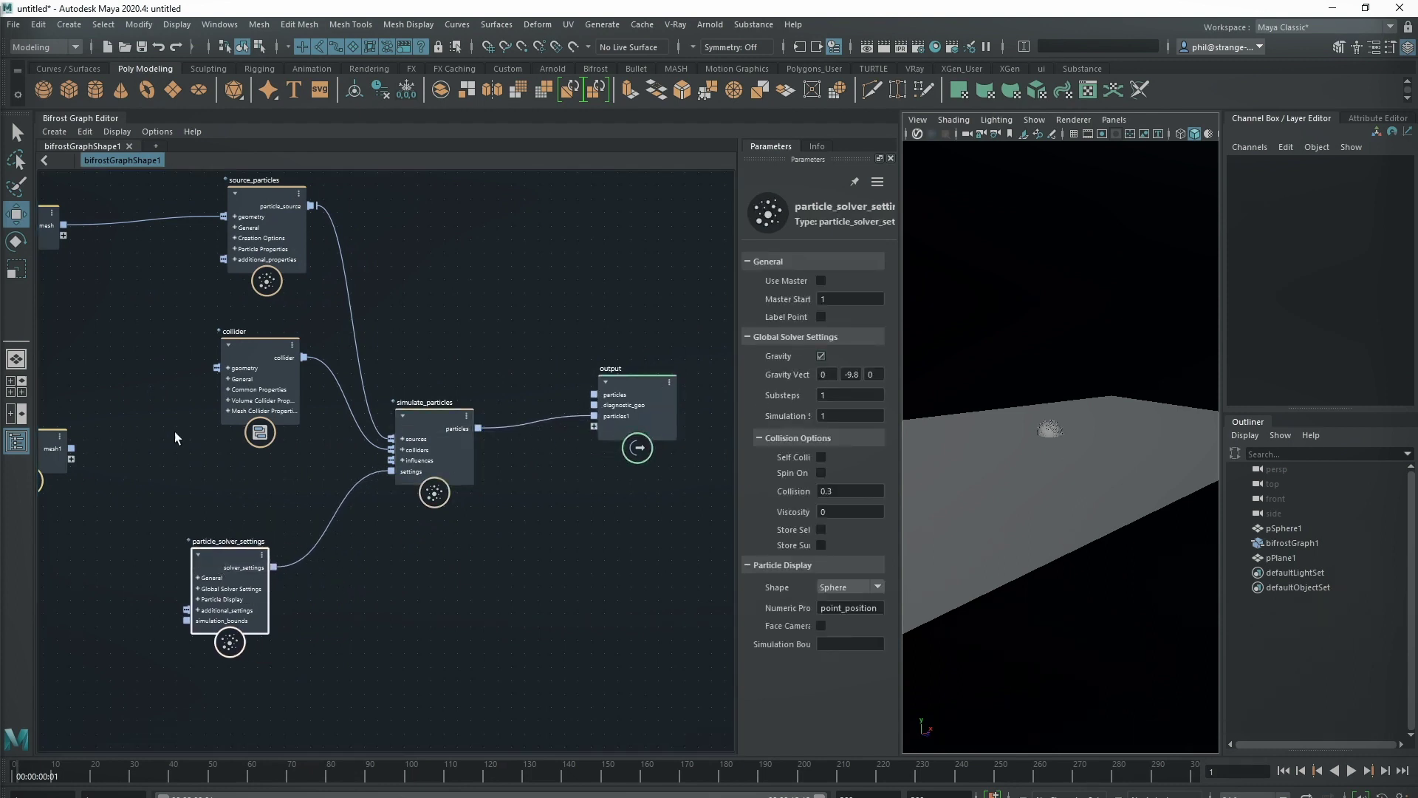
Enable Live Forever on source_particles and set its Rate to 1200 and Size to 0.08.
left_click_drag(242, 220, 255, 227)
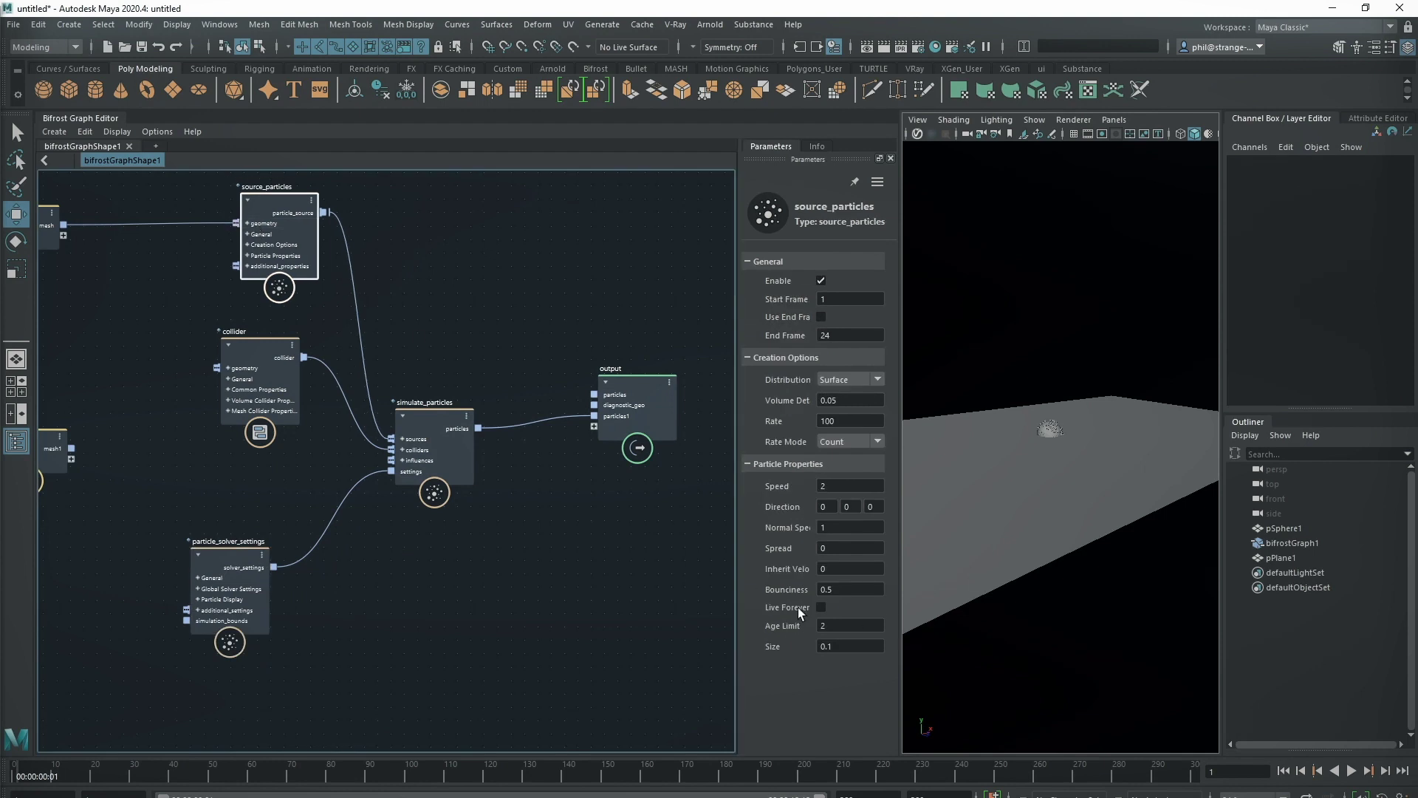
left_click(820, 607)
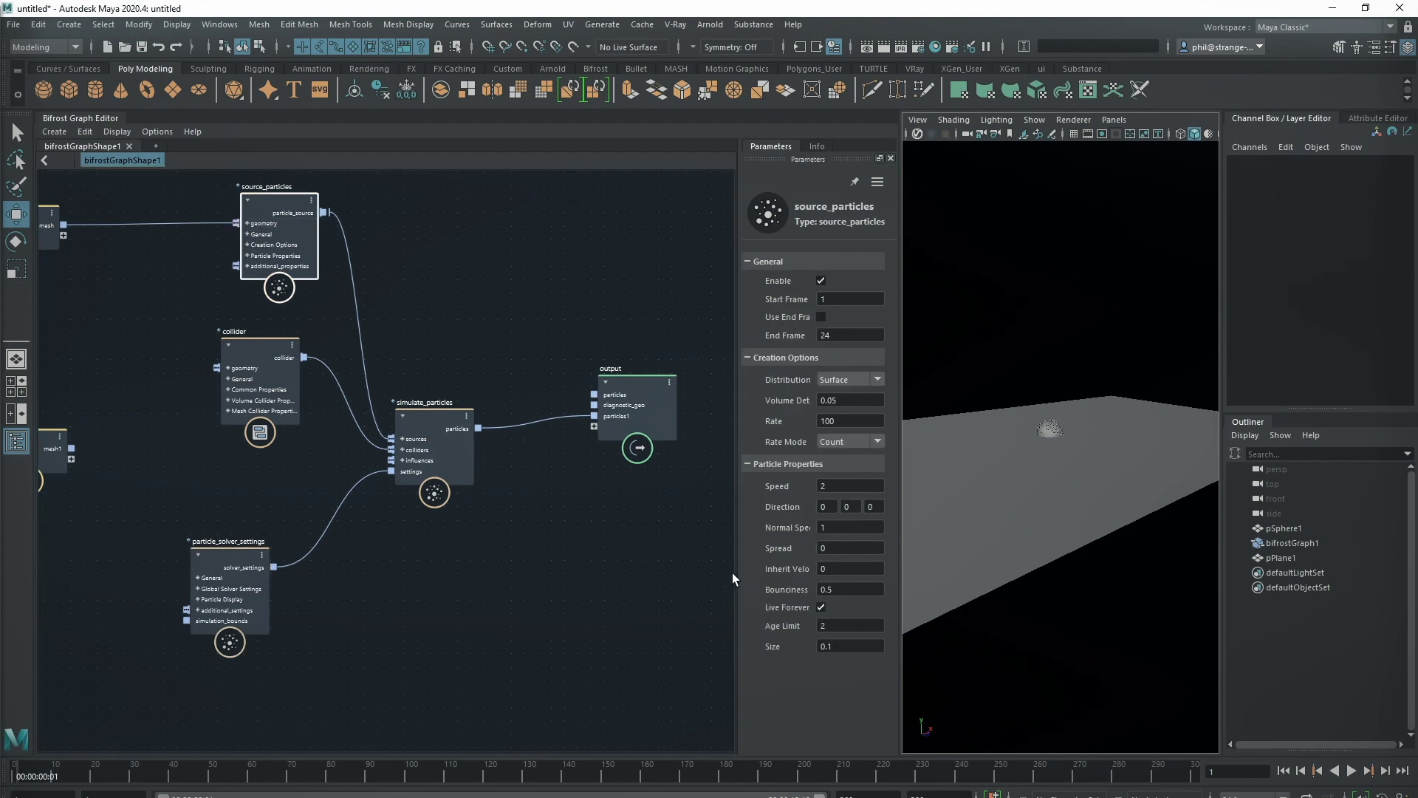
left_click_drag(739, 573, 680, 575)
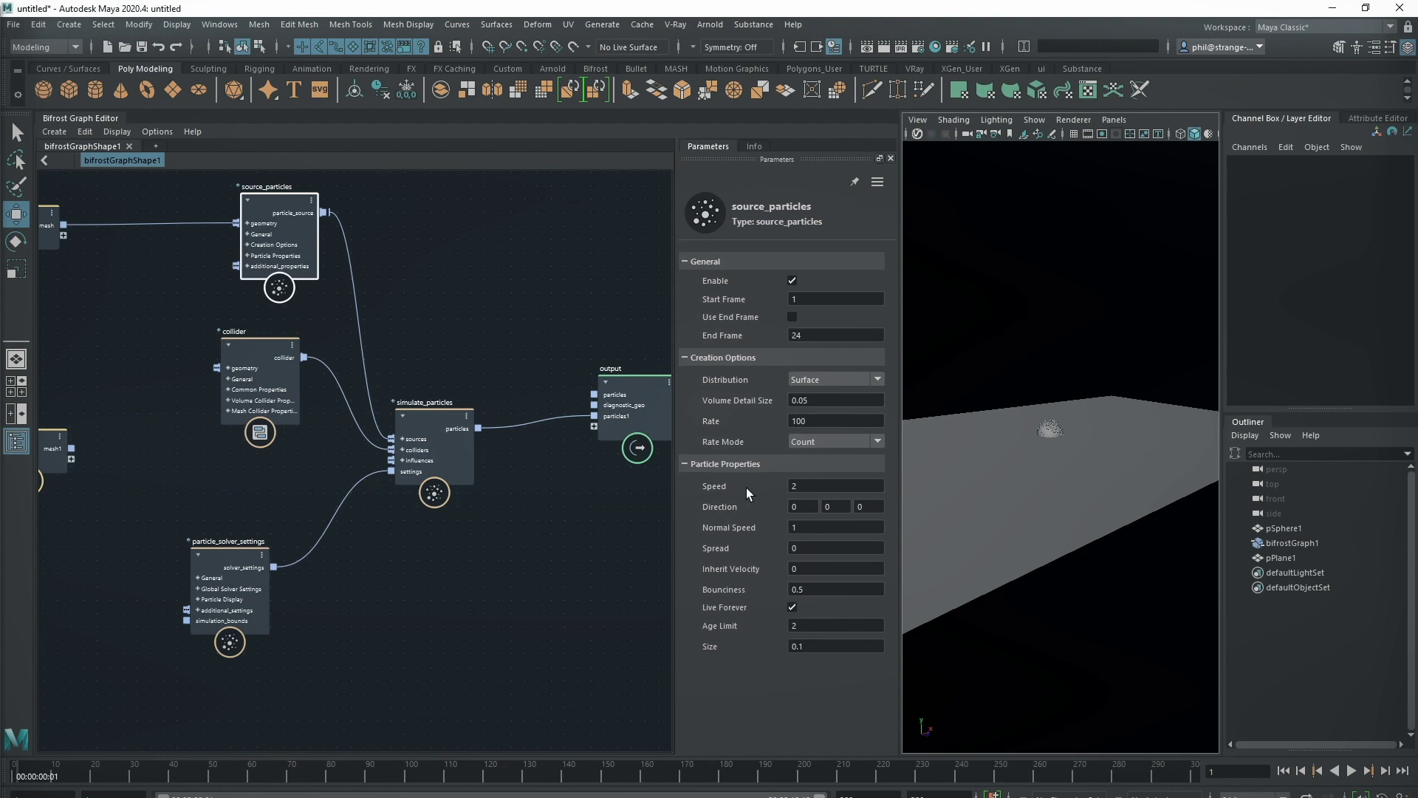
left_click(739, 415)
type("1200")
left_click(803, 647)
key("BackSpace")
type("08")
Play the particle simulation, stop it, and inspect the emitted particles up close in the viewport.
left_click(1352, 770)
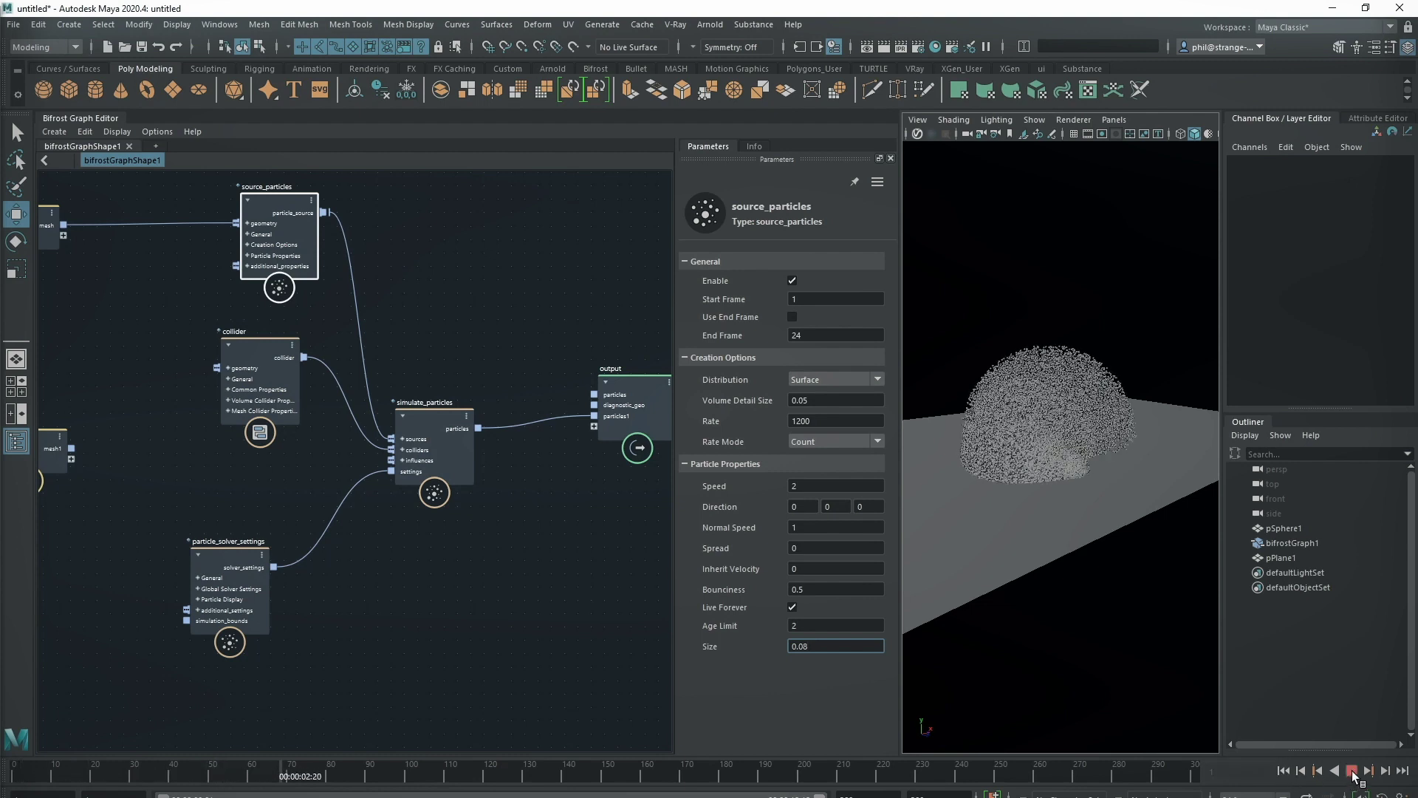
left_click(1351, 771)
left_click_drag(1009, 501, 997, 580, "alt")
scroll(999, 562, "up", 5)
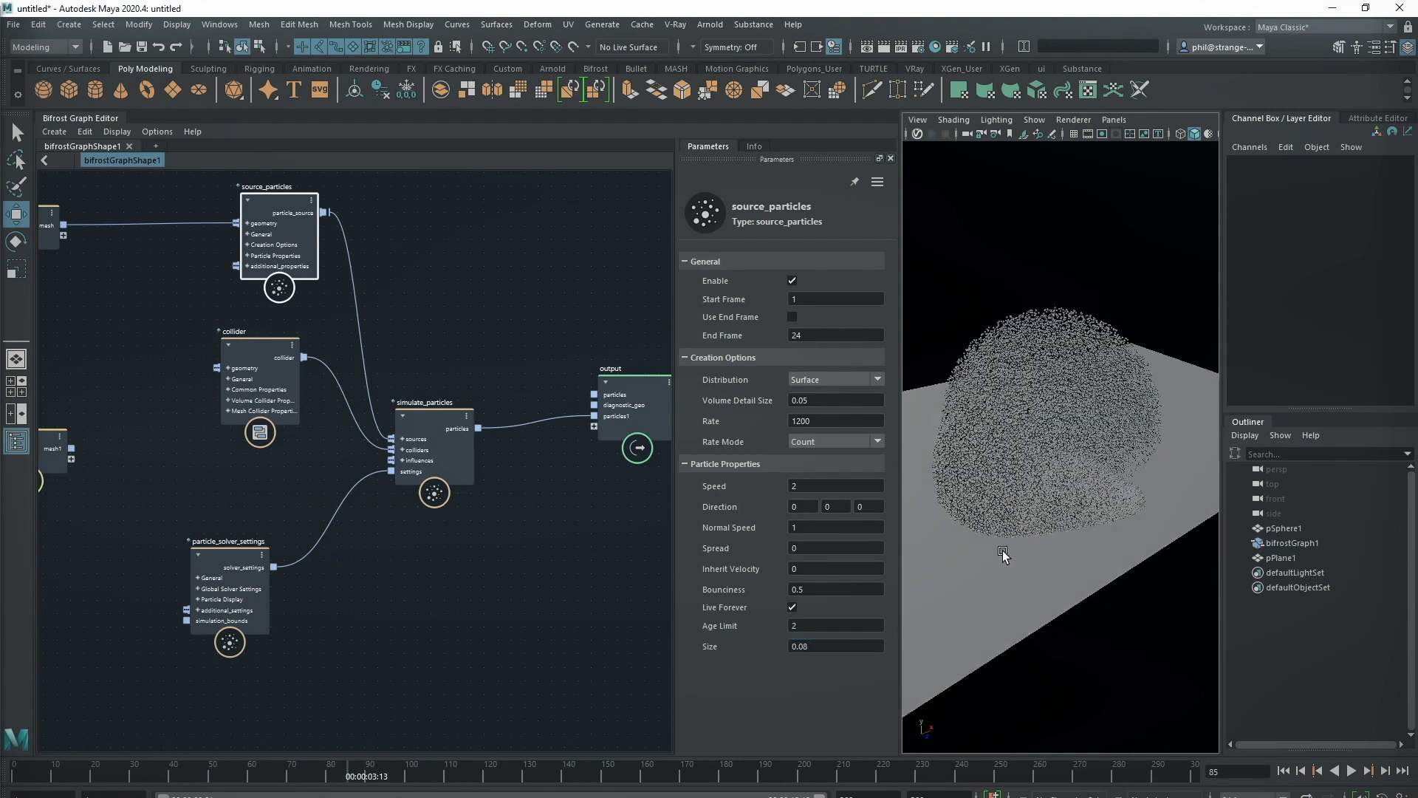
left_click_drag(676, 510, 782, 520)
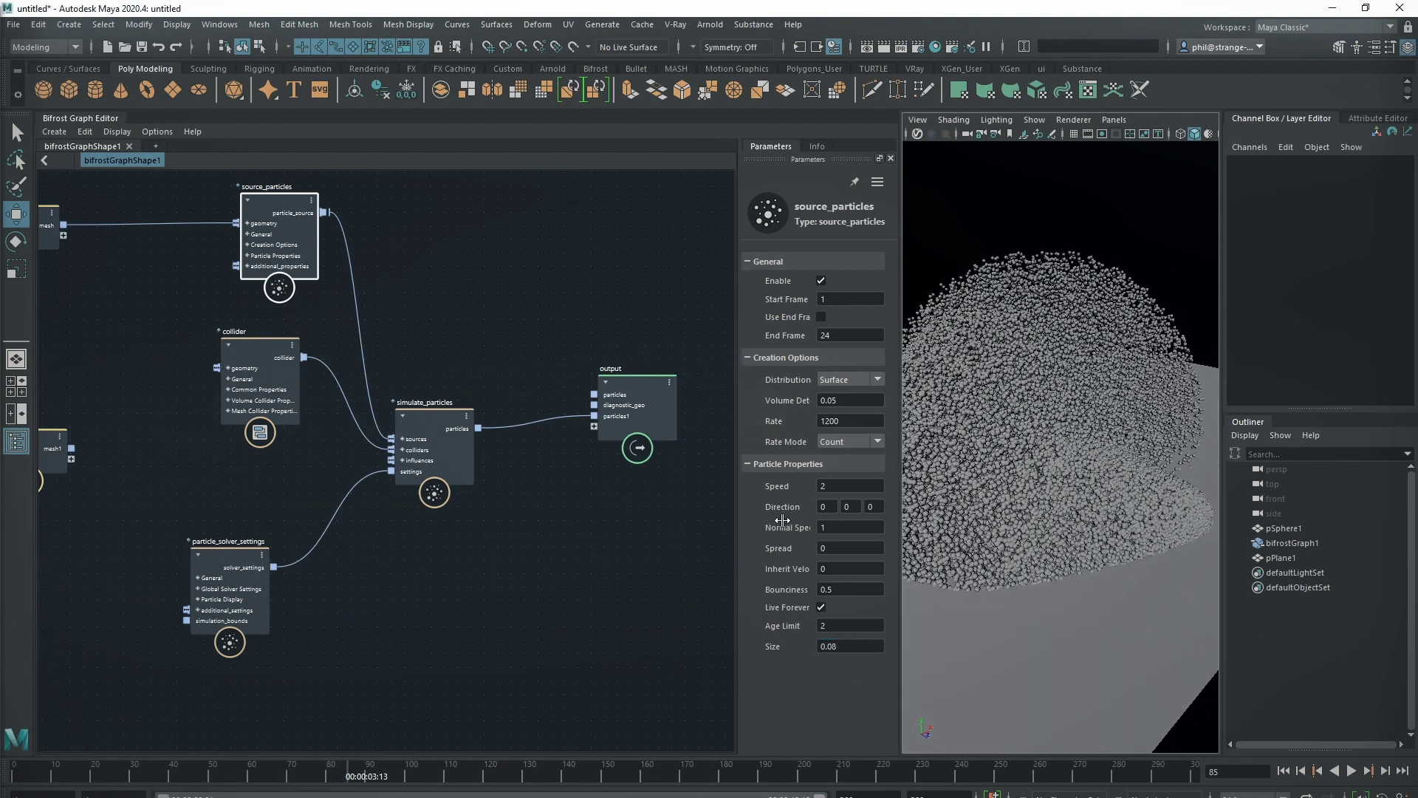
Move pPlaneShape1 next to the input node and shift the collider node away from simulate_particles.
middle_click_drag(478, 577, 525, 587)
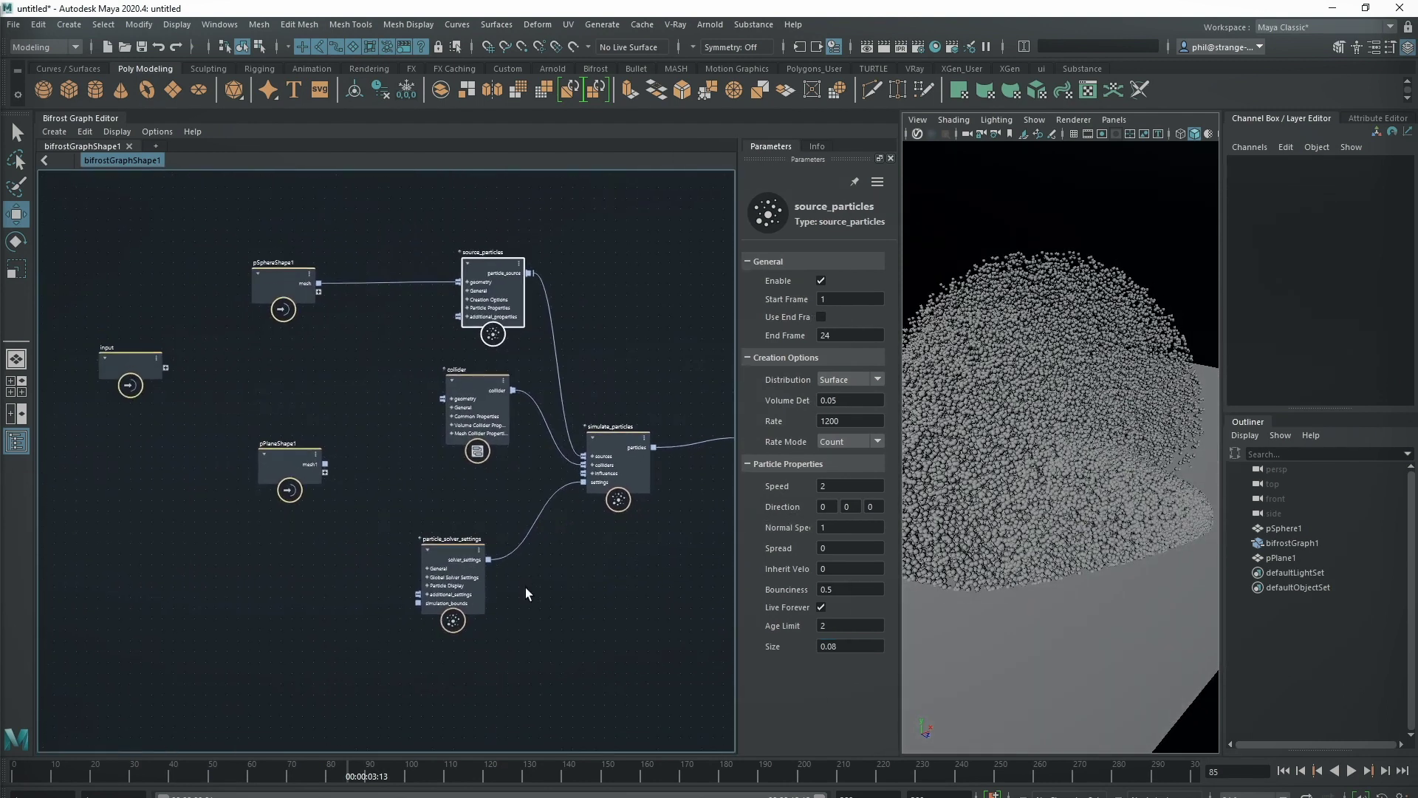
left_click_drag(254, 459, 153, 392)
middle_click_drag(395, 459, 329, 463)
left_click_drag(477, 452, 370, 477)
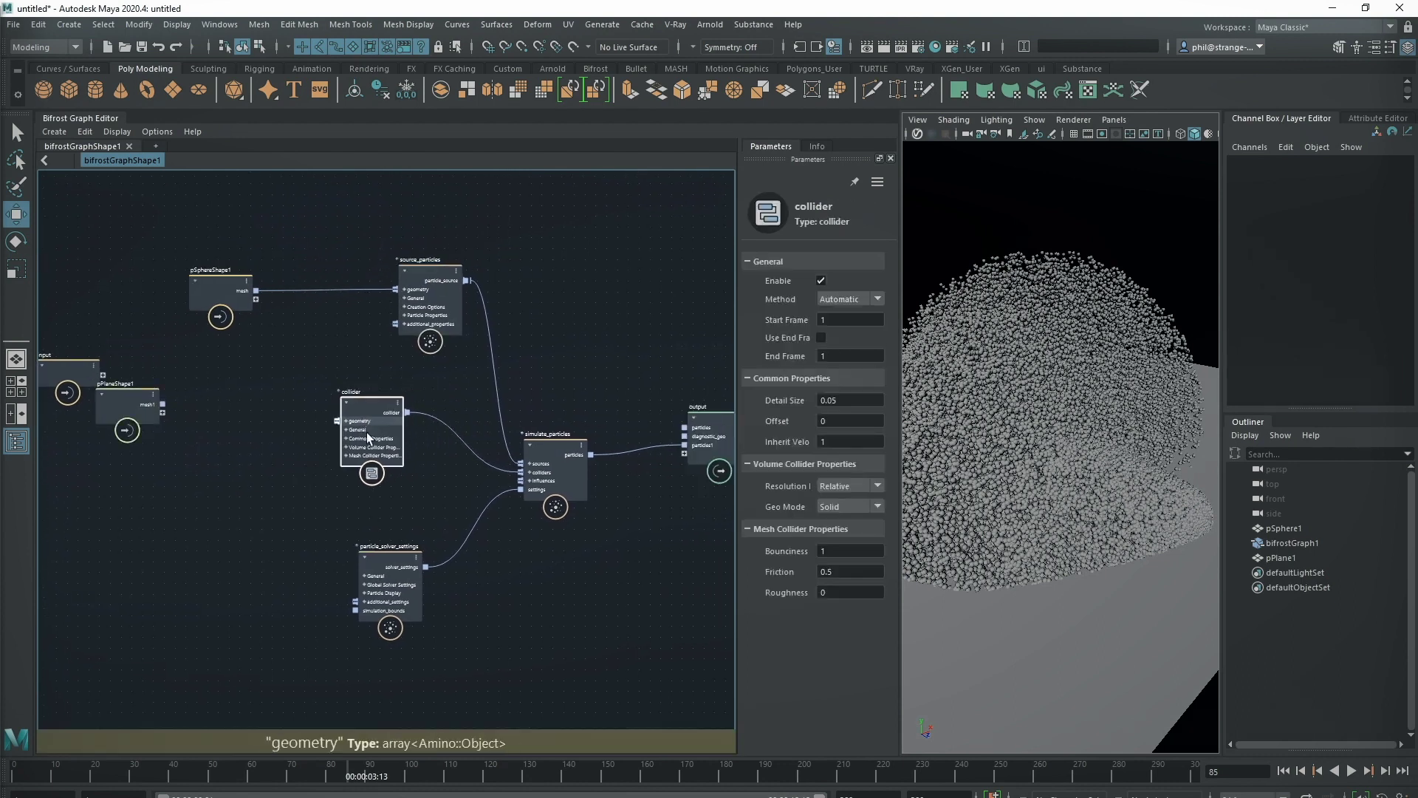
Add a fractal_noise_field node to the empty graph area below pPlaneShape1.
middle_click_drag(370, 477, 480, 479)
left_click(264, 512)
key("Tab")
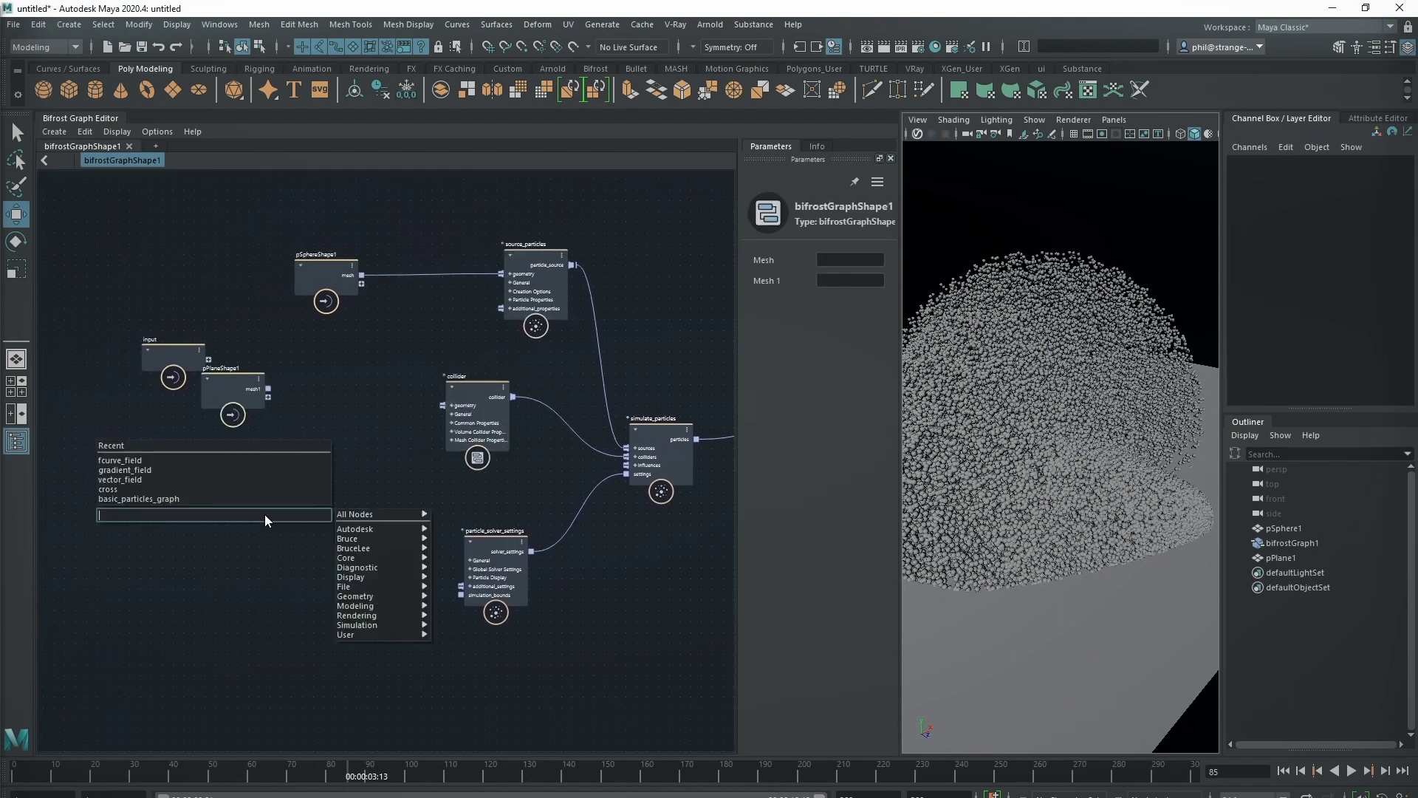
type("fractal")
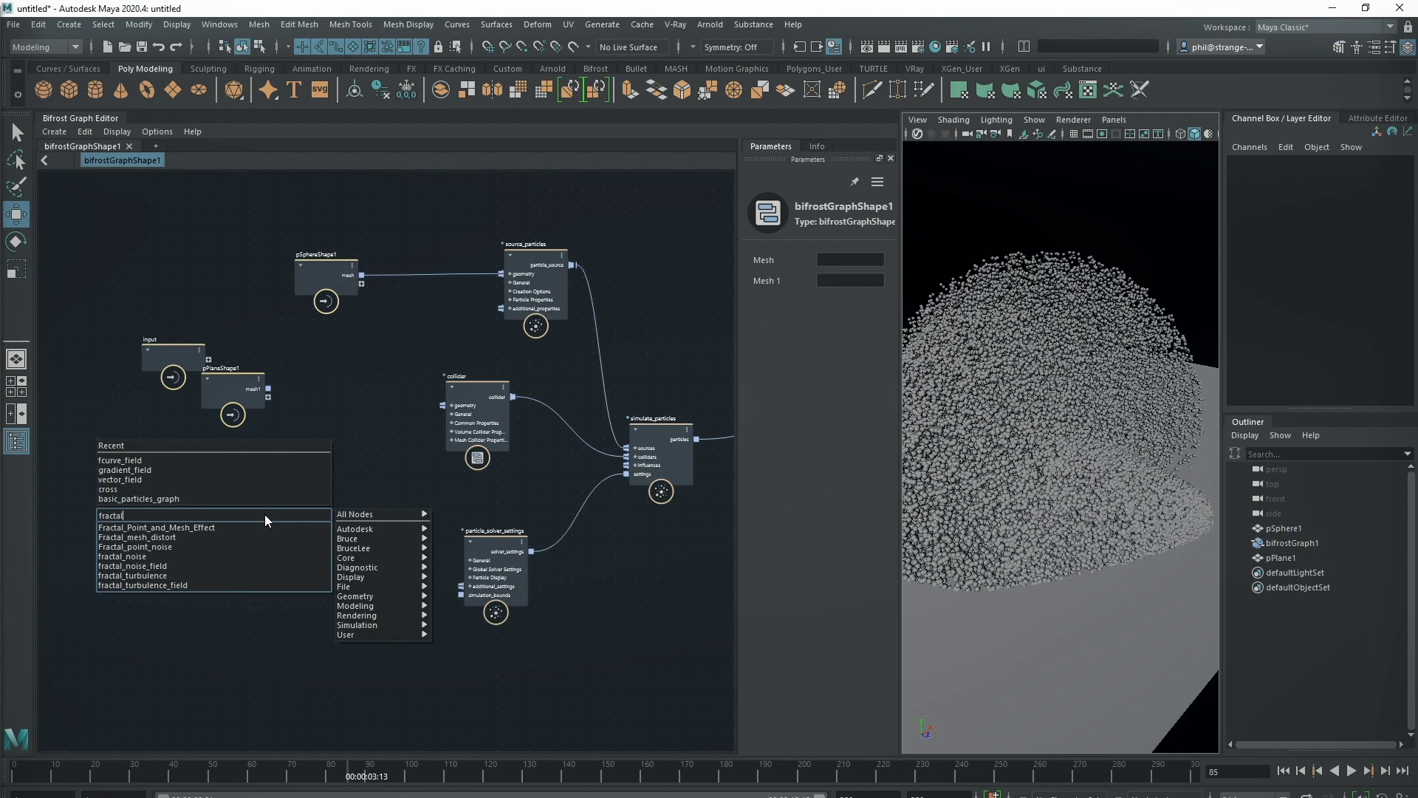
left_click(163, 573)
left_click_drag(250, 529, 268, 498)
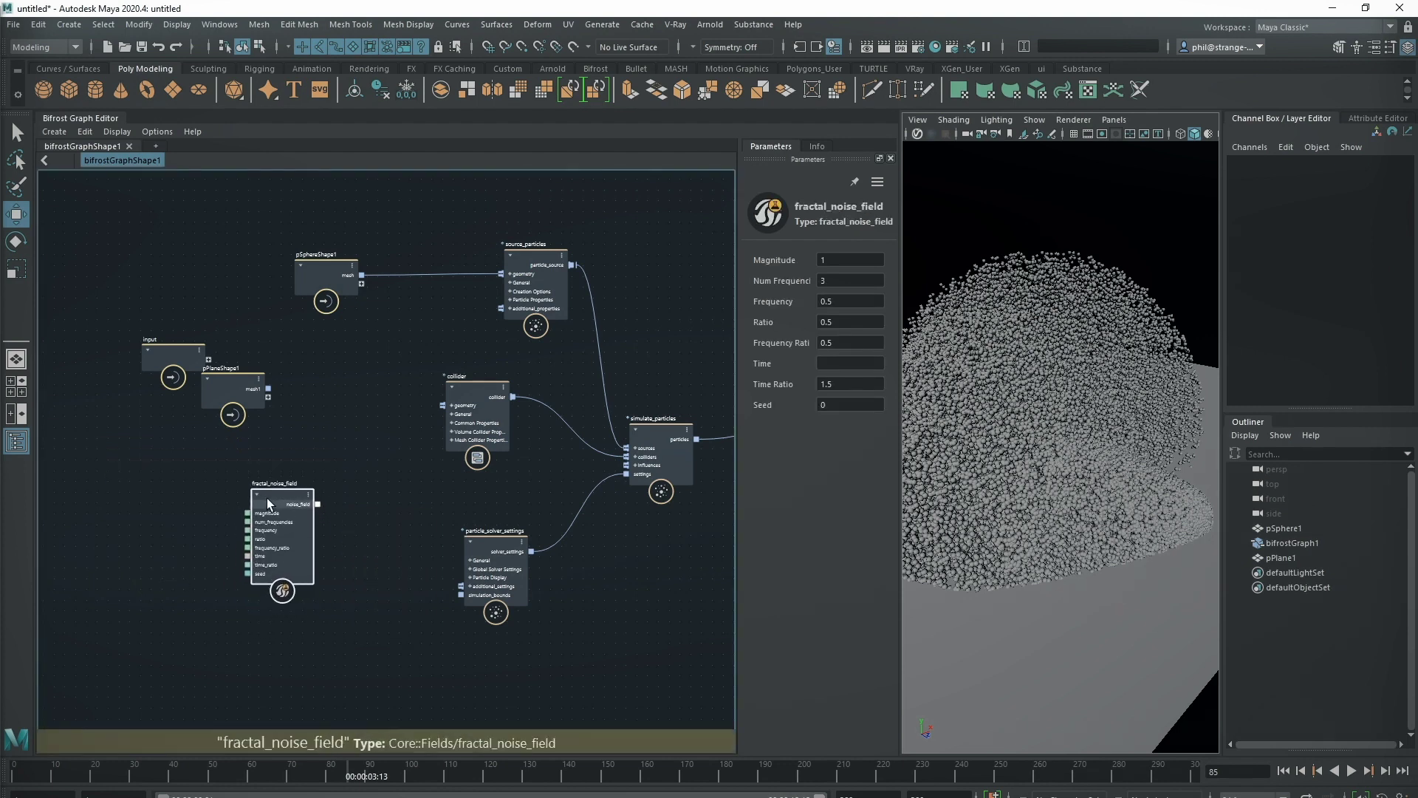
Rearrange the collider, fractal_noise_field and simulate_particles nodes to leave clear space between them.
scroll(332, 495, "up", 2)
left_click_drag(435, 410, 380, 380)
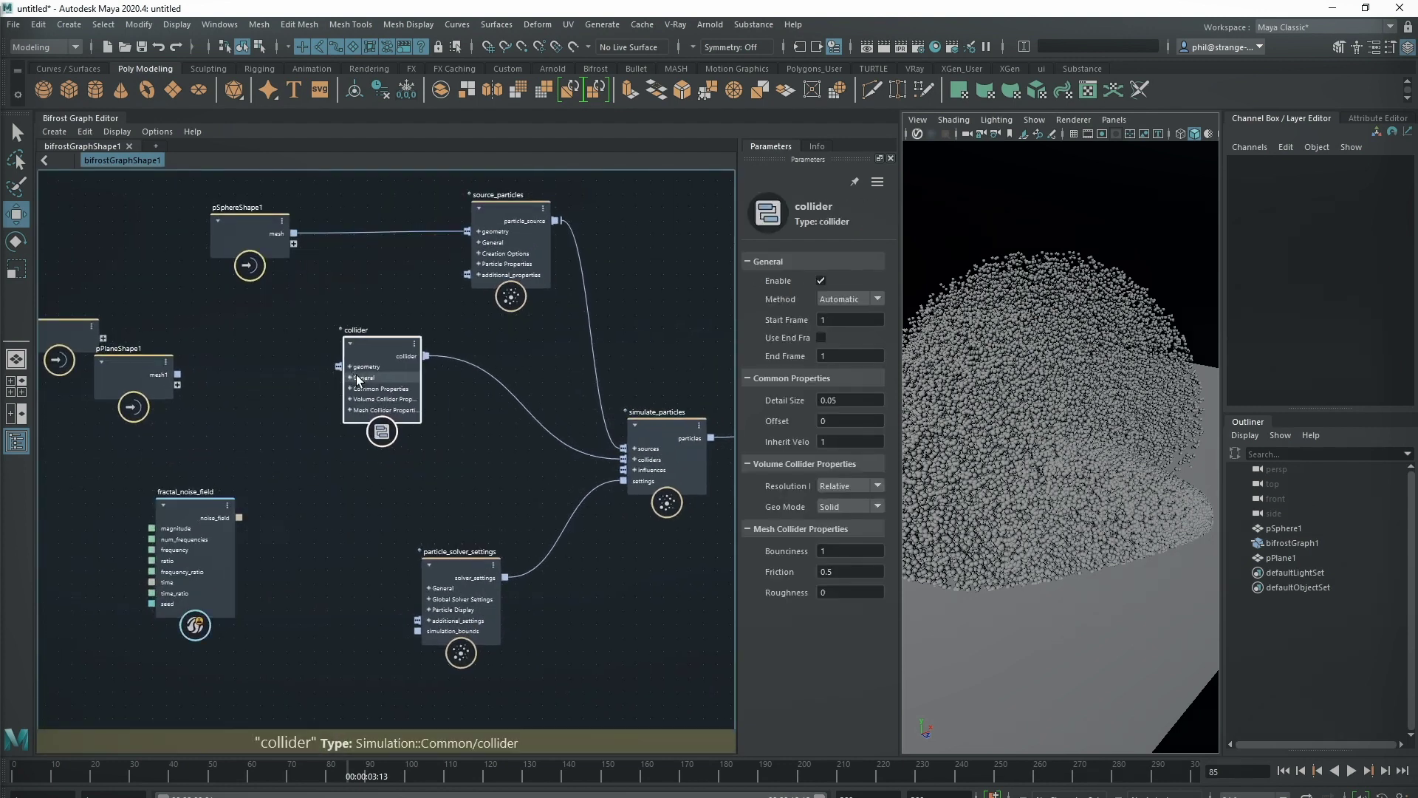
left_click_drag(217, 500, 279, 488)
middle_click_drag(377, 510, 307, 482)
scroll(317, 478, "up", 1)
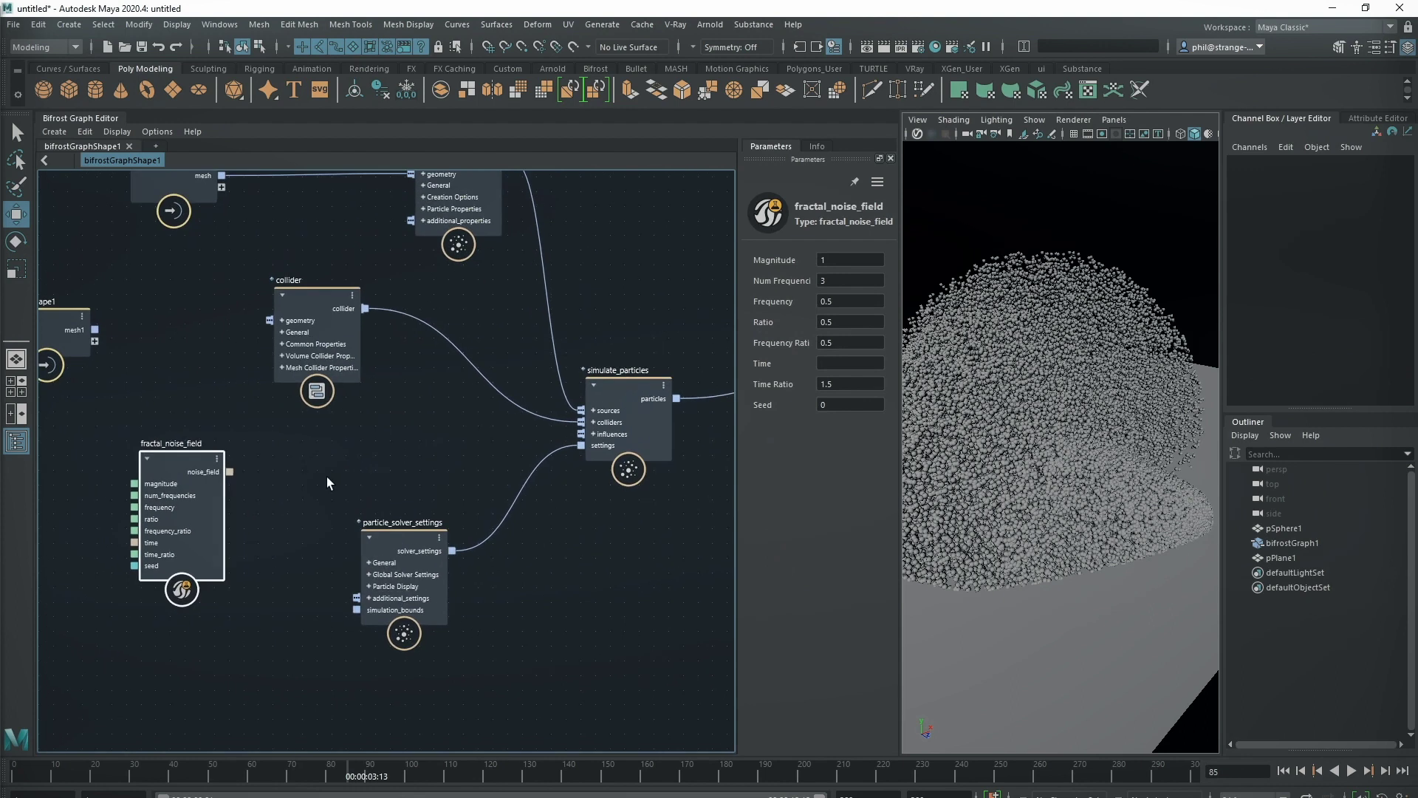
left_click_drag(179, 468, 205, 485)
middle_click_drag(343, 457, 366, 448)
left_click_drag(232, 493, 200, 474)
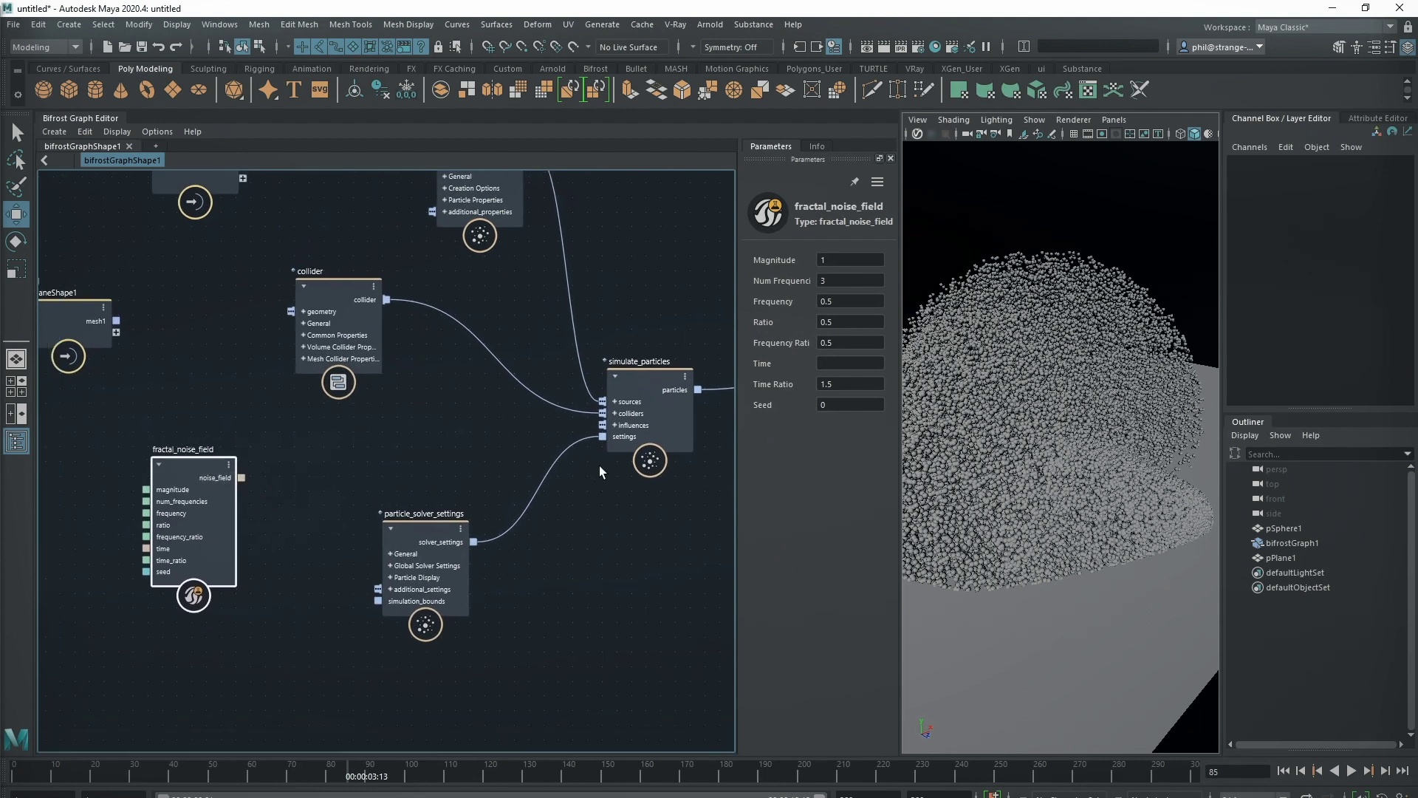
left_click_drag(637, 421, 619, 389)
Try connecting the noise_field output directly to the influences input of simulate_particles, and delete that connection.
left_click_drag(241, 477, 590, 391)
left_click_drag(405, 468, 374, 431)
key("Delete")
Add an influence_set_property node beside fractal_noise_field and connect the noise_field output to its value input.
left_click_drag(202, 466, 107, 497)
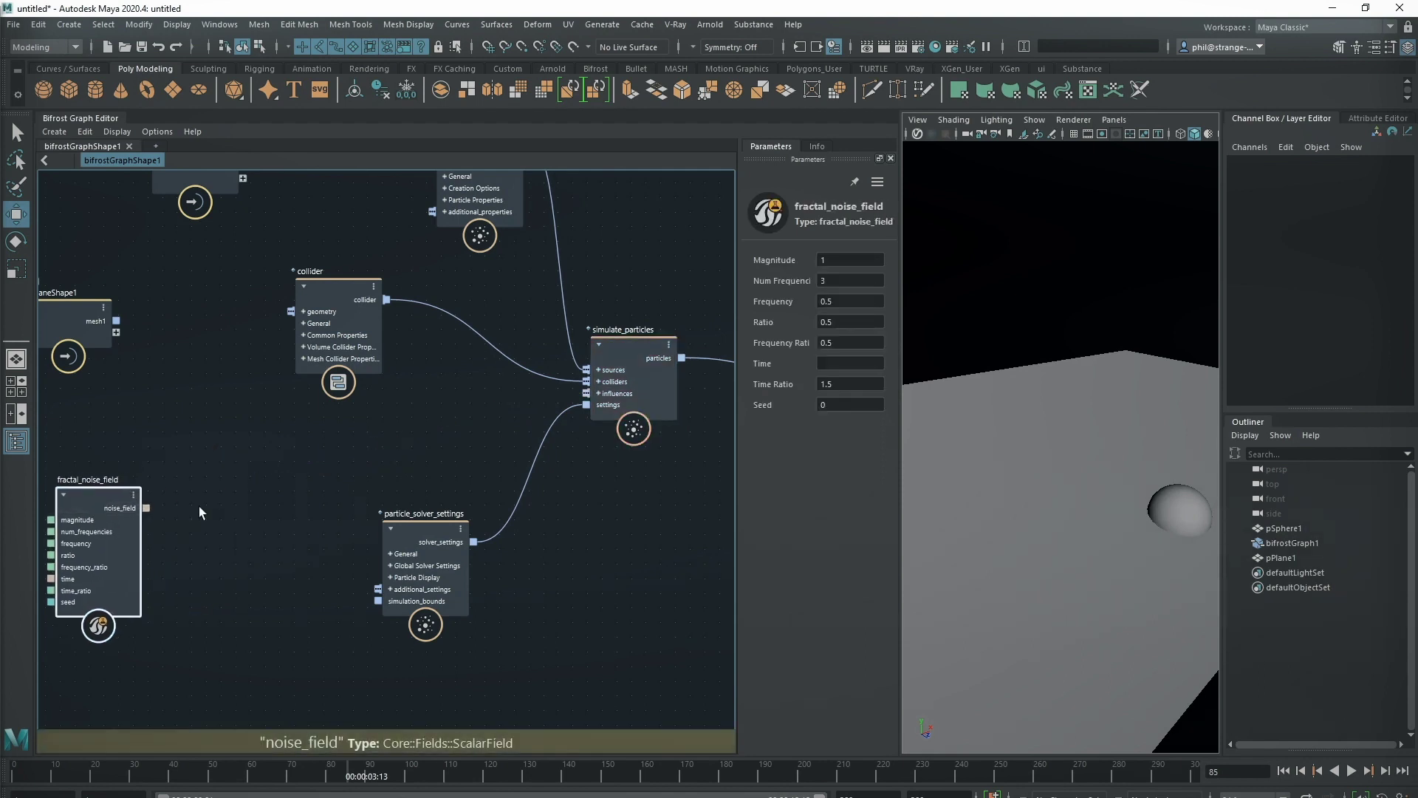
middle_click_drag(339, 466, 468, 455)
key("Tab")
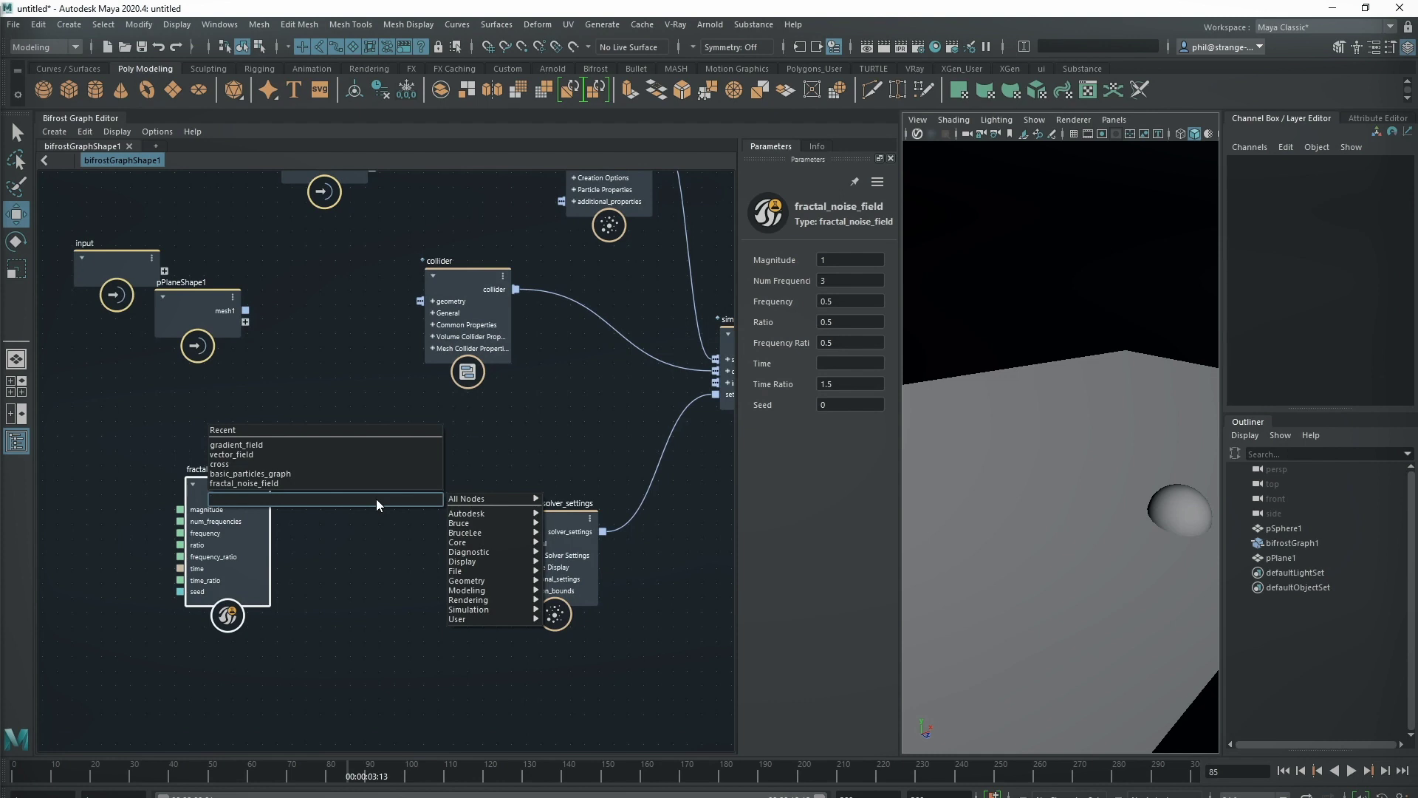
type("influ")
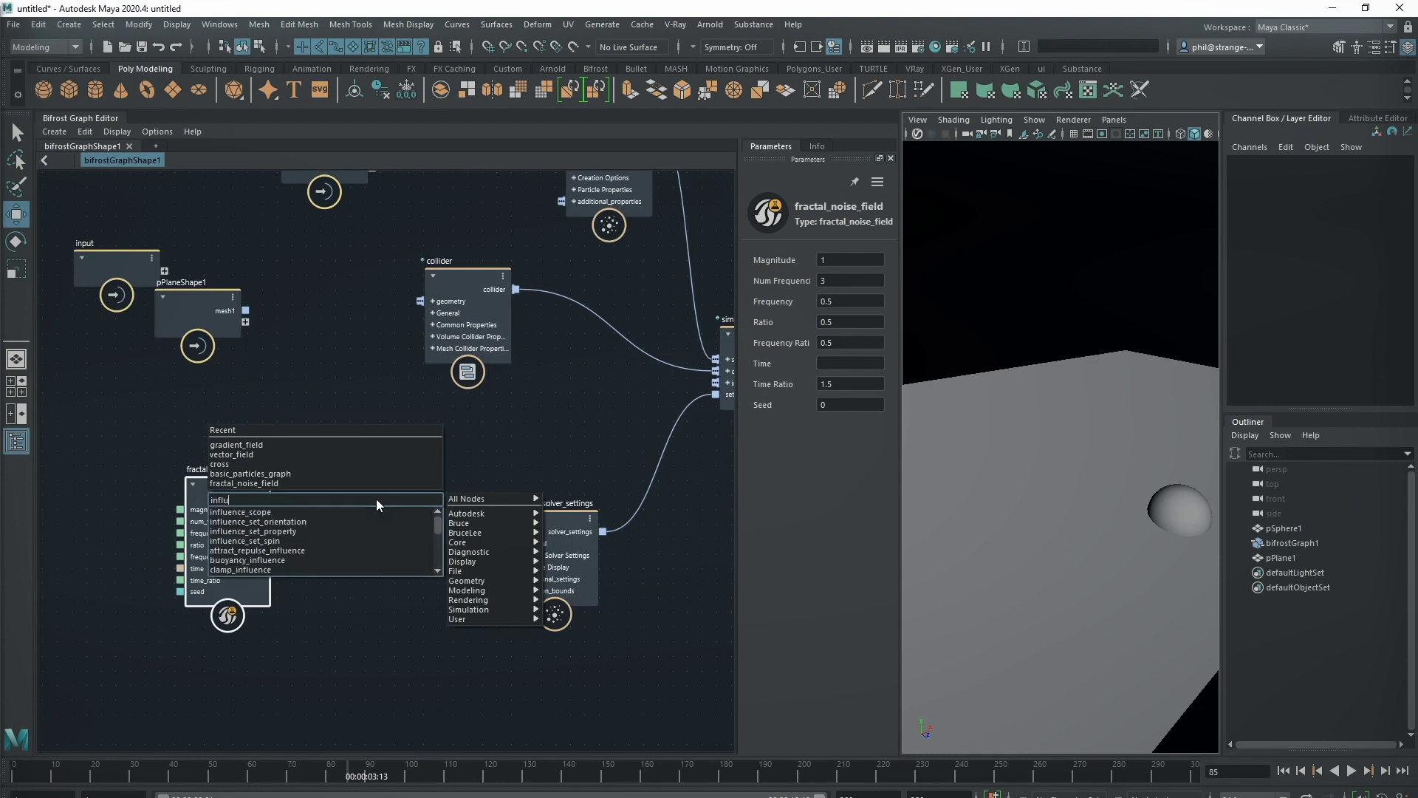
type("en")
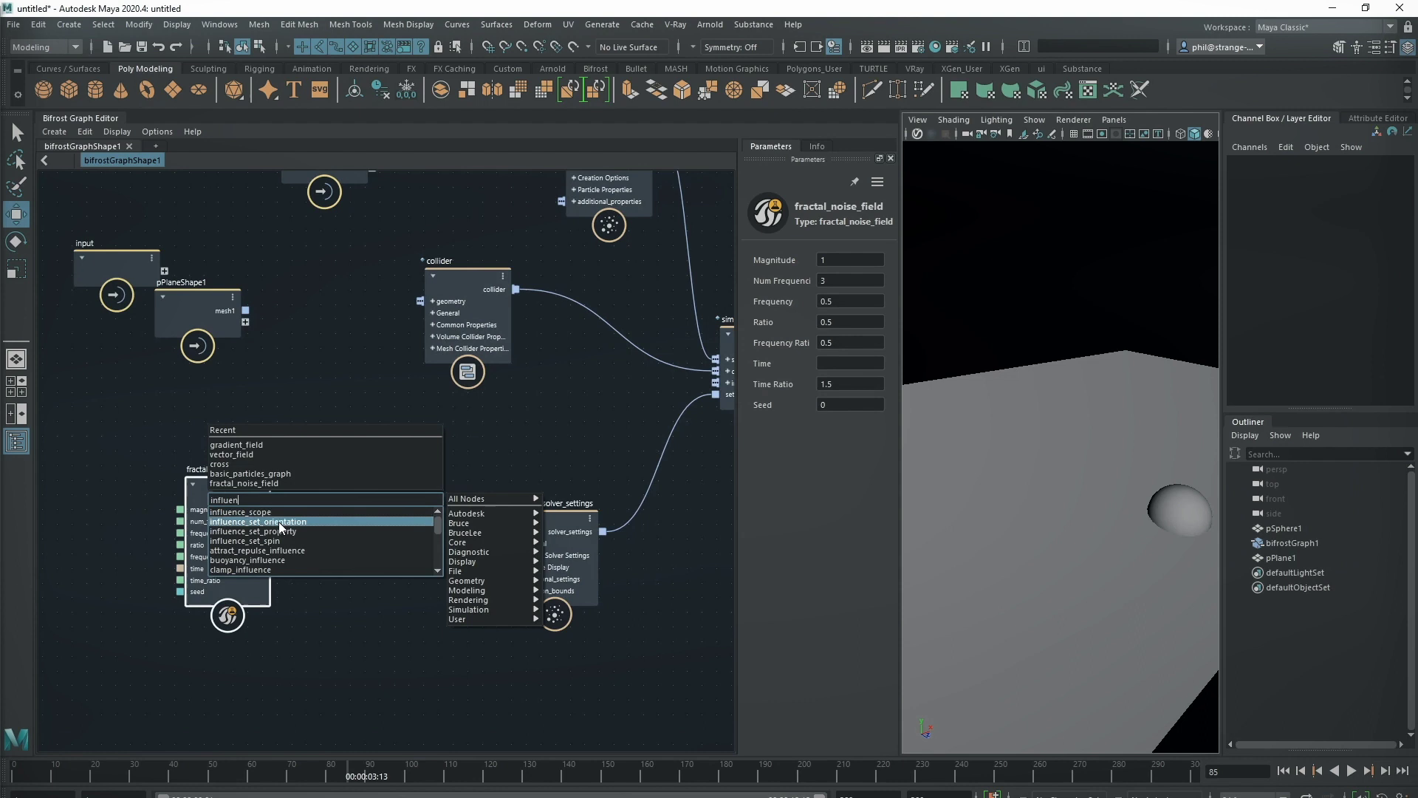
left_click(277, 532)
left_click_drag(383, 508, 409, 452)
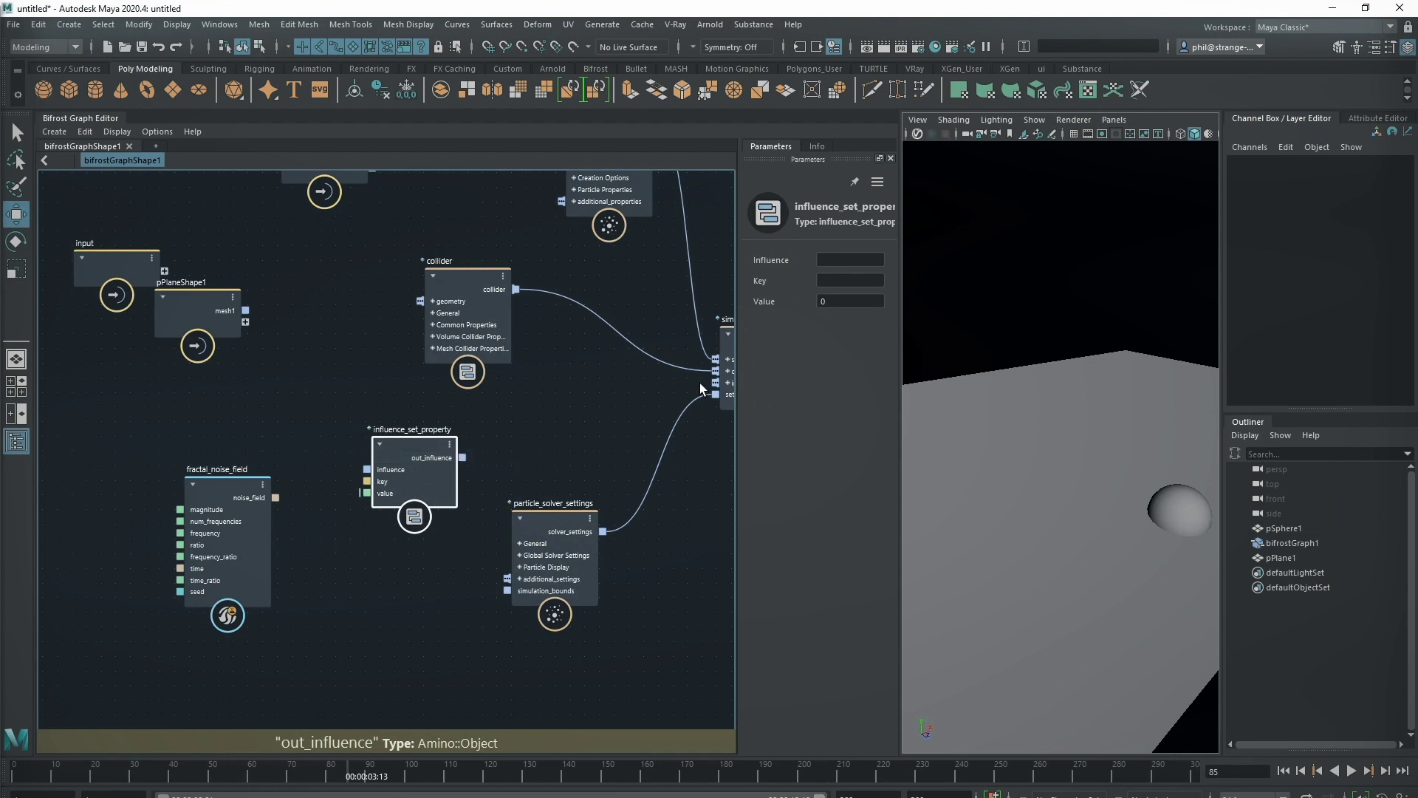
left_click_drag(276, 497, 369, 493)
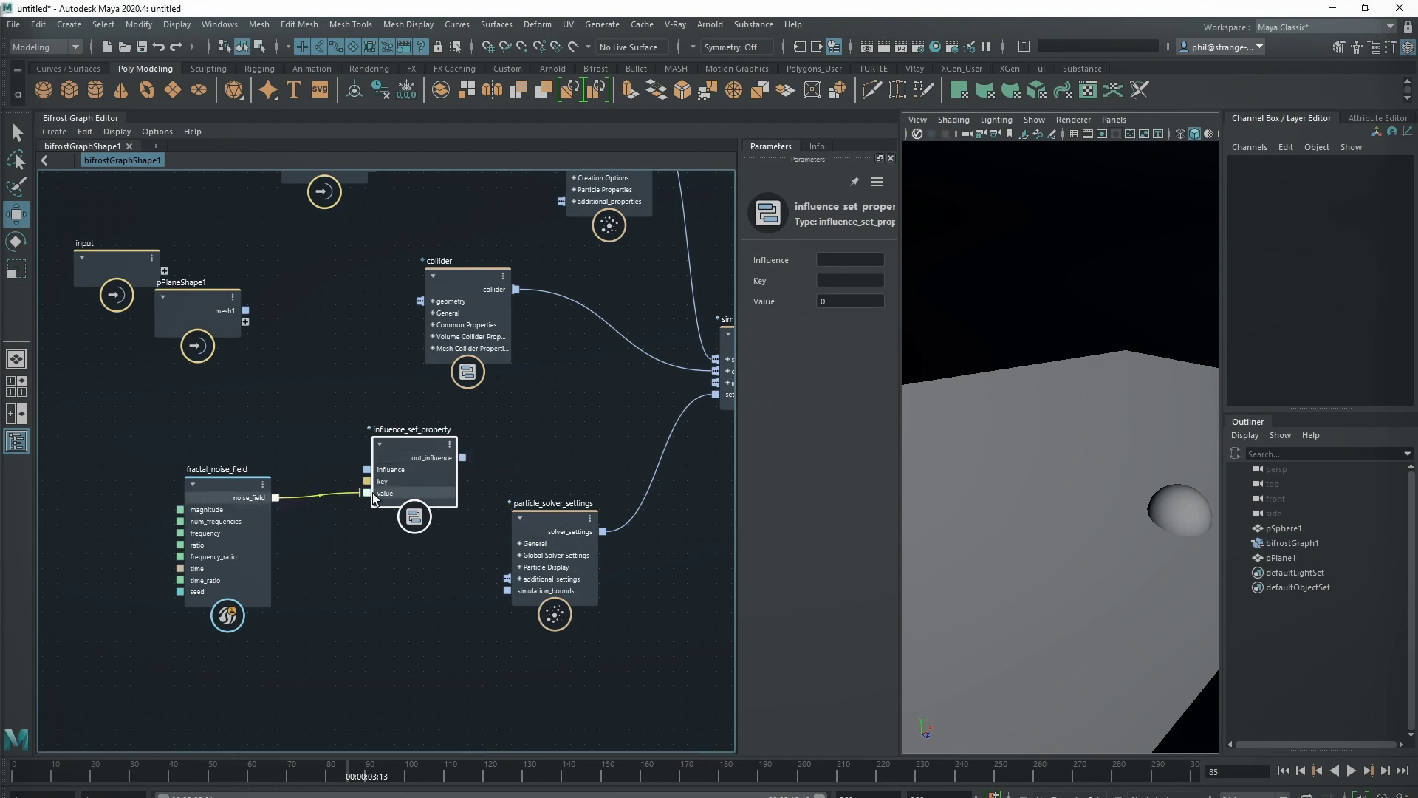
middle_click_drag(487, 484, 282, 485)
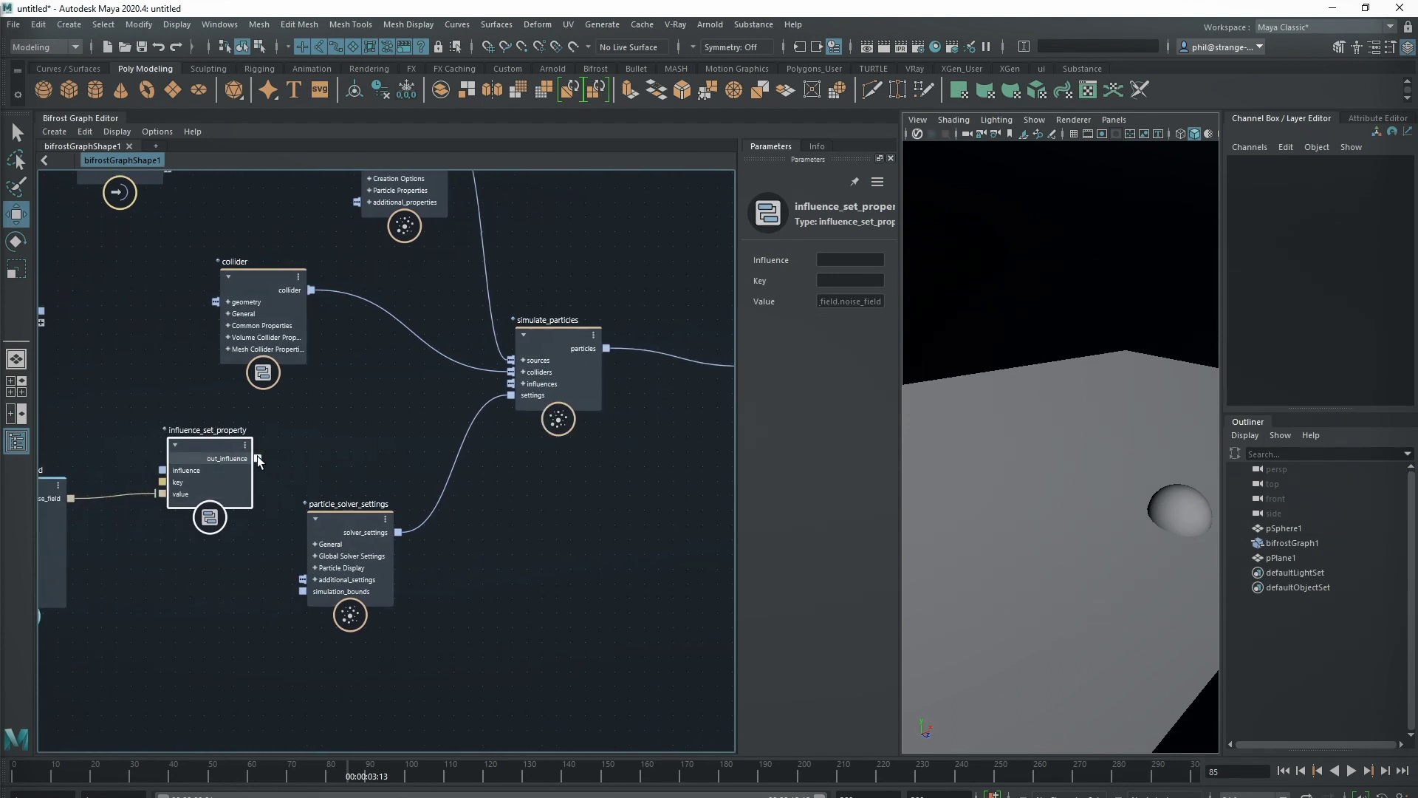
Connect out_influence of influence_set_property to the influences input of simulate_particles, and play the simulation from the first frame.
left_click_drag(258, 458, 511, 384)
middle_click_drag(222, 597, 358, 589)
left_click(1283, 770)
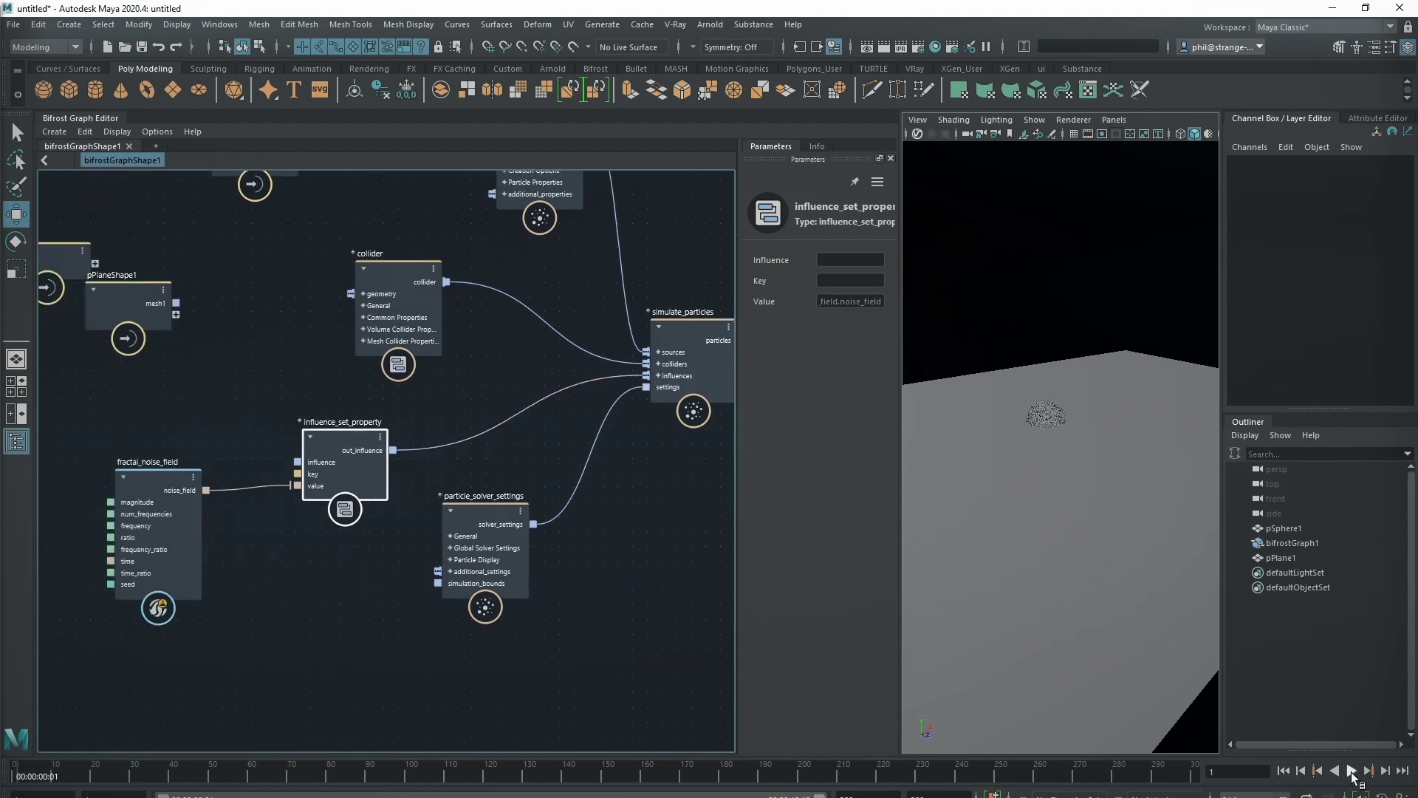
left_click(1352, 770)
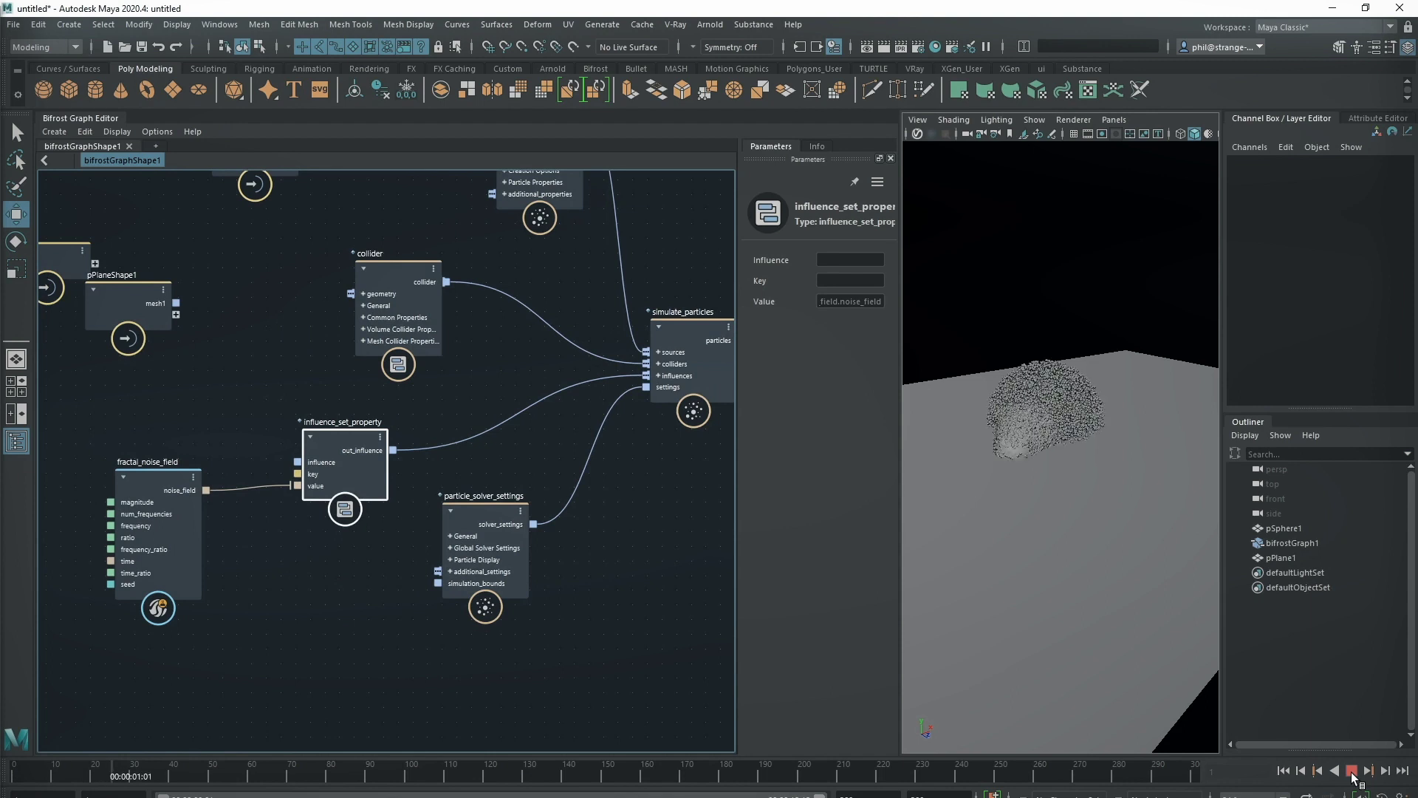
left_click(1351, 770)
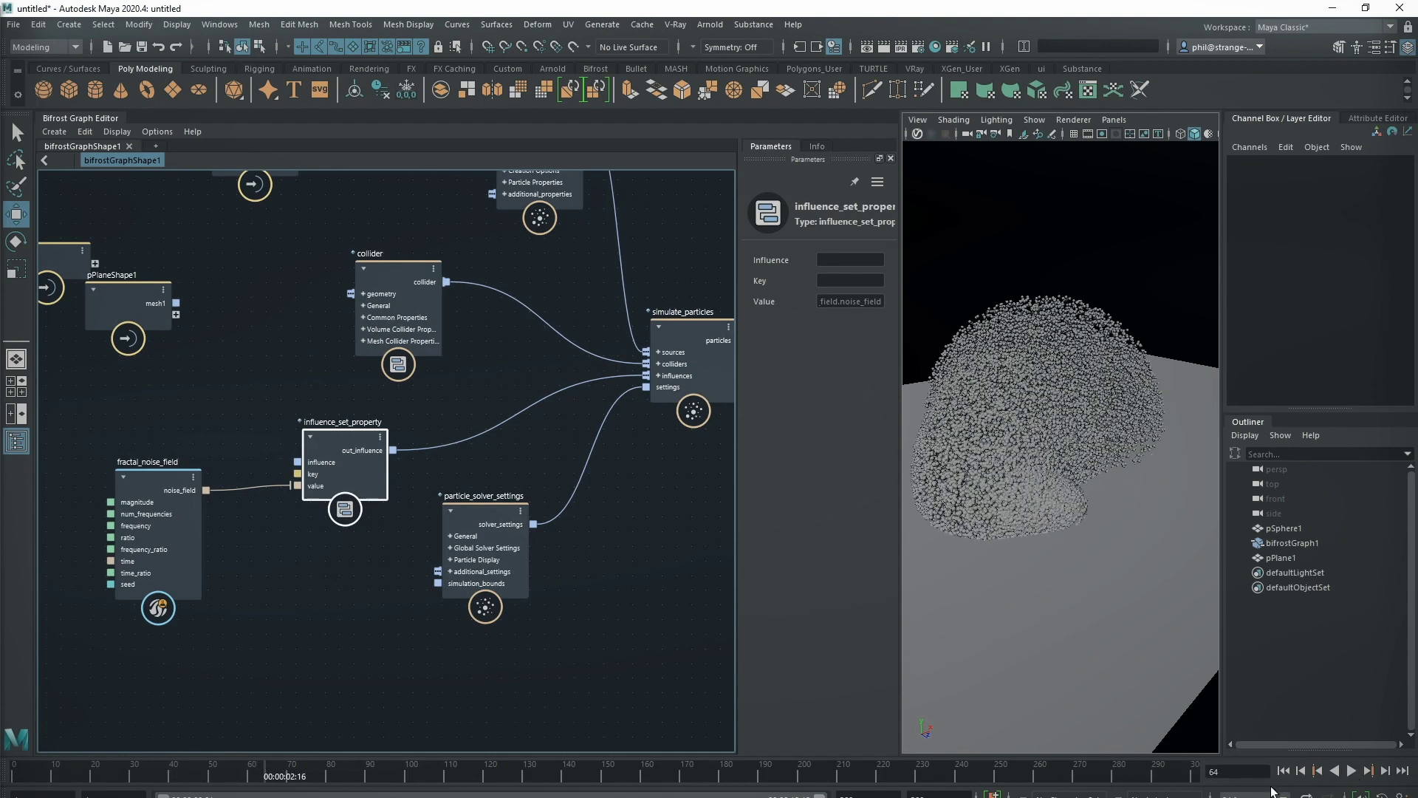
left_click(1285, 771)
Nudge the influence_set_property node slightly and move the output node farther away from simulate_particles.
left_click_drag(344, 440, 350, 437)
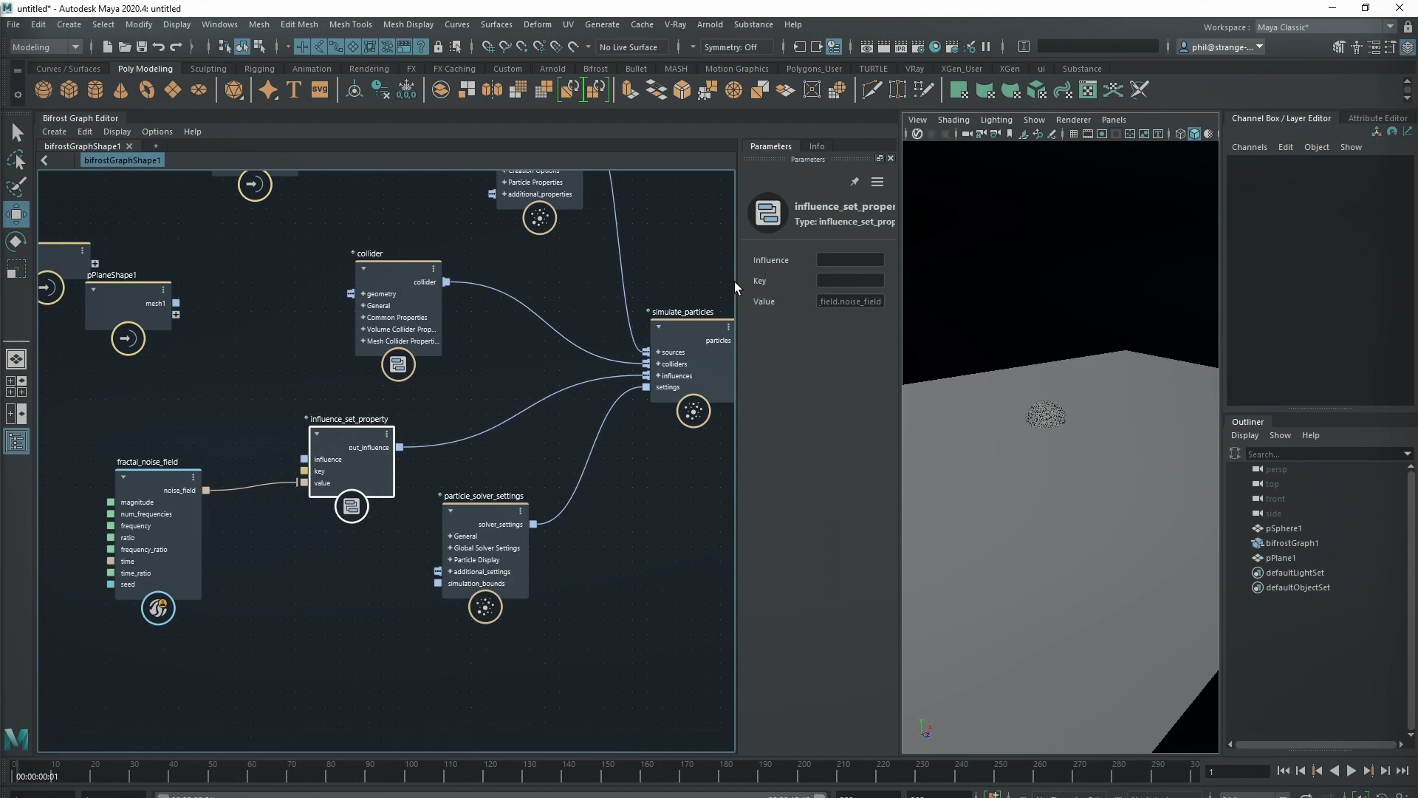
left_click(820, 281)
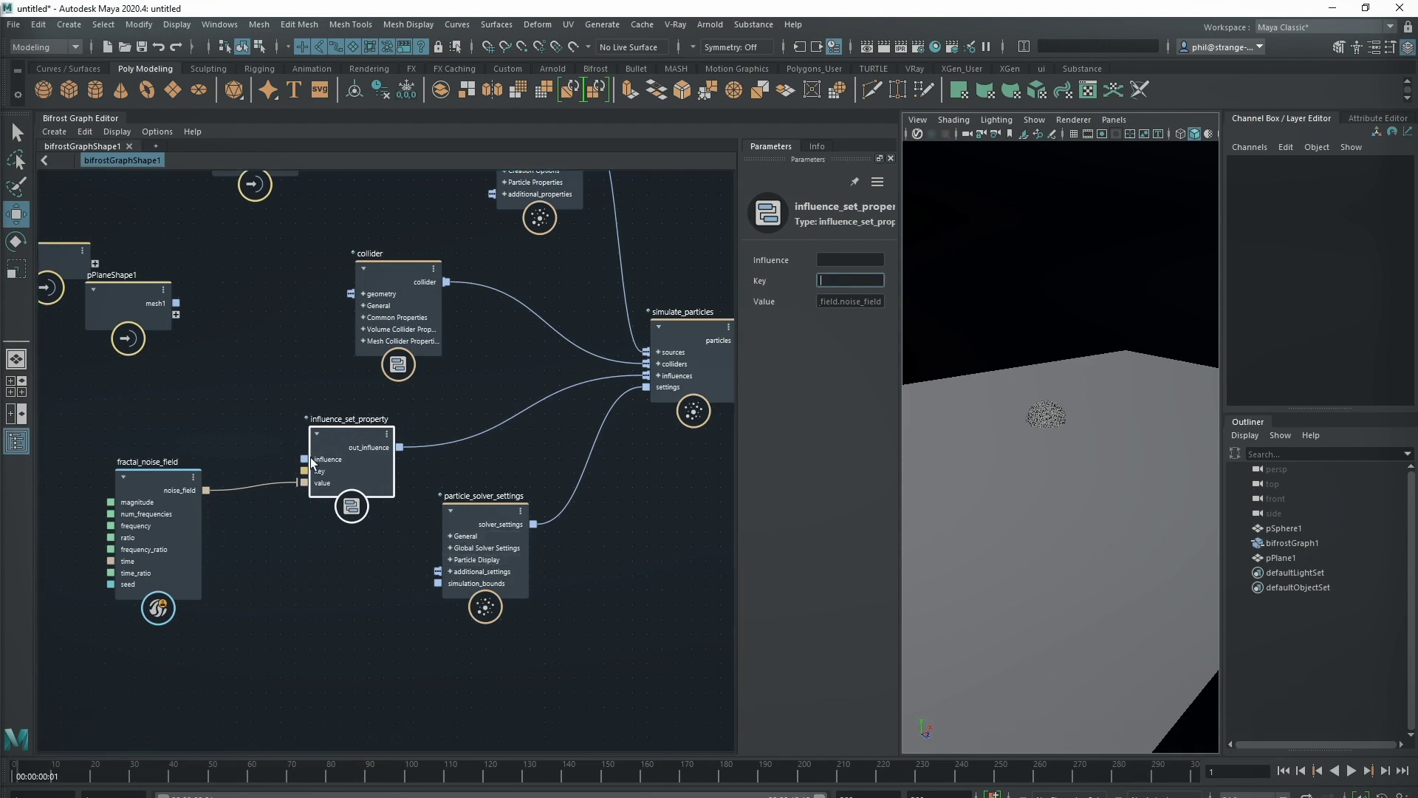
middle_click_drag(475, 483, 115, 587)
left_click_drag(417, 354, 596, 352)
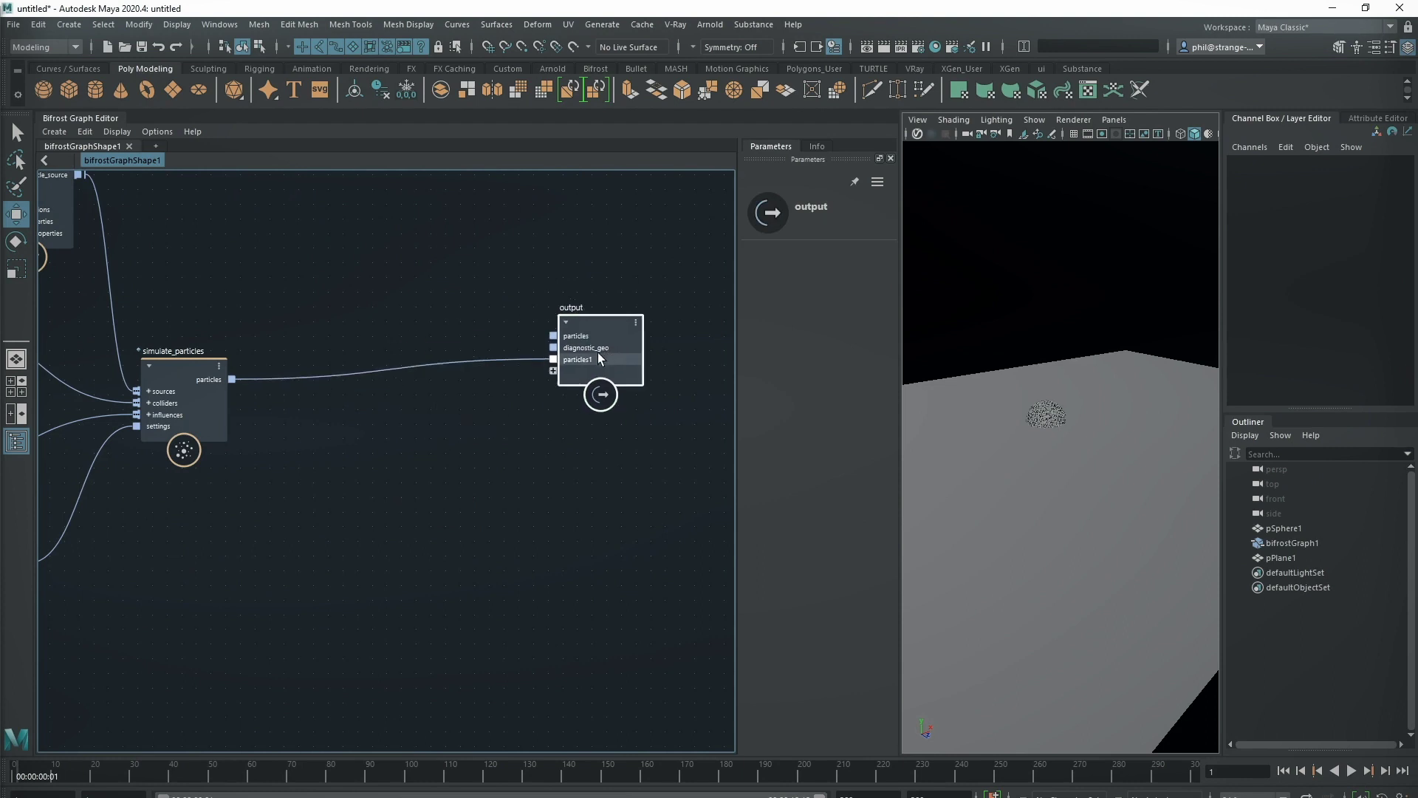
Read the particle property names with a temporary watchpoint on the connection from simulate_particles to output, and remove the watchpoint.
middle_click_drag(307, 454, 456, 440)
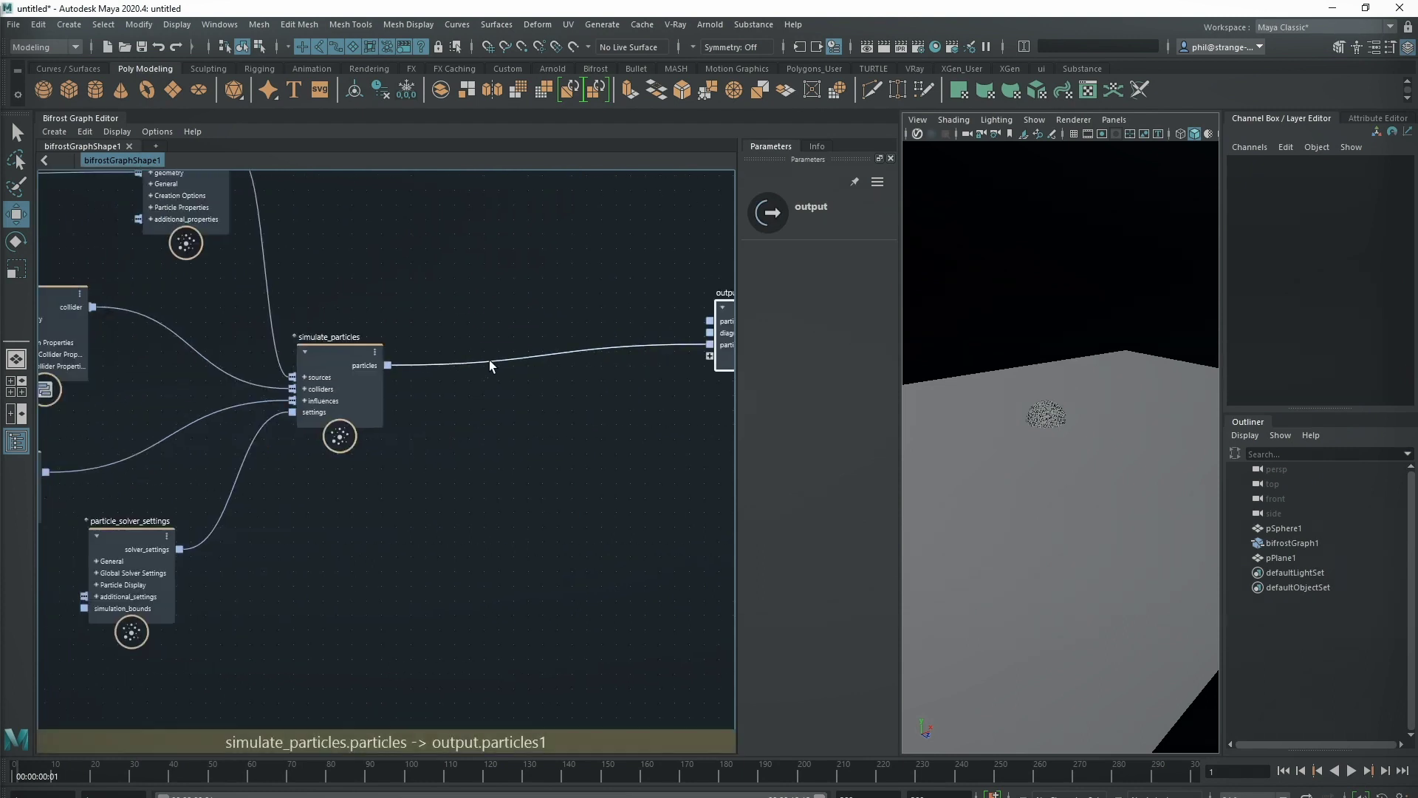
right_click(489, 360)
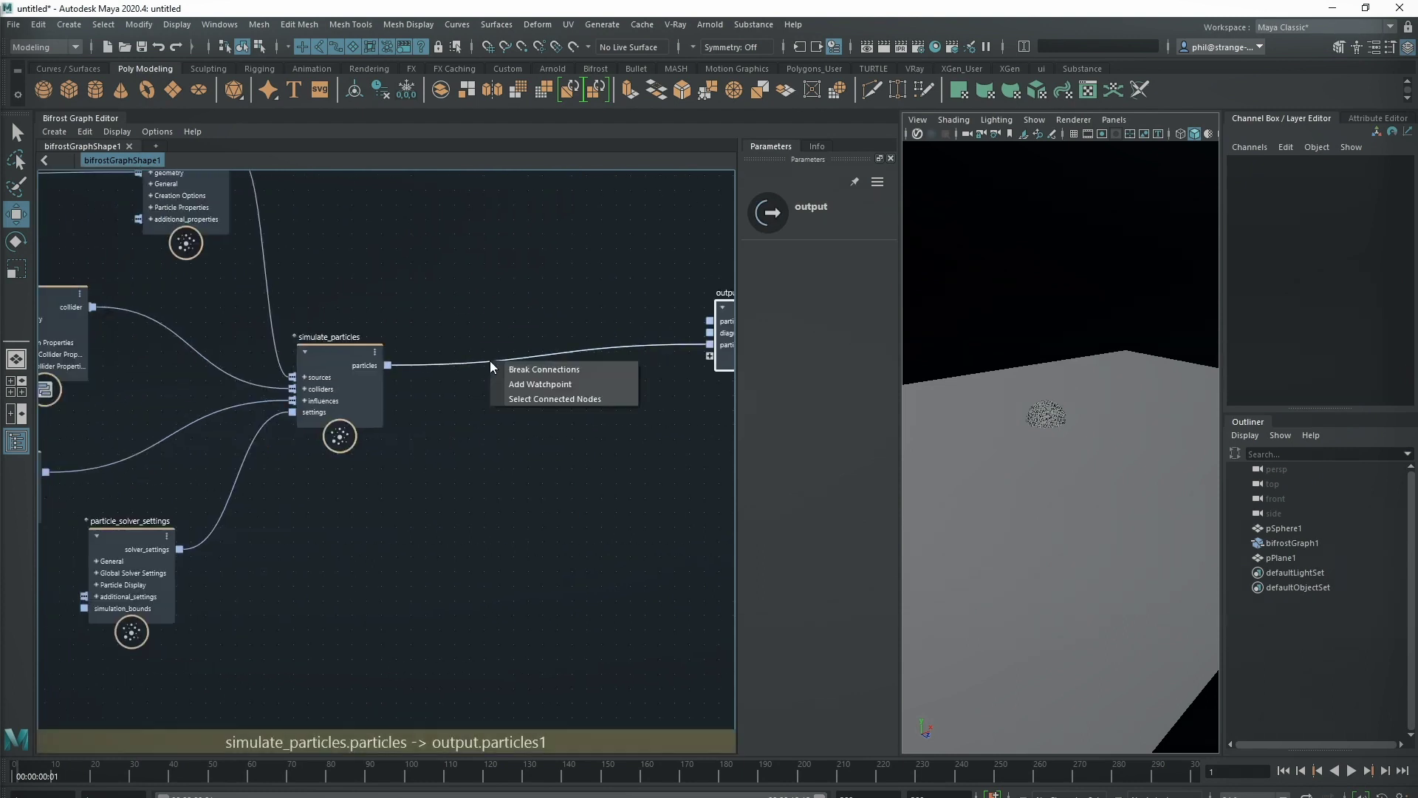
left_click(527, 384)
middle_click_drag(455, 524, 405, 525)
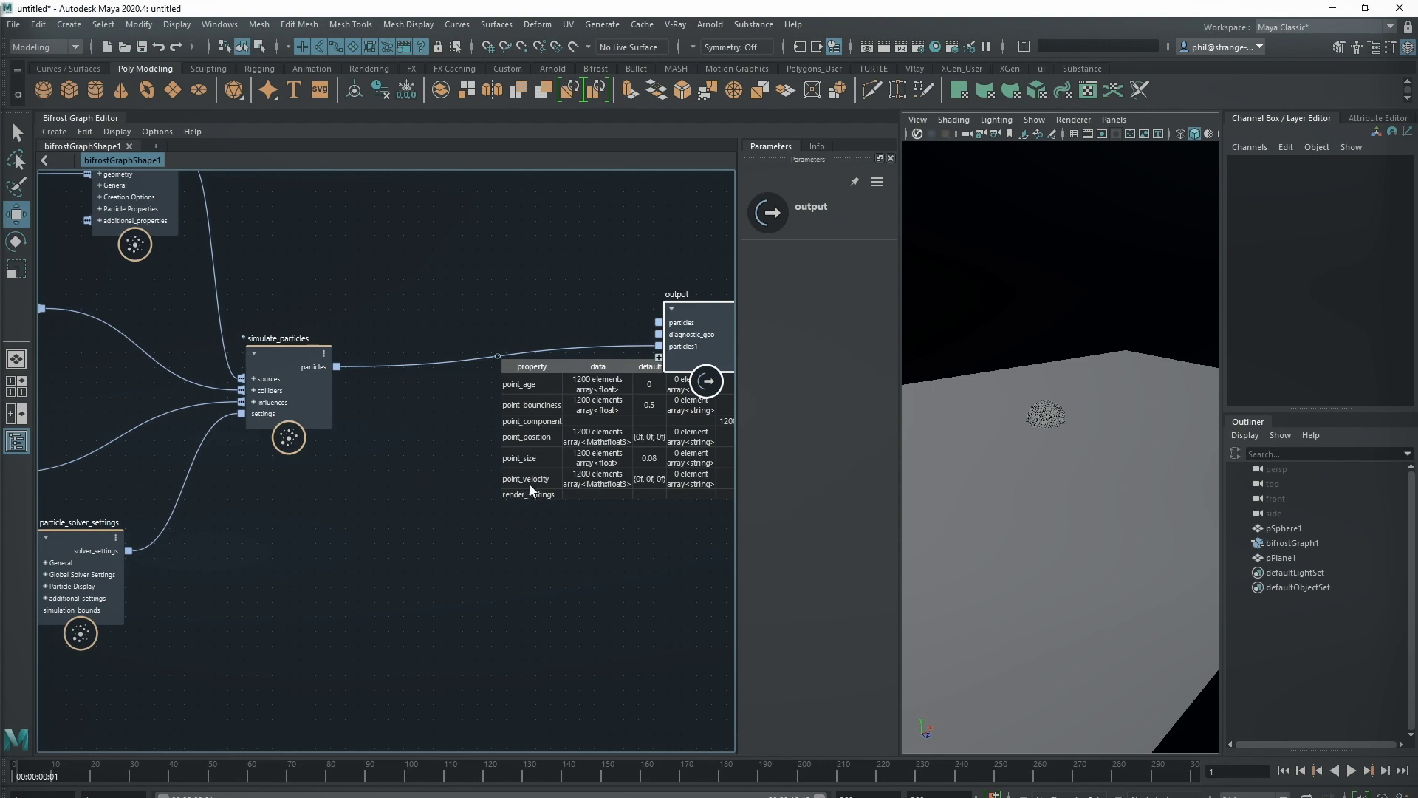
right_click(498, 356)
left_click(515, 378)
Space out fractal_noise_field and influence_set_property, and set the key of influence_set_property to point_velocity.
middle_click_drag(351, 527, 302, 484)
left_click_drag(303, 485, 224, 484)
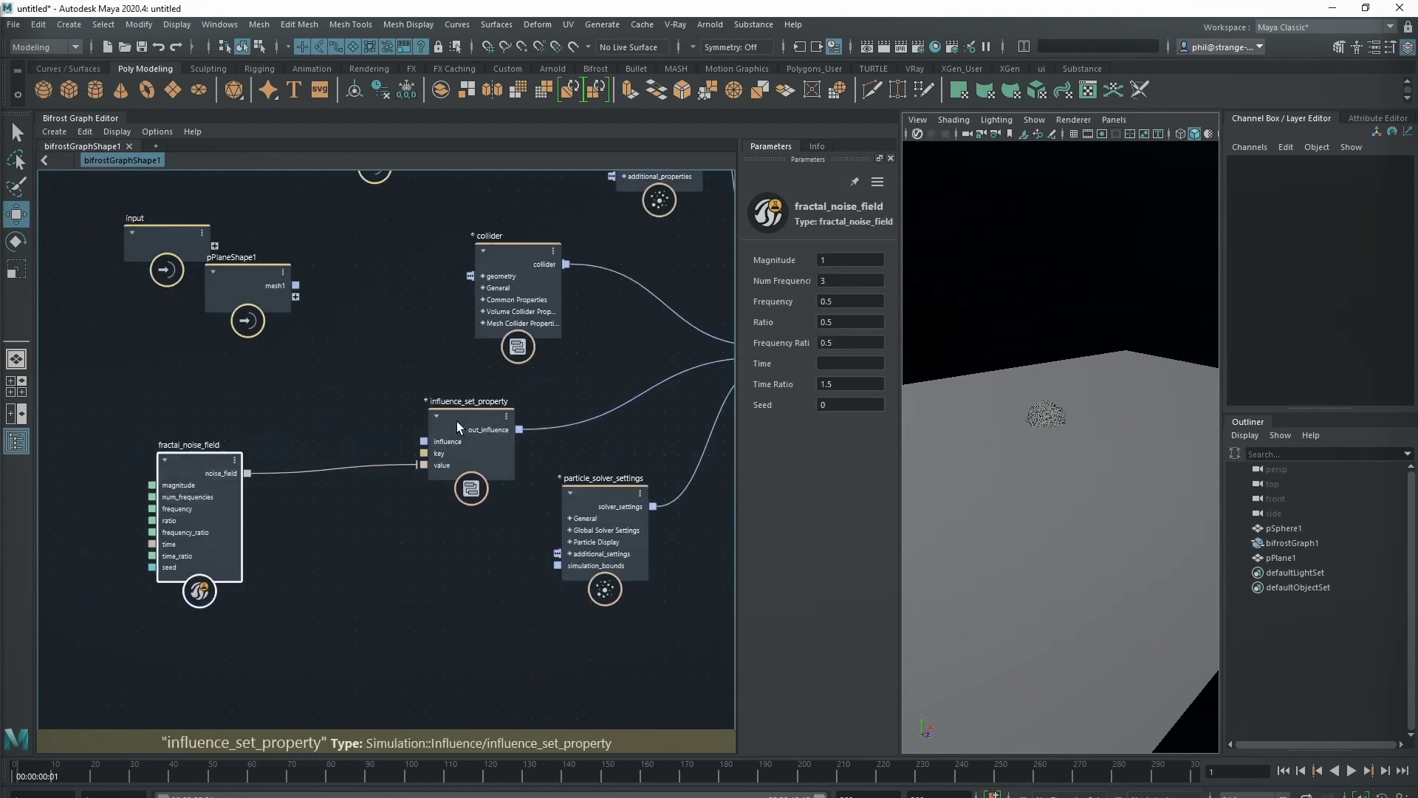
left_click_drag(457, 421, 429, 423)
middle_click_drag(464, 490, 404, 495)
left_click(852, 280)
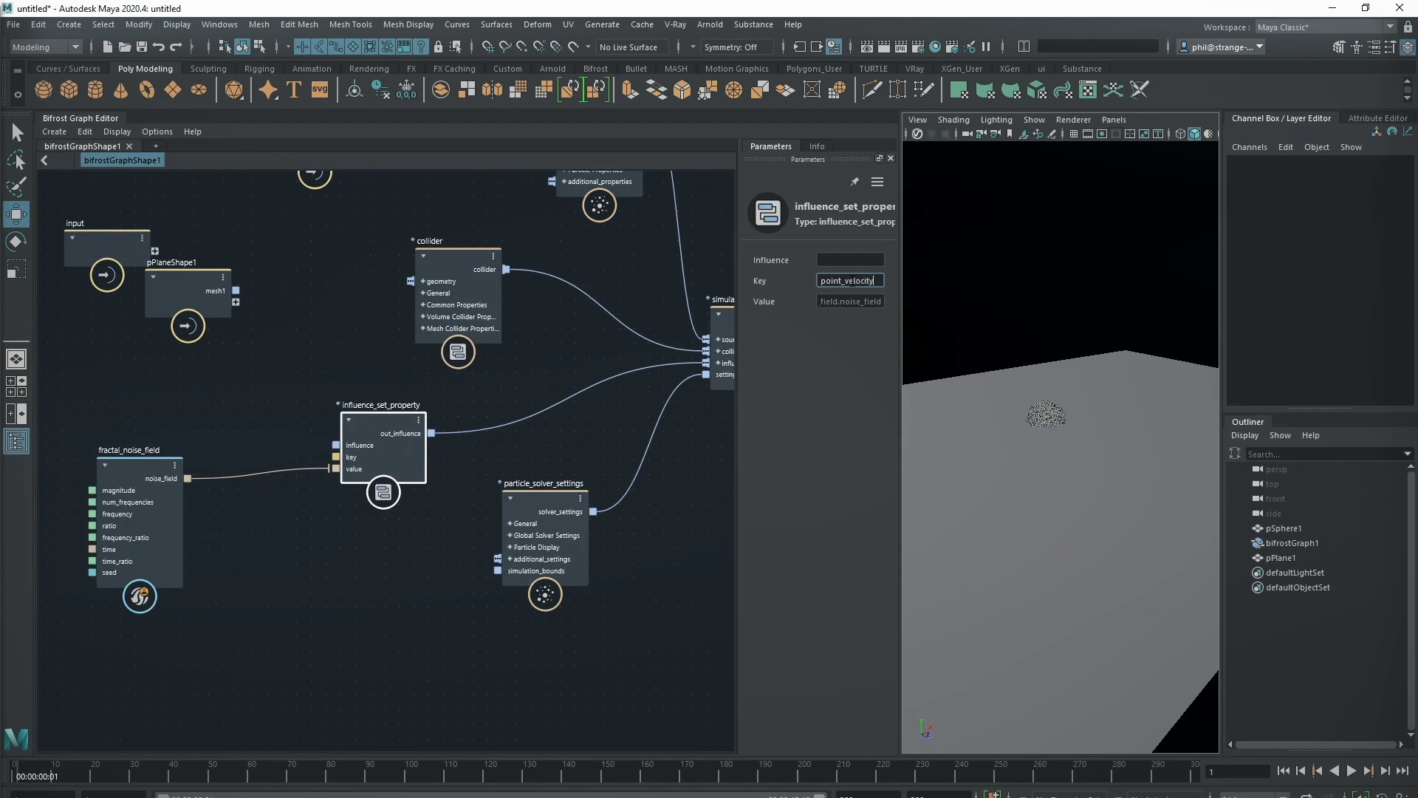
Widen the viewport, play the simulation from the first frame, and examine the stopped particles from another angle.
middle_click_drag(402, 564, 226, 560)
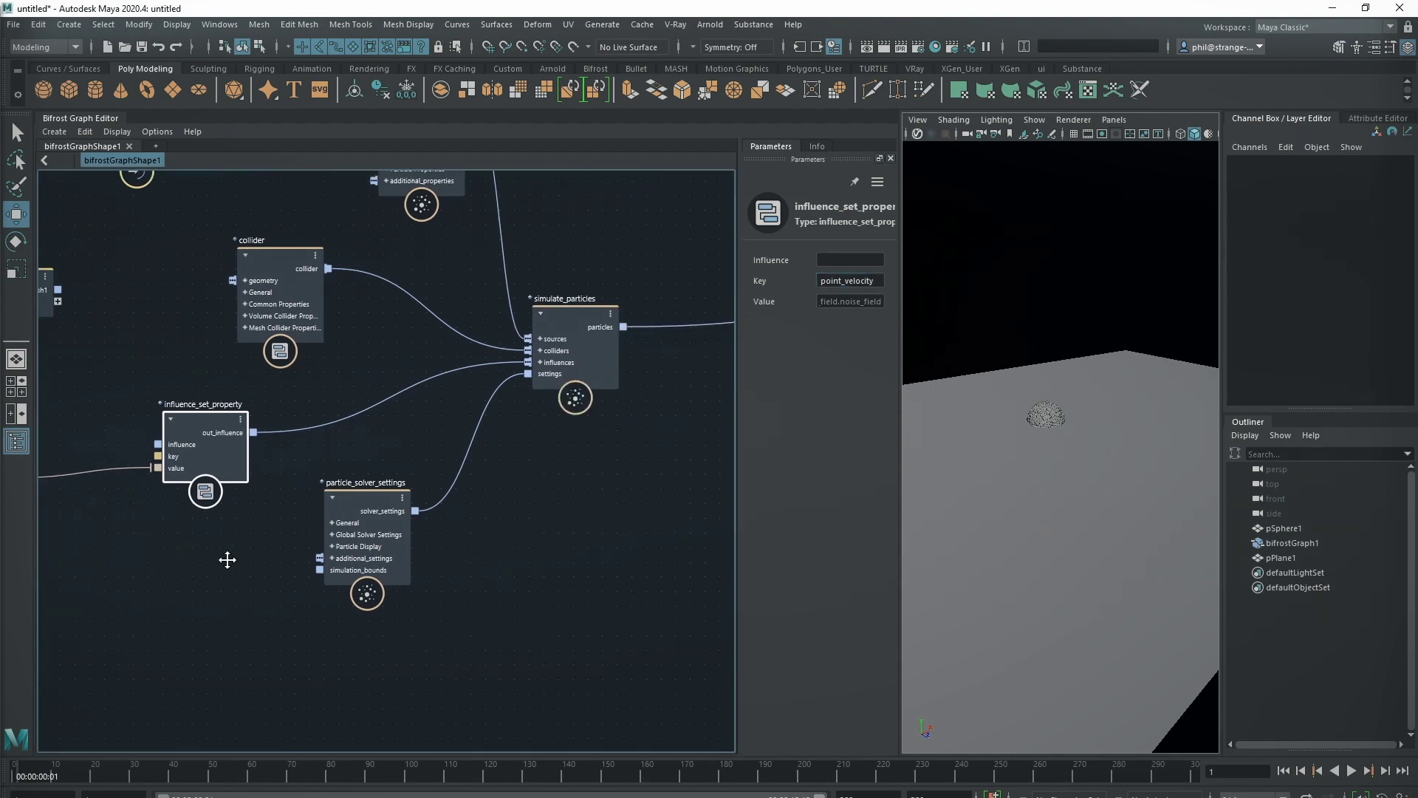
middle_click_drag(536, 533, 374, 540)
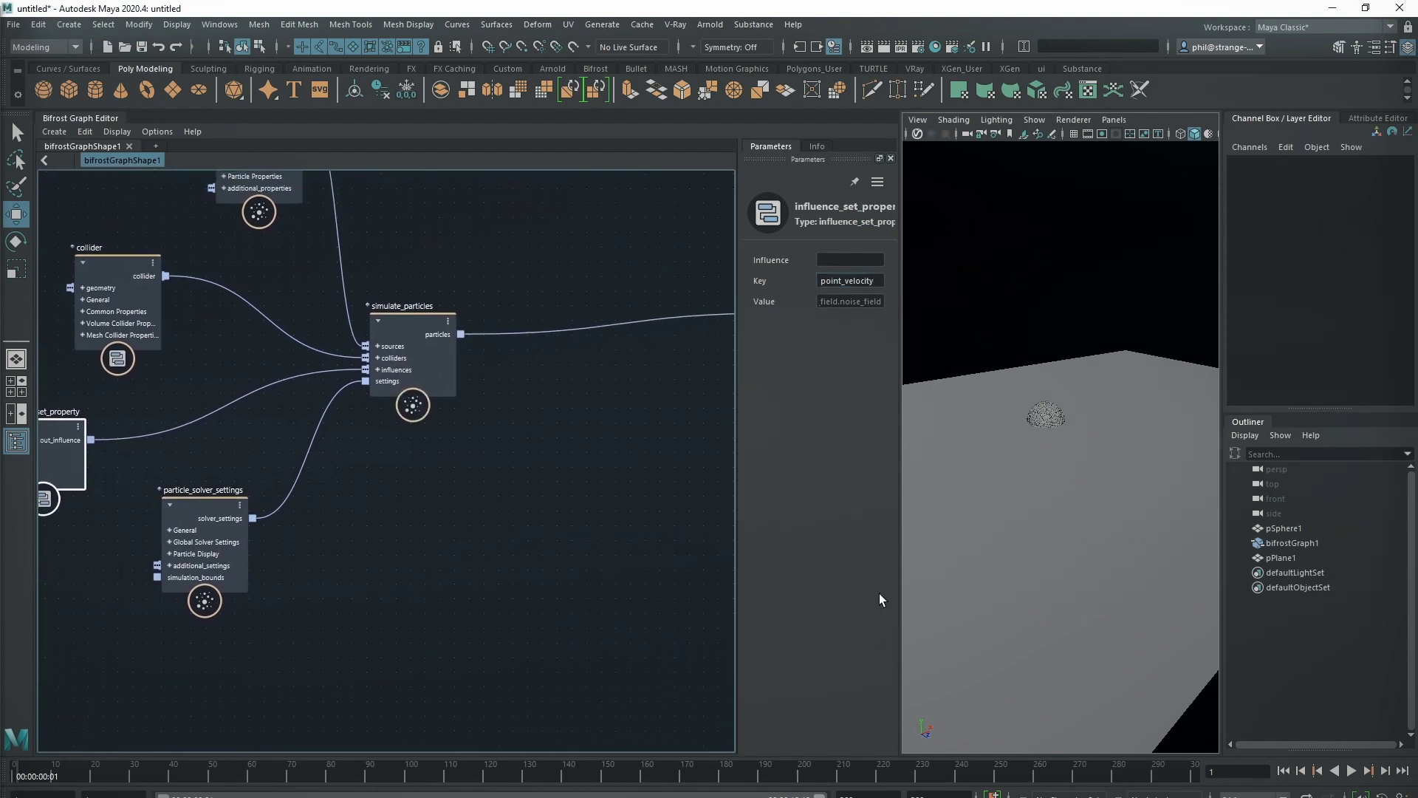
left_click_drag(900, 579, 779, 587)
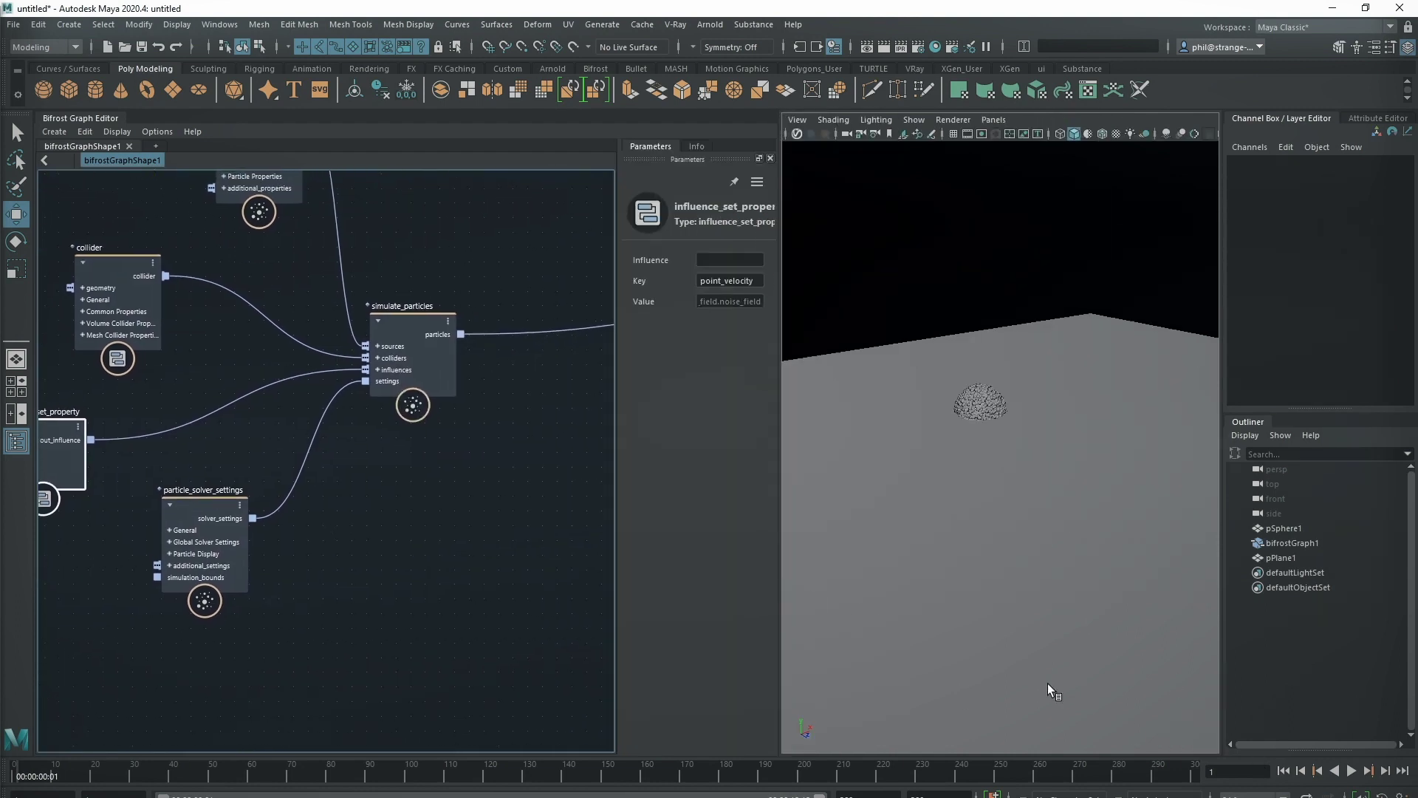
left_click(1351, 771)
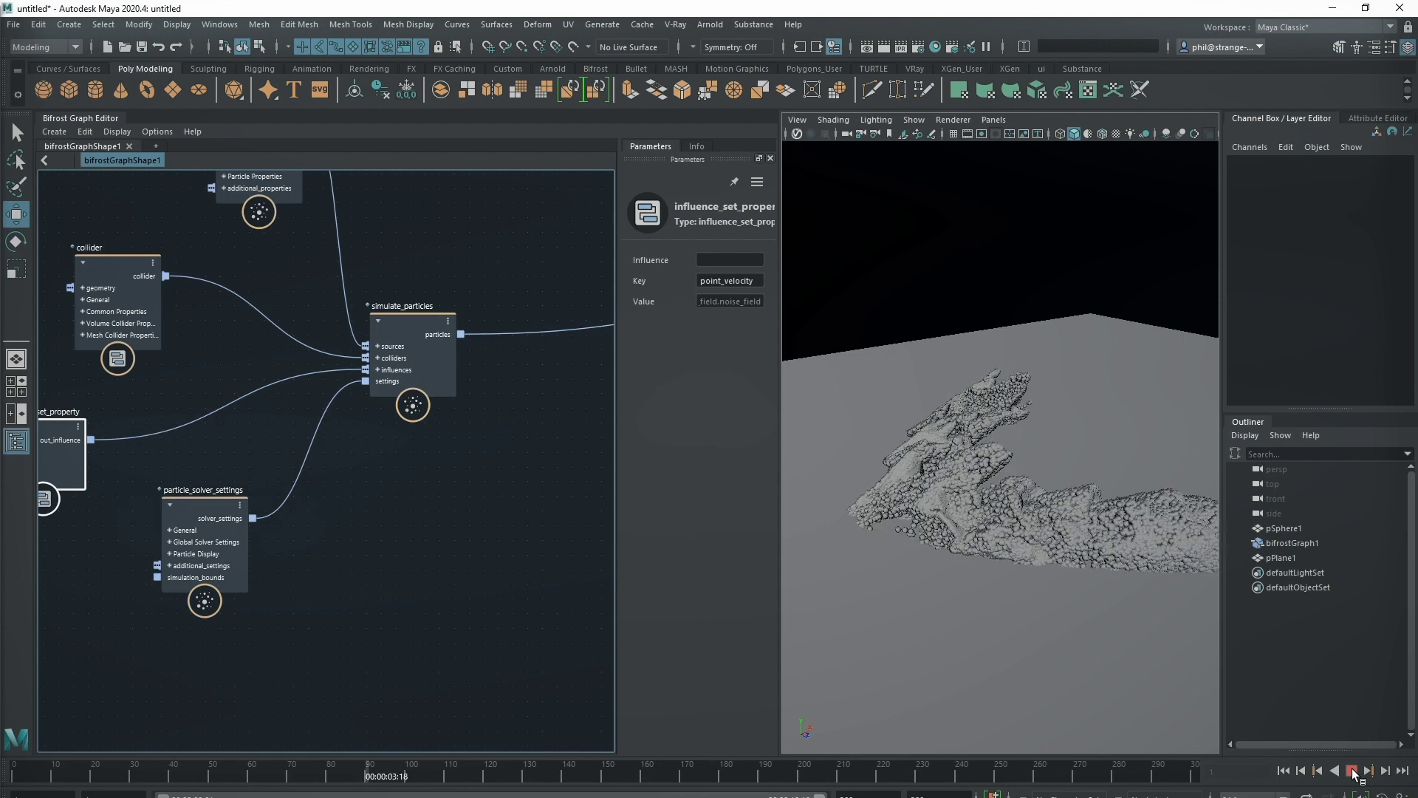
key("Escape")
left_click_drag(937, 601, 795, 517, "alt")
left_click_drag(1167, 562, 1007, 599, "alt")
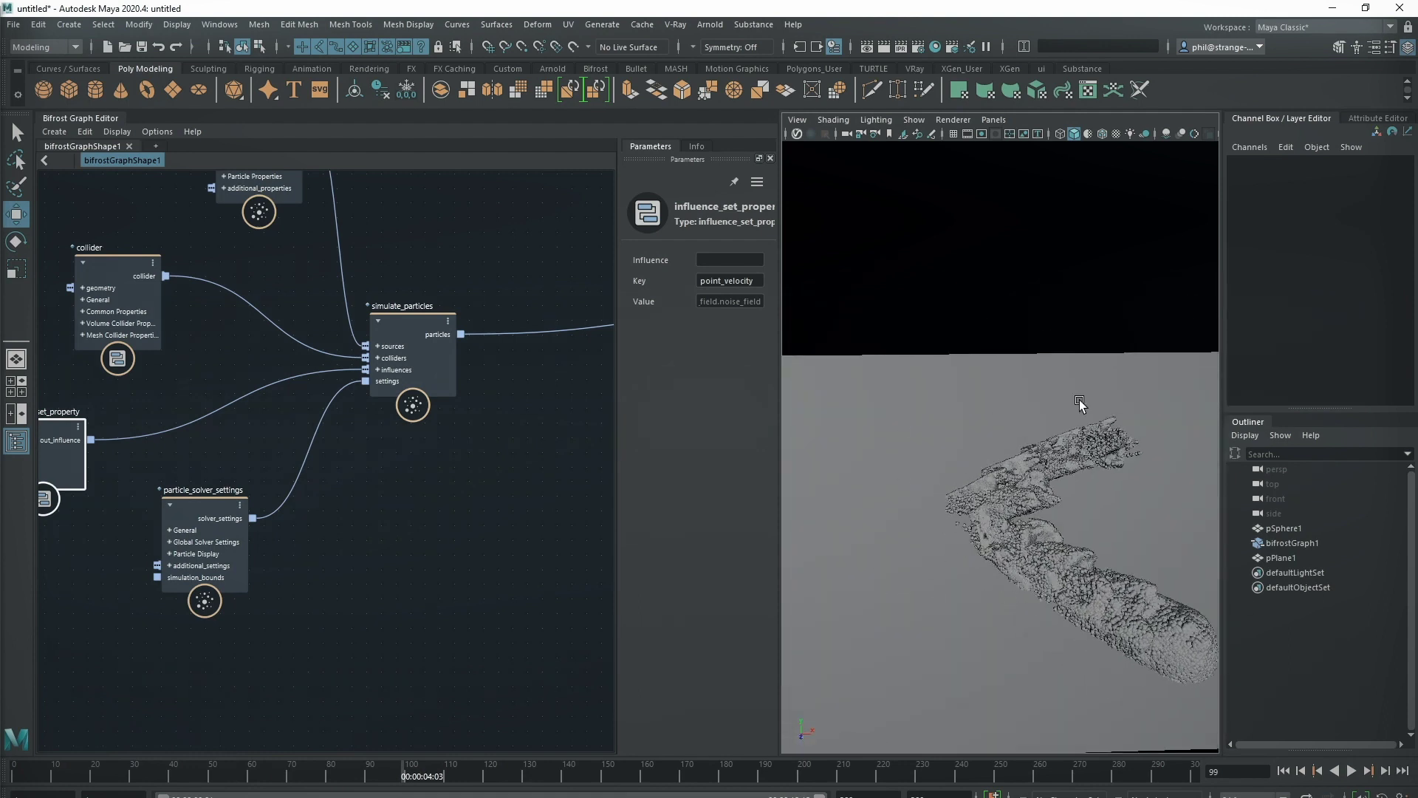
Move the fractal_noise_field node closer to influence_set_property and view the particles from a low side angle.
middle_click_drag(325, 584, 570, 579)
middle_click_drag(133, 582, 209, 583)
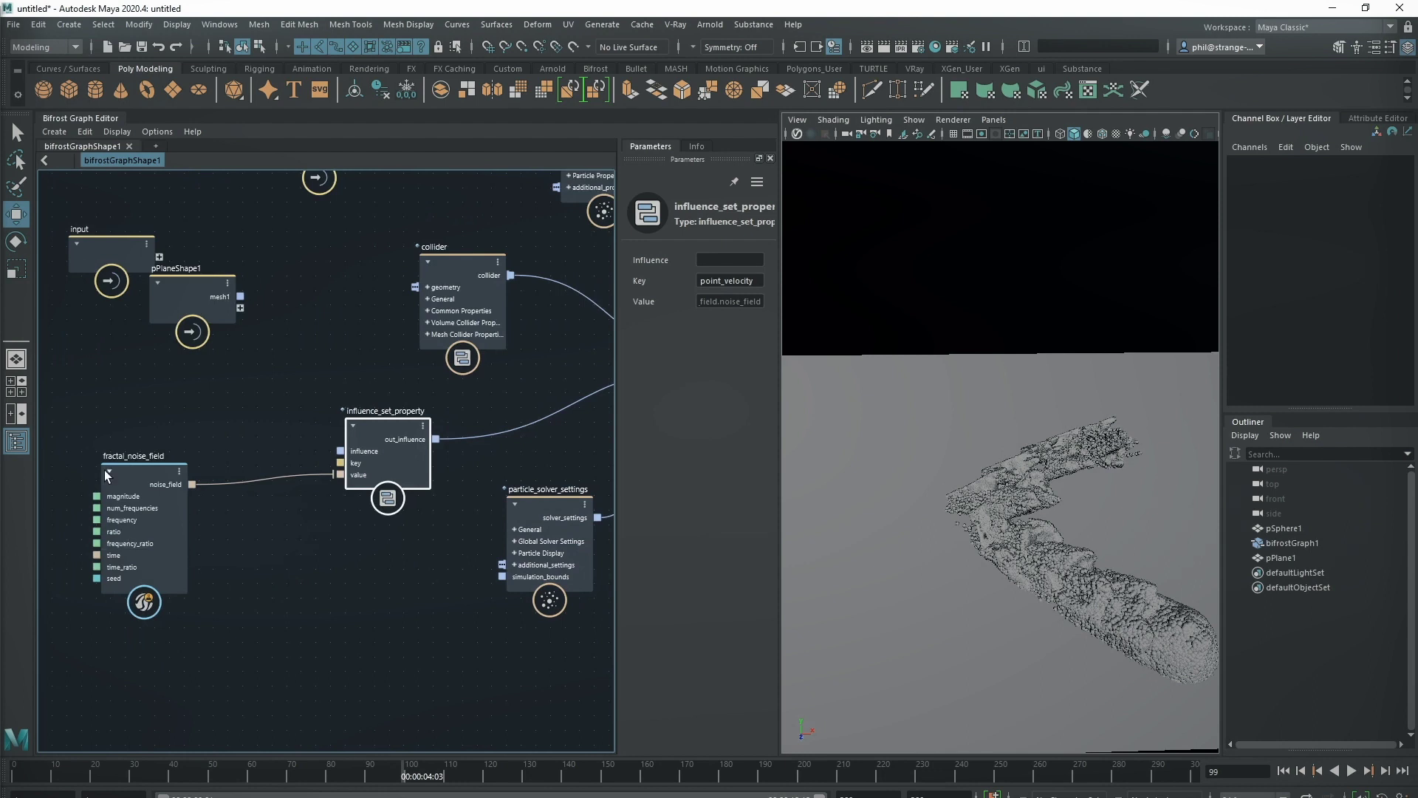
left_click(134, 453)
left_click_drag(134, 454, 176, 434)
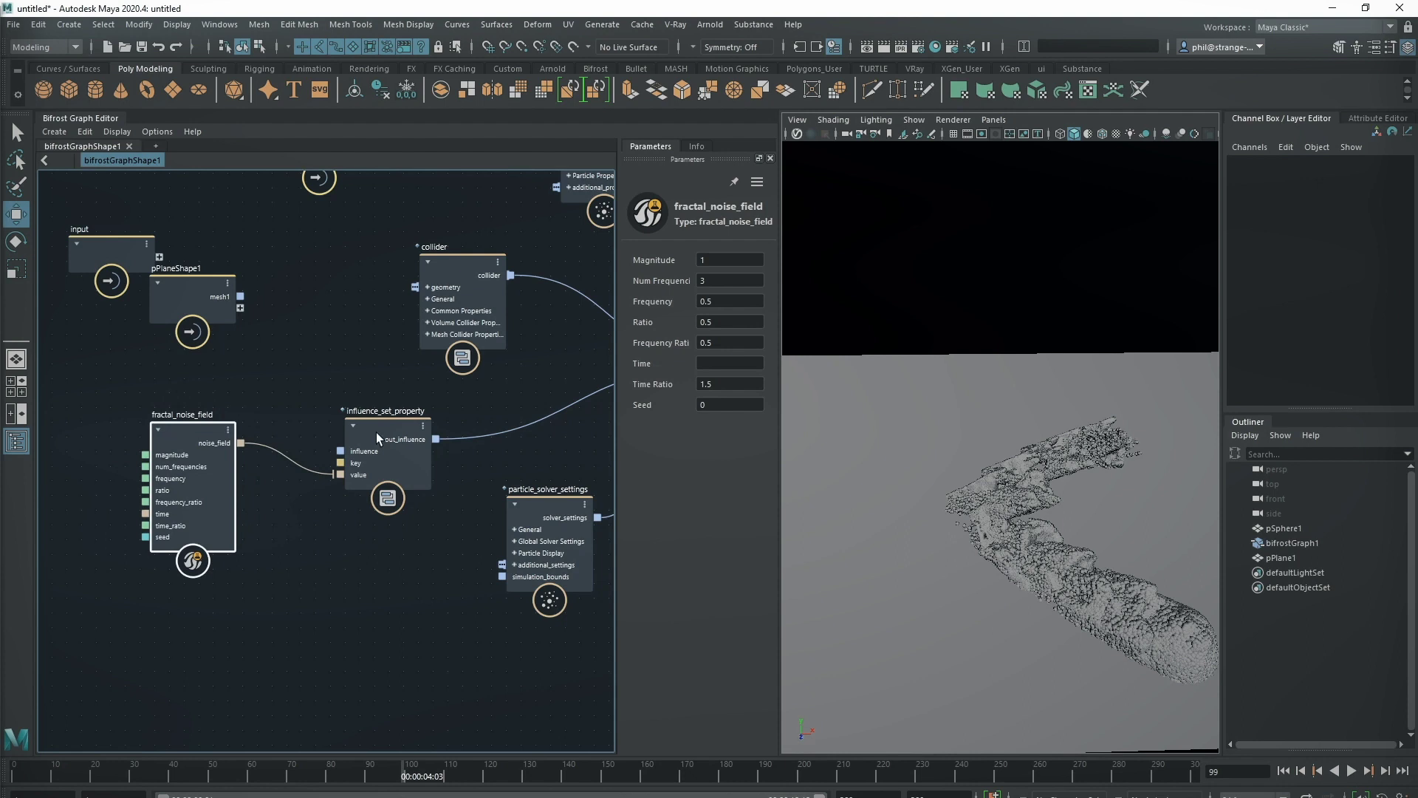
left_click_drag(906, 446, 971, 454, "alt")
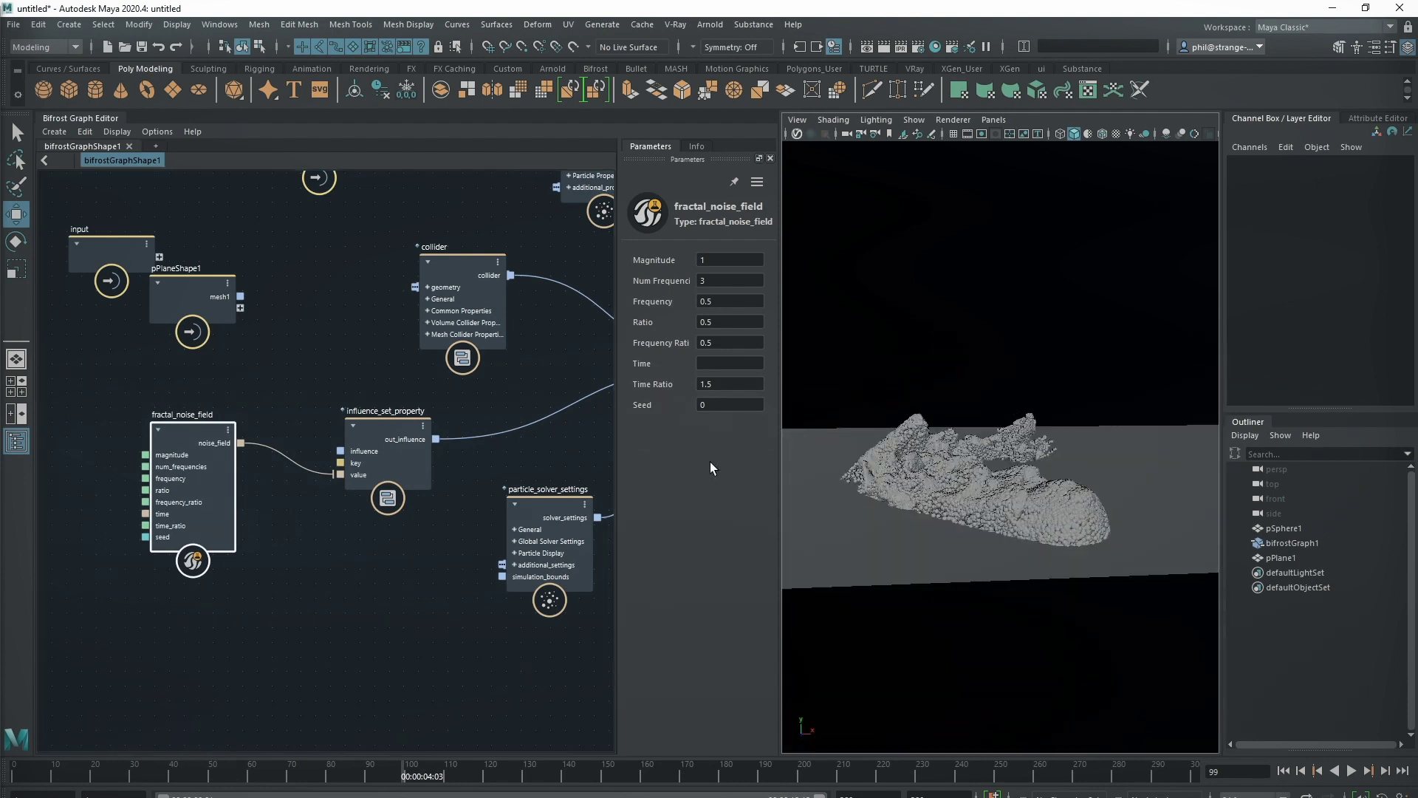
Move particle_solver_settings up beside influence_set_property and shift the collider node away from simulate_particles.
right_click_drag(443, 610, 326, 496, "alt")
left_click_drag(415, 462, 441, 406)
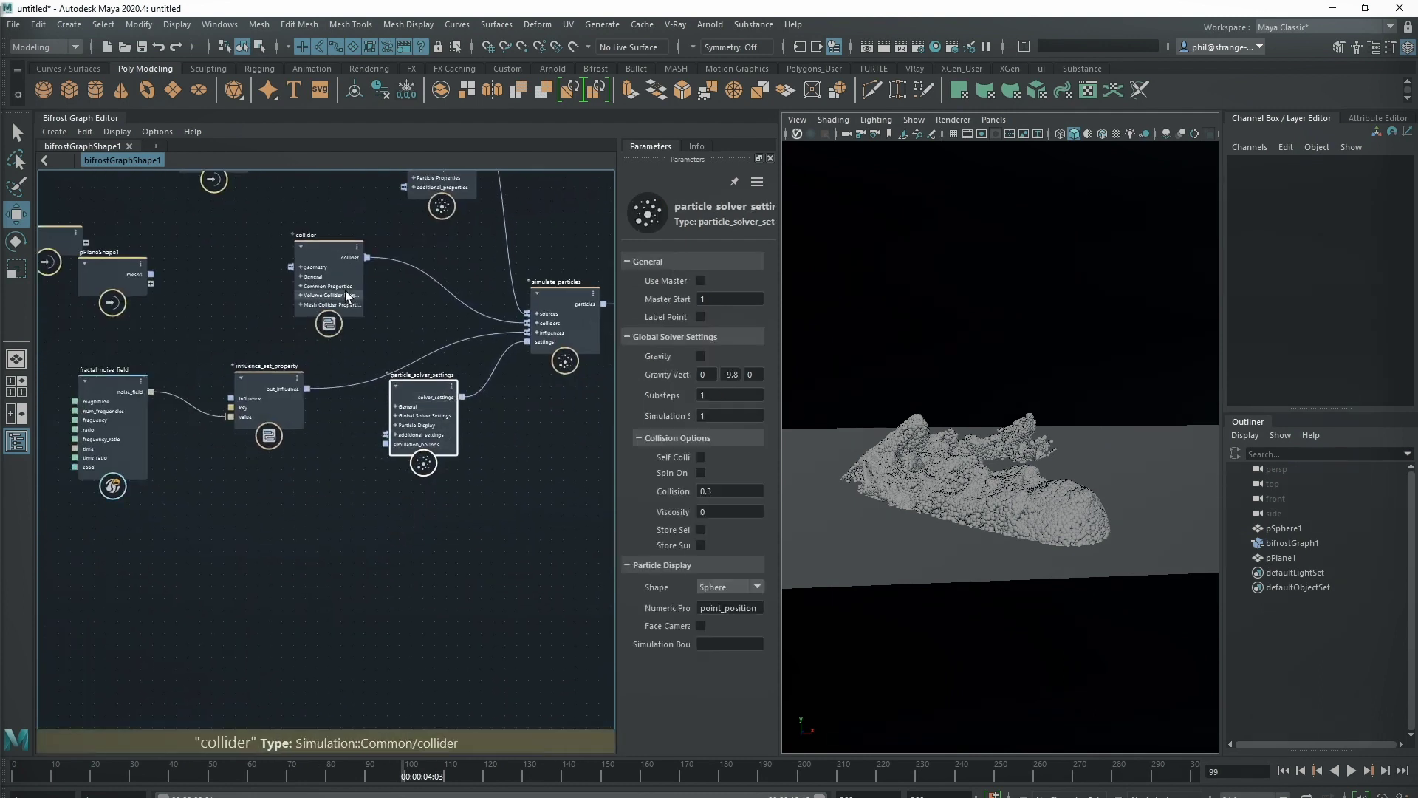
left_click_drag(342, 308, 305, 294)
middle_click_drag(351, 348, 358, 440, "alt")
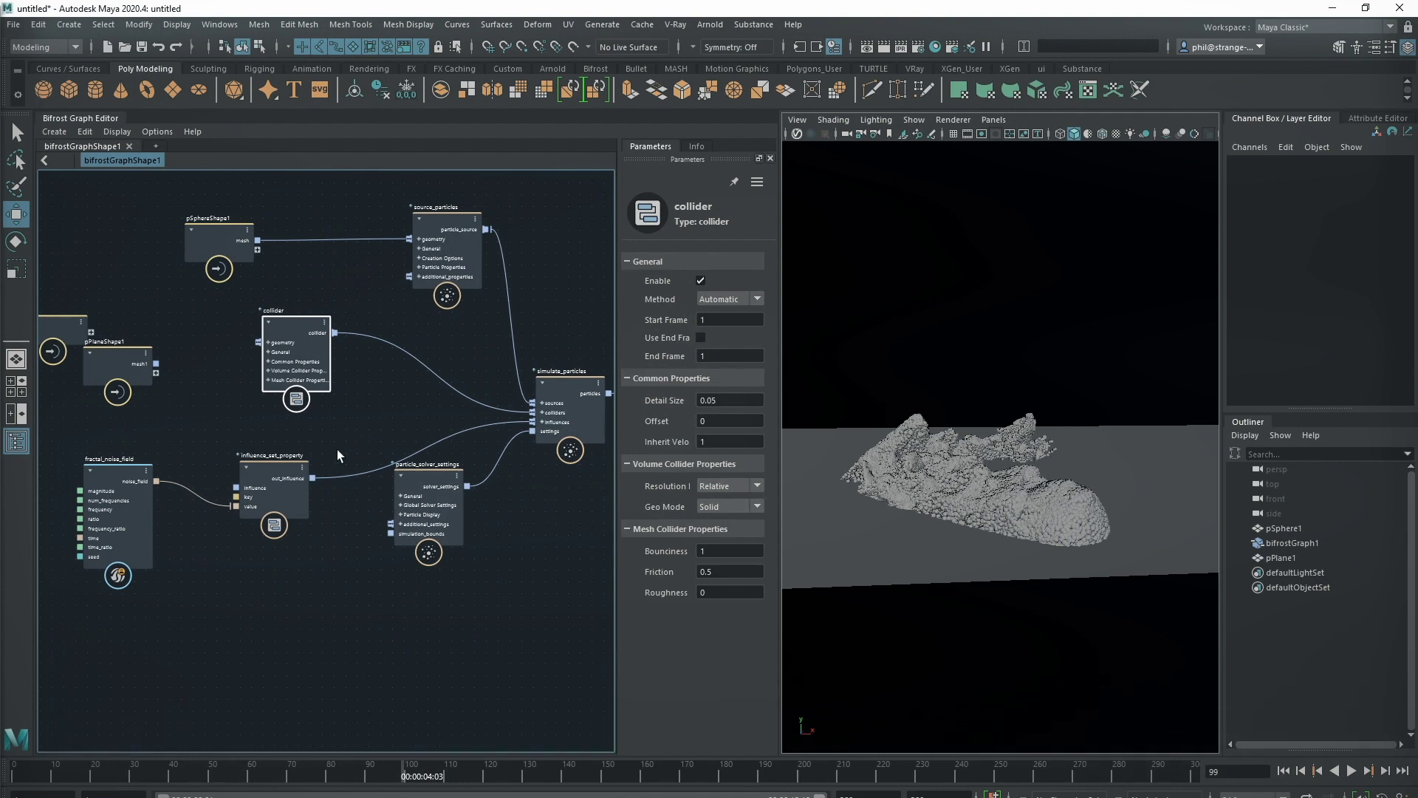
middle_click_drag(339, 442, 297, 370, "alt")
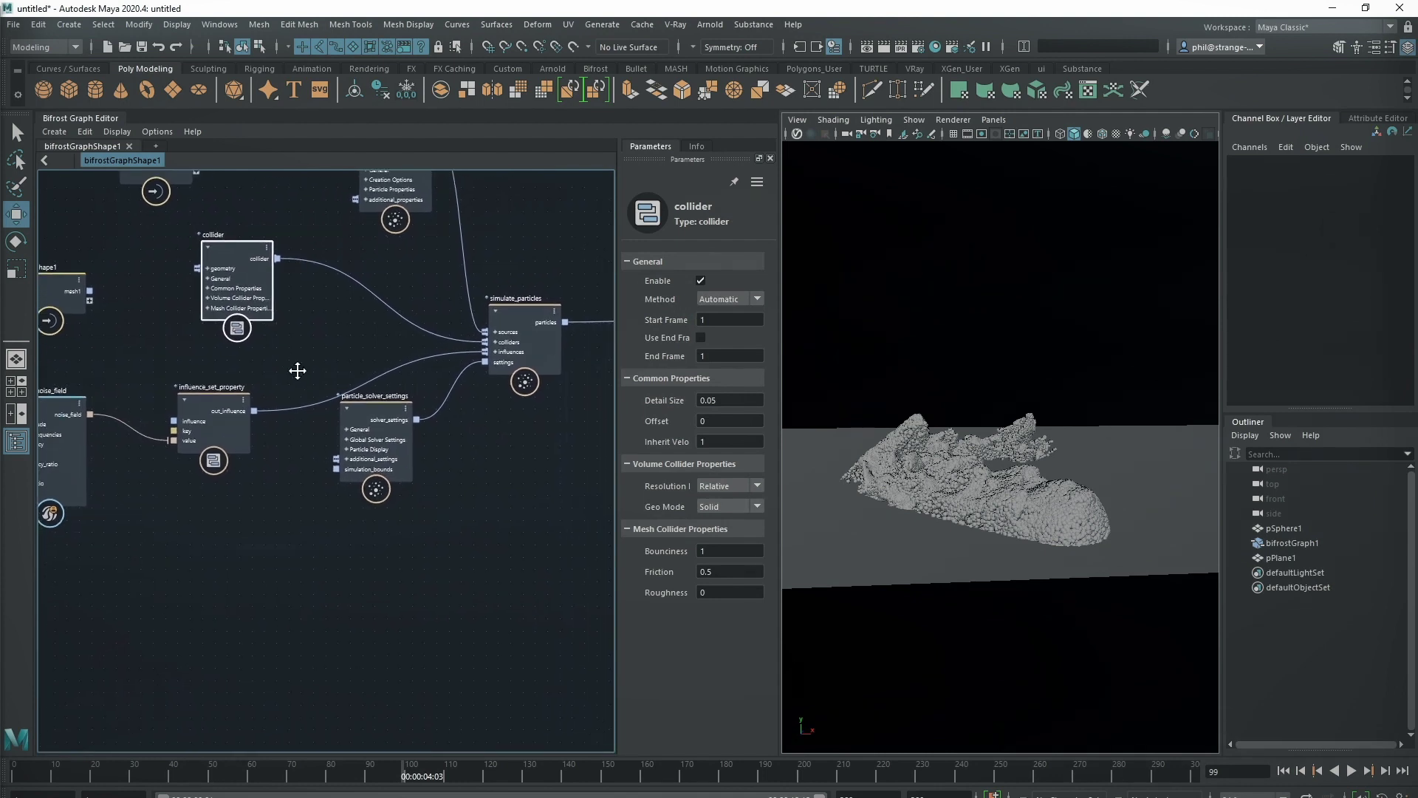
Add a vector_field_scope node and place it below particle_solver_settings and simulate_particles.
left_click(306, 571)
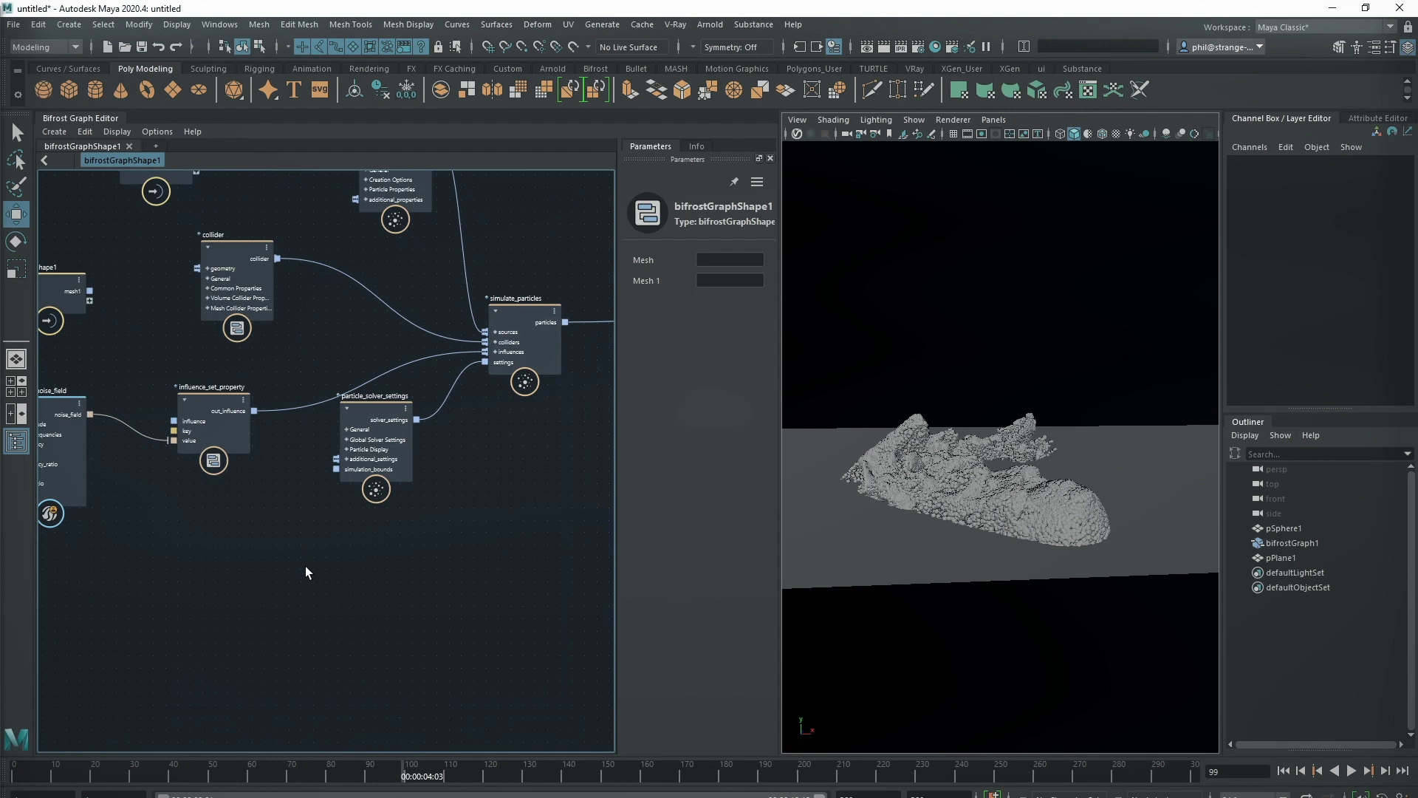
key("Tab")
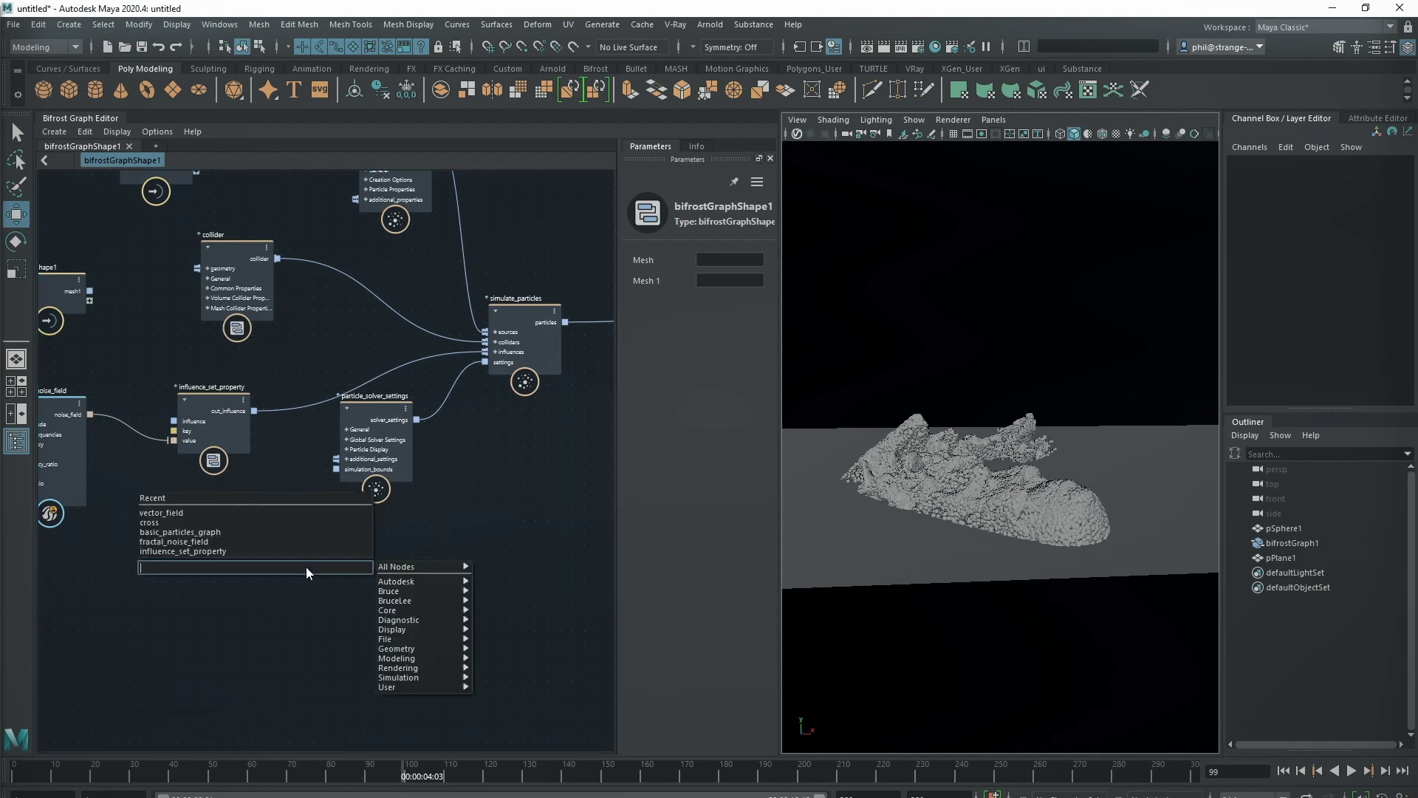
type("scope")
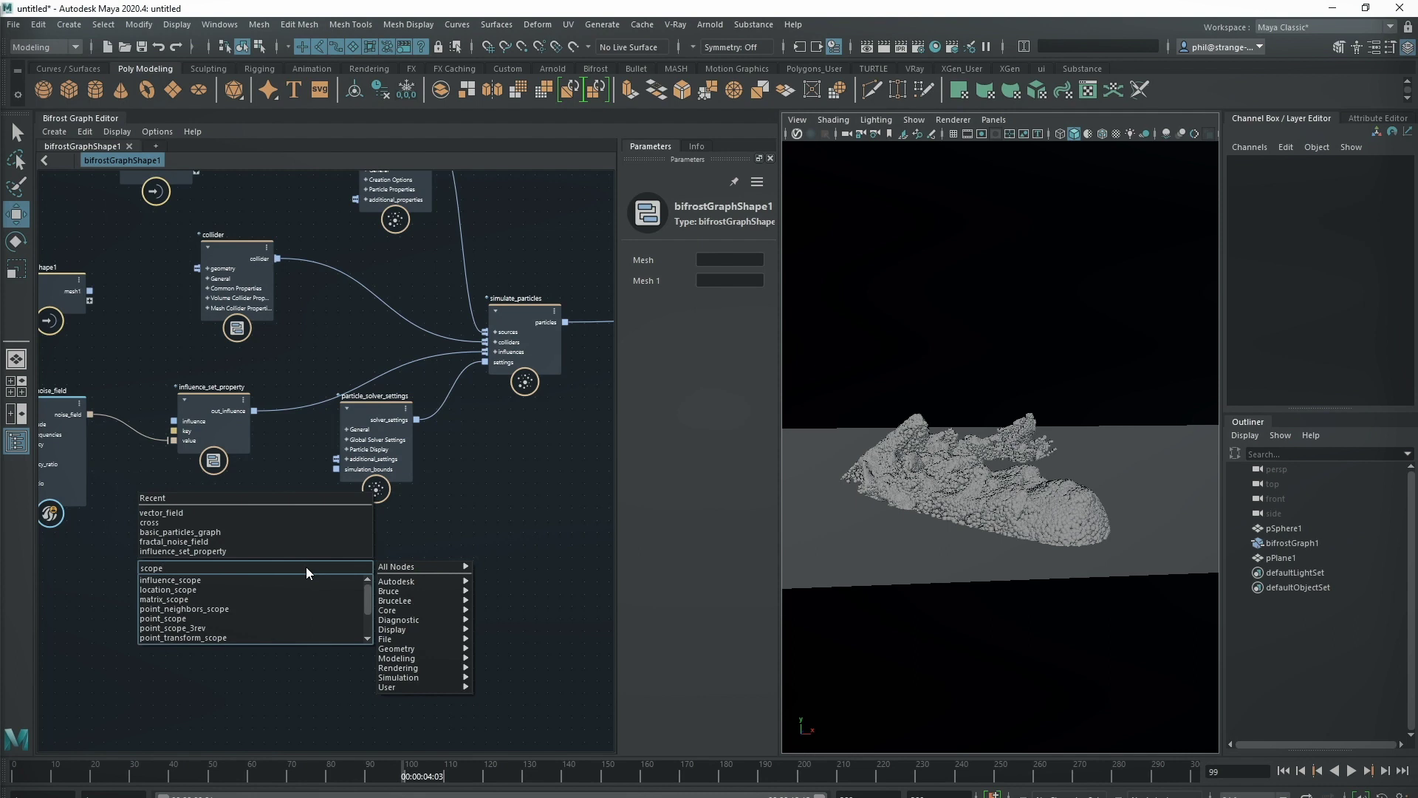
scroll(304, 600, "down", 2)
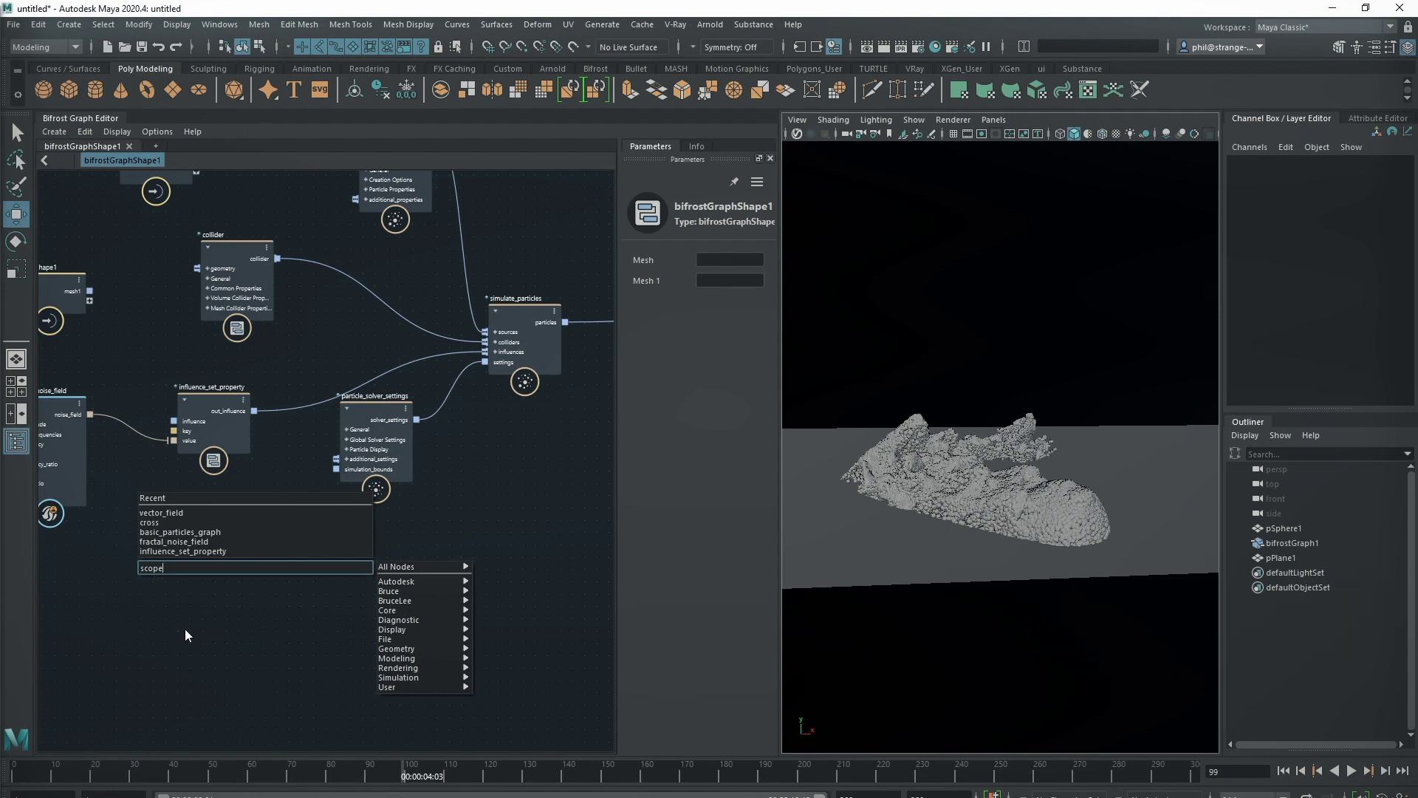
left_click(185, 627)
left_click_drag(291, 578, 499, 517)
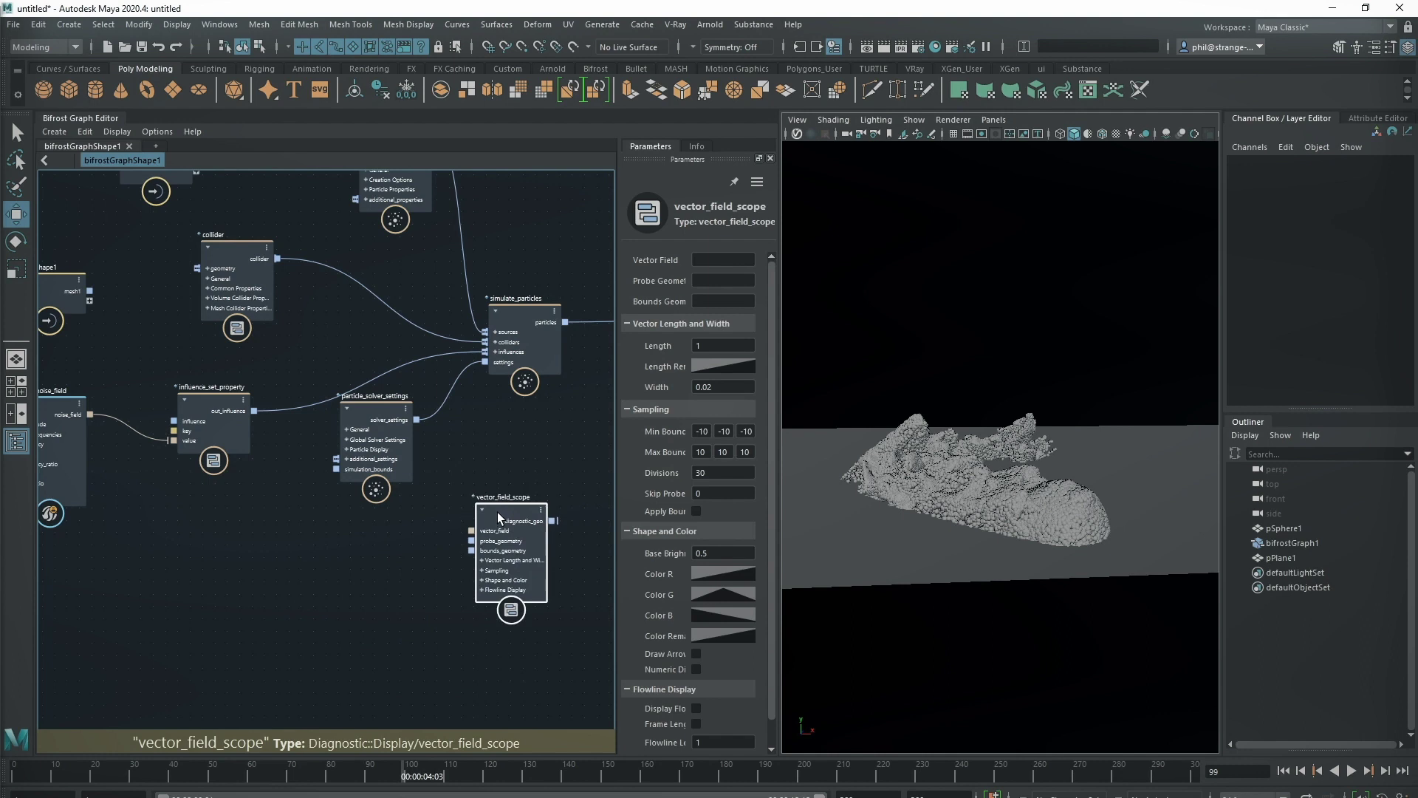
Connect the noise_field output of fractal_noise_field to the vector_field input of vector_field_scope.
middle_click_drag(273, 554, 256, 497)
left_click(111, 430)
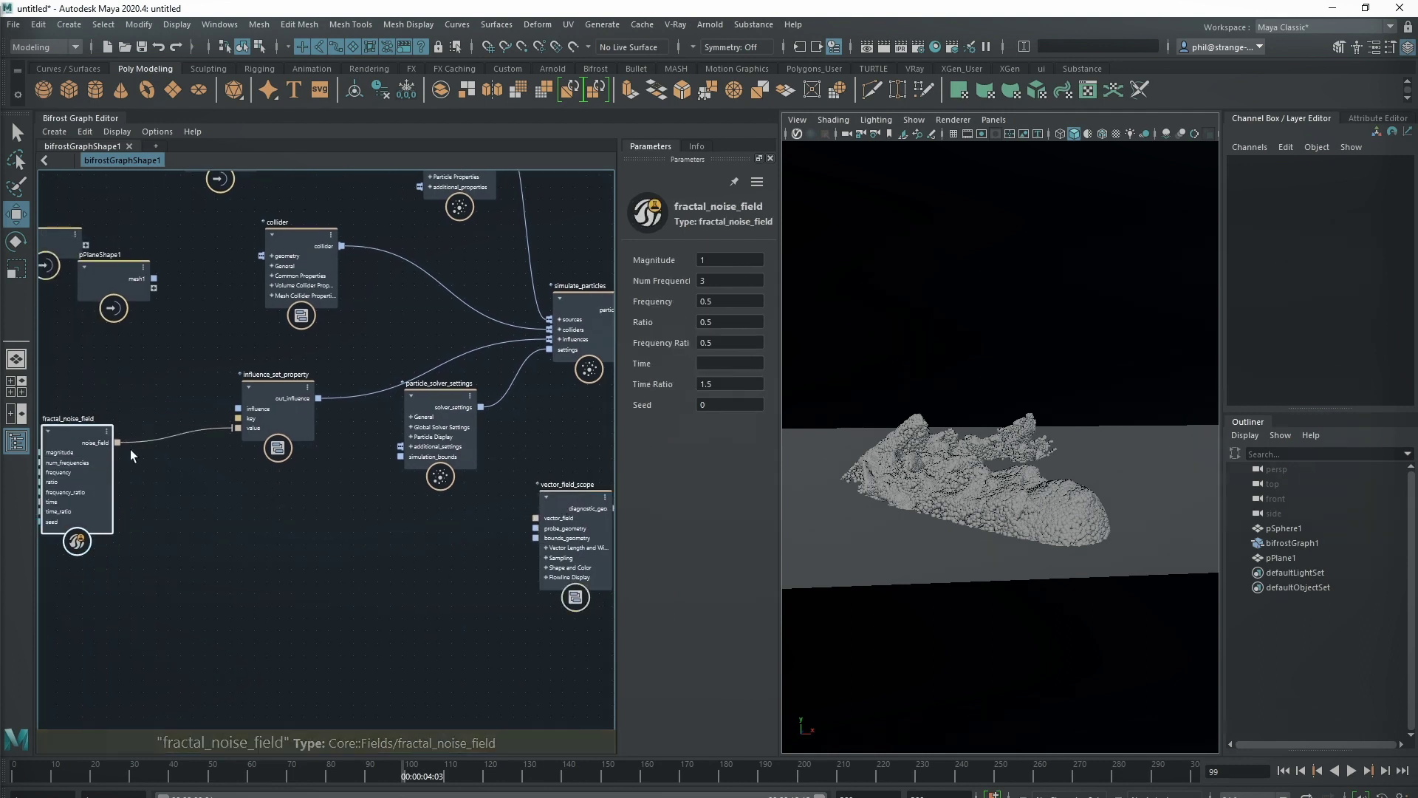
left_click_drag(118, 440, 536, 518)
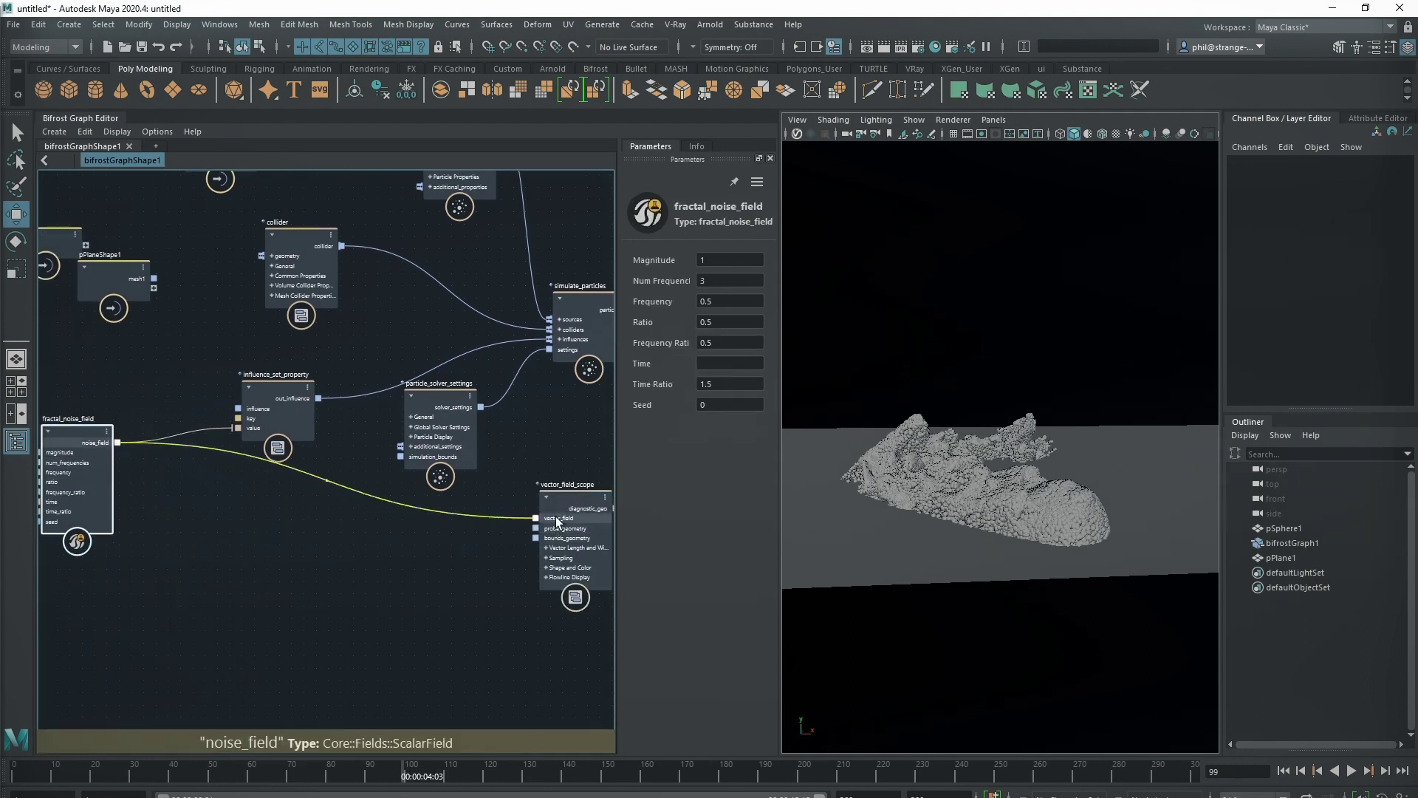
middle_click_drag(424, 578, 314, 558)
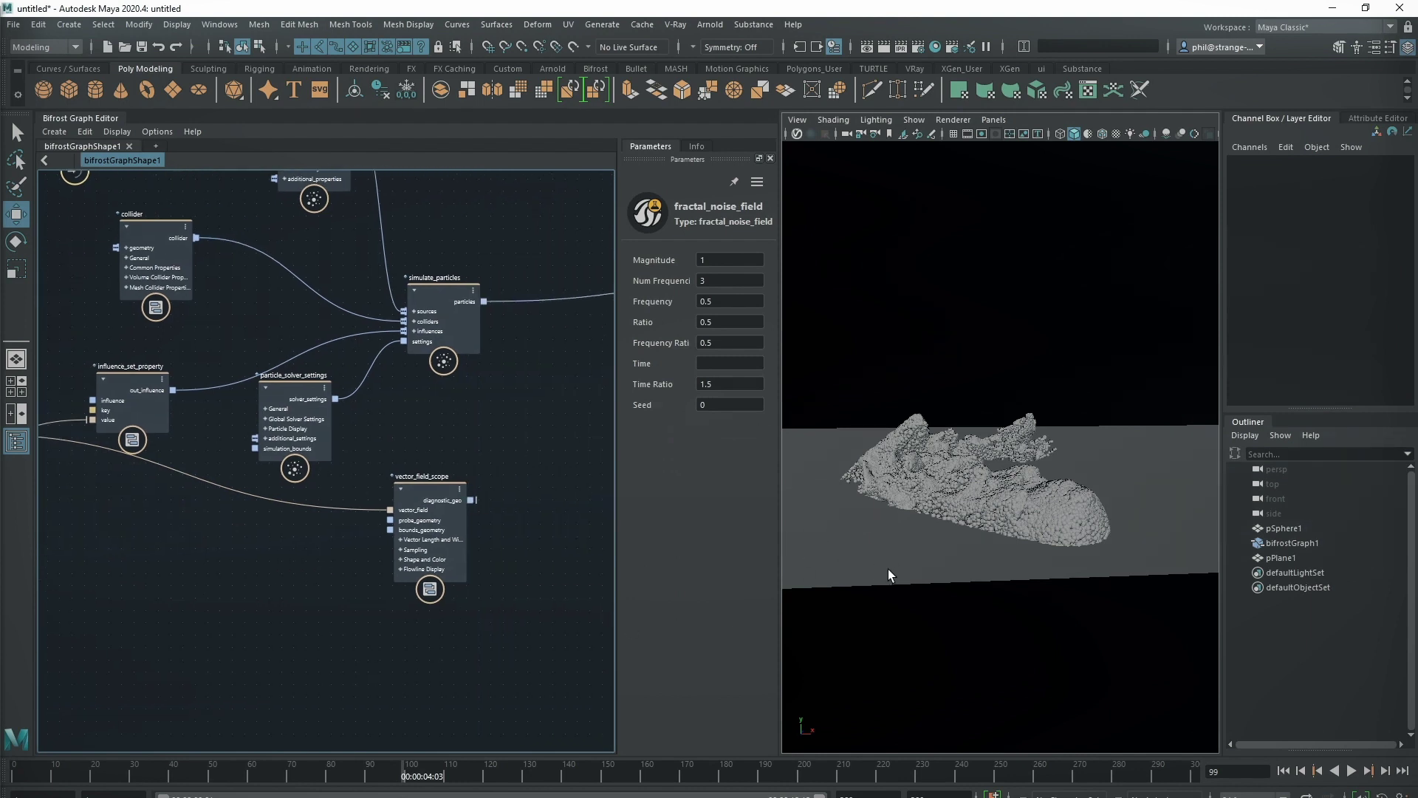
Move pPlaneShape1 below fractal_noise_field and connect its mesh1 output to the probe_geometry input of vector_field_scope.
scroll(267, 642, "down", 5)
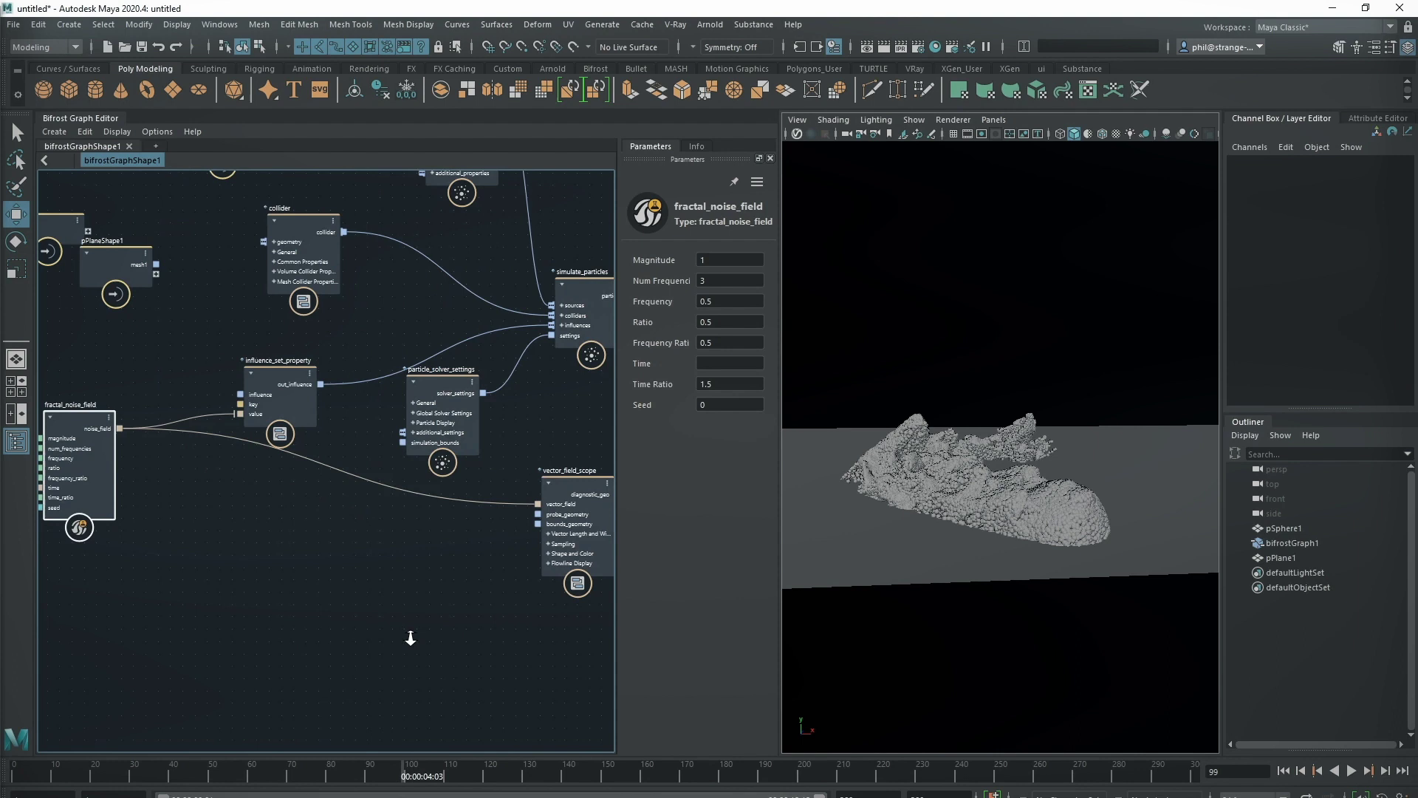
left_click(196, 366)
left_click_drag(196, 366, 358, 620)
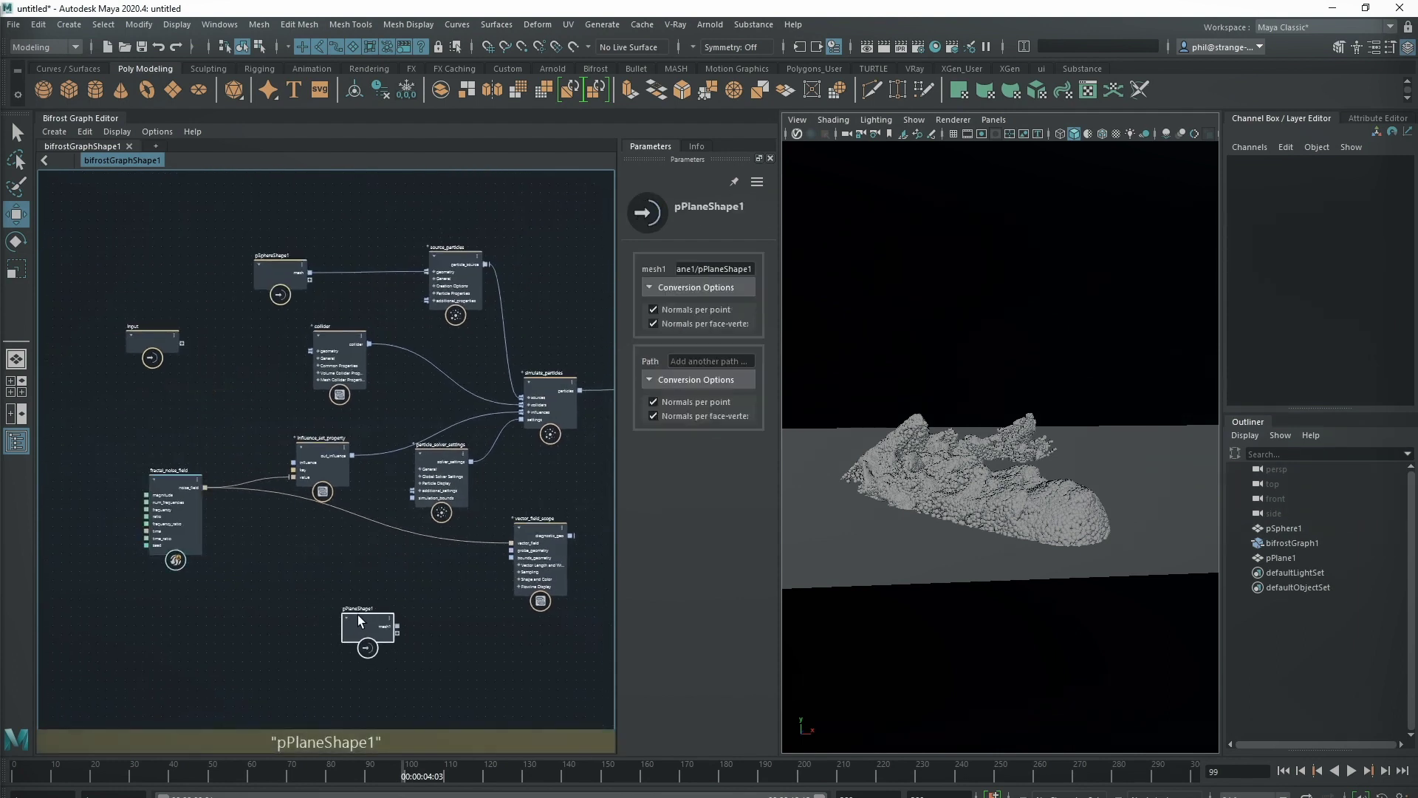
scroll(307, 497, "up", 4)
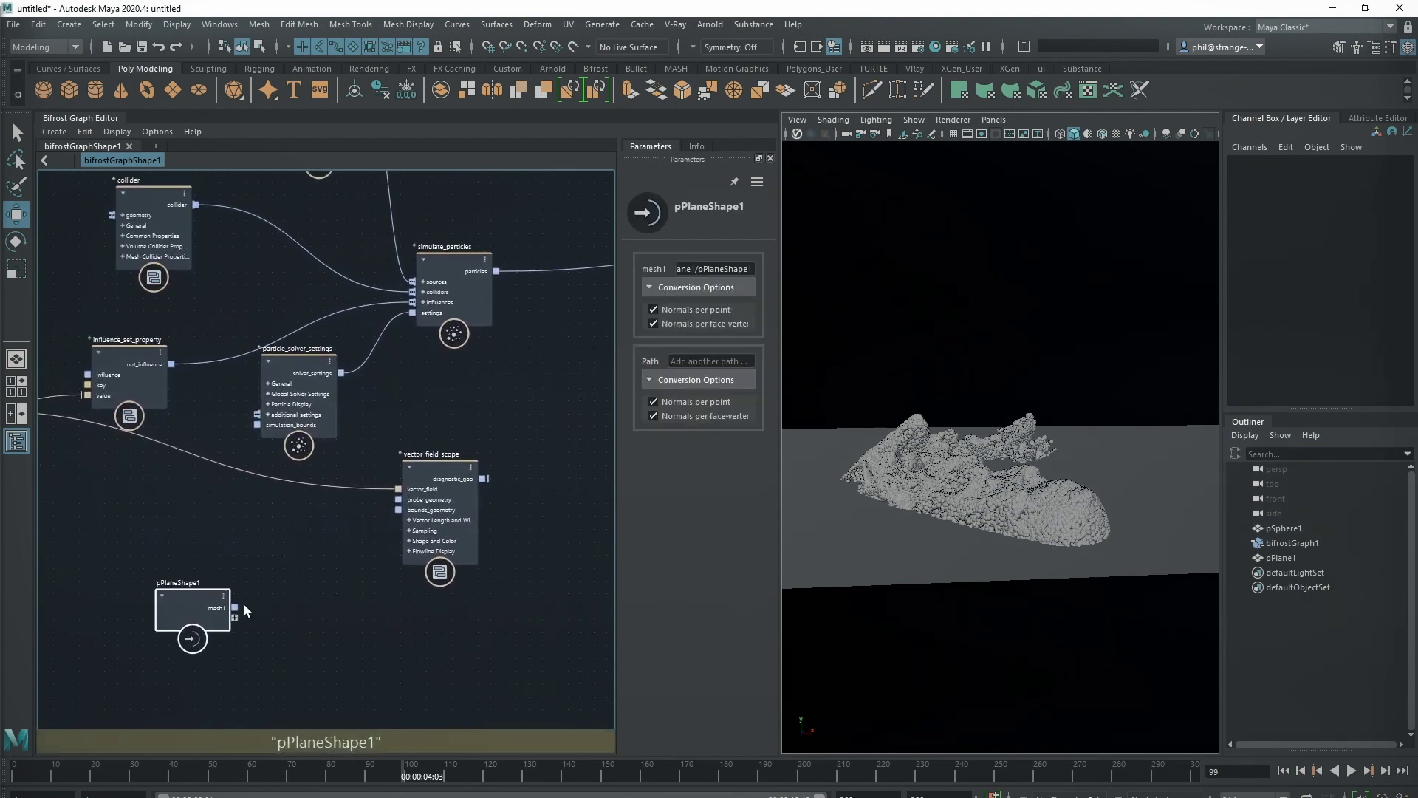
left_click_drag(234, 607, 417, 500)
Connect diagnostic_geo of vector_field_scope to a new port on the output node, and view the field display on the plane.
middle_click_drag(506, 554, 287, 633)
left_click_drag(271, 558, 572, 355)
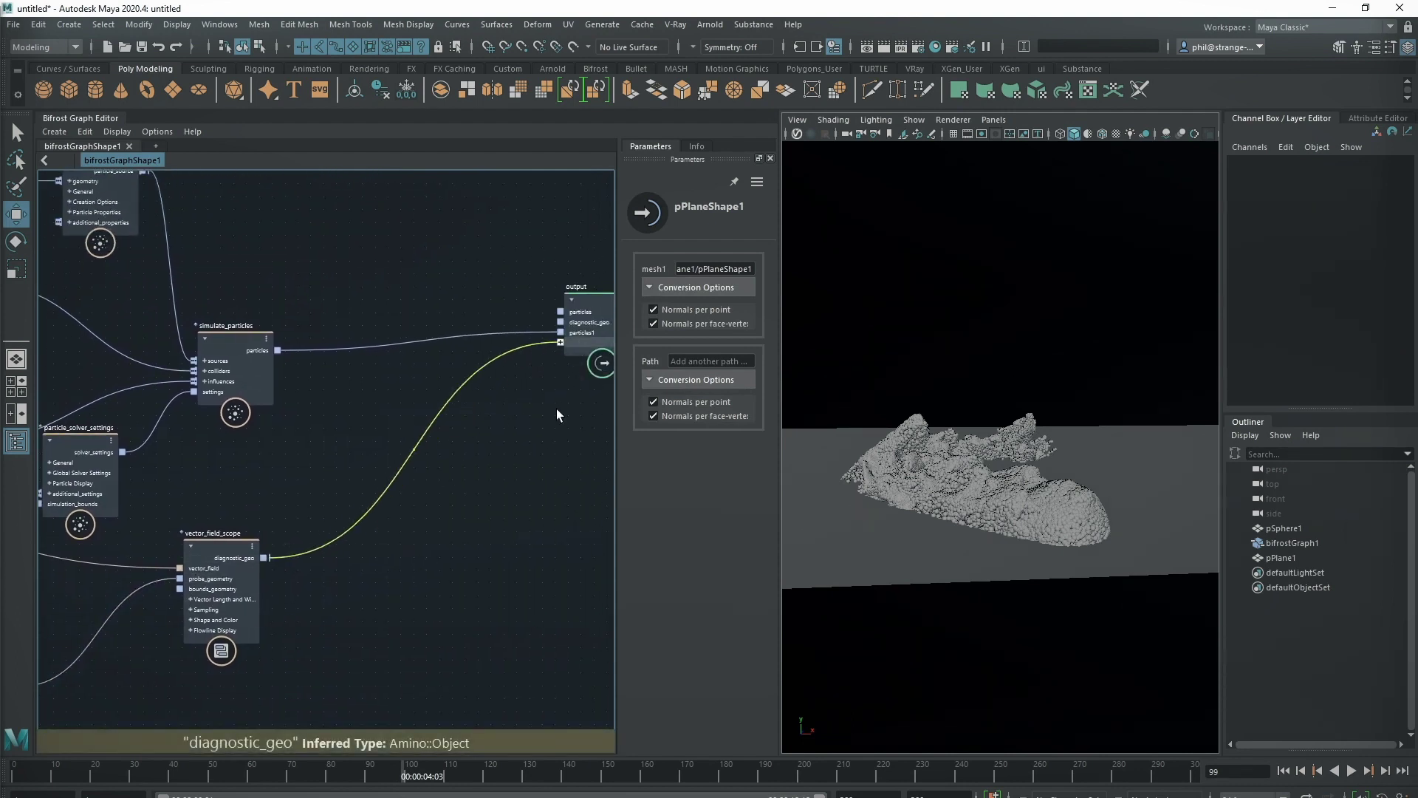
left_click_drag(1043, 631, 1020, 660, "alt")
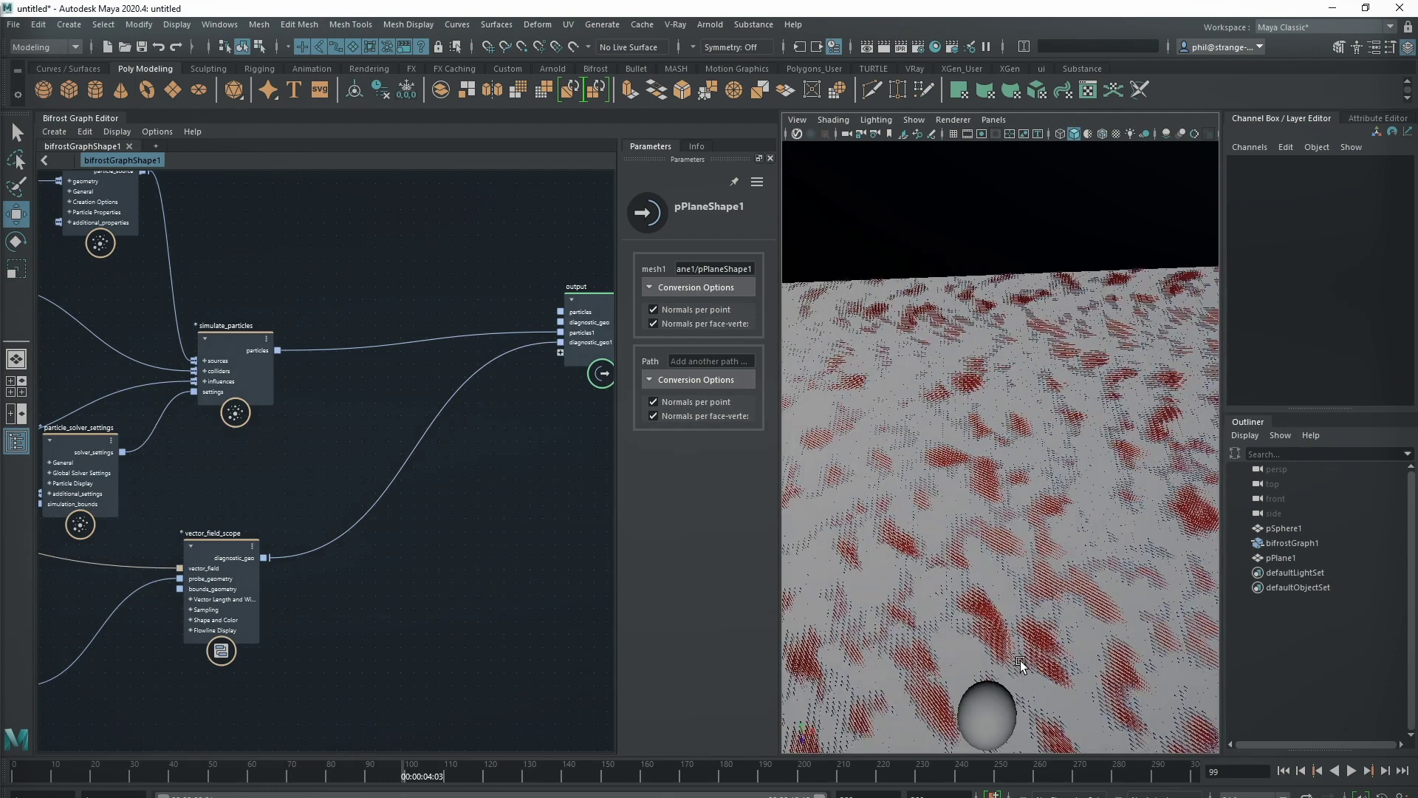
Play the simulation from the start and stop it at frame 146 to watch the particles against the vector field.
left_click_drag(1028, 559, 1025, 510, "alt")
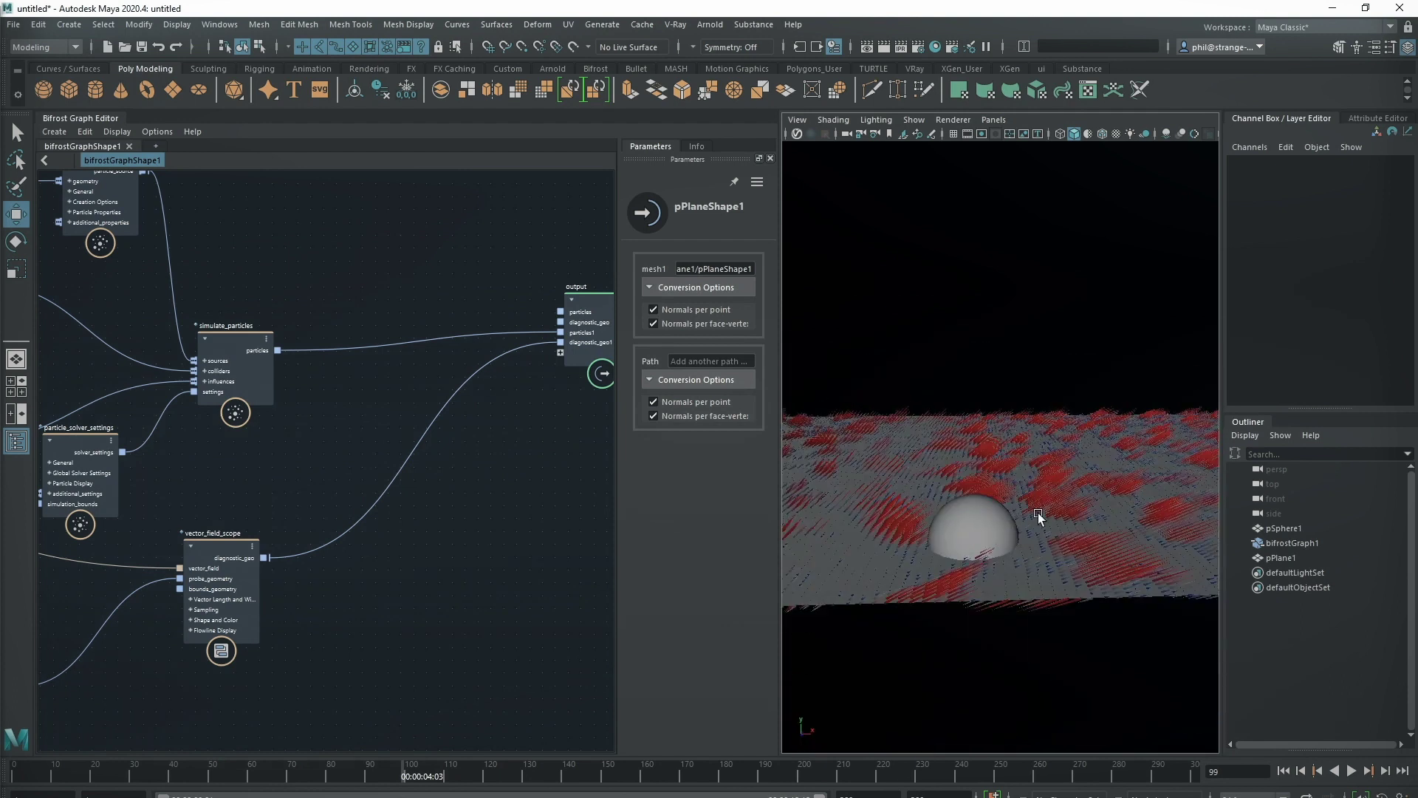
left_click_drag(1038, 683, 907, 606, "alt")
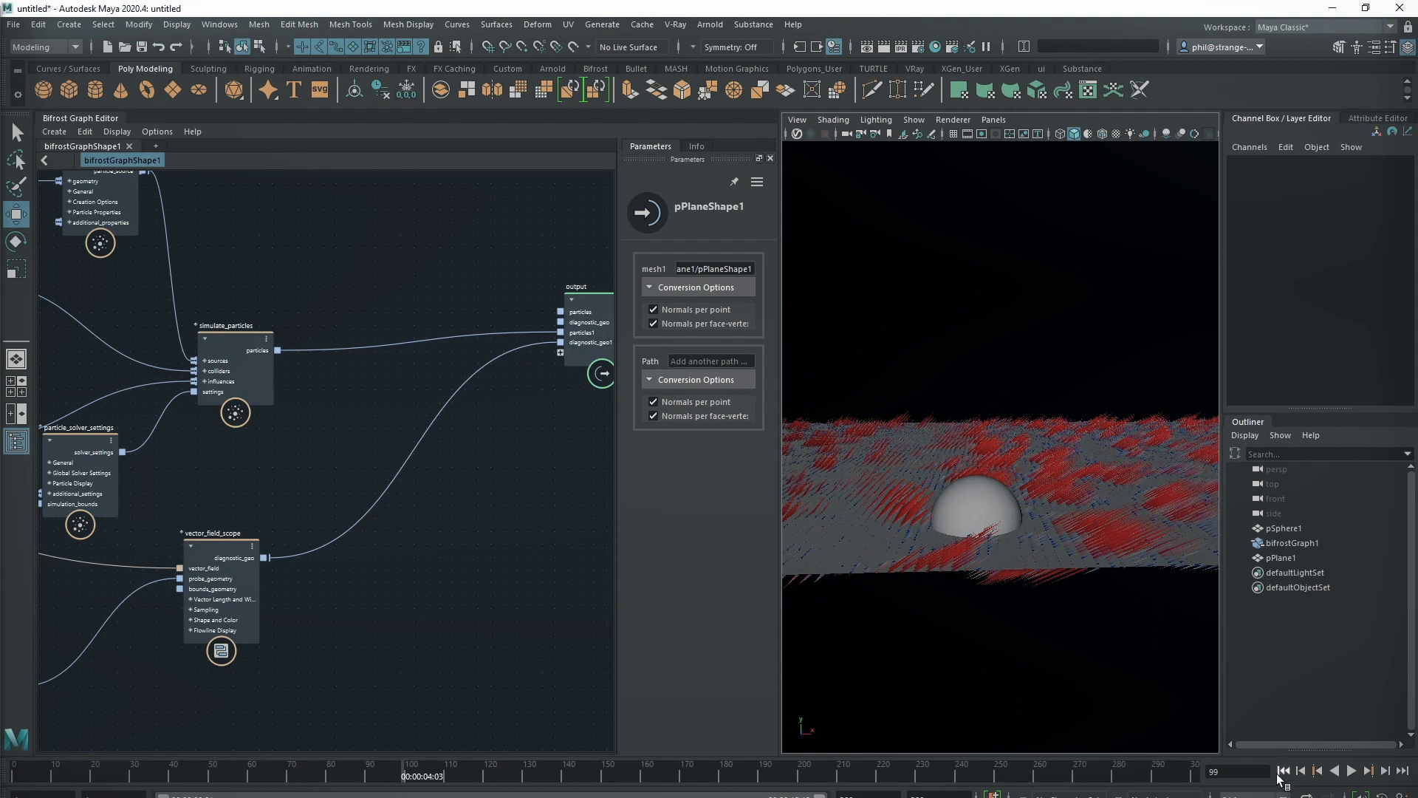
left_click(1282, 773)
left_click(1351, 771)
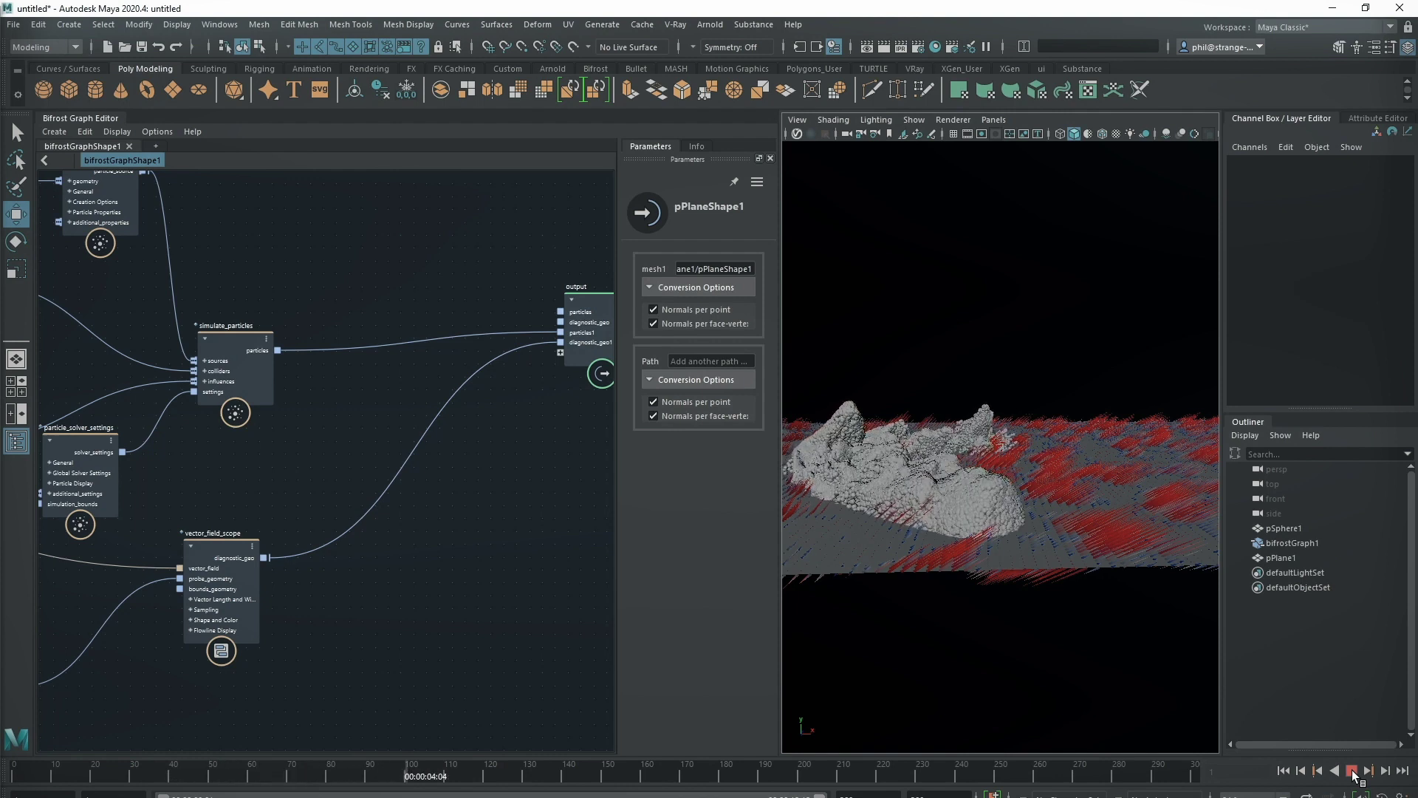
left_click(1352, 771)
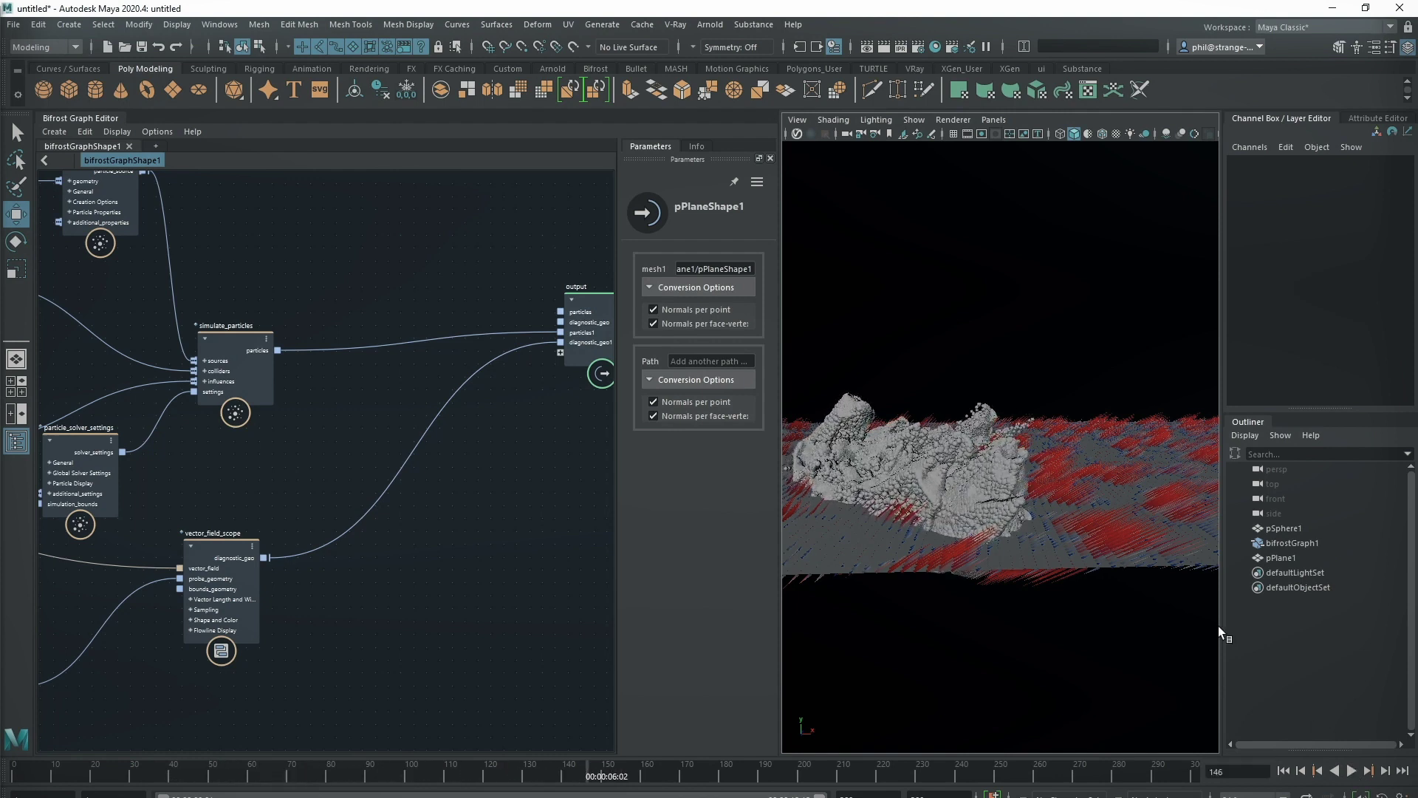
Examine the particle trail on the plane from low, close and high angles against the vector field display.
scroll(1040, 570, "up", 10)
mouse_move(1042, 601)
left_mouse_down("alt")
mouse_move(1044, 555)
mouse_move(1118, 574)
mouse_move(1012, 584)
mouse_move(1059, 561)
mouse_move(924, 572)
mouse_move(1035, 561)
mouse_move(990, 580)
mouse_move(1034, 604)
mouse_move(1026, 655)
mouse_move(1034, 596)
left_mouse_up("alt")
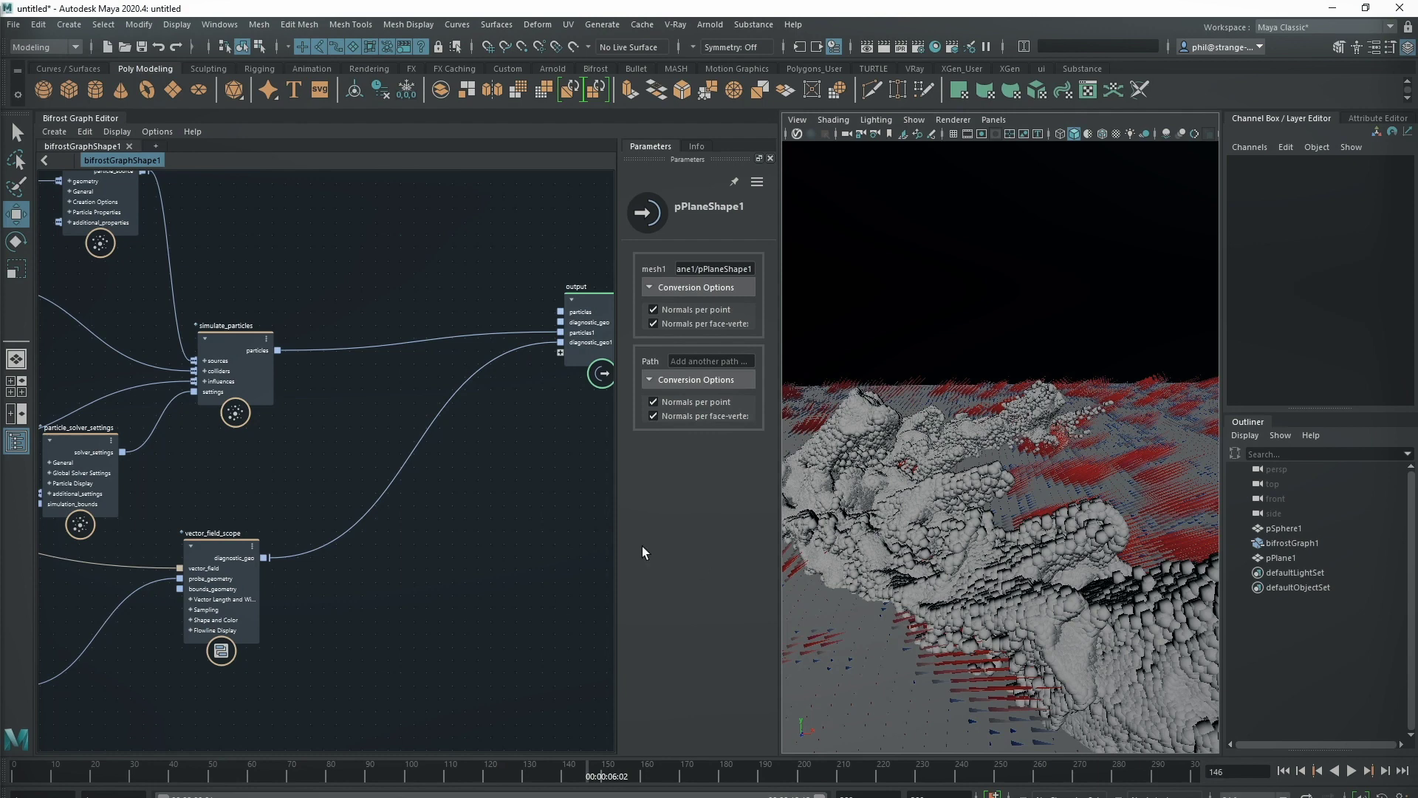
left_click_drag(1069, 476, 988, 502, "alt")
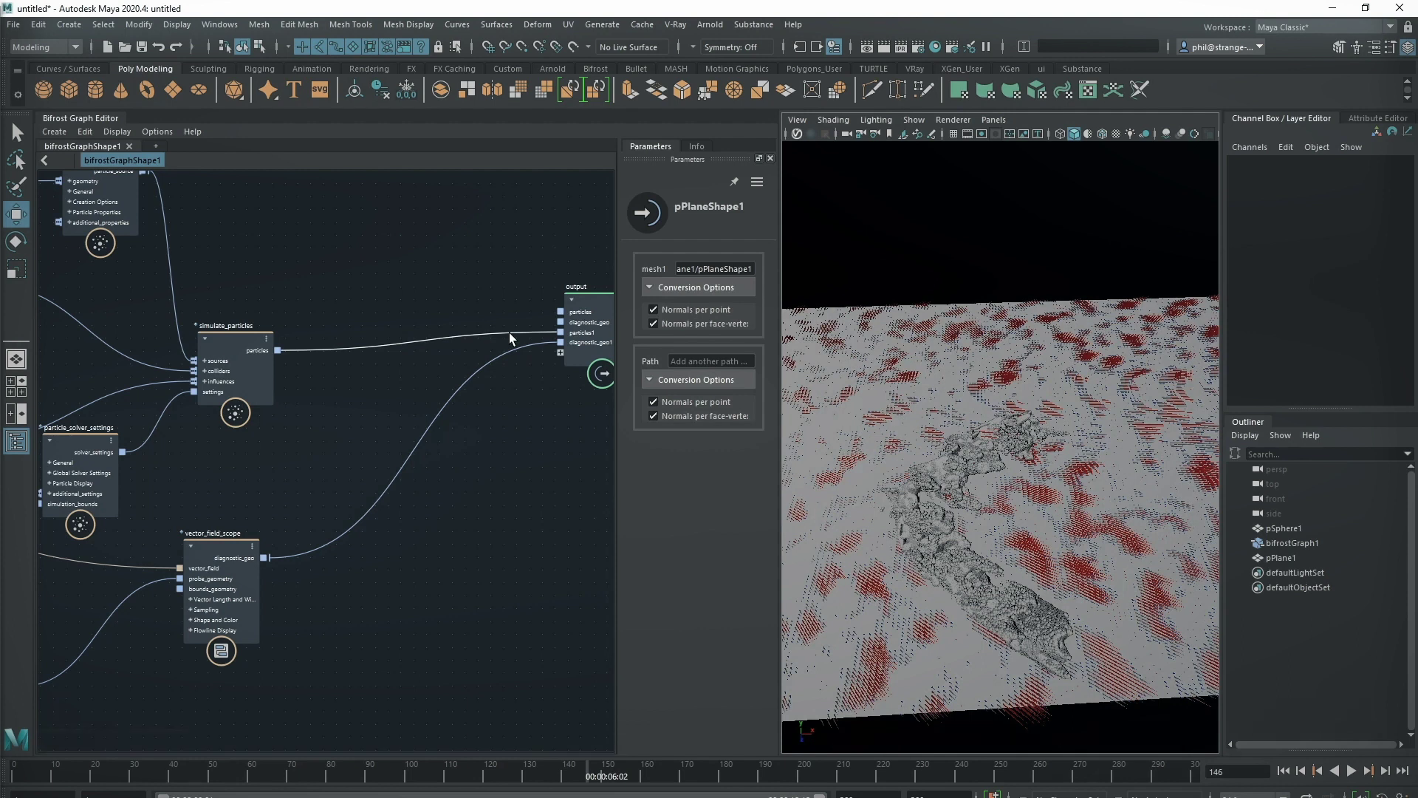
left_click_drag(1008, 568, 874, 472, "alt")
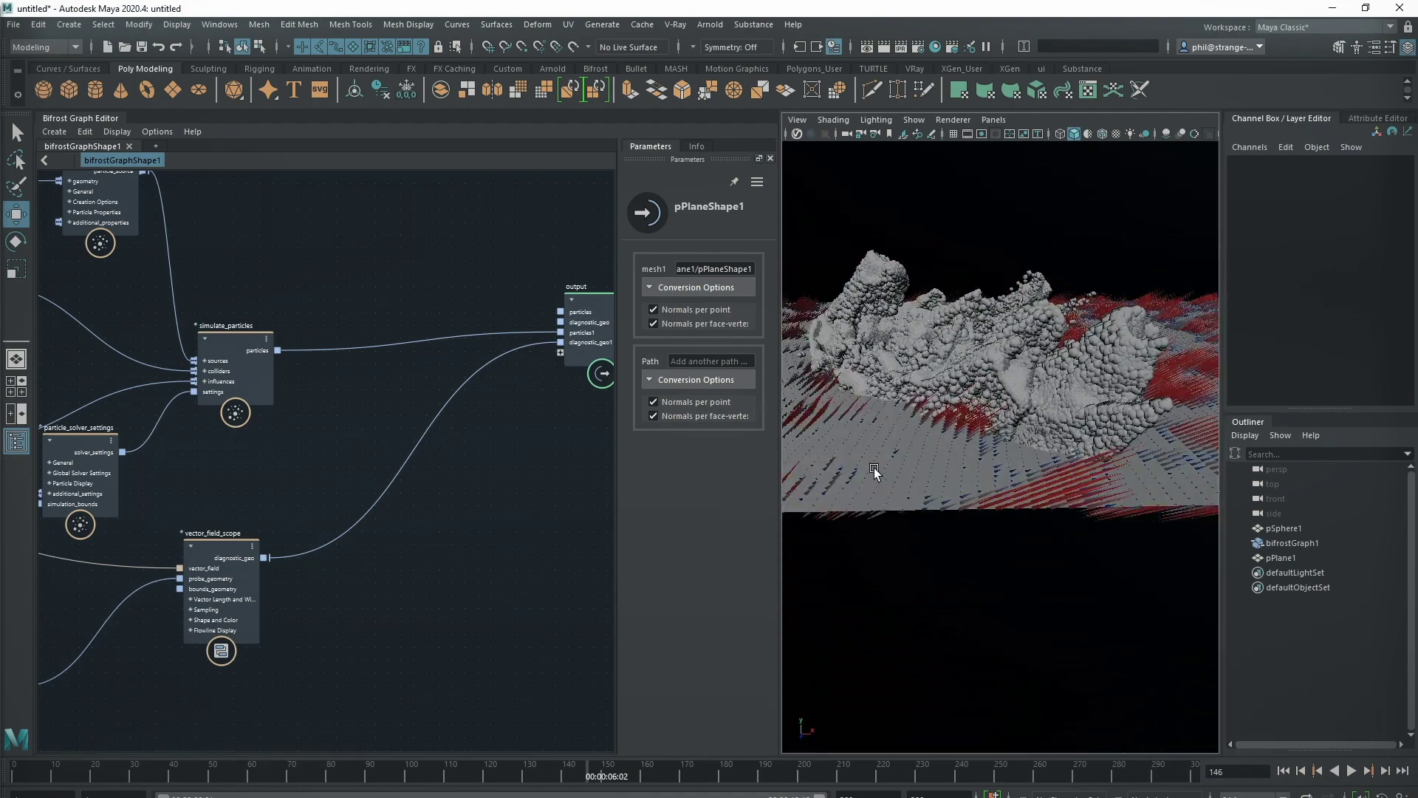
left_click_drag(1117, 289, 923, 443, "alt")
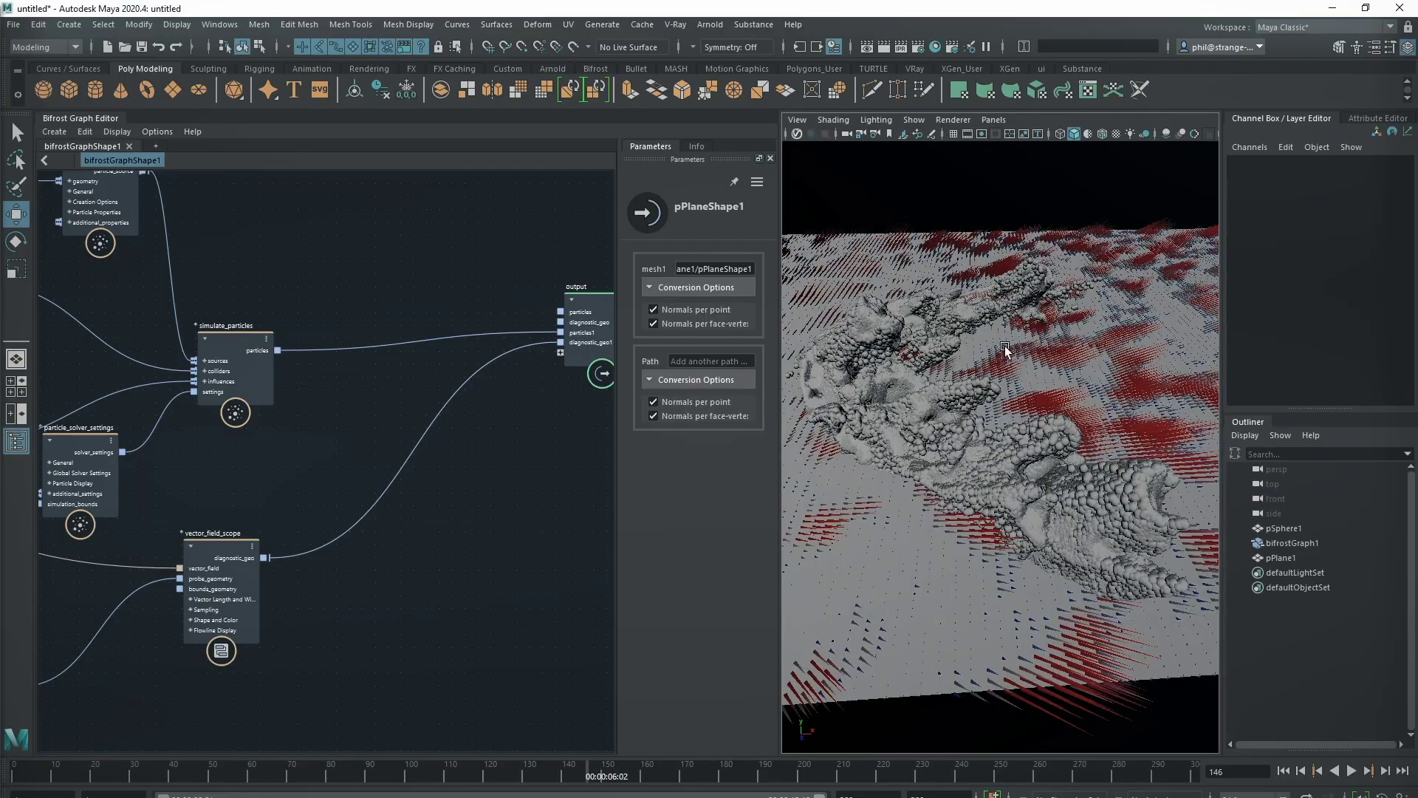
left_click_drag(1005, 346, 1031, 406, "alt")
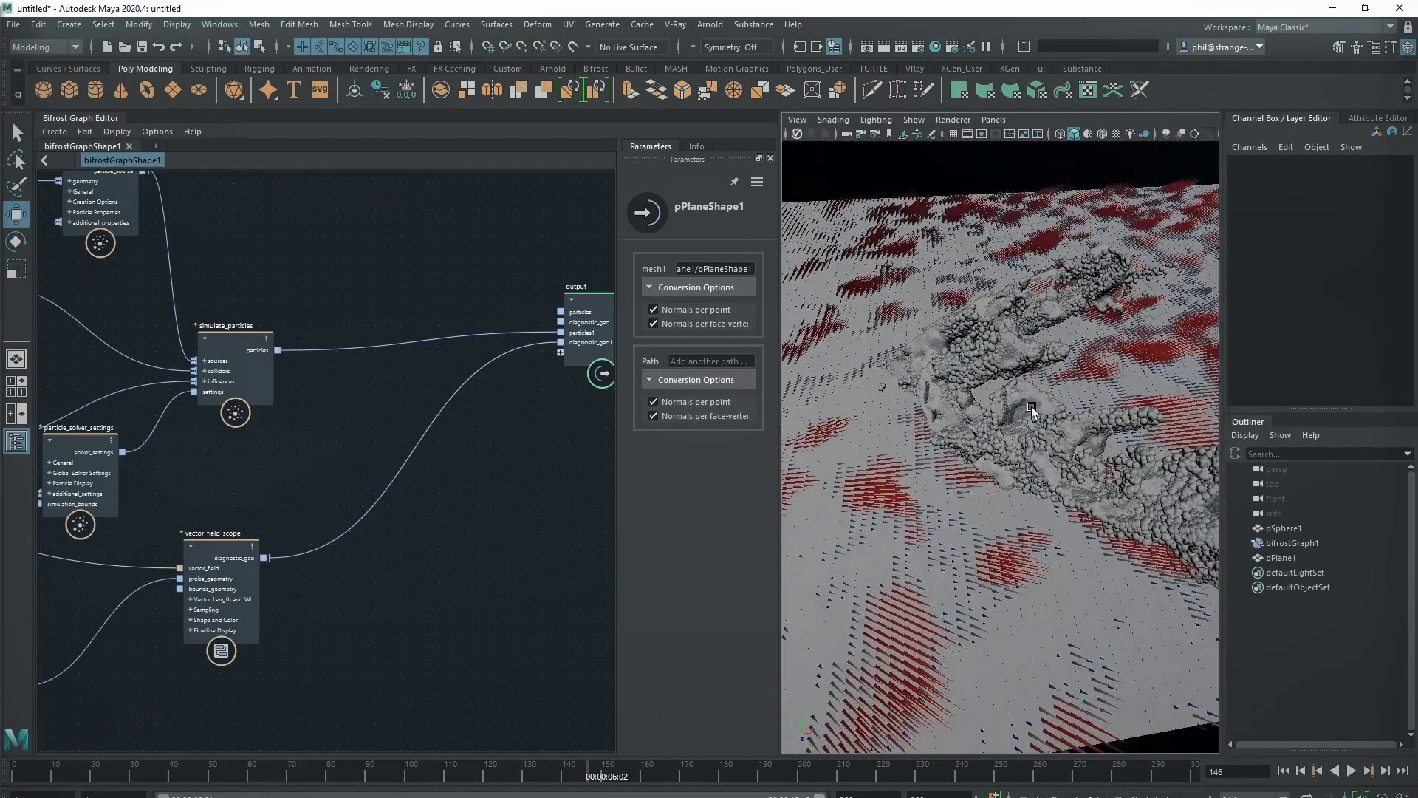
Delete the connection between the particles output of simulate_particles and the output node.
left_click(459, 336)
key("Delete")
left_click_drag(1043, 506, 1082, 473, "alt")
Select fractal_noise_field, widen its parameter display, and try Num Frequencies at 6 and at 2.
middle_click_drag(164, 651, 675, 606)
left_click(205, 446)
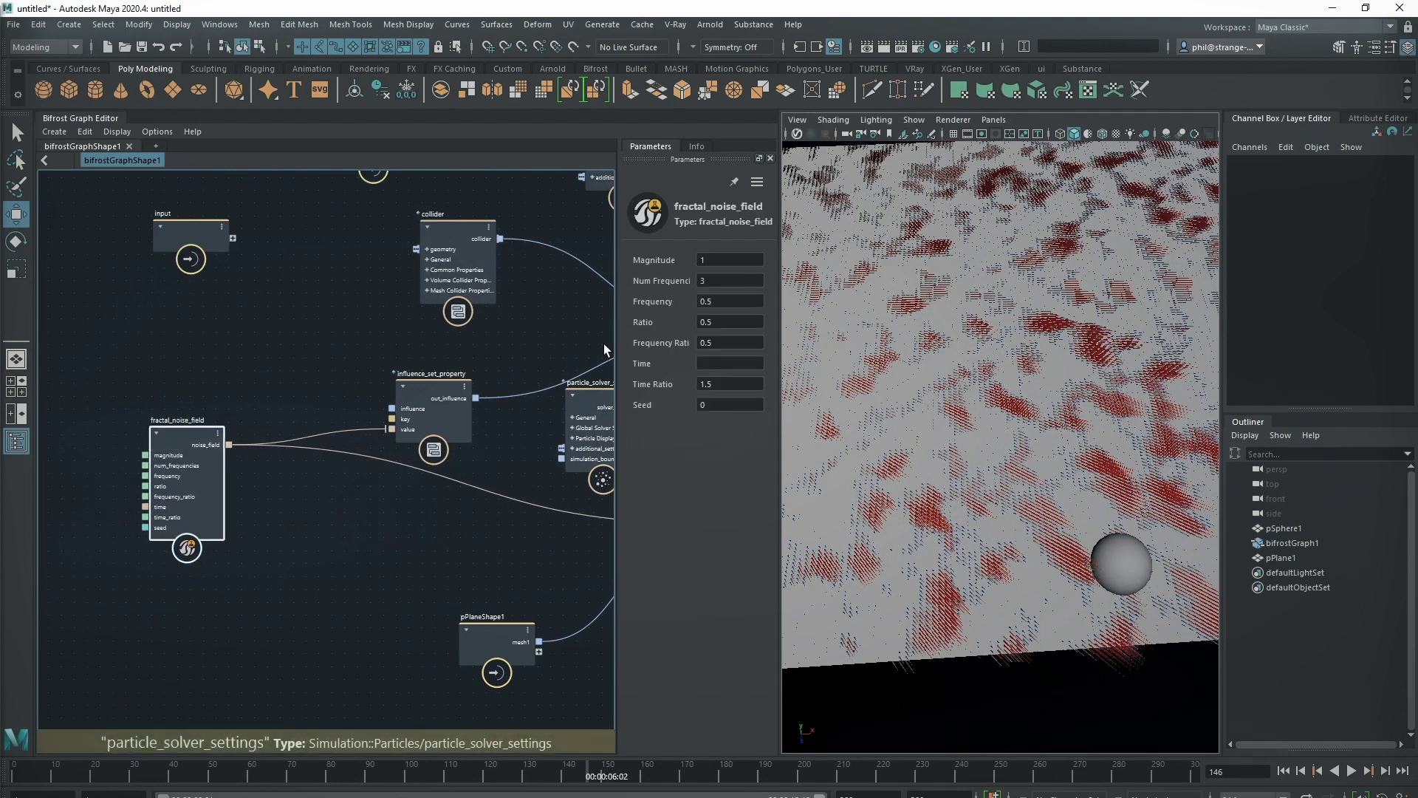
left_click_drag(618, 344, 558, 343)
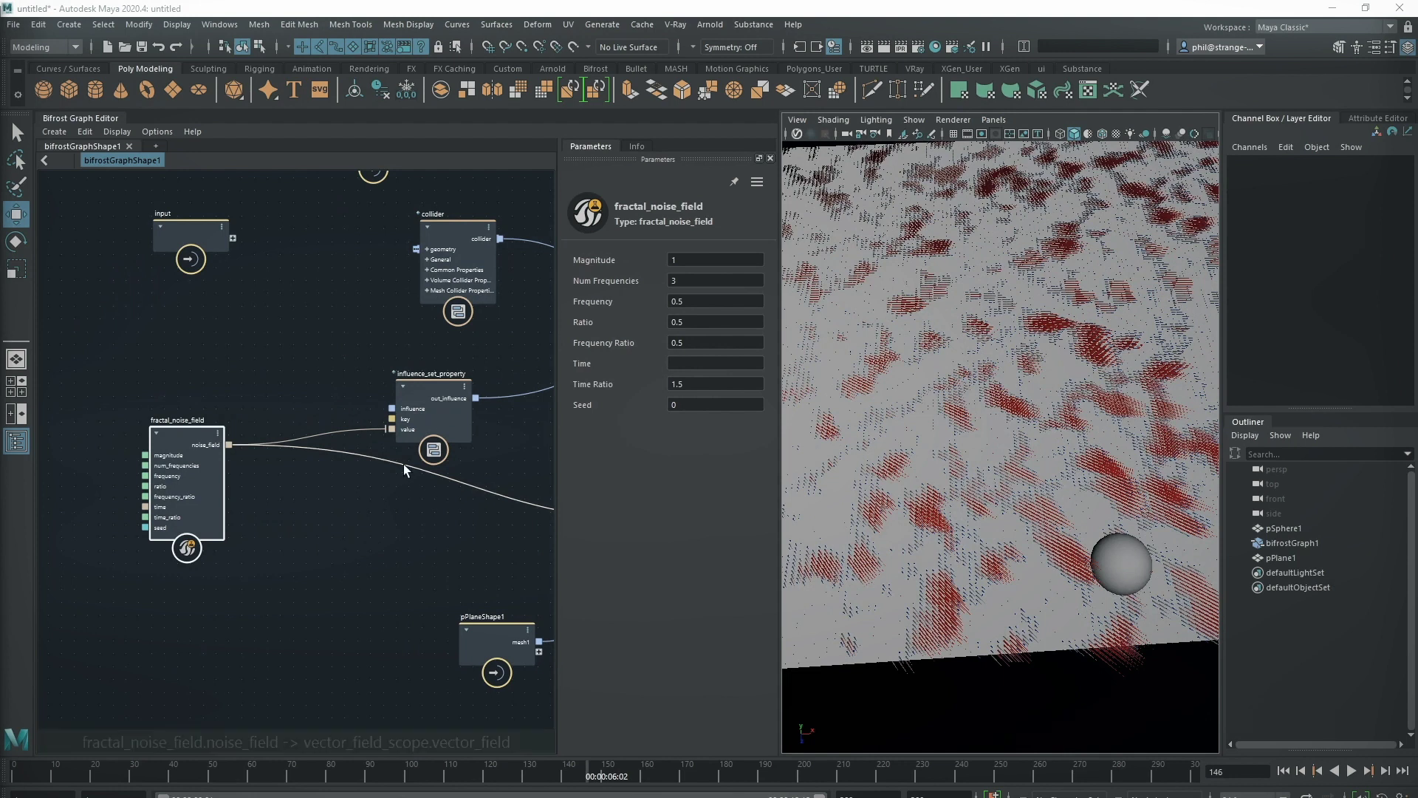
left_click(688, 281)
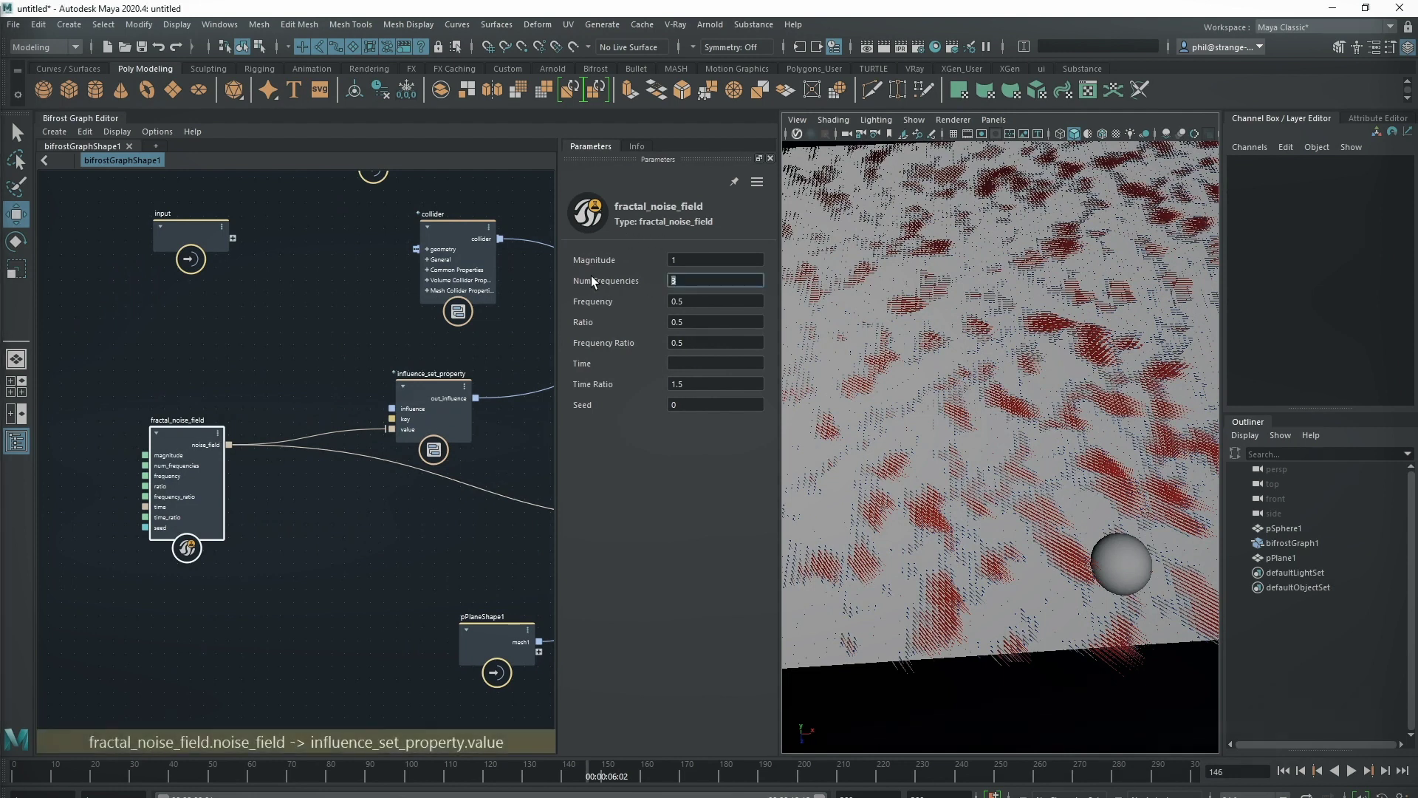
type("6")
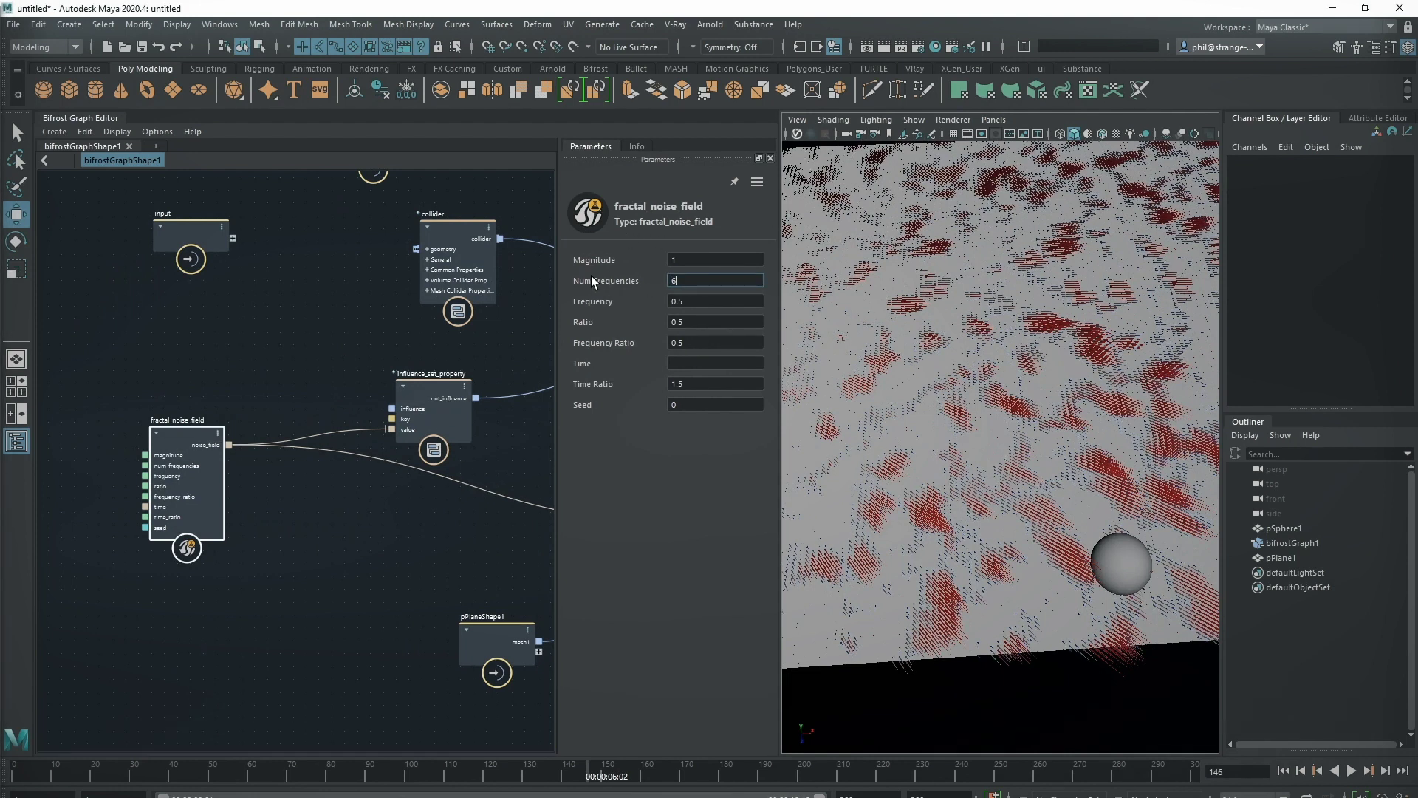
double_click(693, 280)
type("2")
key("Return")
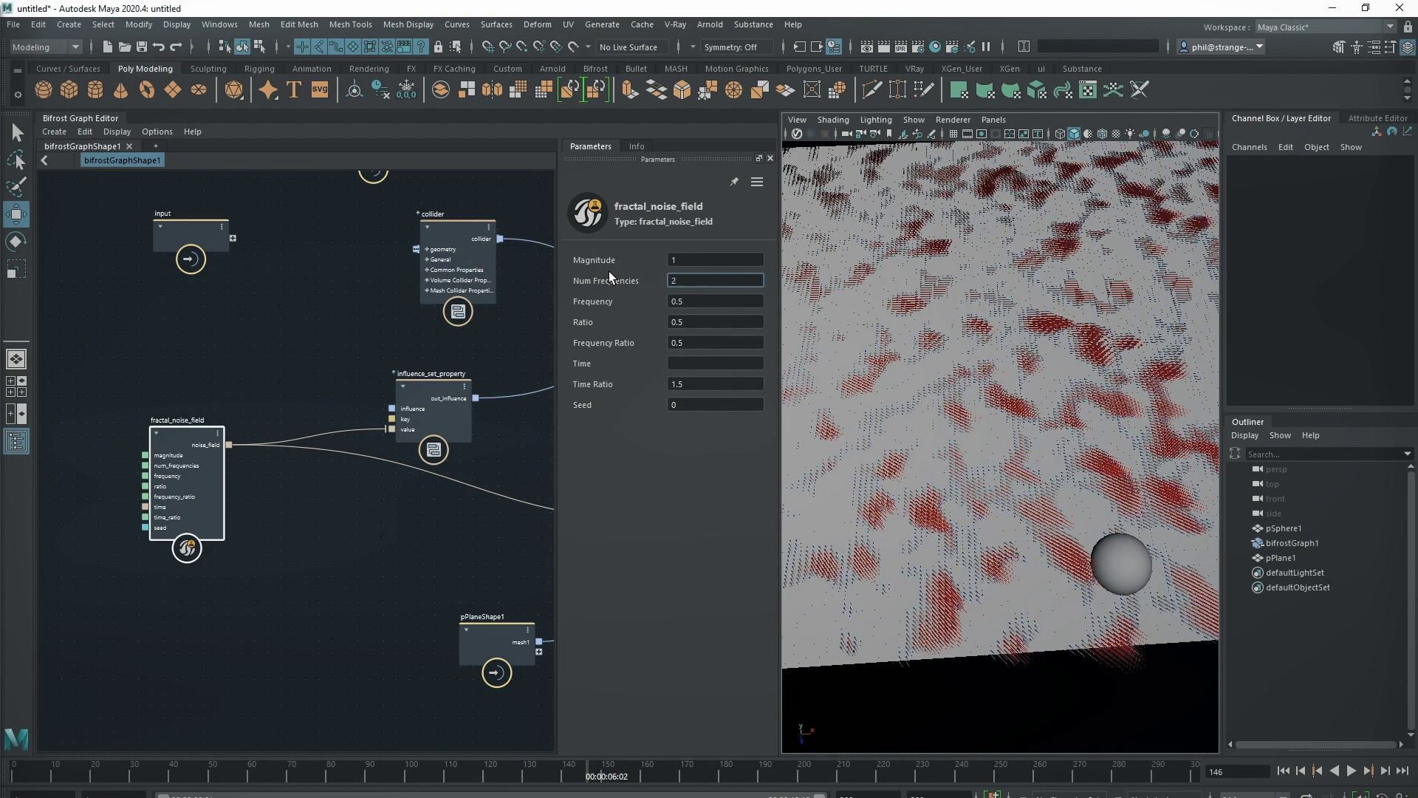
Try the Ratio of fractal_noise_field at 2 and at 0.2, and inspect the vector field on the plane.
left_click(697, 324)
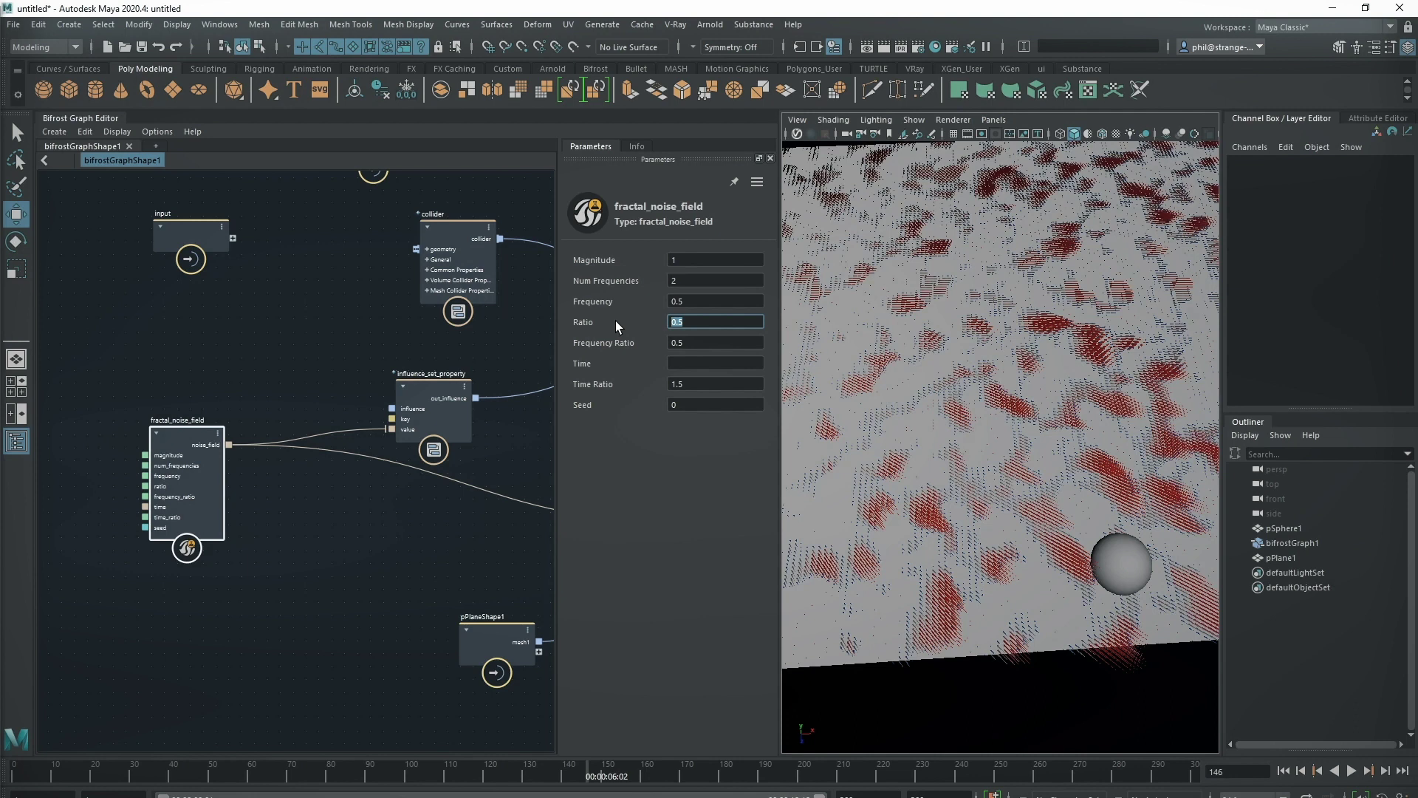
type("2")
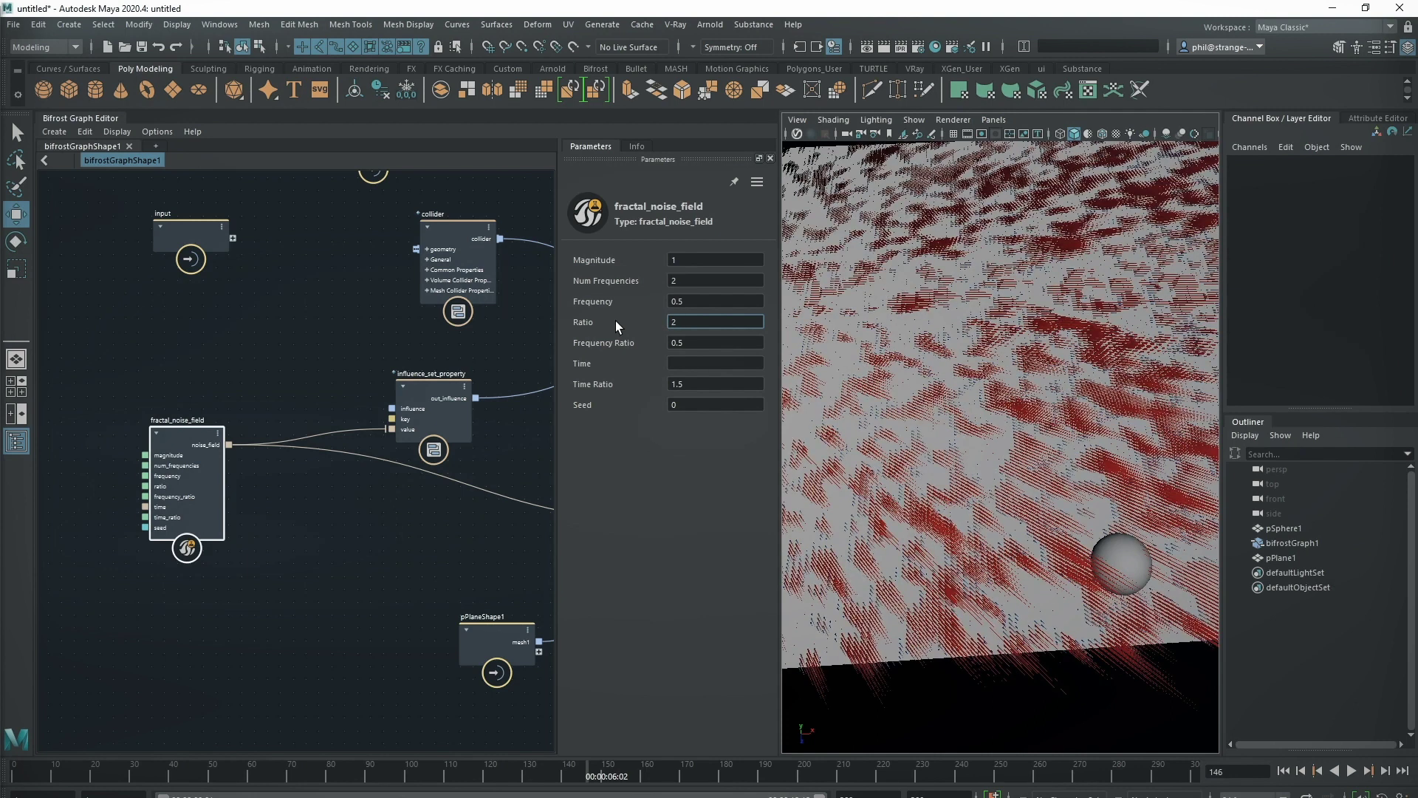
double_click(659, 324)
type("0.2")
key("Return")
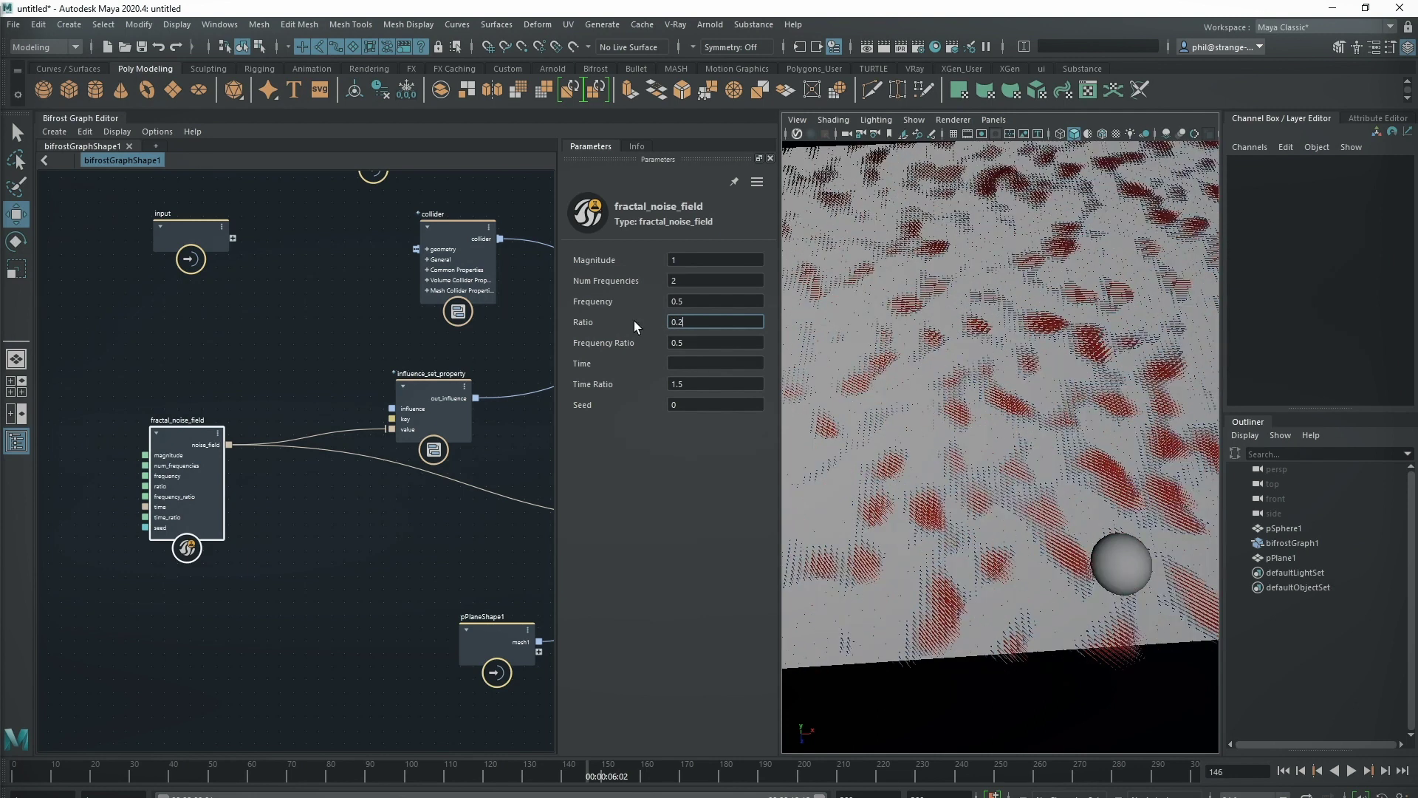
left_click_drag(949, 356, 934, 423, "alt")
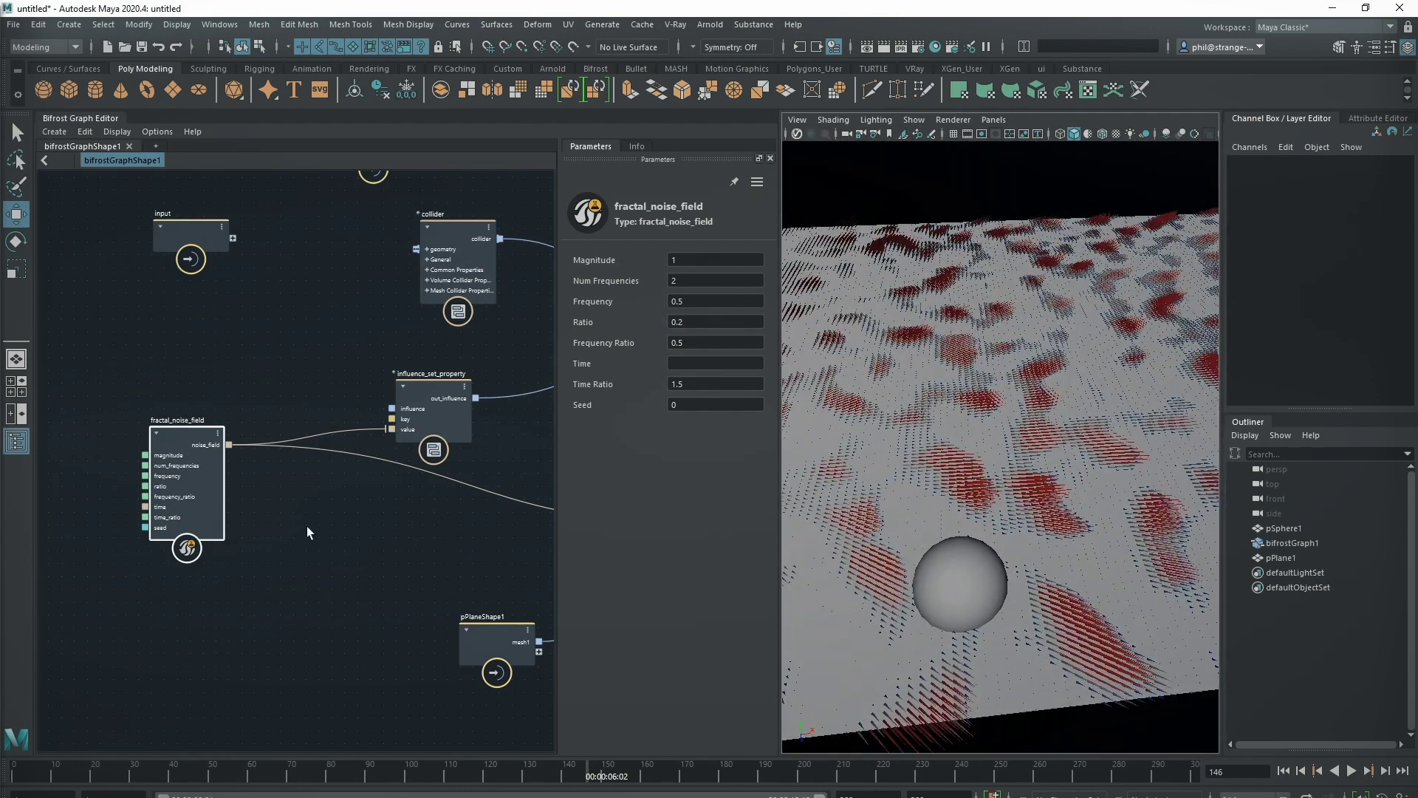
Move the empty input node beside fractal_noise_field, on its input side.
scroll(269, 510, "down", 3)
scroll(494, 513, "up", 3)
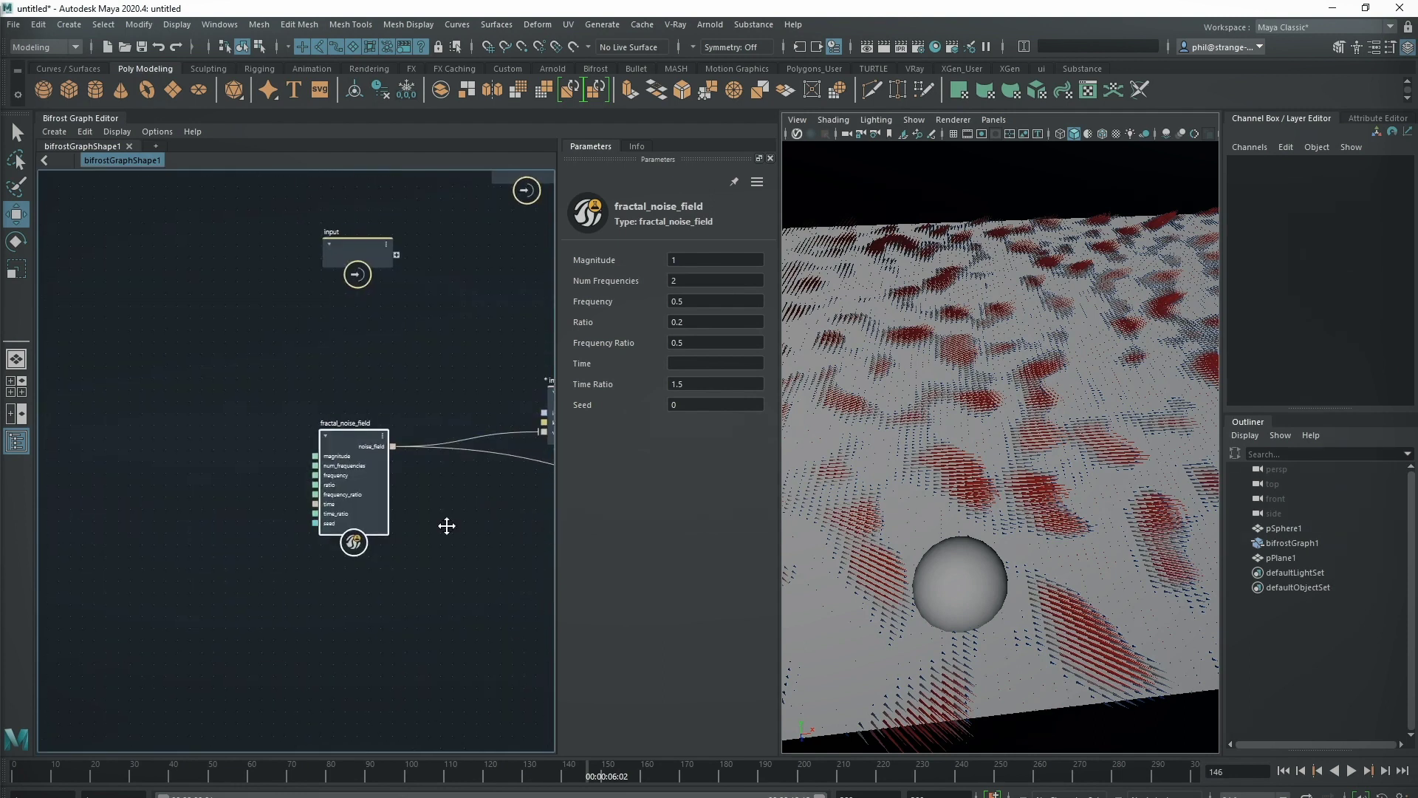
left_click_drag(316, 264, 122, 438)
middle_click_drag(199, 509, 334, 515)
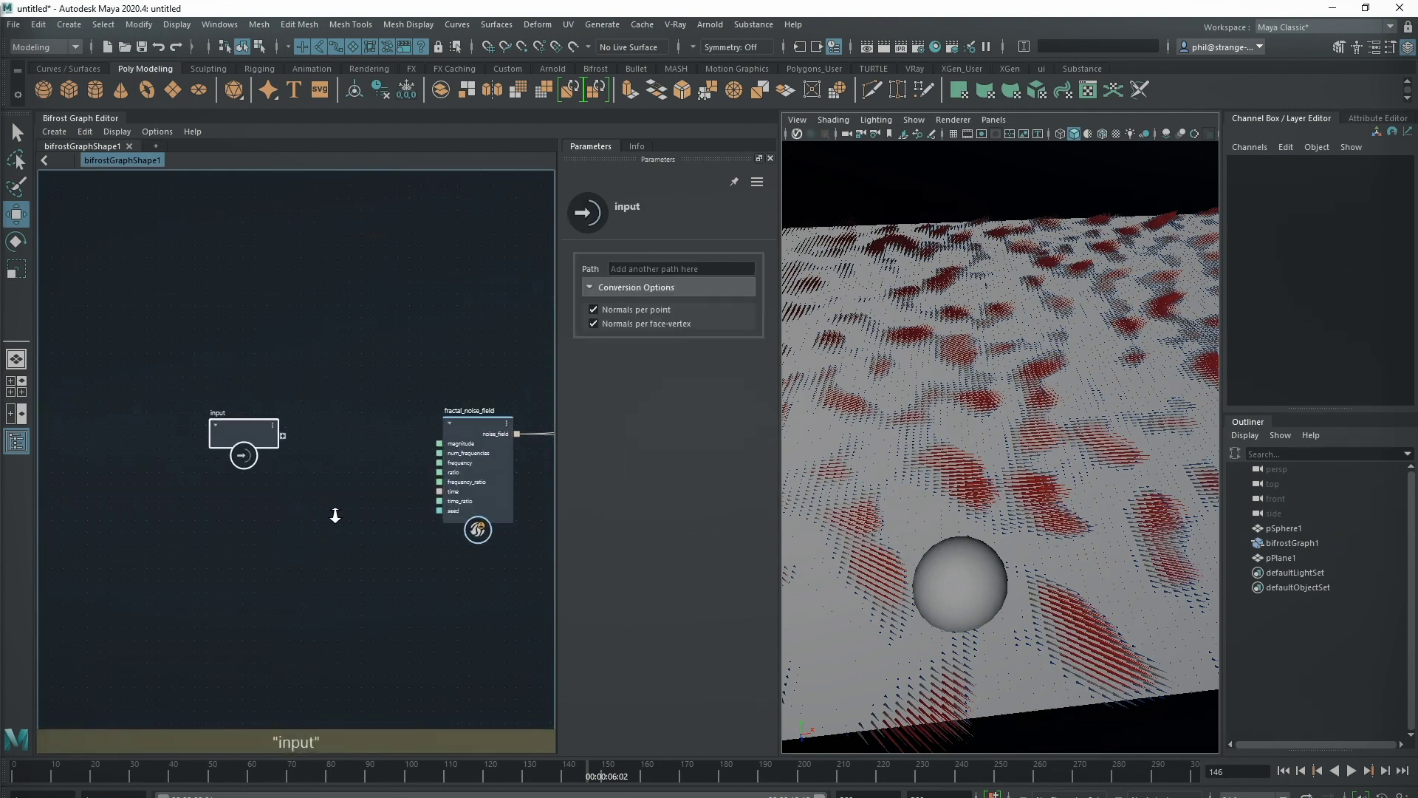
scroll(329, 510, "up", 1)
left_click_drag(186, 412, 240, 413)
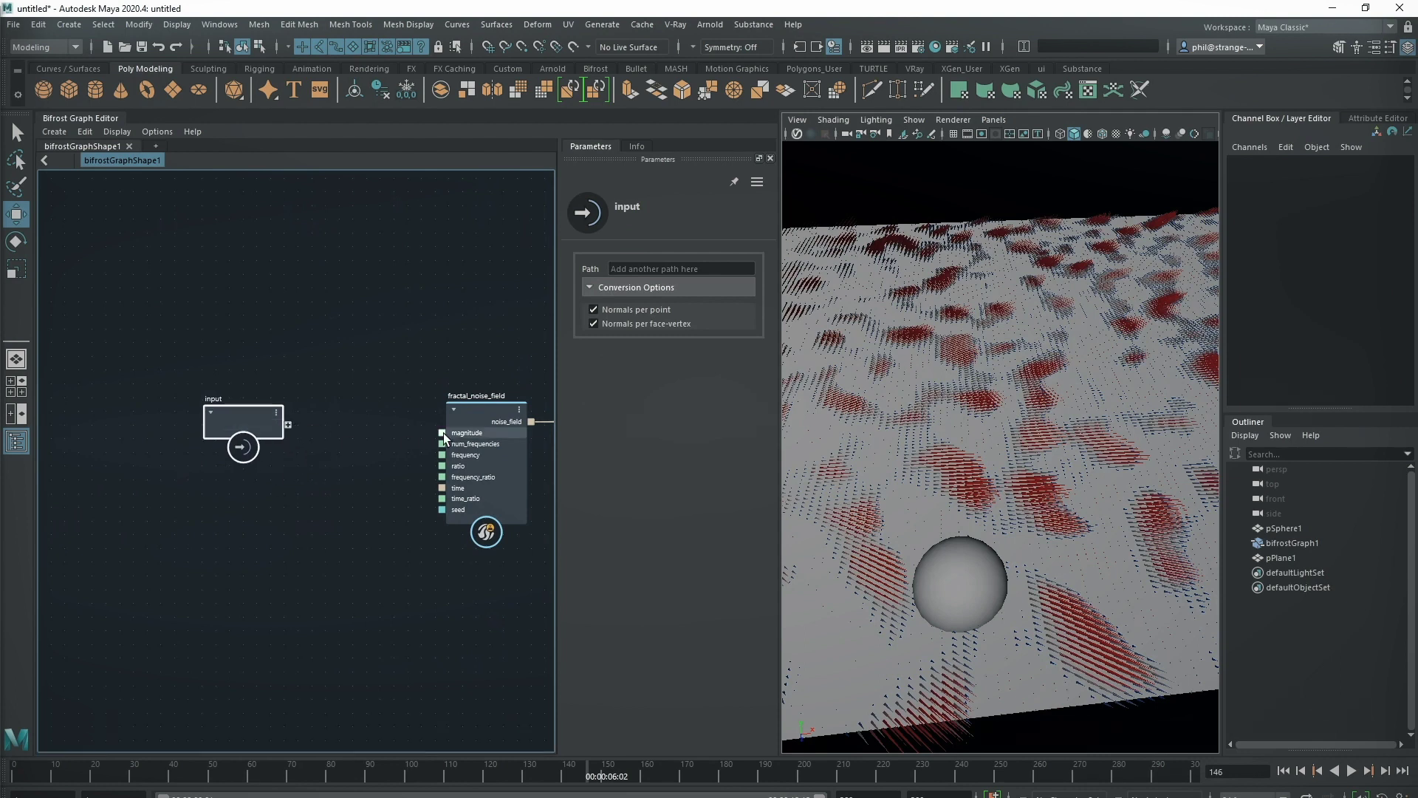
Expose magnitude, num_frequencies, frequency, ratio and frequency_ratio of fractal_noise_field as ports on the input node, and space the two nodes apart.
left_click_drag(443, 432, 287, 449)
left_click_drag(442, 466, 275, 458)
left_click_drag(441, 476, 281, 469)
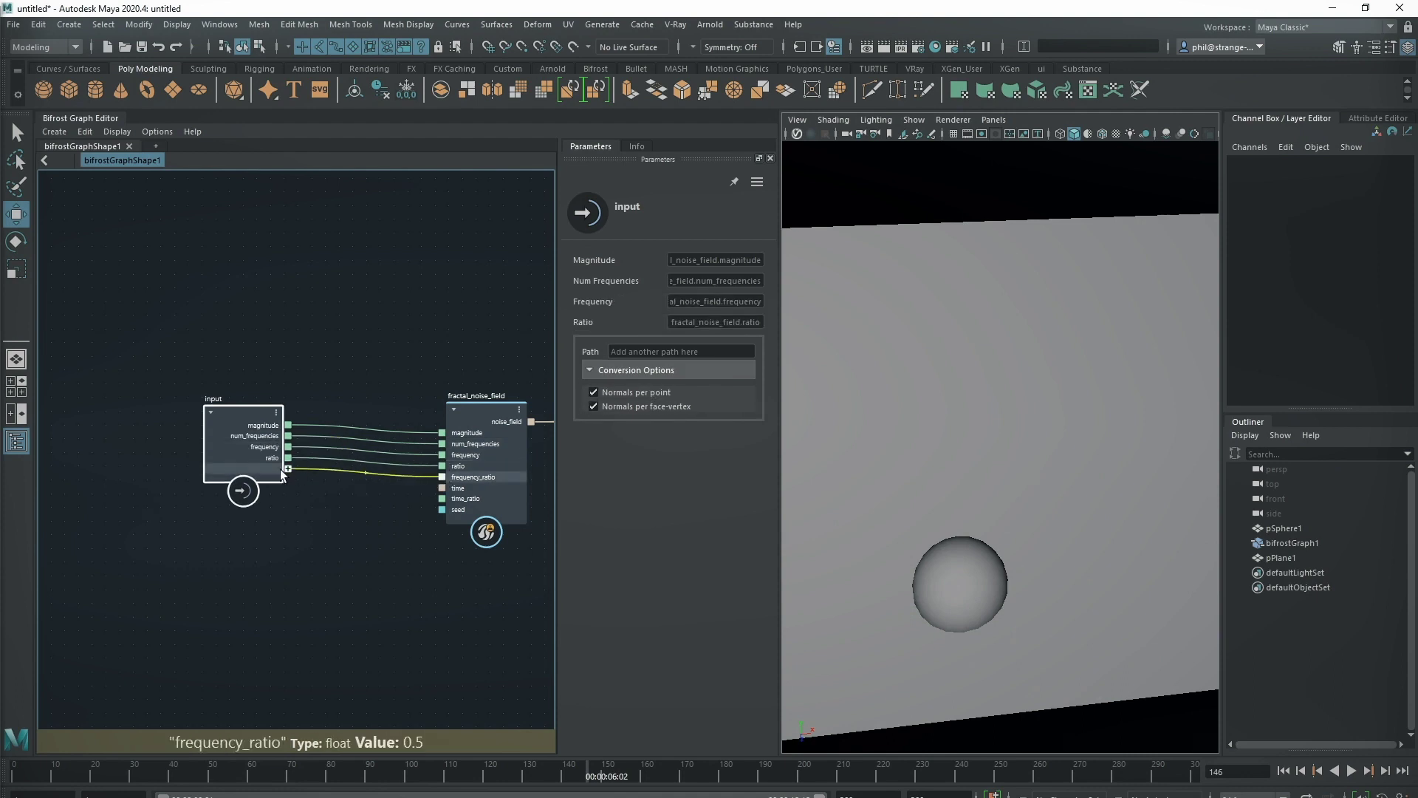
left_click_drag(471, 464, 454, 520)
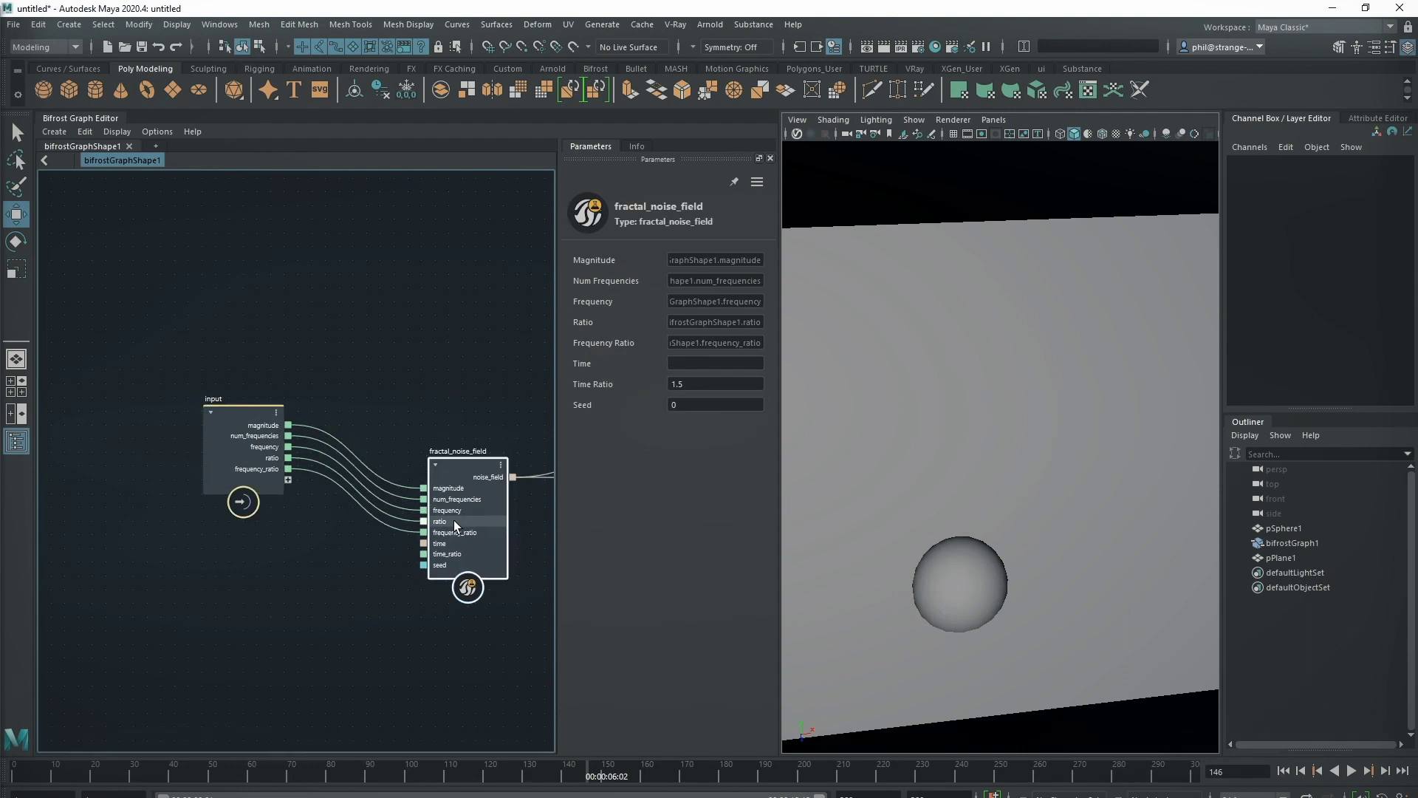
left_click(247, 436)
left_click_drag(247, 434, 247, 427)
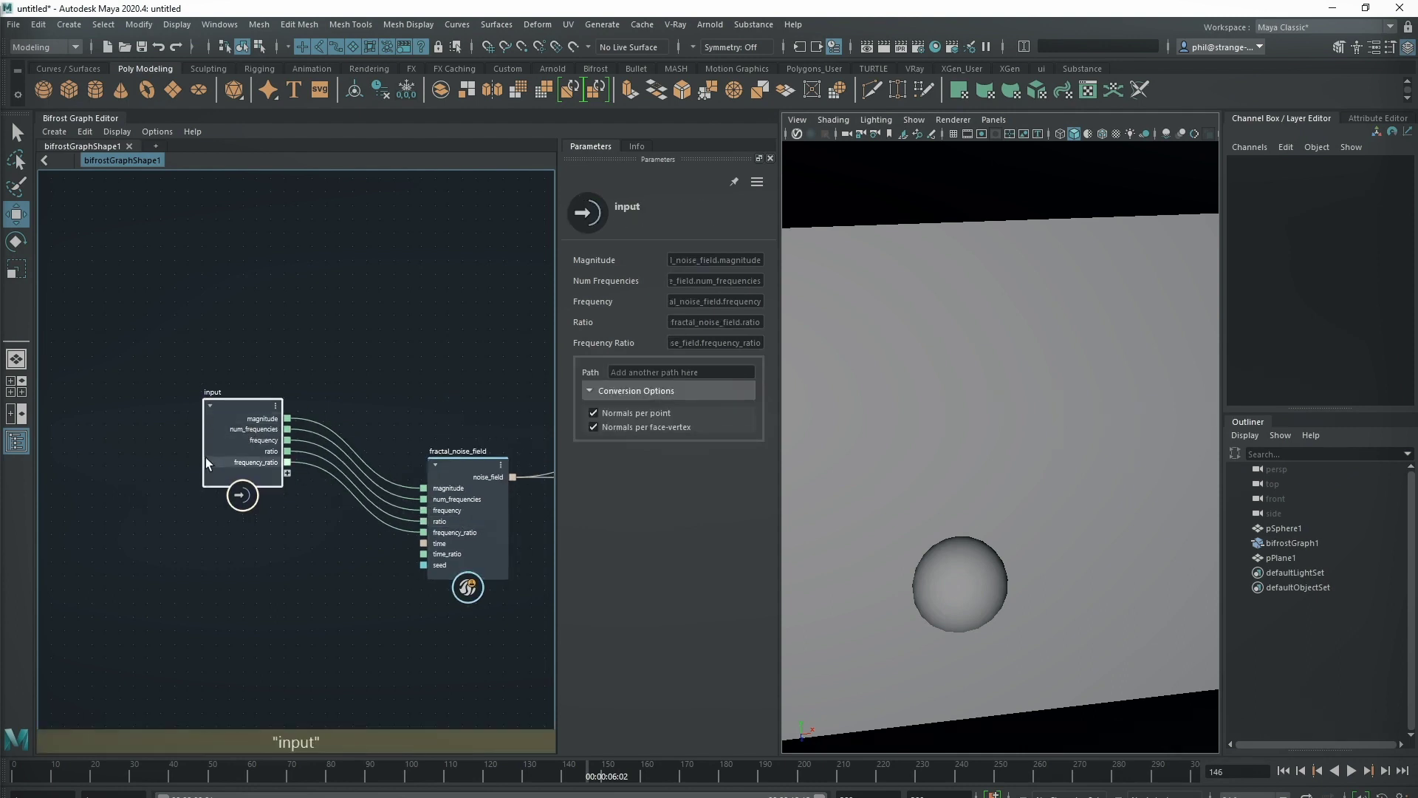
Select bifrostGraph1 and examine its exposed noise parameters in the channel list and in the Extra Attributes of bifrostGraphShape1.
left_click(1286, 542)
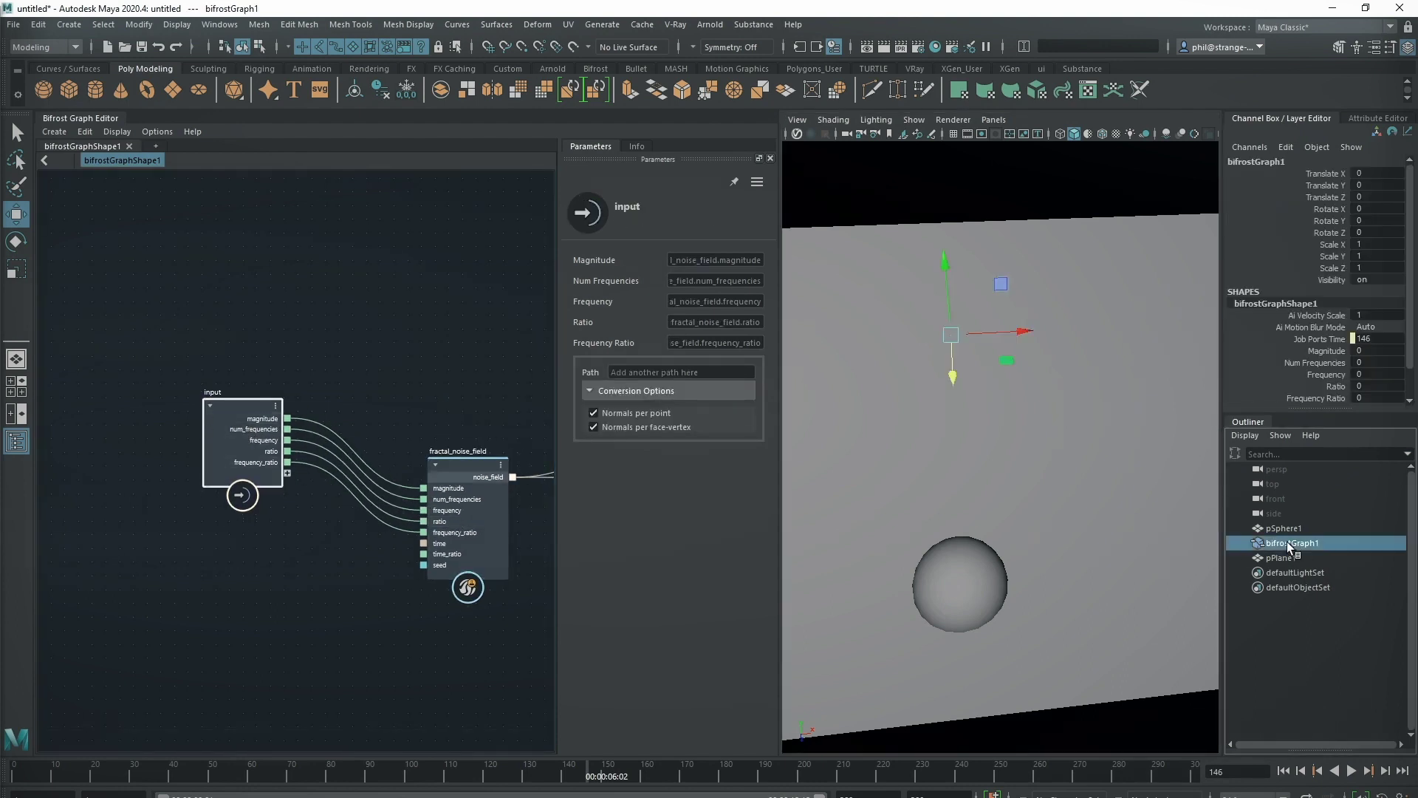
scroll(1274, 333, "down", 2)
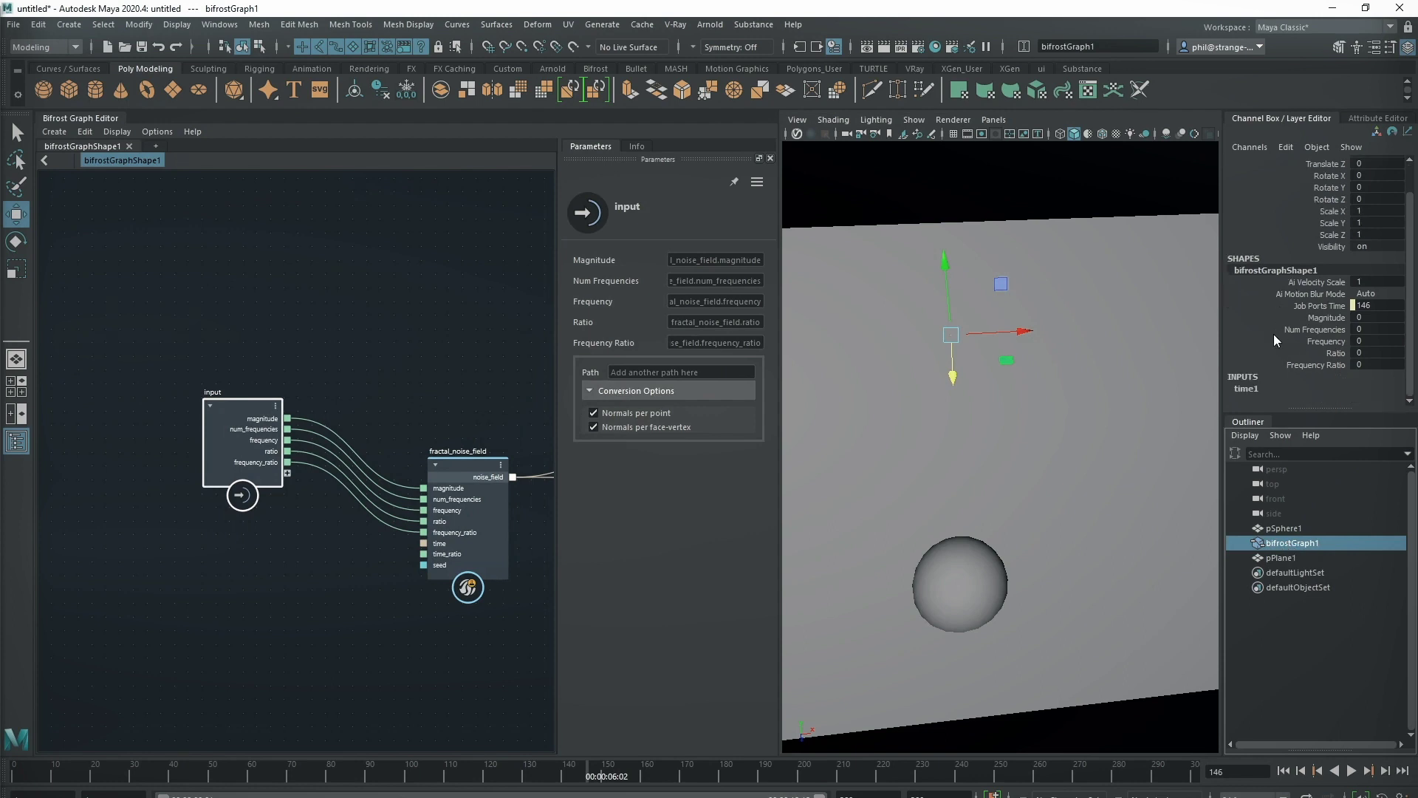
scroll(1273, 337, "up", 2)
left_click(1363, 120)
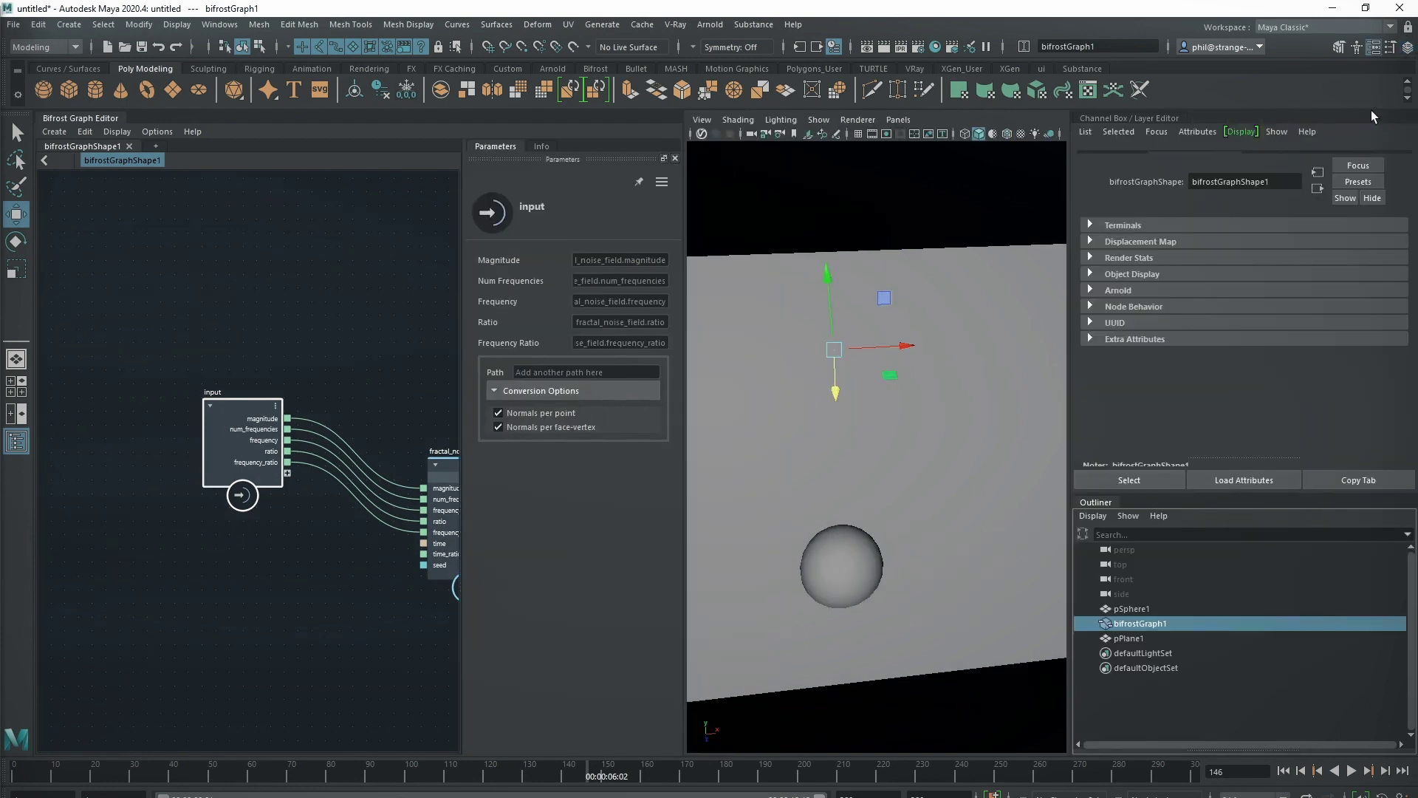
left_click(1111, 158)
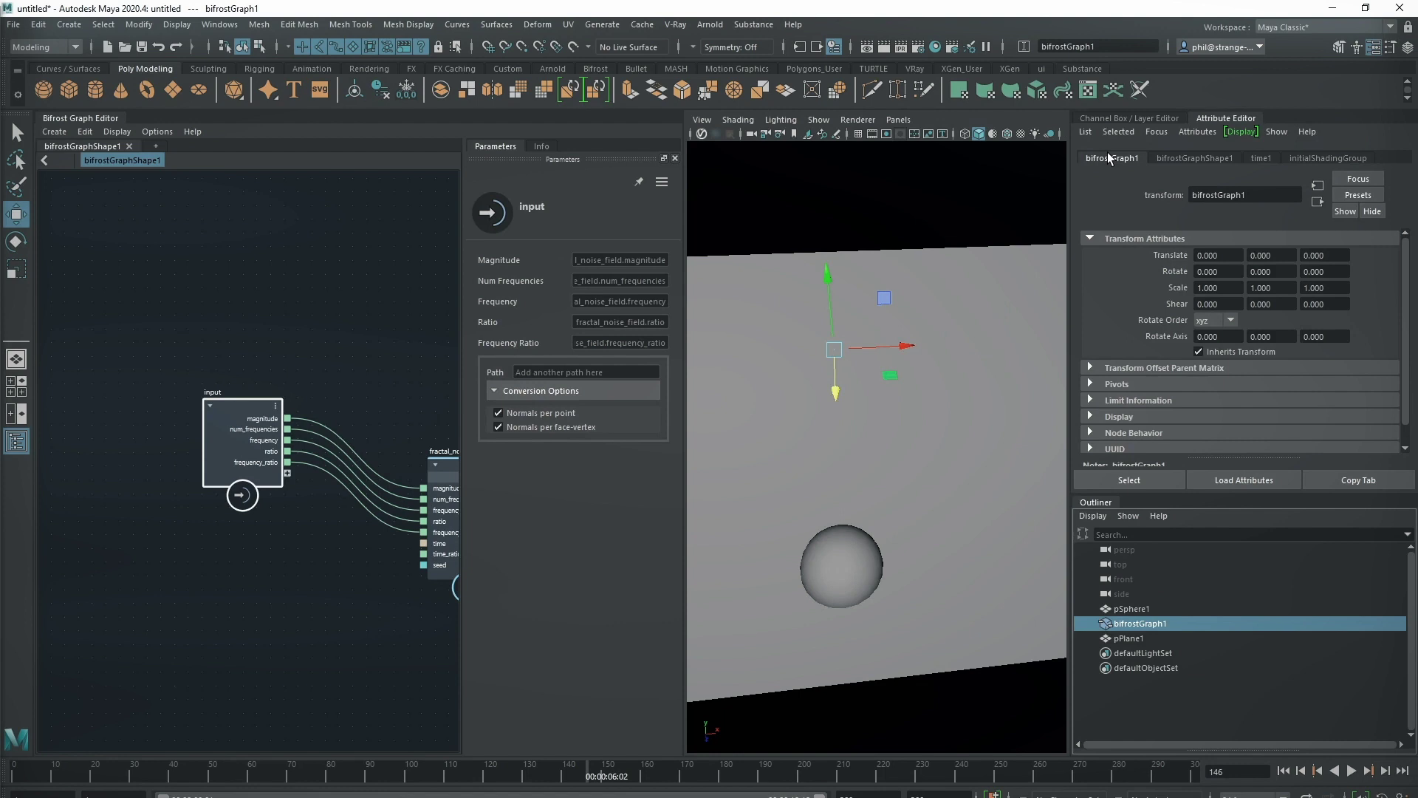
scroll(1185, 319, "down", 1)
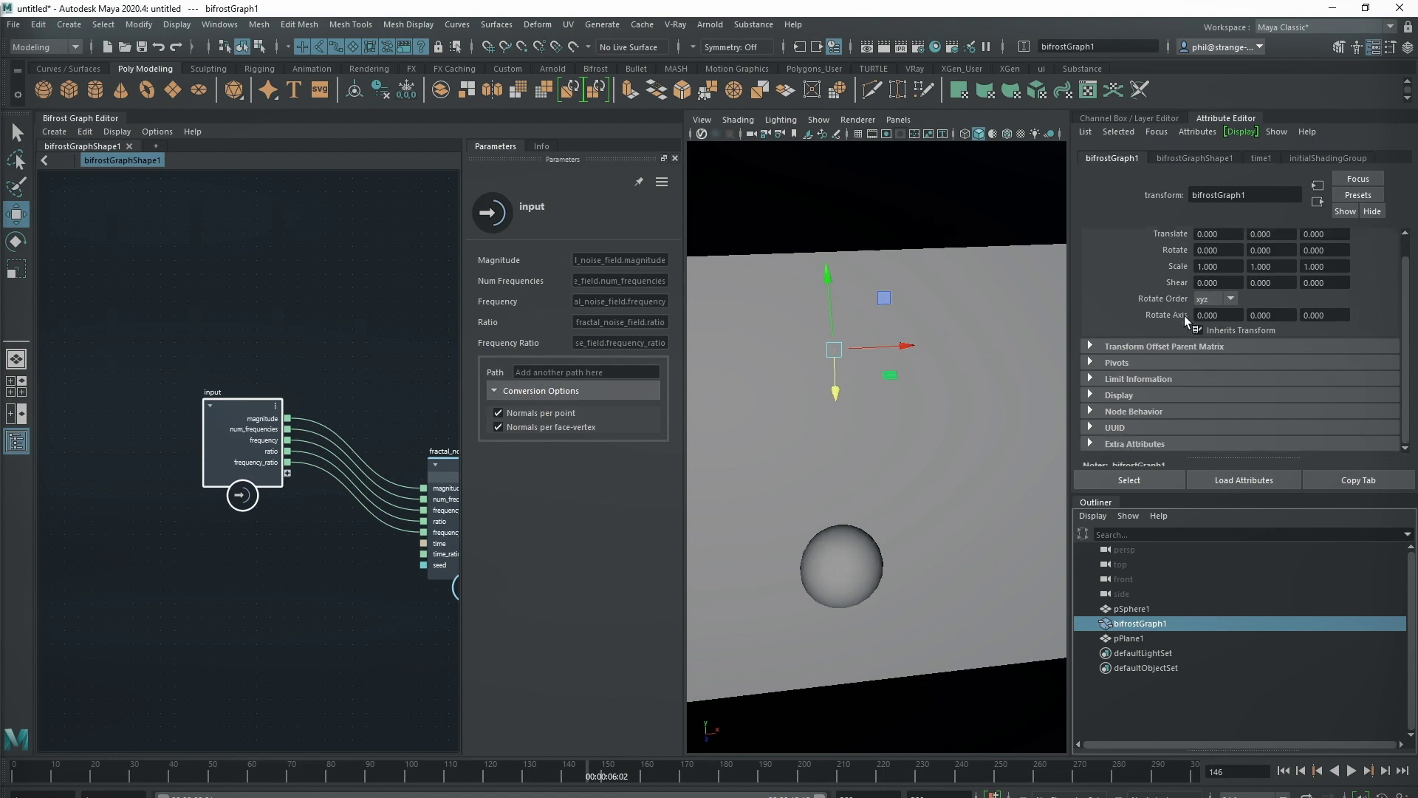
left_click(1128, 443)
scroll(1130, 412, "up", 1)
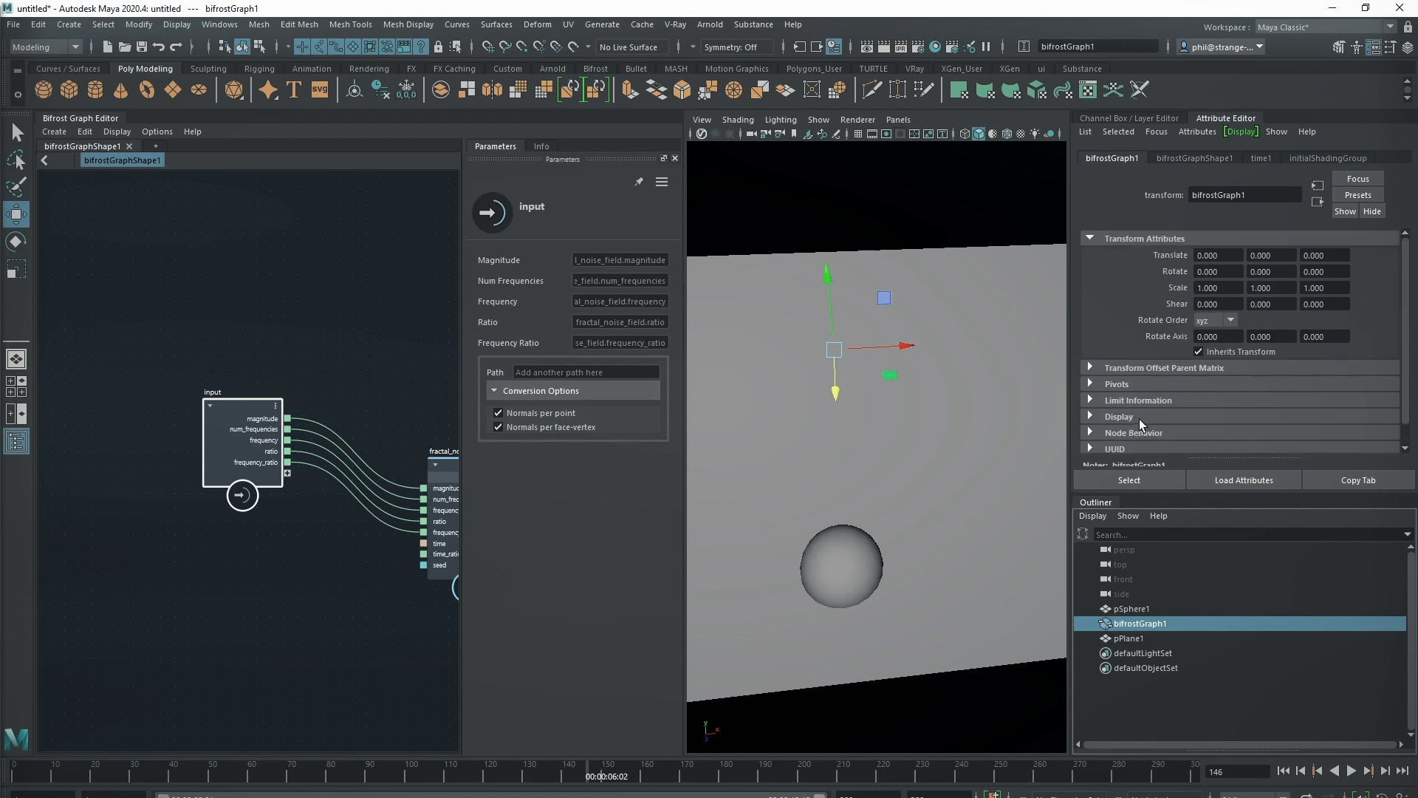
left_click(1194, 159)
left_click(1123, 350)
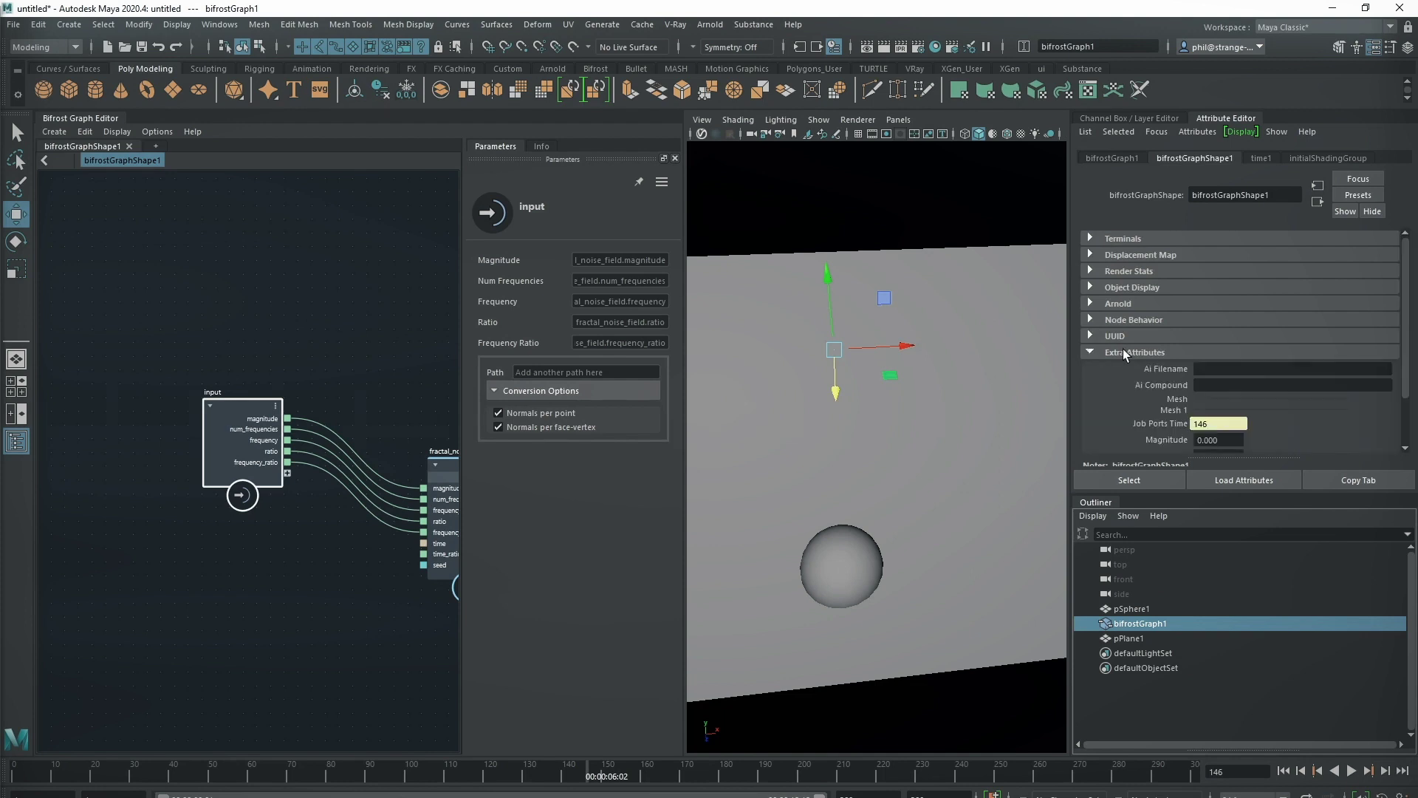
scroll(1105, 392, "down", 3)
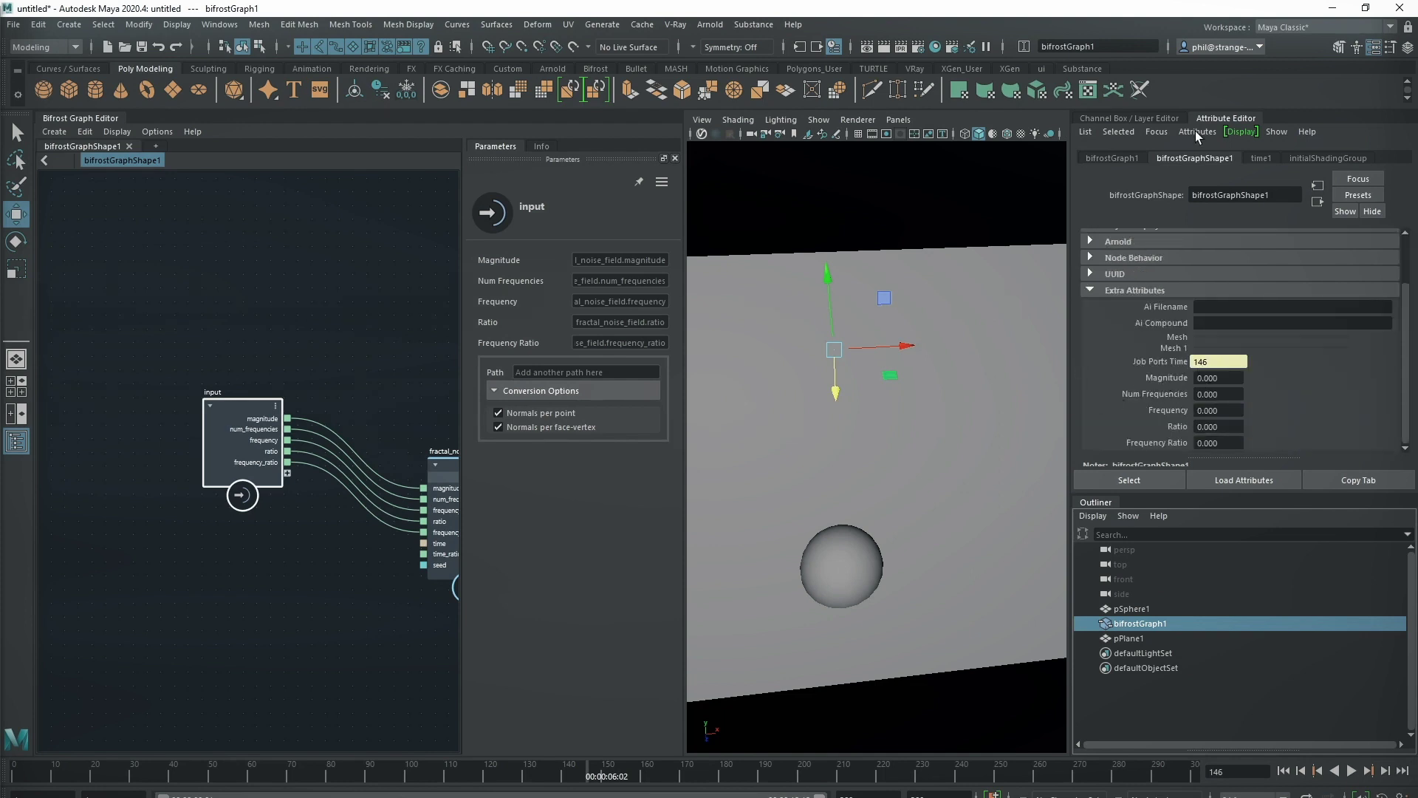
Set the graph's Magnitude to 1, Num Frequencies to 0.47, Frequency to 0.45, Ratio to 0.89 and Frequency Ratio to 0.45 in the channel list.
left_click(1143, 117)
scroll(1280, 346, "down", 1)
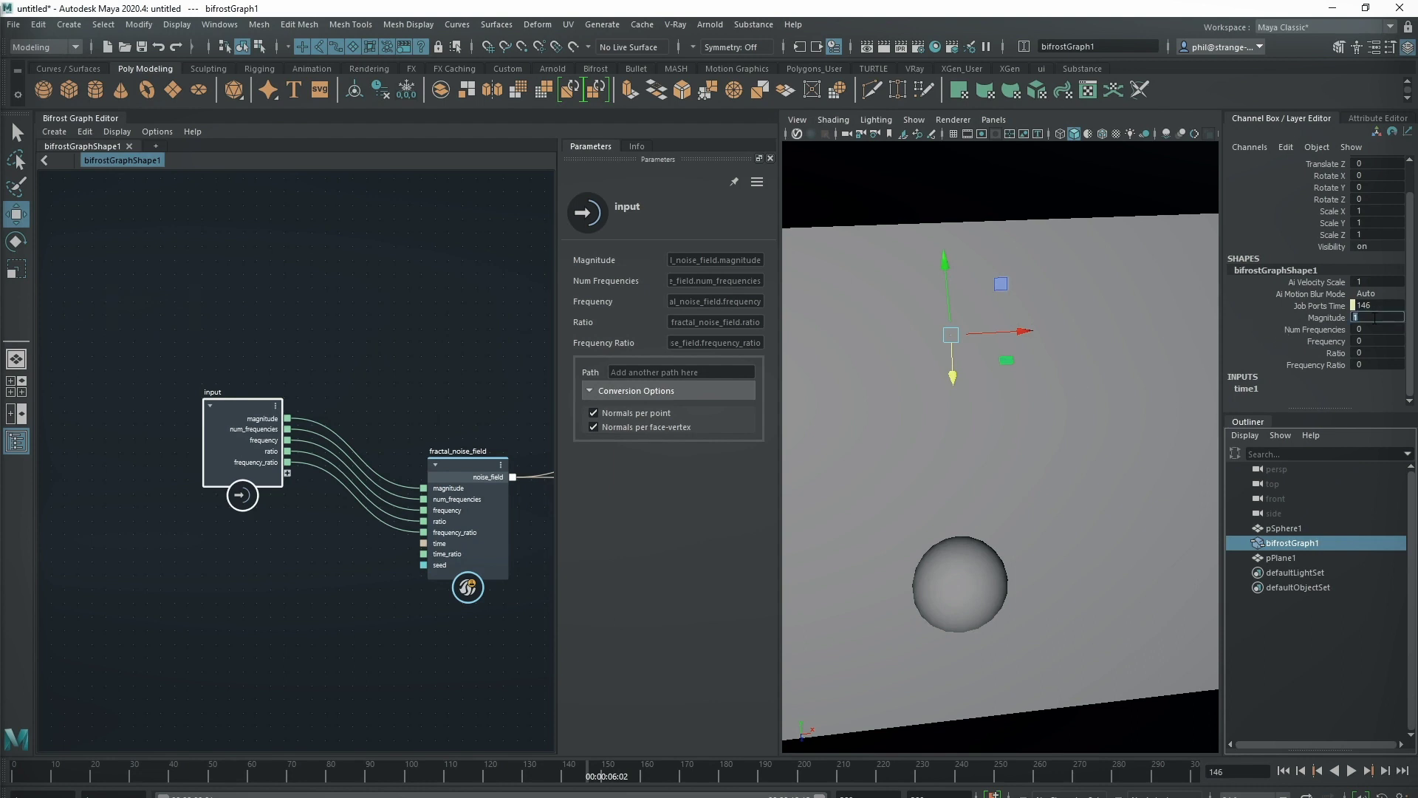
left_click(1327, 331)
middle_click_drag(949, 357, 958, 357)
left_click(1326, 341)
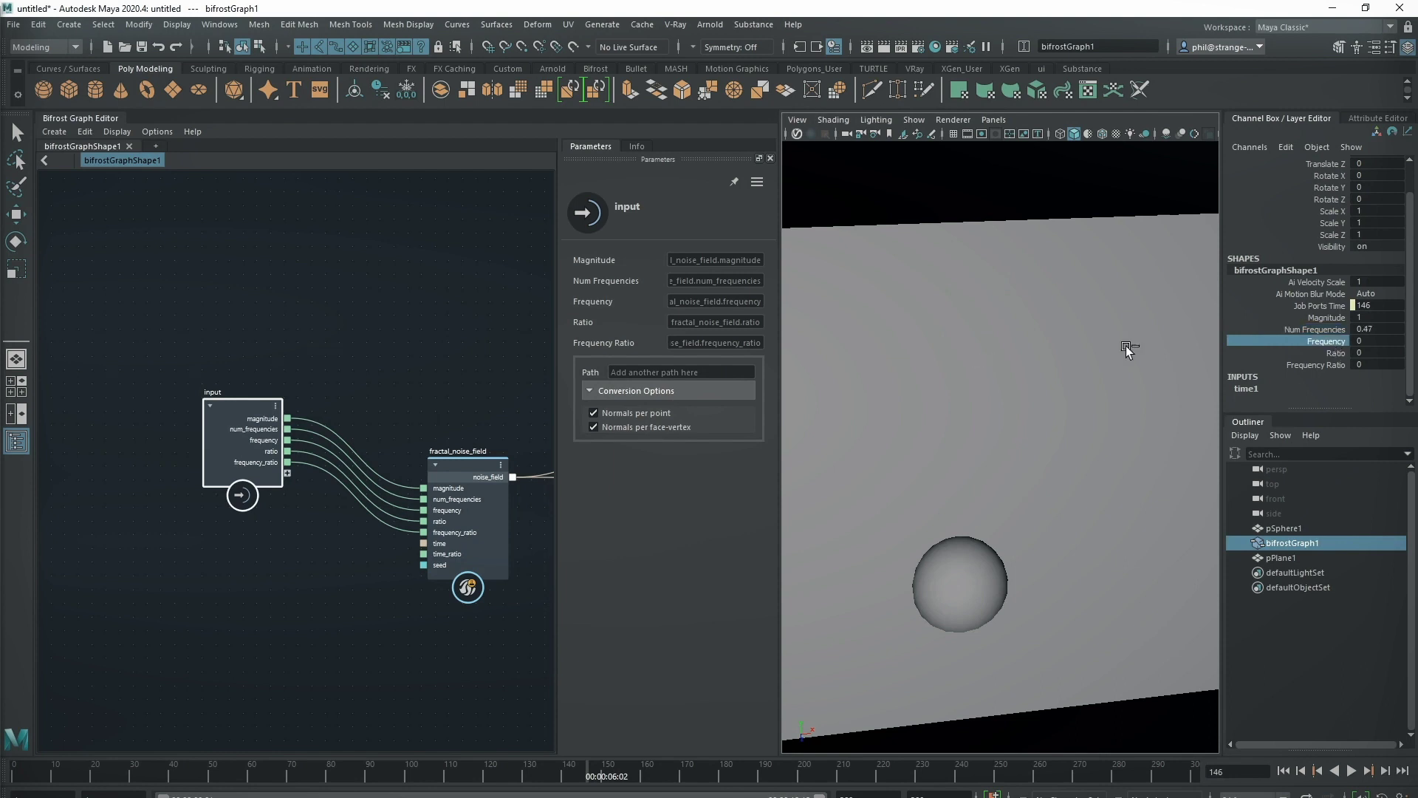
left_click(1339, 353)
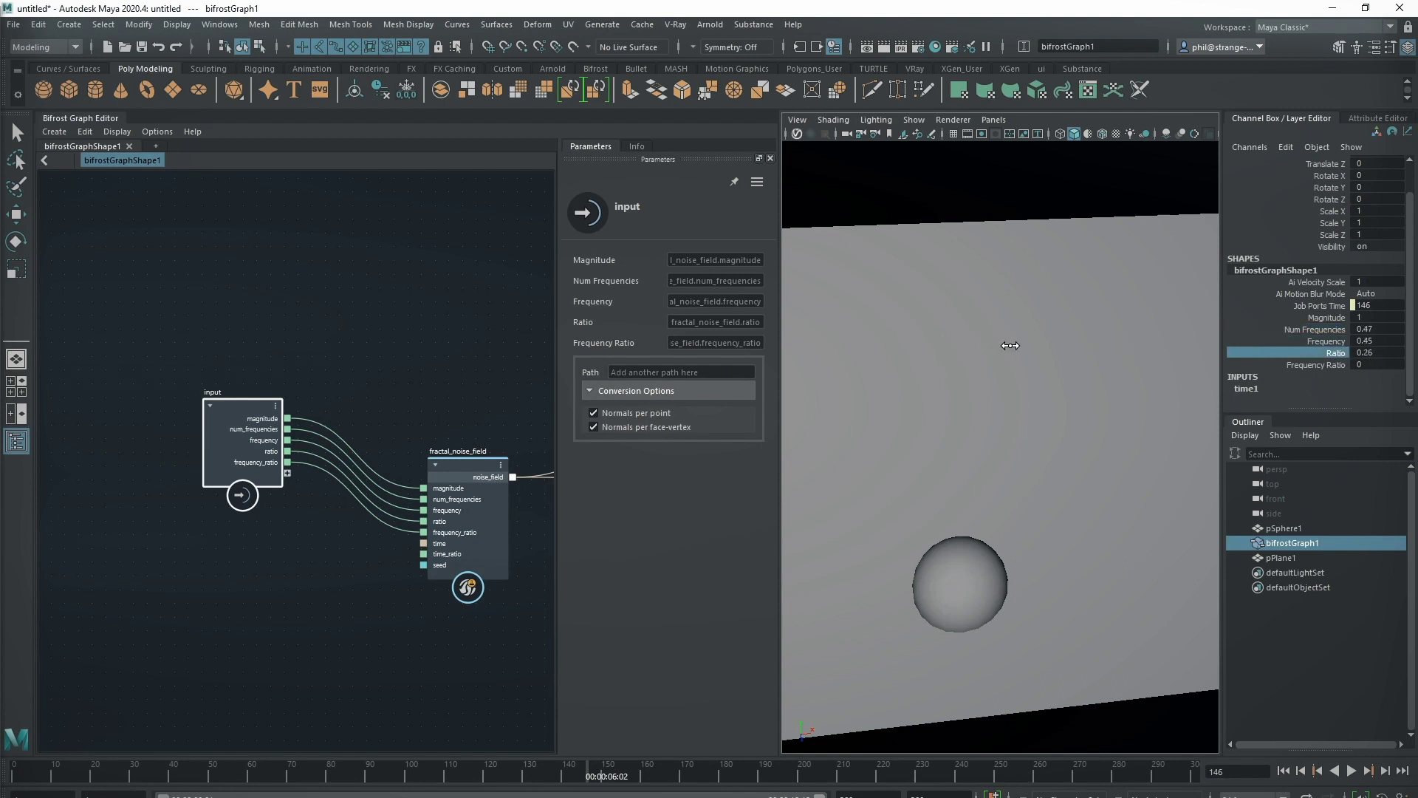
left_click(1316, 365)
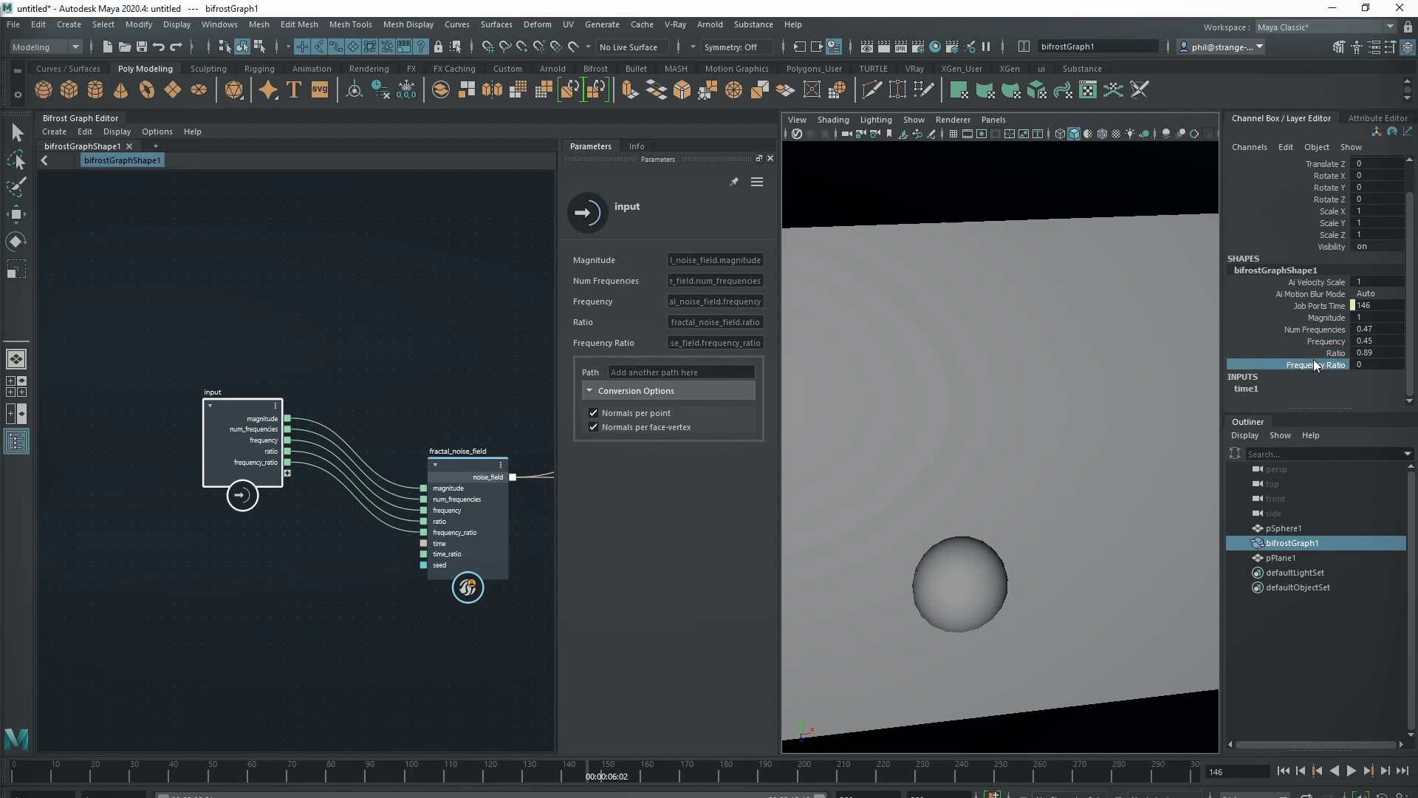
middle_click_drag(1082, 355, 1115, 356)
scroll(1012, 397, "up", 5)
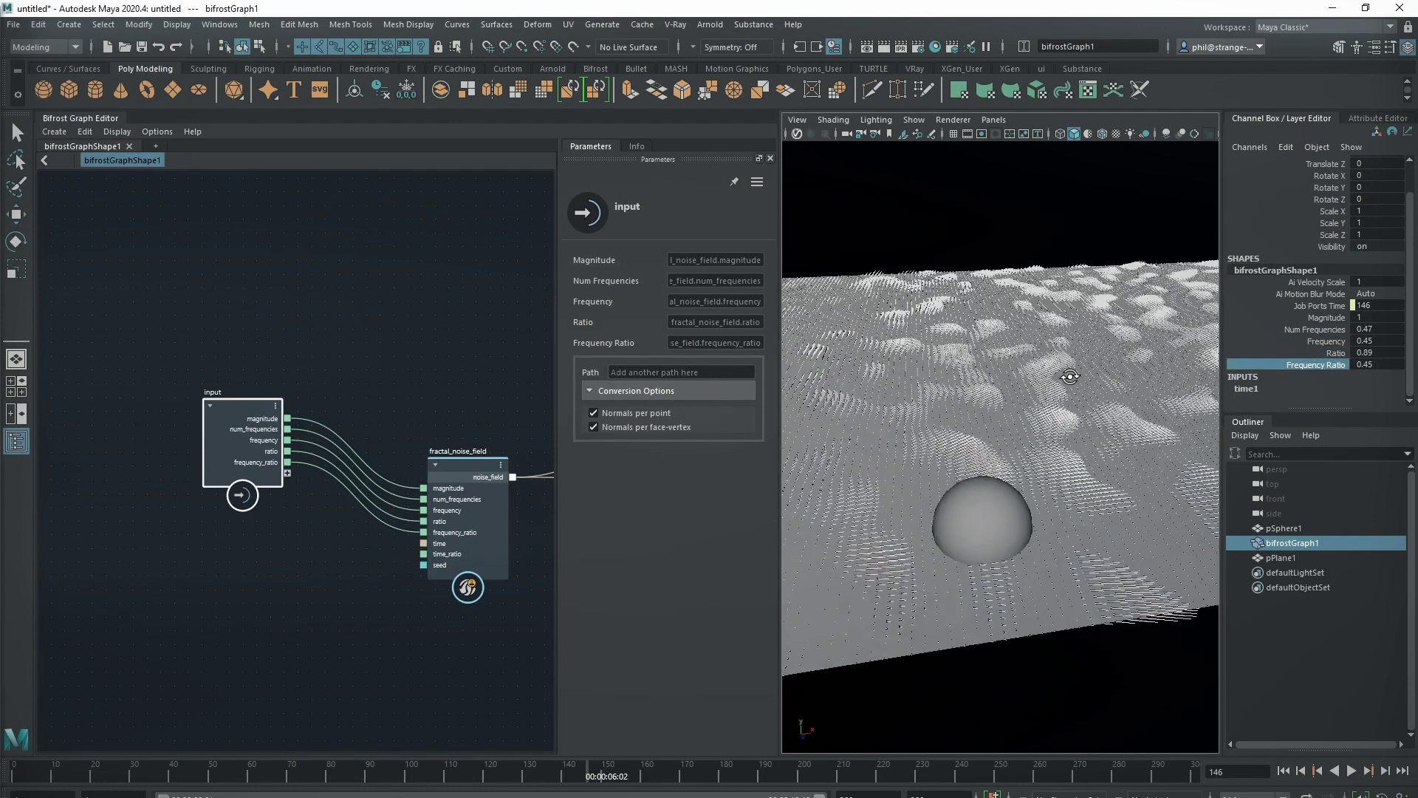
Shift fractal_noise_field slightly and adjust the graph's Ratio to 1.08, Num Frequencies to 0.87 and Frequency to 0.17.
left_click_drag(435, 461, 424, 449)
left_click_drag(1013, 379, 1080, 395, "alt")
left_click(1341, 354)
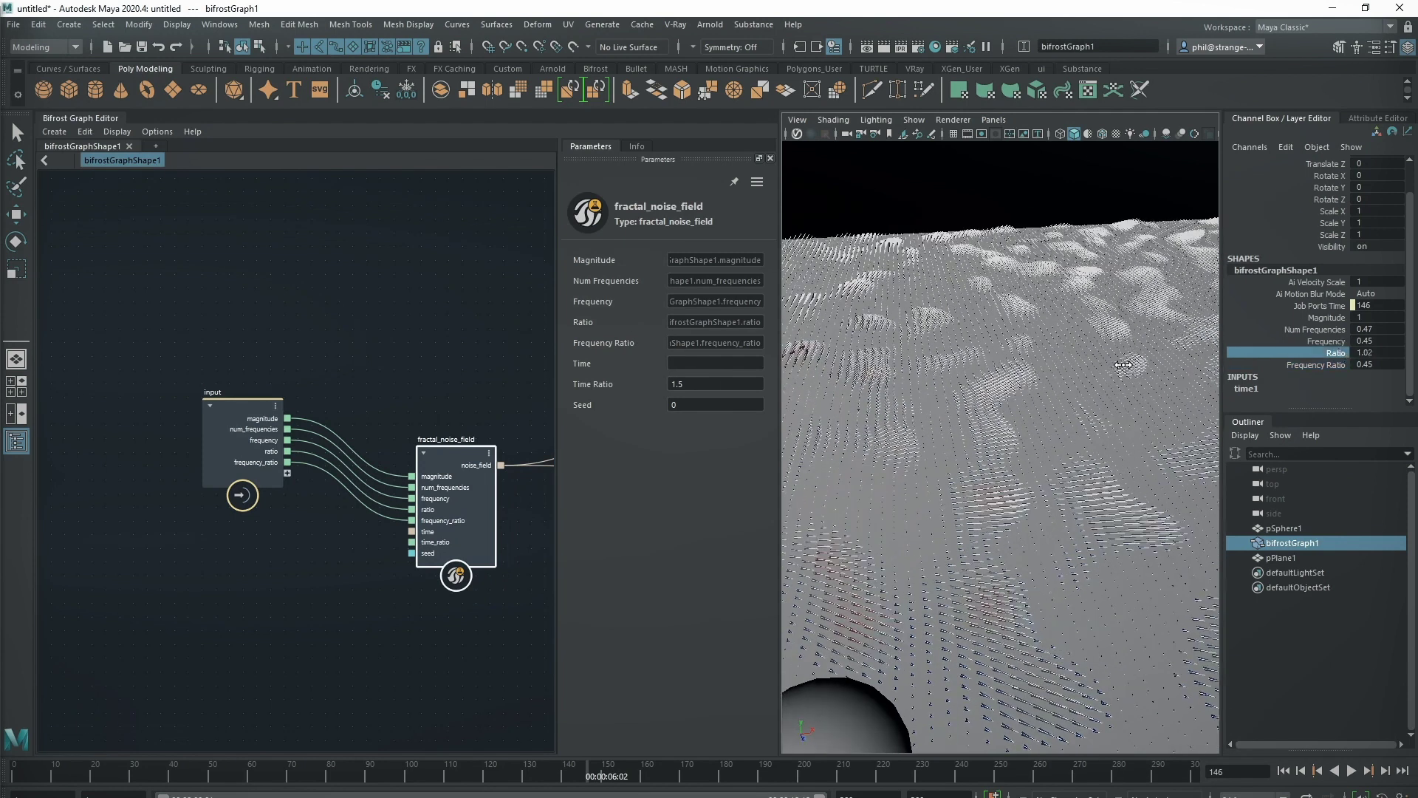
left_click(1319, 330)
middle_click_drag(1108, 385, 1058, 391)
left_click(1318, 342)
left_click_drag(964, 454, 999, 559, "alt")
Play the simulation from the first frame for about 25 frames and stop it.
left_click(1283, 771)
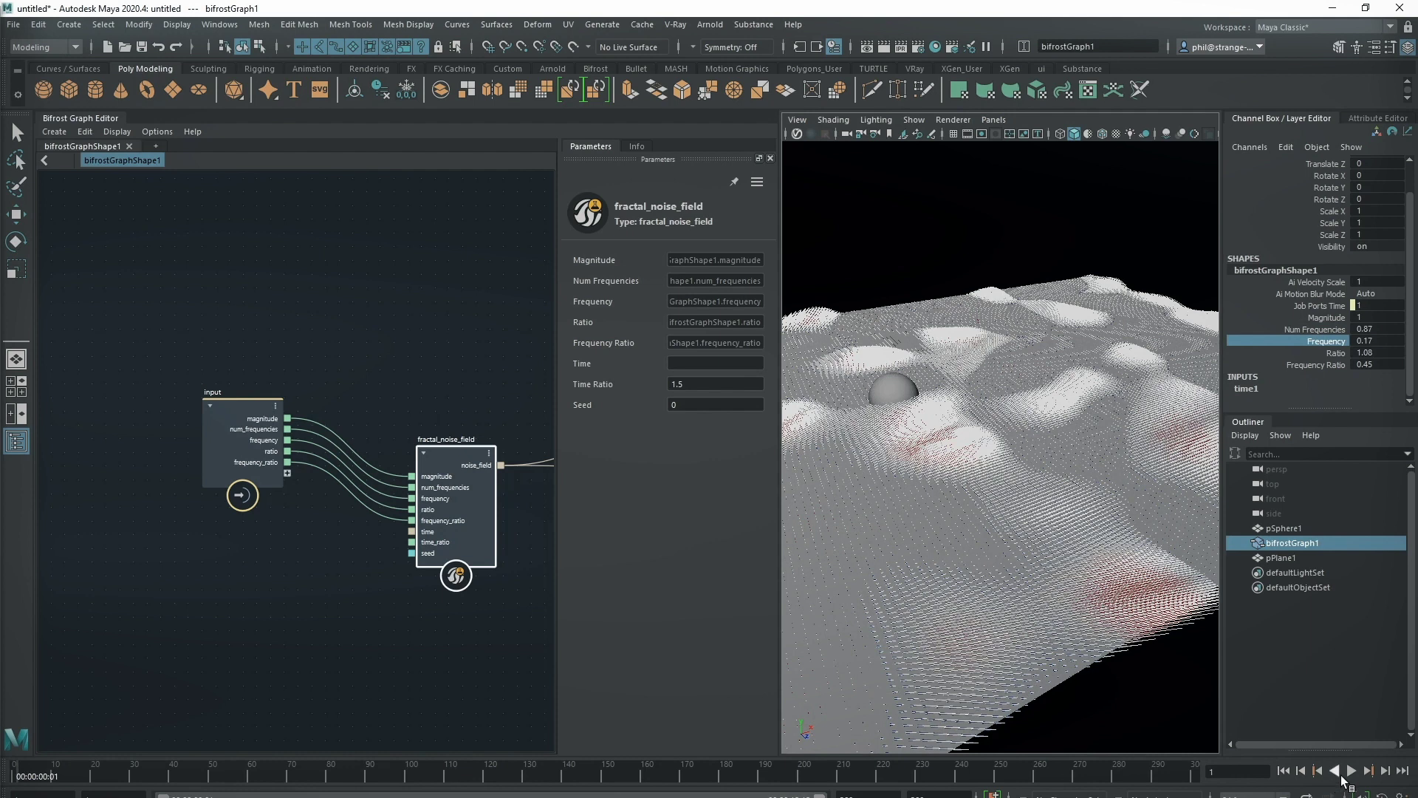
left_click(1351, 770)
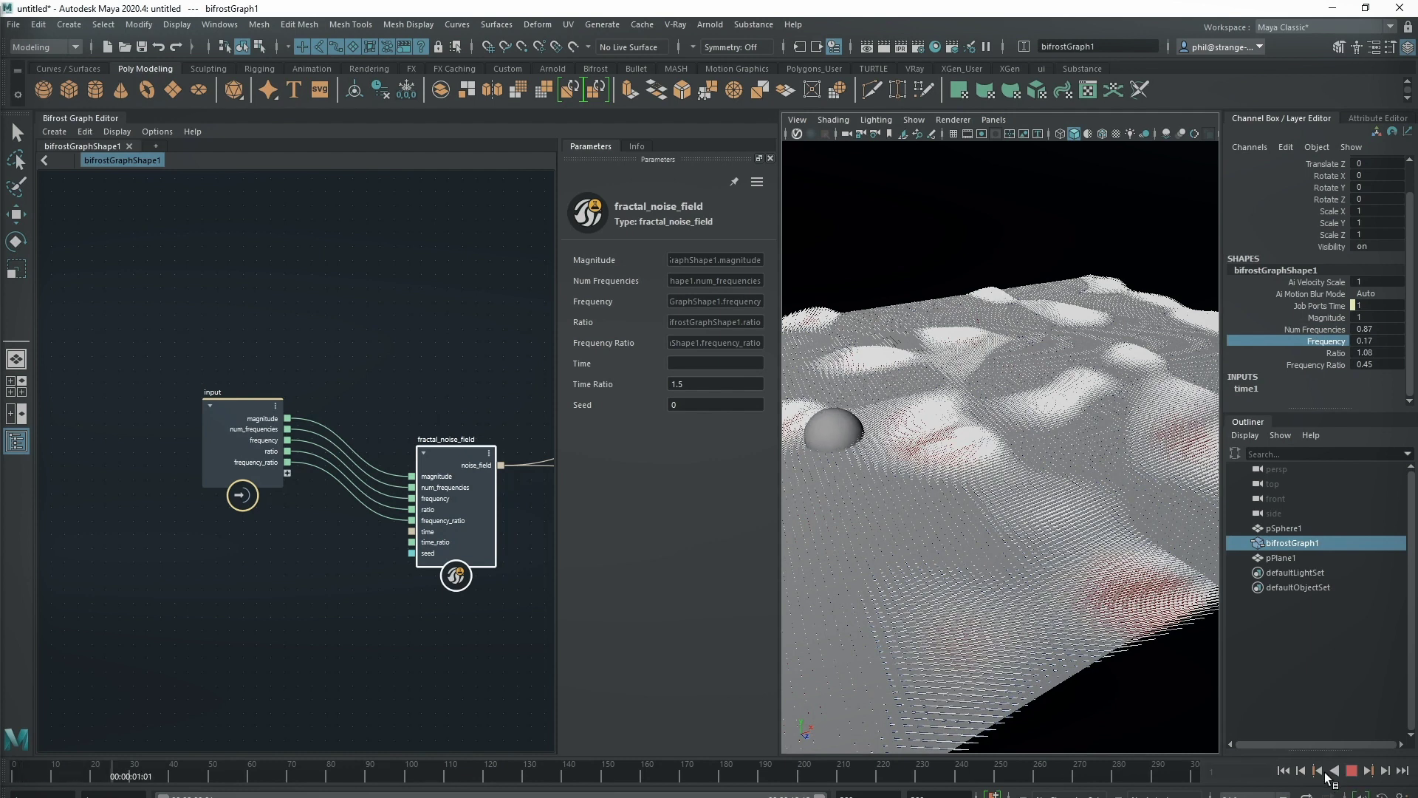
key("Escape")
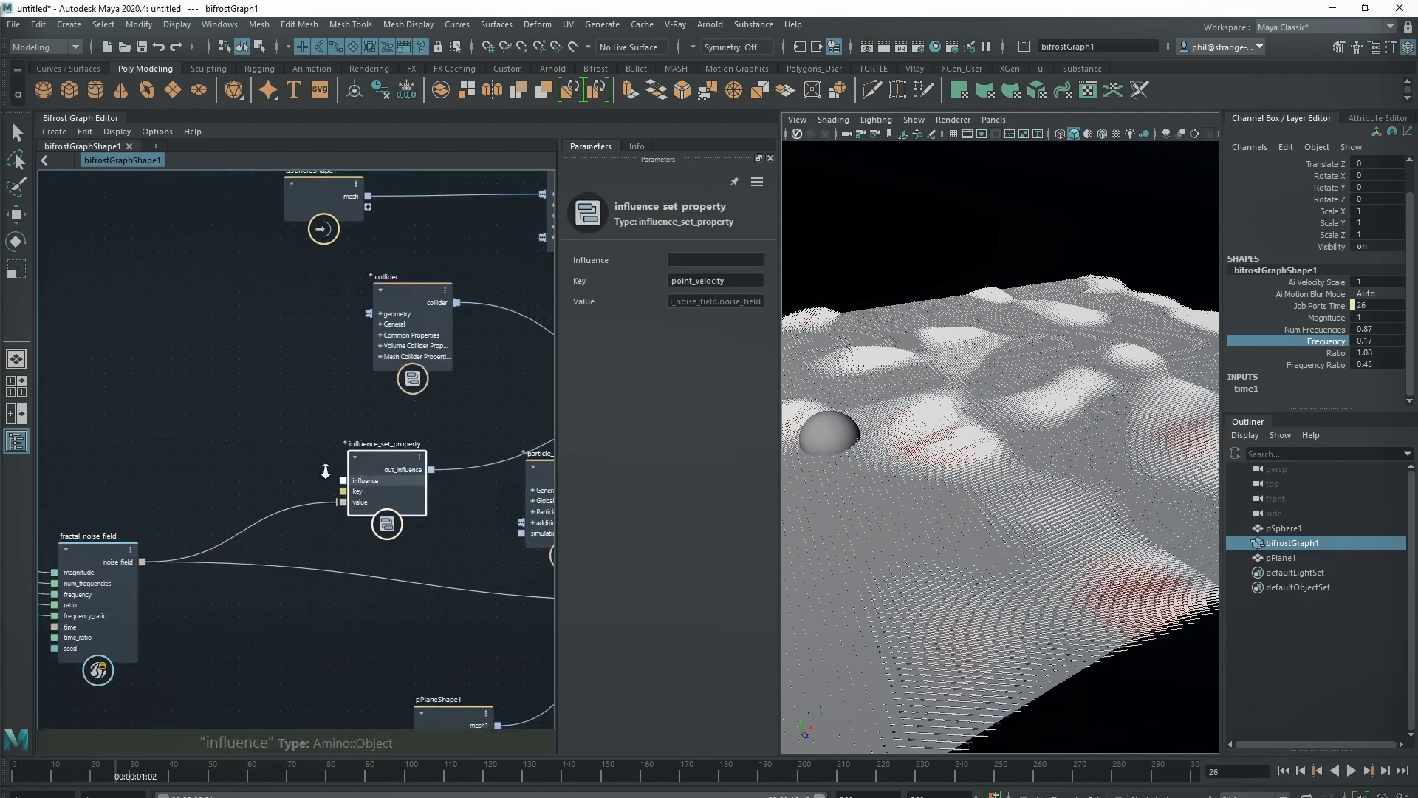
Connect particles of simulate_particles to the output node's particles1 port and replay the simulation from the first frame to about frame 102.
middle_click_drag(244, 419, 193, 392)
left_click_drag(153, 400, 420, 384)
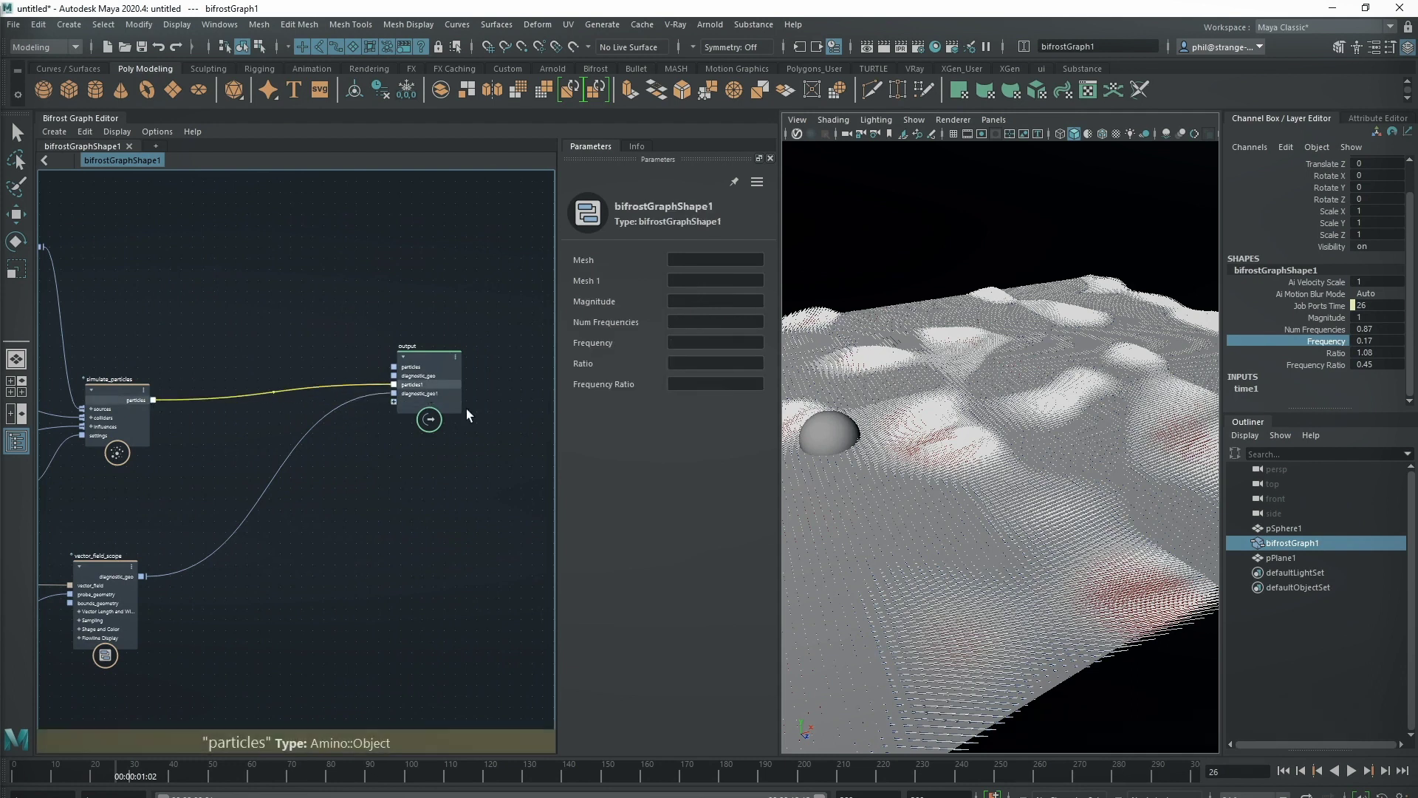
left_click(1282, 771)
left_click(1351, 771)
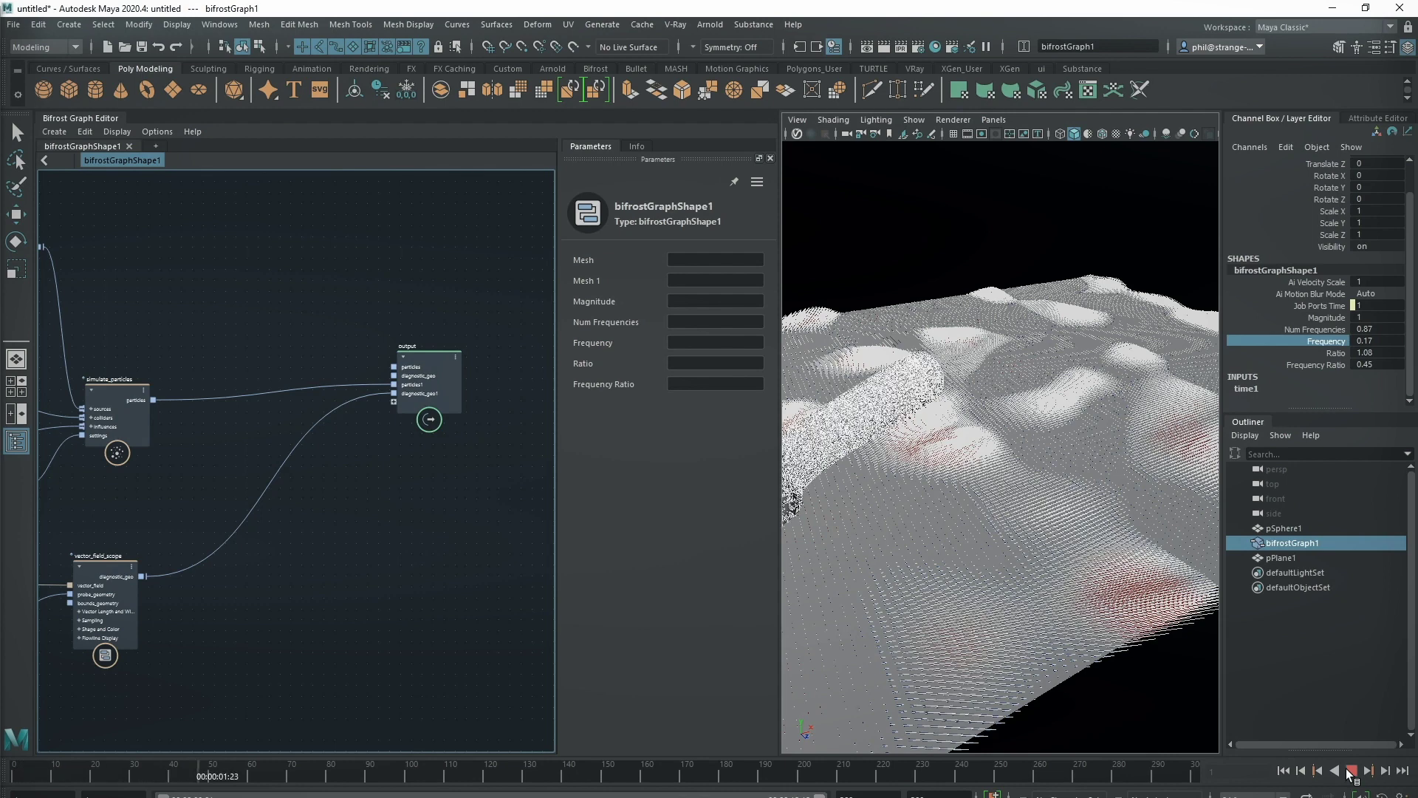
left_click(1350, 771)
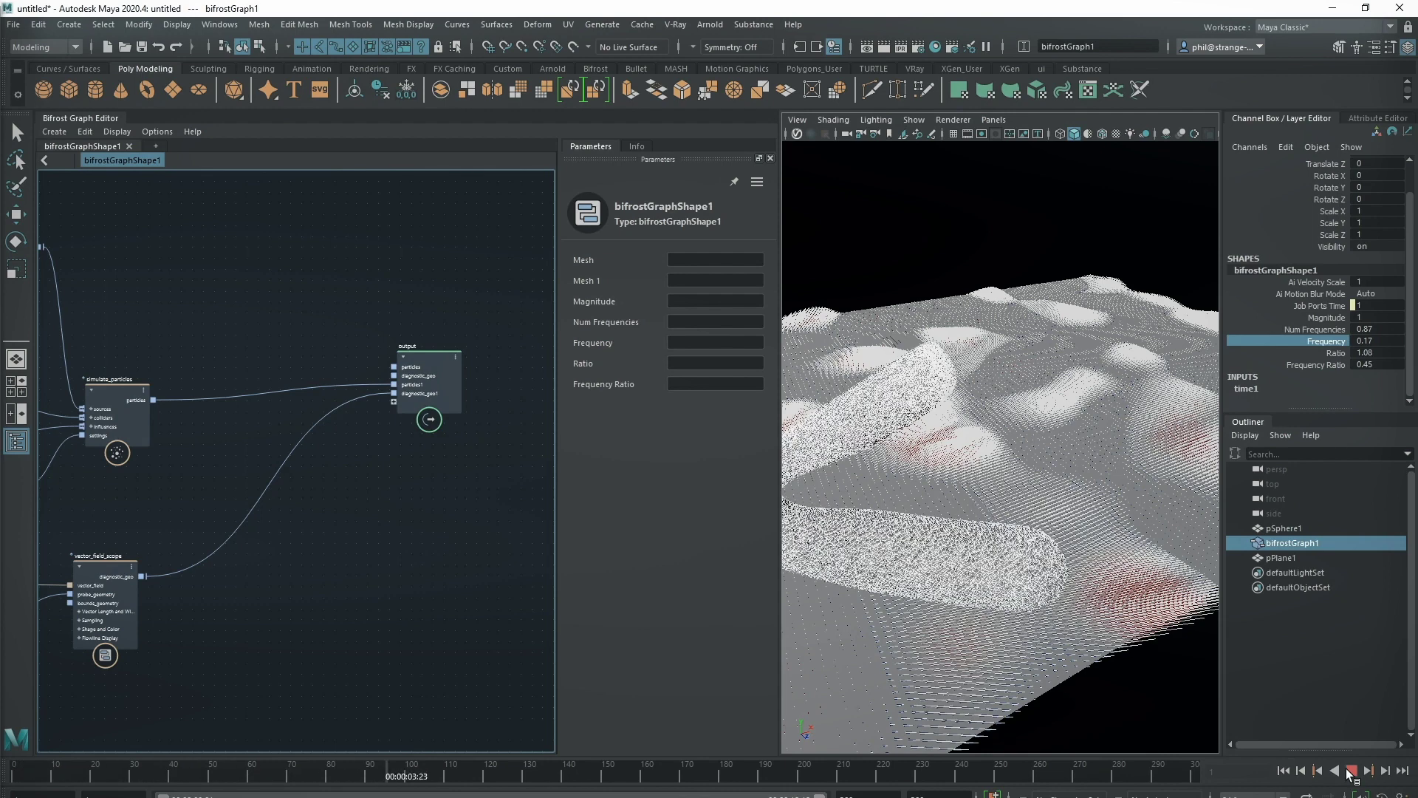
left_click_drag(975, 414, 916, 473, "alt")
scroll(135, 579, "down", 3)
scroll(455, 588, "up", 3)
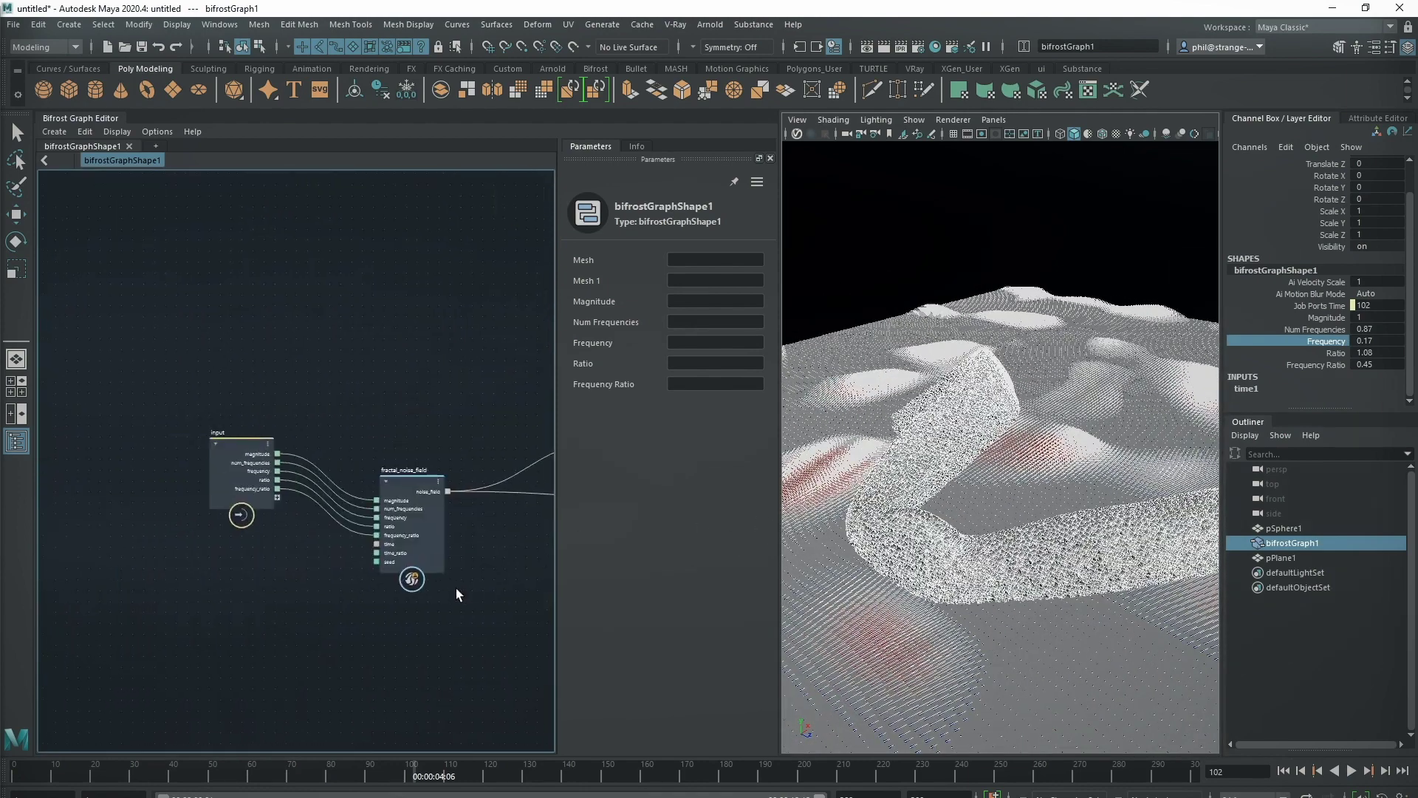
Set Num Frequencies to 0.96 and Frequency to 0.8, and replay the simulation from the first frame to about frame 87.
left_click(1335, 328)
middle_click_drag(1044, 391, 1072, 374)
left_click(1311, 342)
left_click(1283, 771)
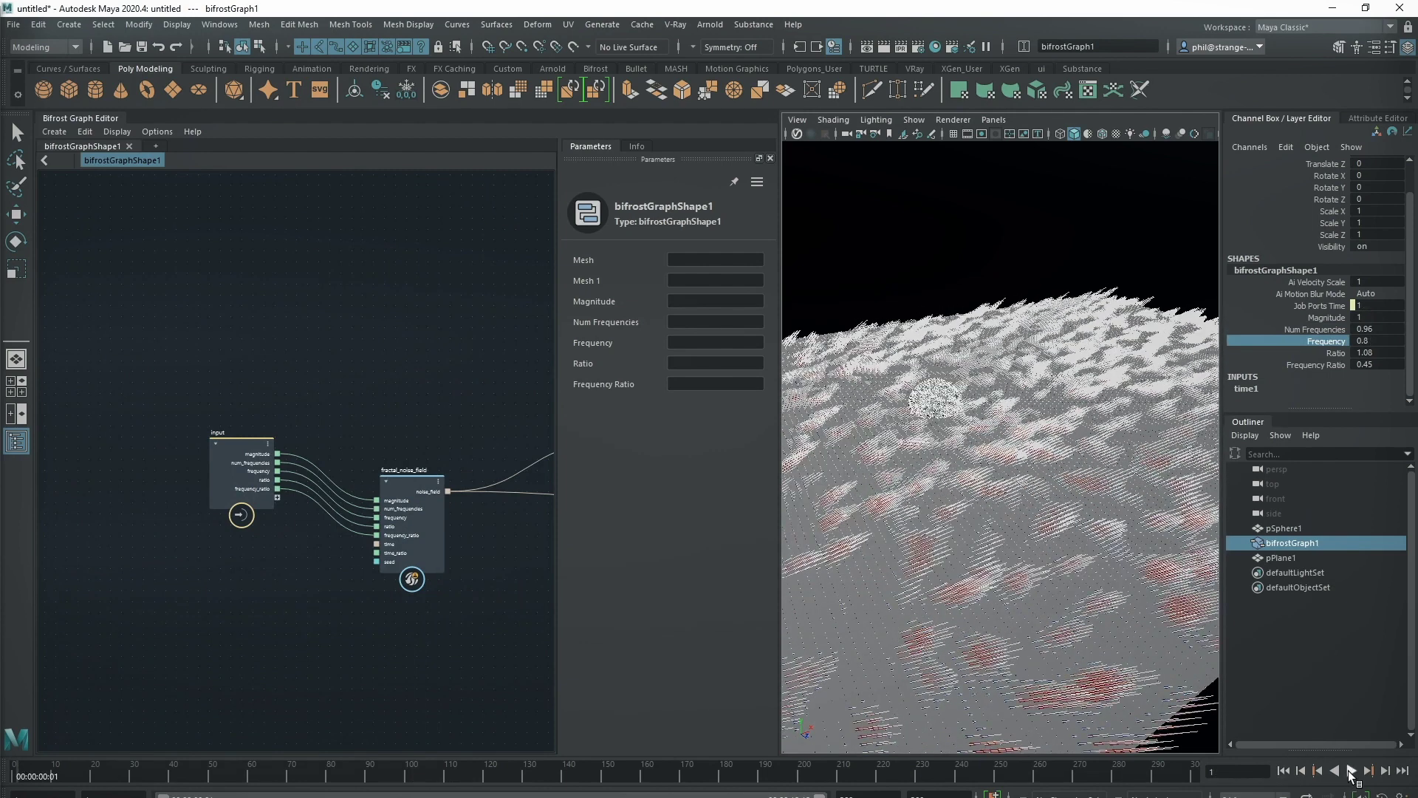
left_click(1352, 771)
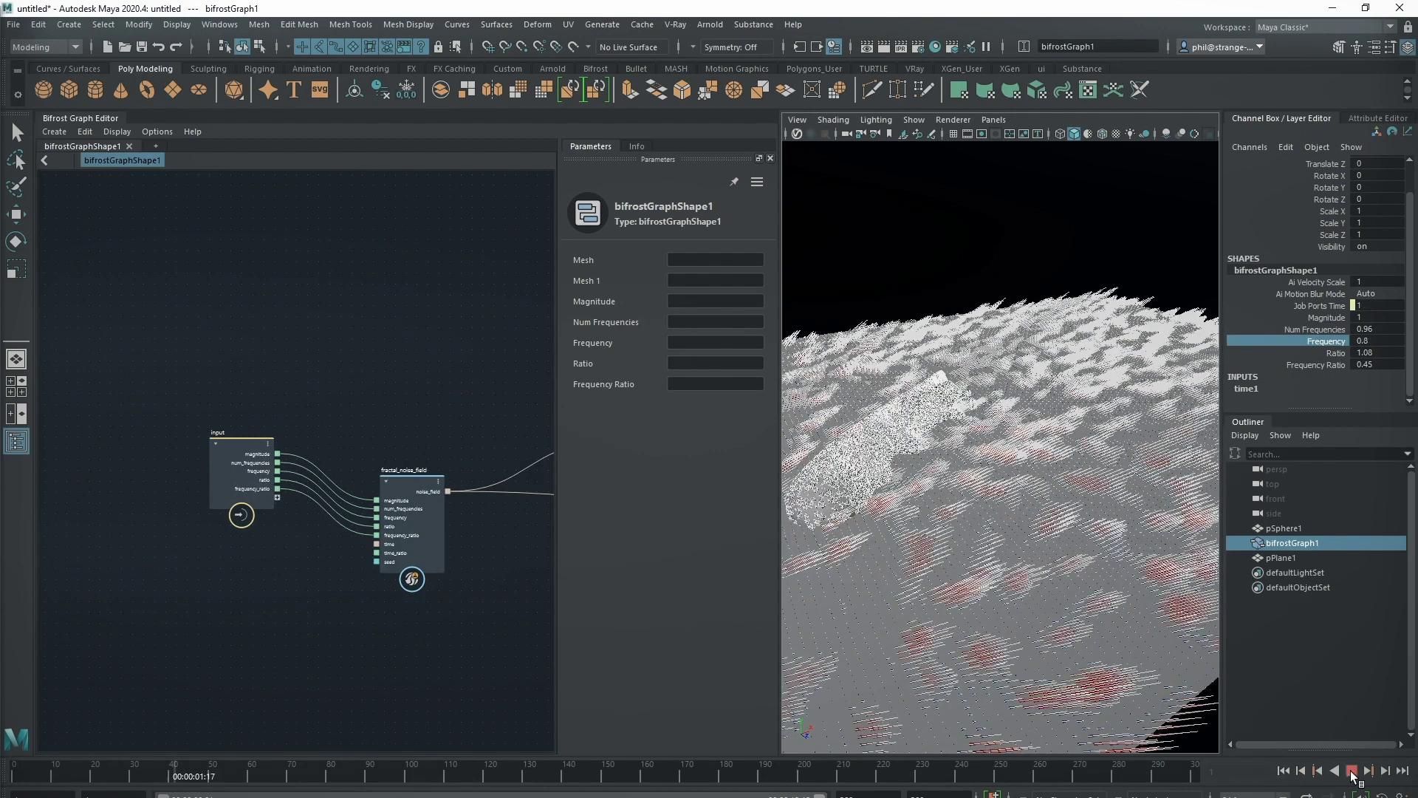
left_click(1351, 771)
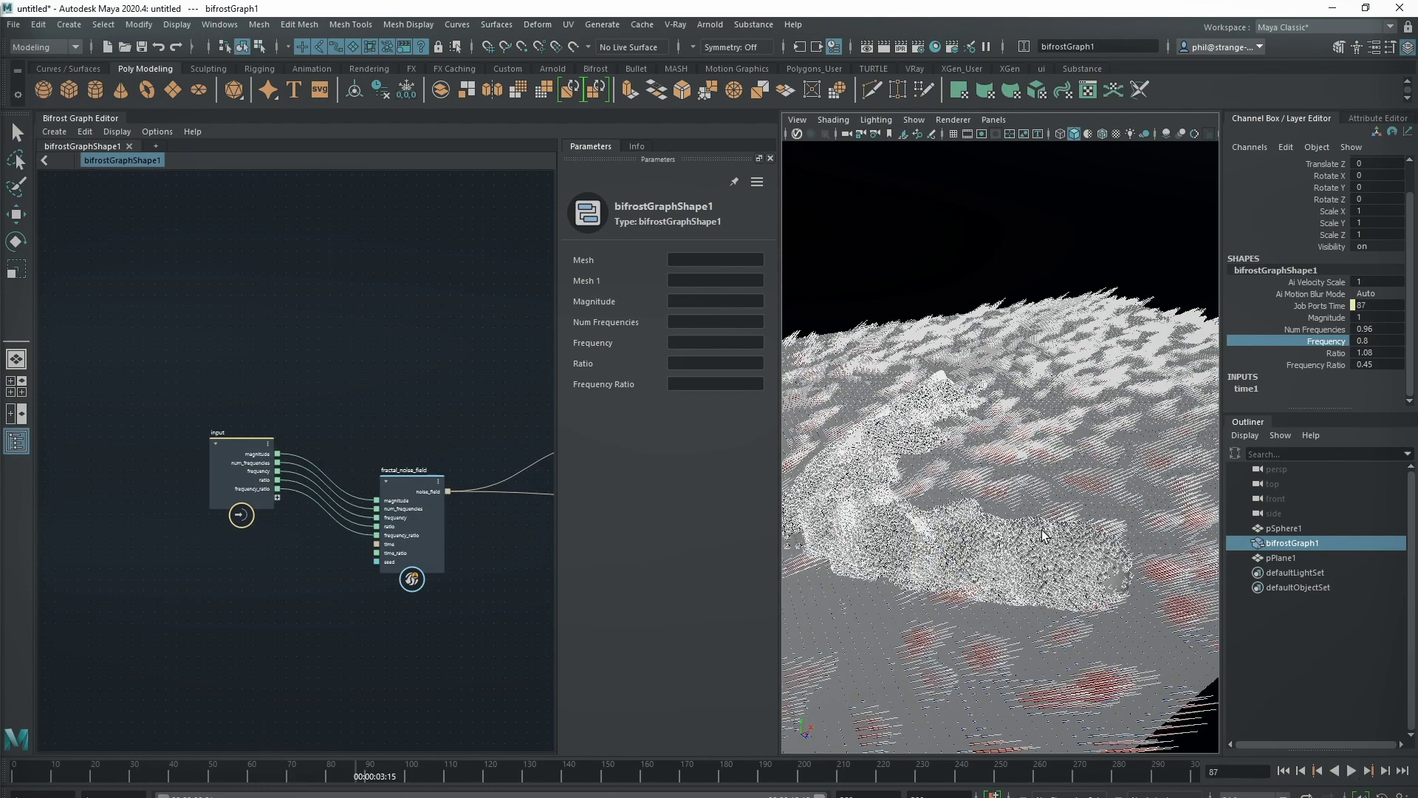
left_click_drag(932, 426, 975, 291, "alt")
Clear the scene selection and widen the node graph area at the expense of the viewport and node parameters.
left_click(977, 294)
key("w")
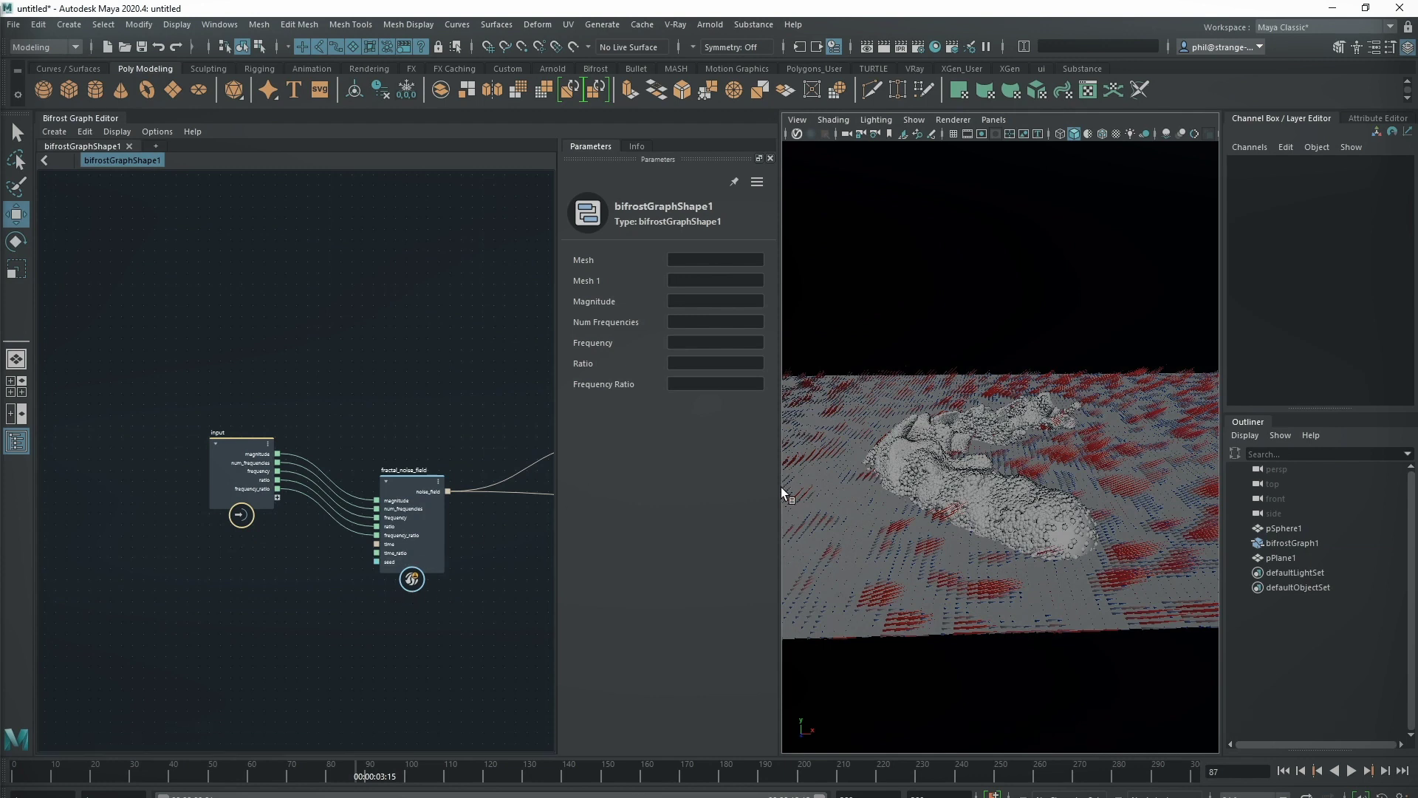
left_click_drag(780, 489, 981, 490)
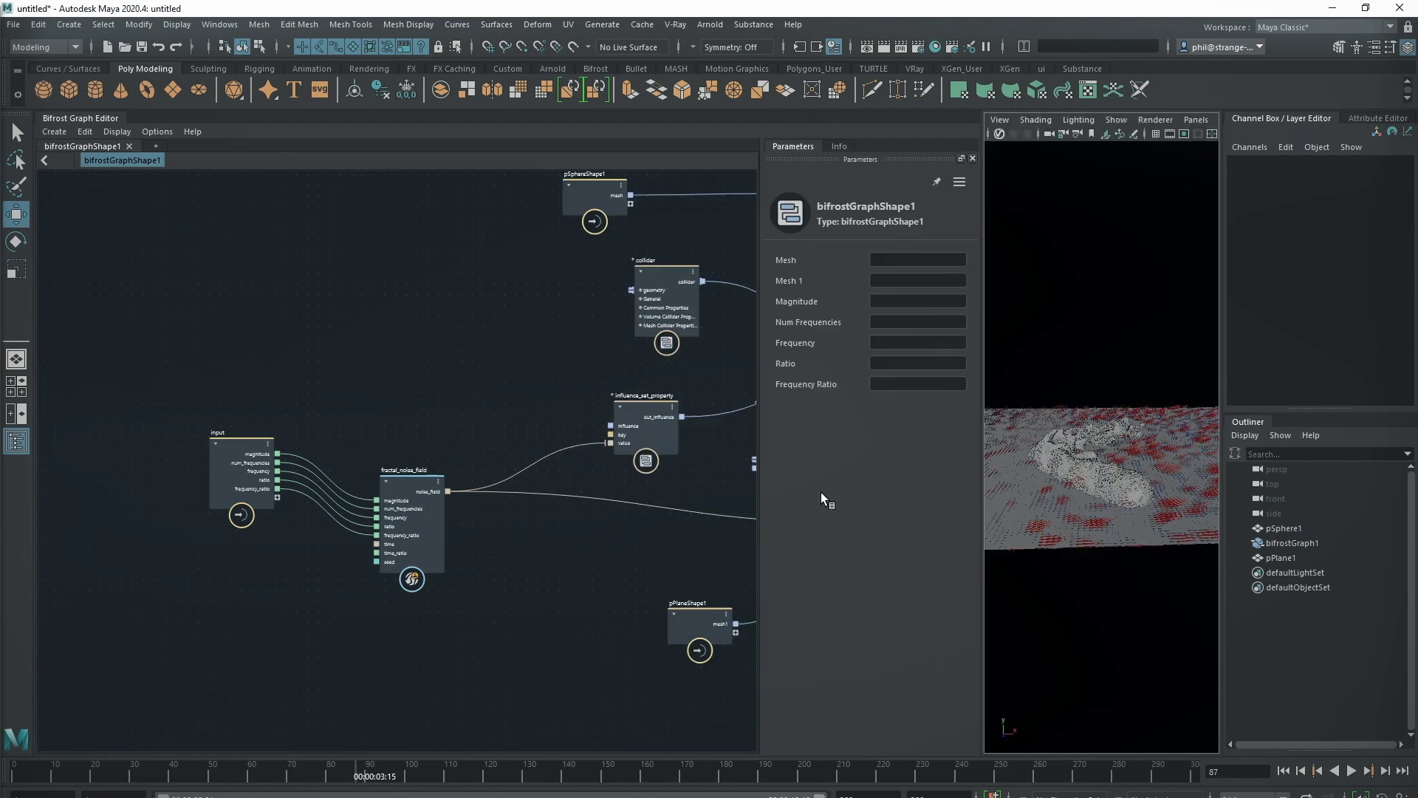
left_click_drag(759, 479, 819, 480)
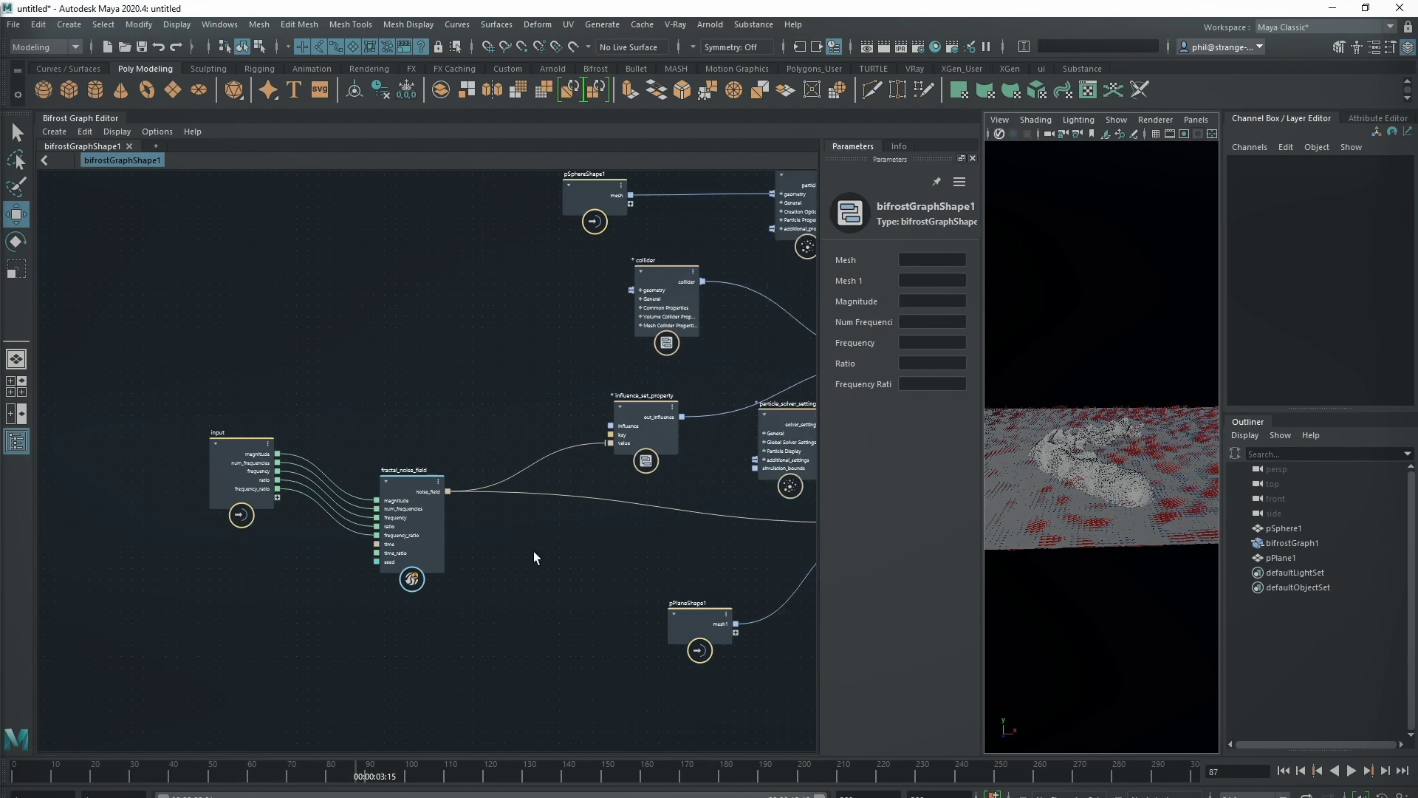
Move input and fractal_noise_field away from influence_set_property to clear space for more nodes.
middle_click_drag(532, 469, 433, 449)
left_click_drag(169, 443, 93, 390)
left_click_drag(328, 480, 240, 480)
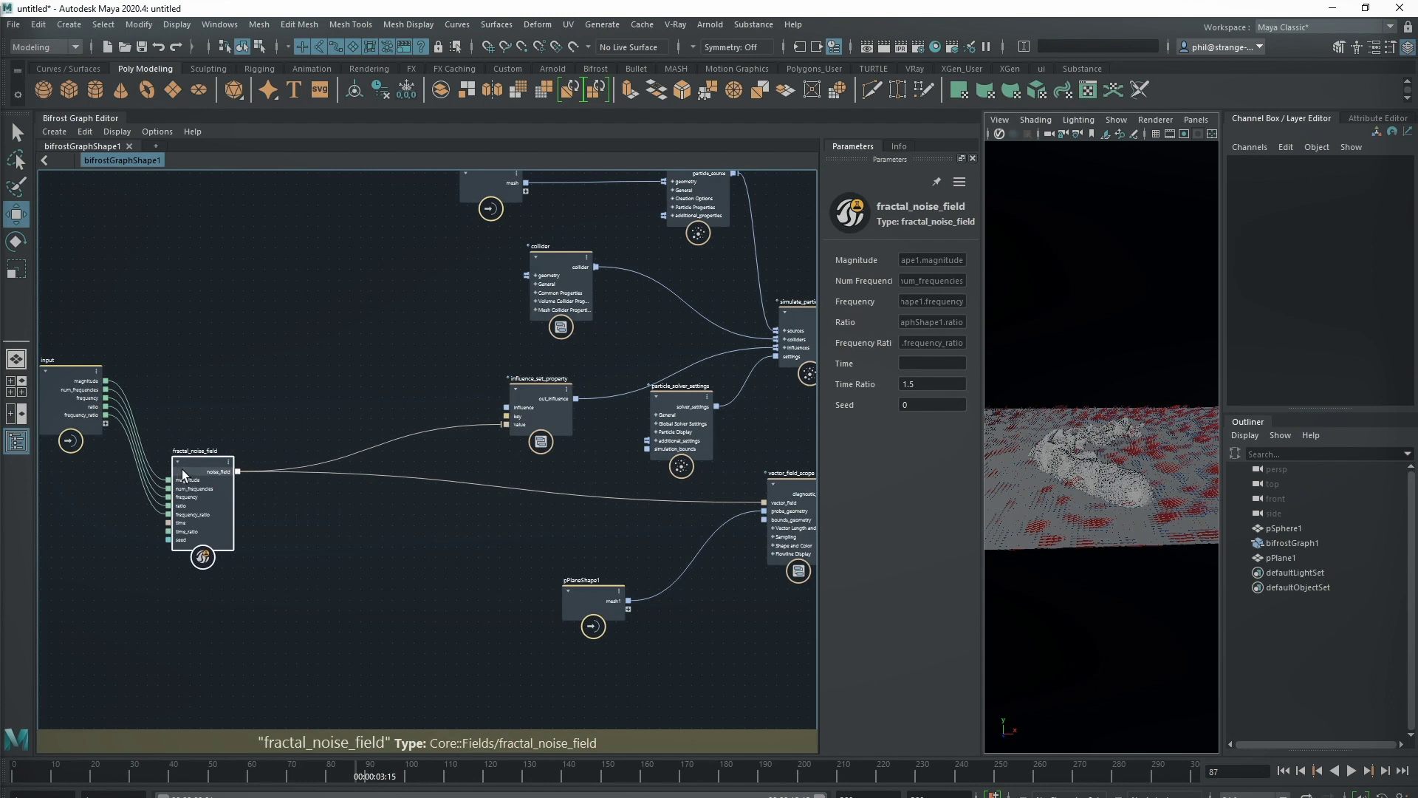
right_click_drag(354, 526, 435, 528, "alt")
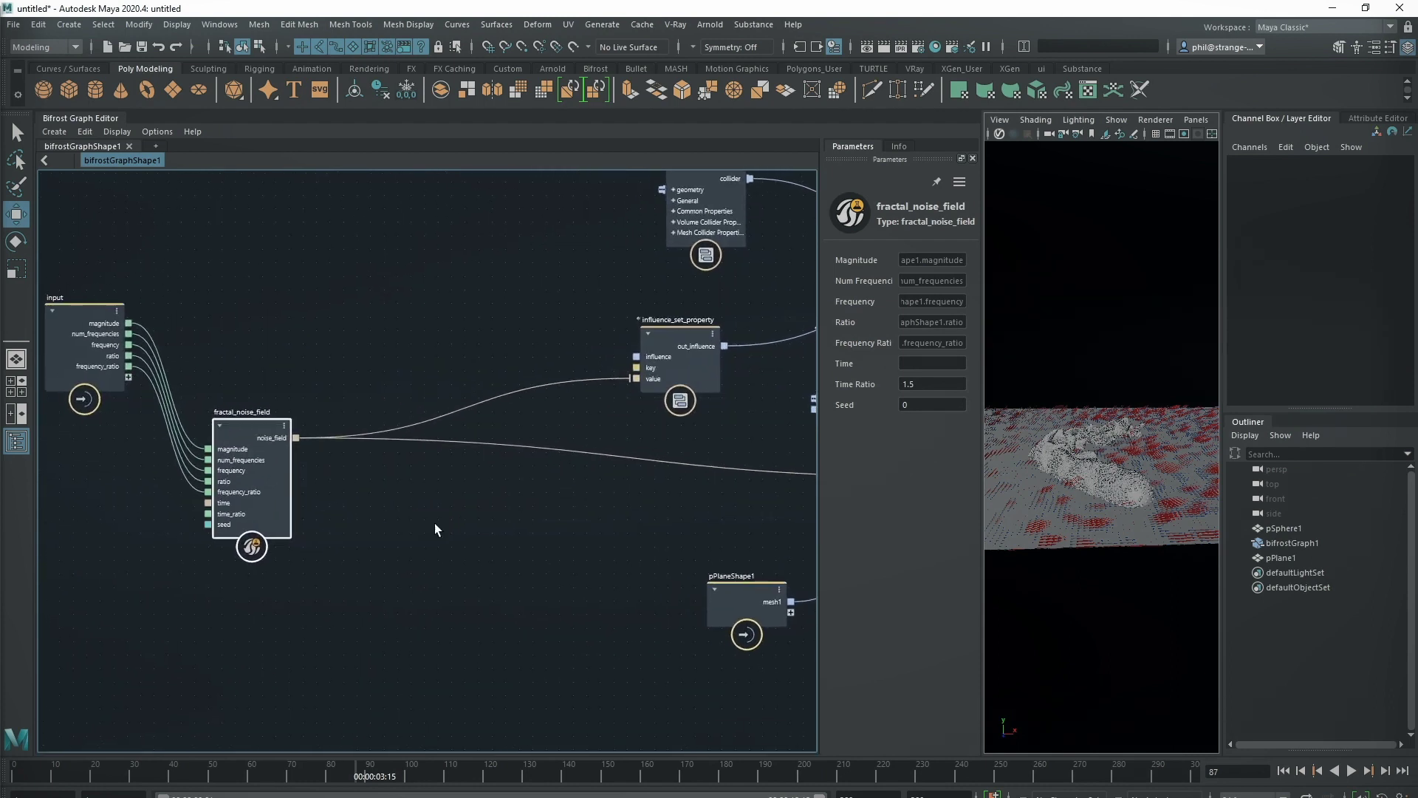
Add an fcurve_field node to the graph and place it below the connections between fractal_noise_field and pPlaneShape1.
key("Tab")
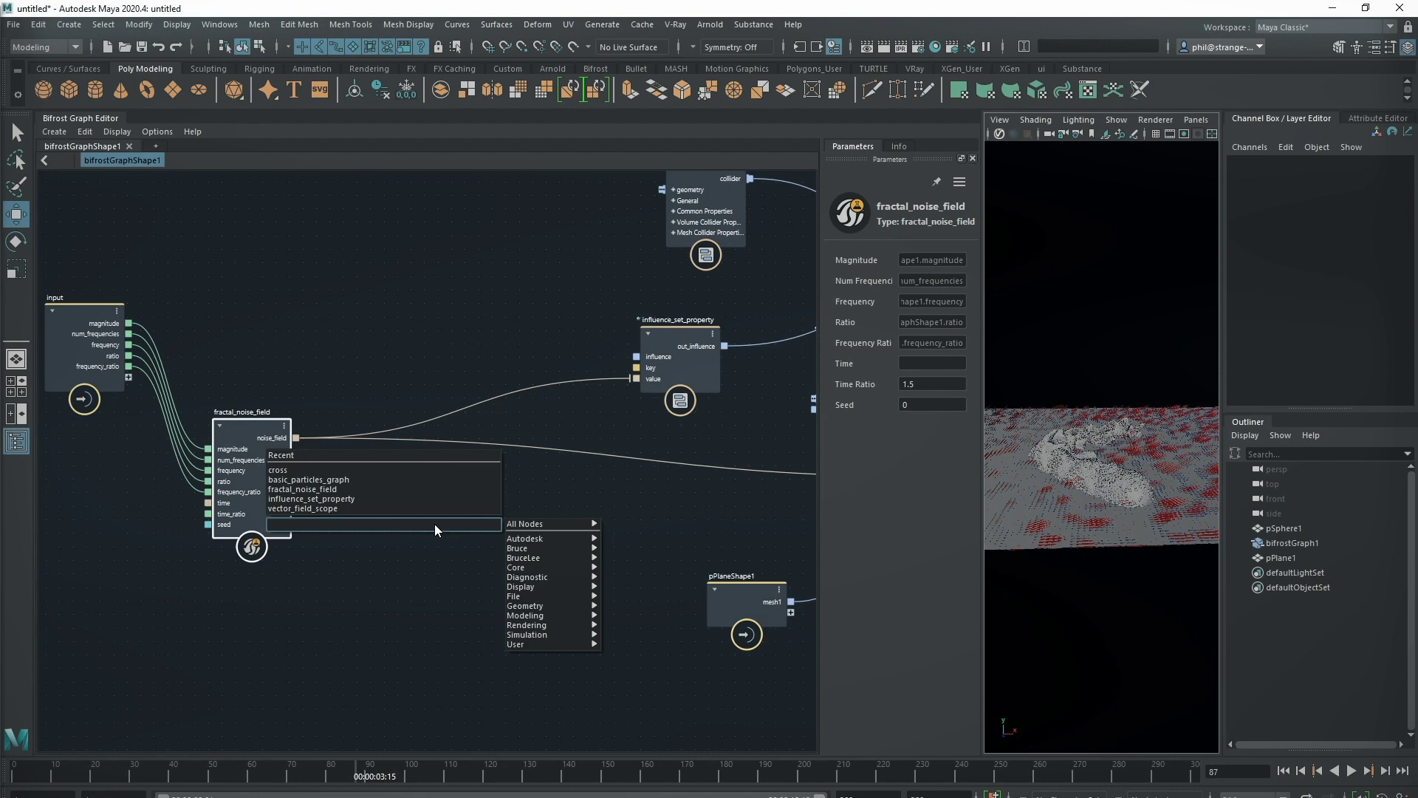
type("fcur")
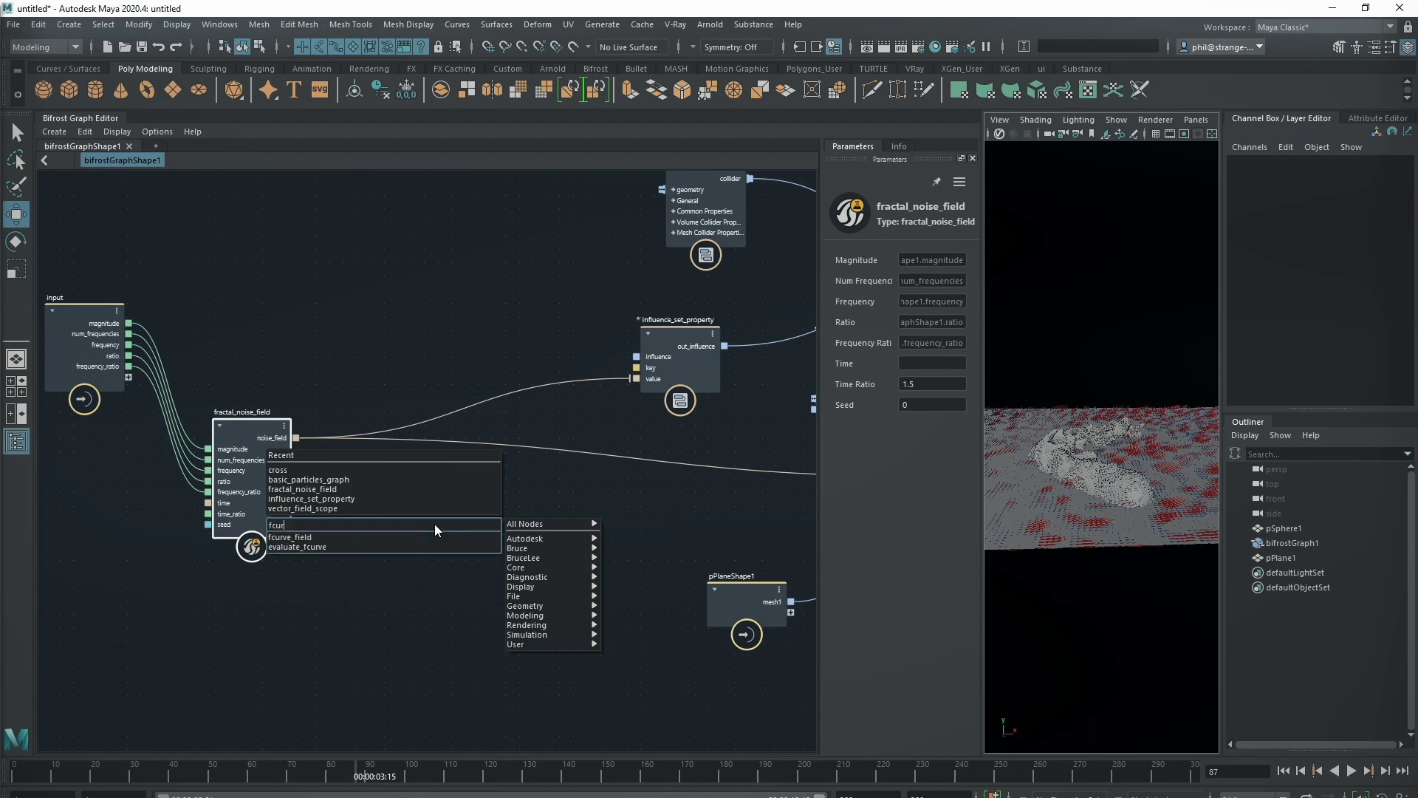
key("Down")
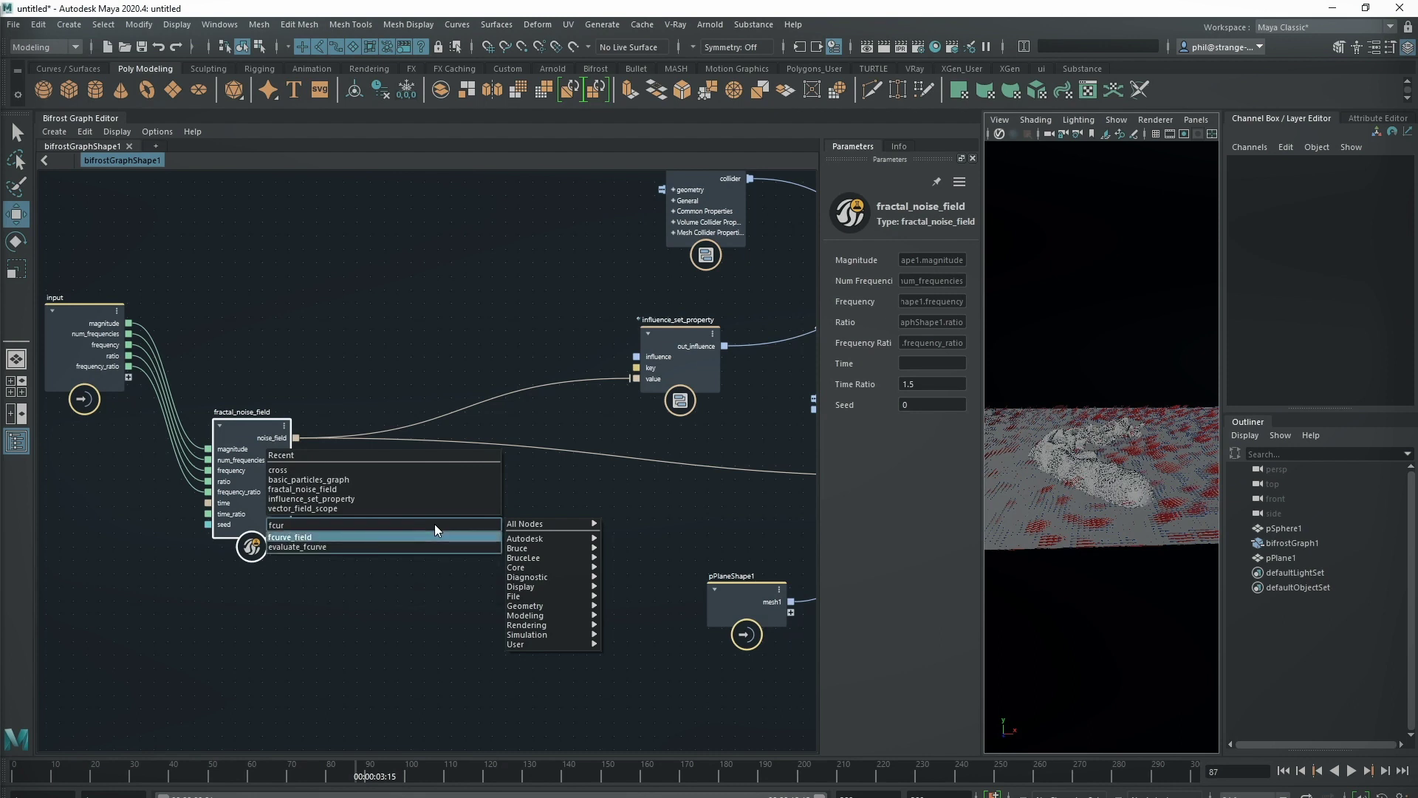
key("Return")
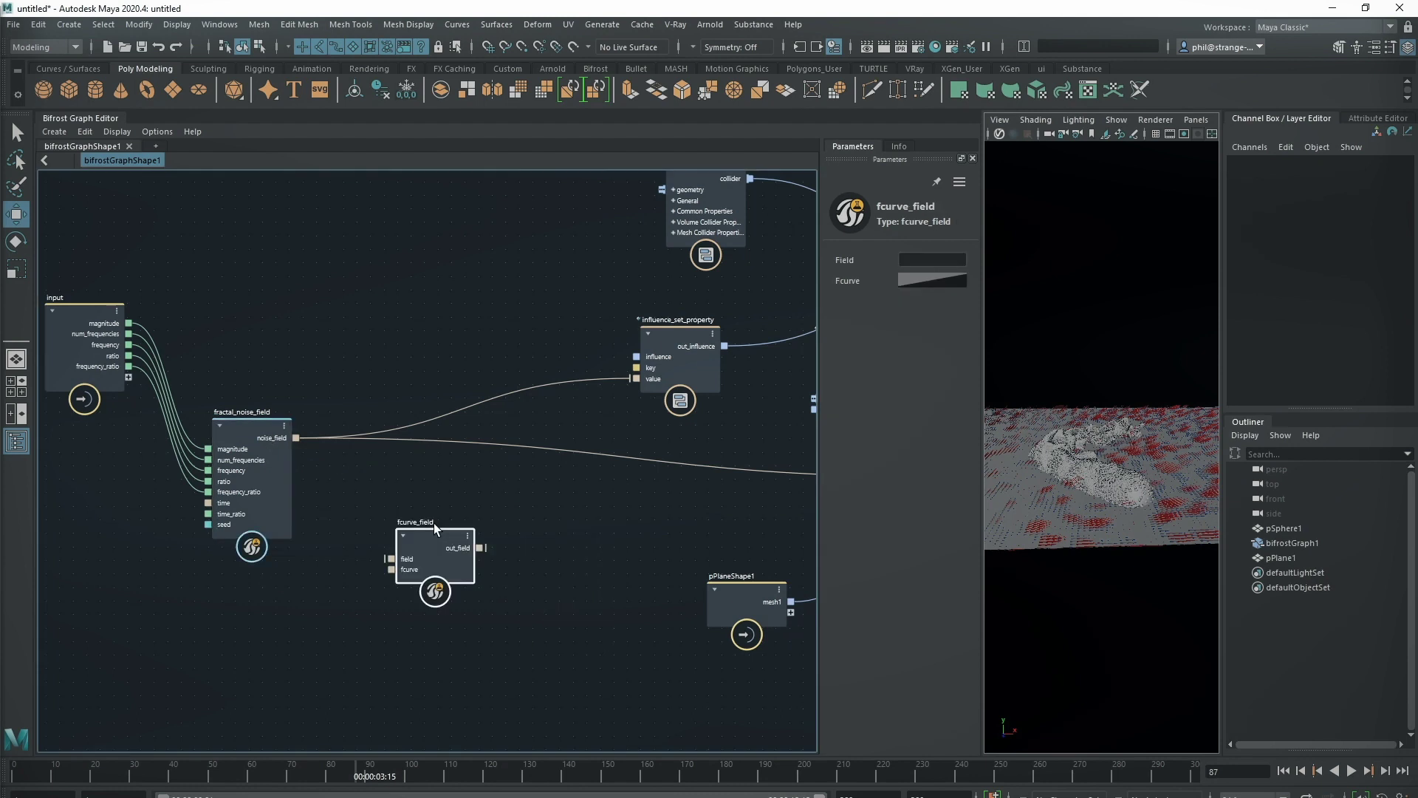
left_click_drag(433, 538, 465, 540)
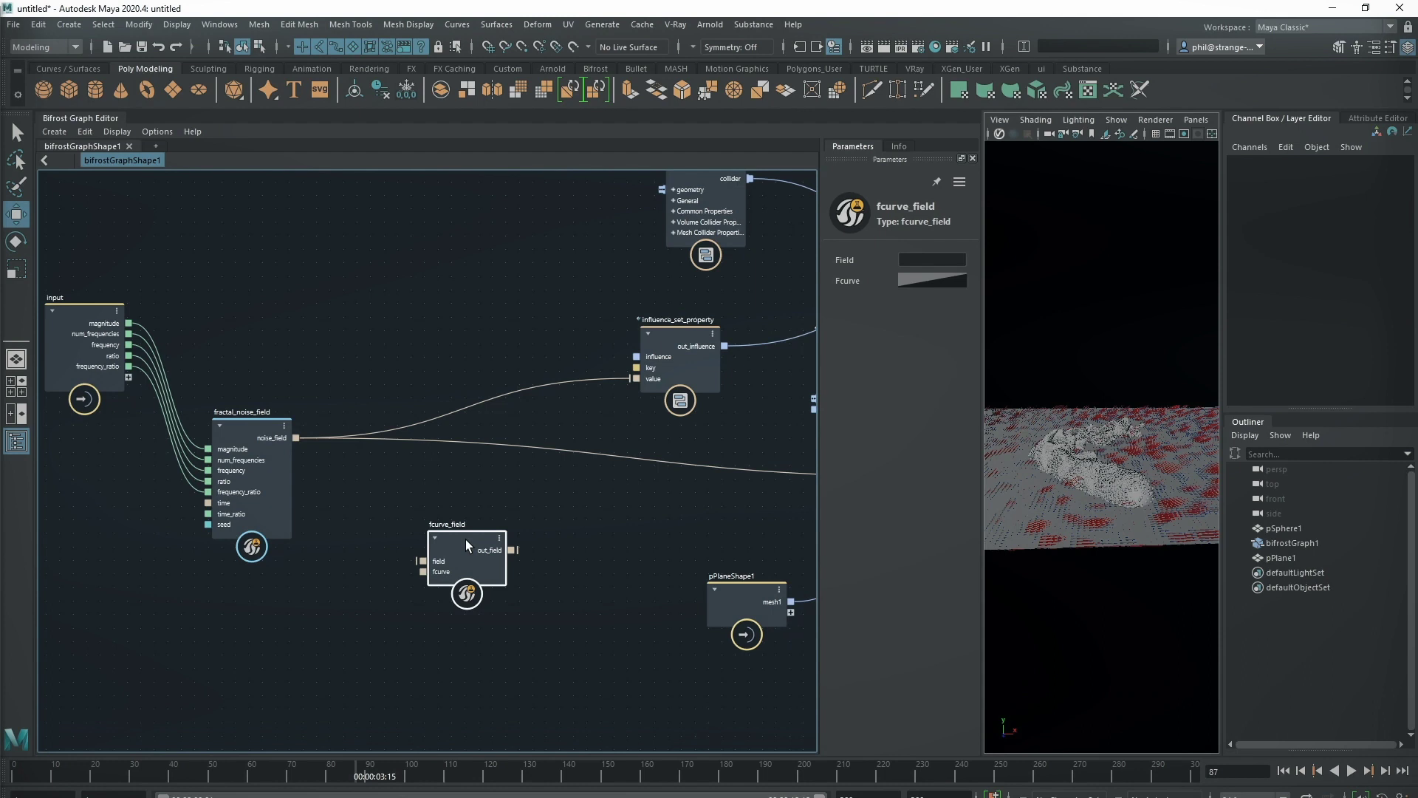
mouse_move(1191, 557)
left_mouse_down("alt")
mouse_move(1171, 580)
mouse_move(1165, 559)
left_mouse_up("alt")
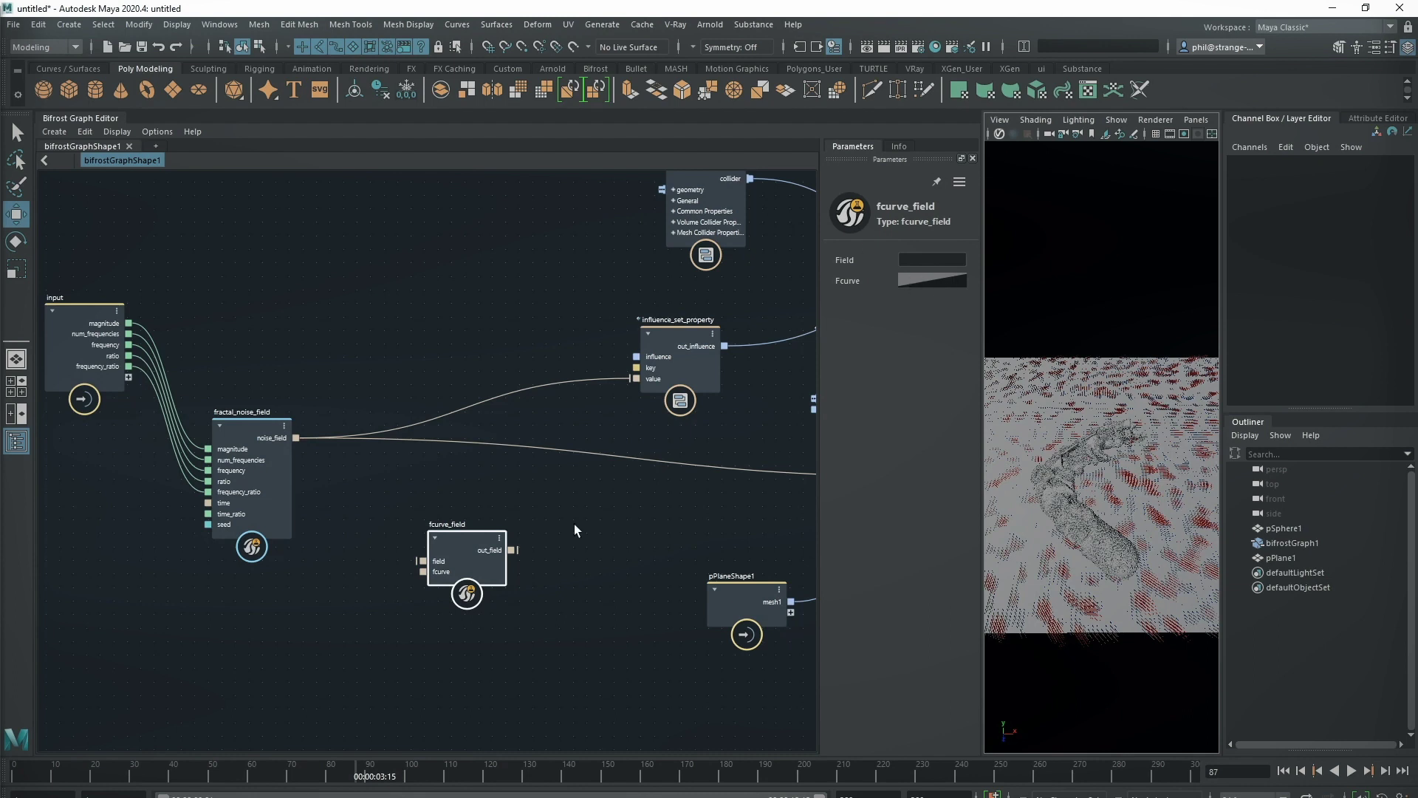
Connect noise_field to the field port of fcurve_field, disconnect it from value of influence_set_property, and reposition fcurve_field.
middle_click_drag(538, 534, 462, 526)
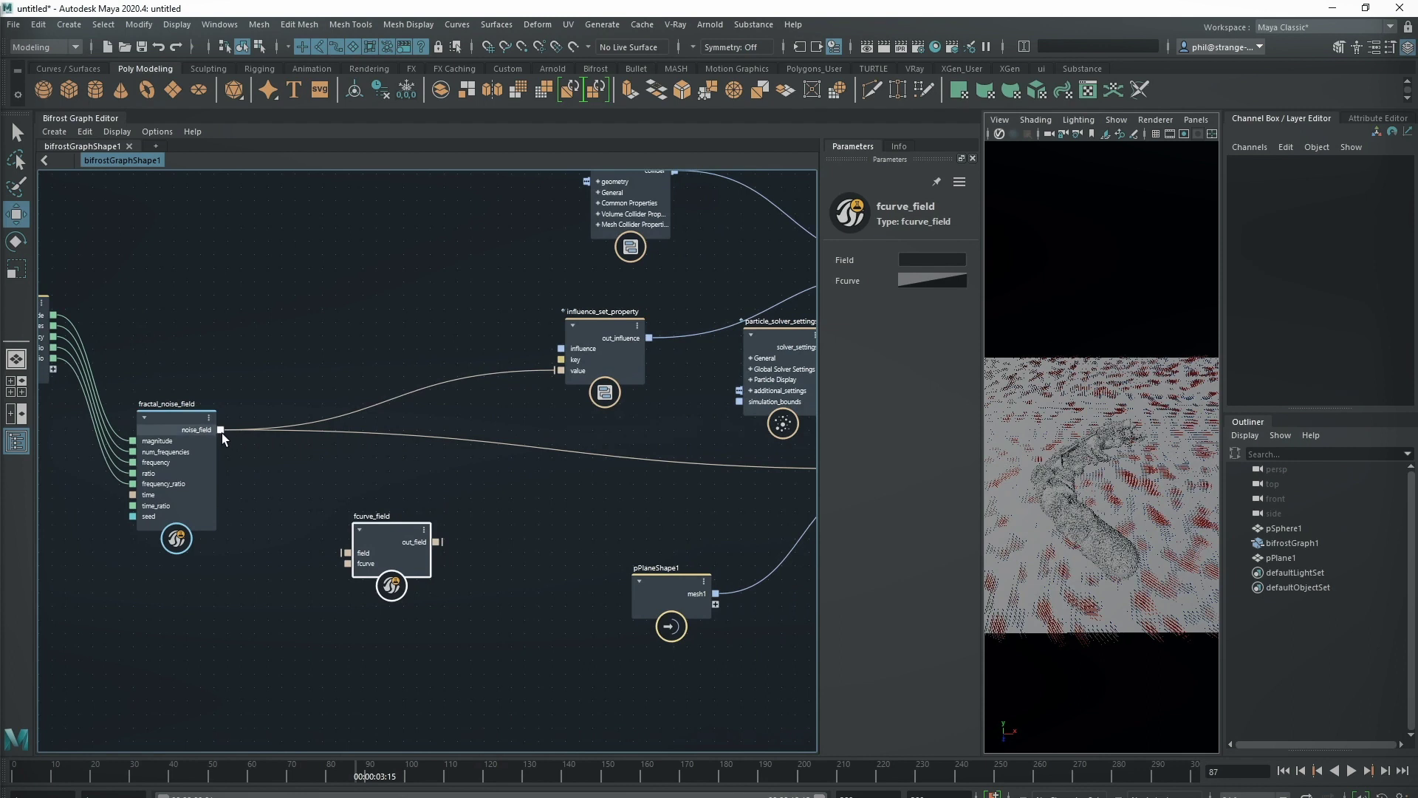
left_click_drag(220, 430, 348, 552)
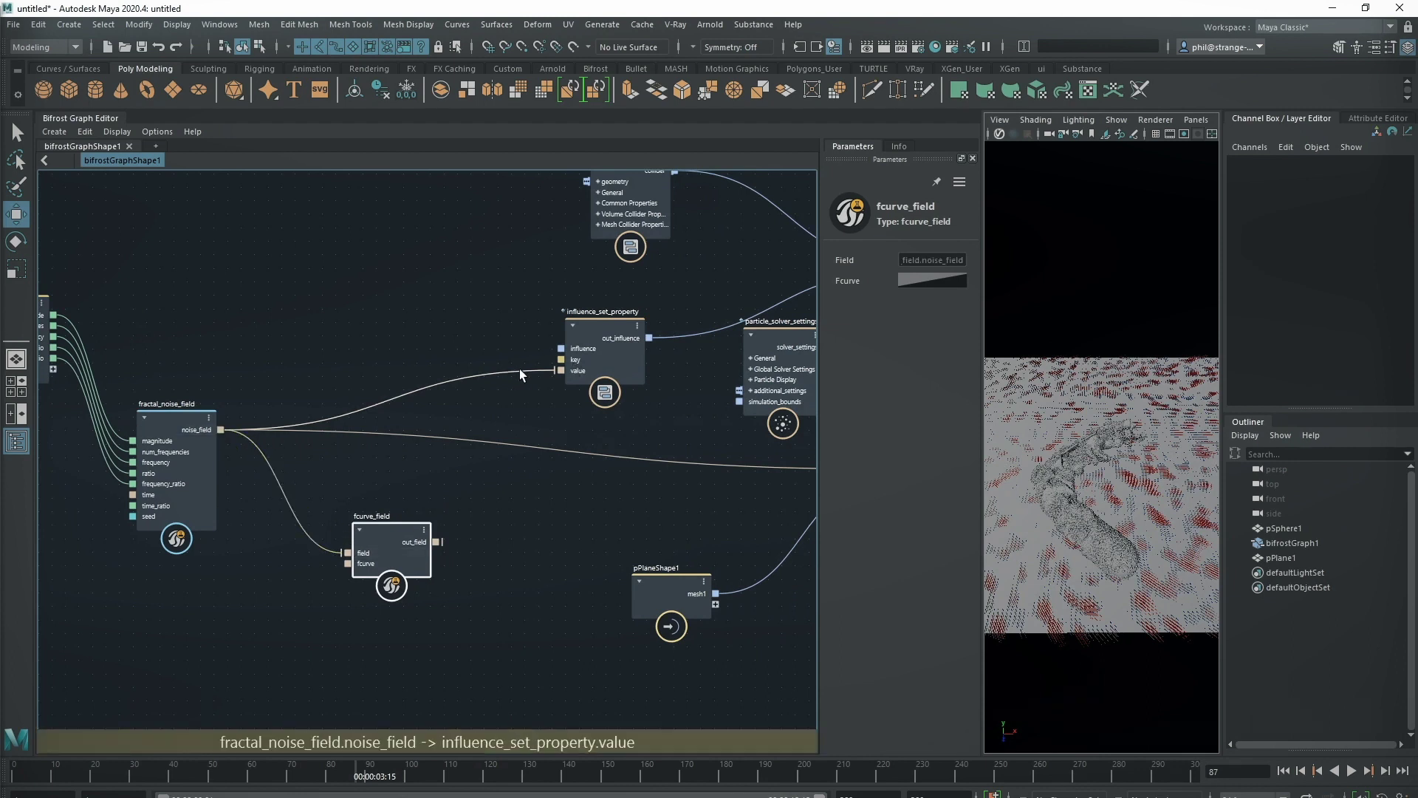
left_click_drag(520, 370, 471, 521)
middle_click_drag(485, 516, 554, 507)
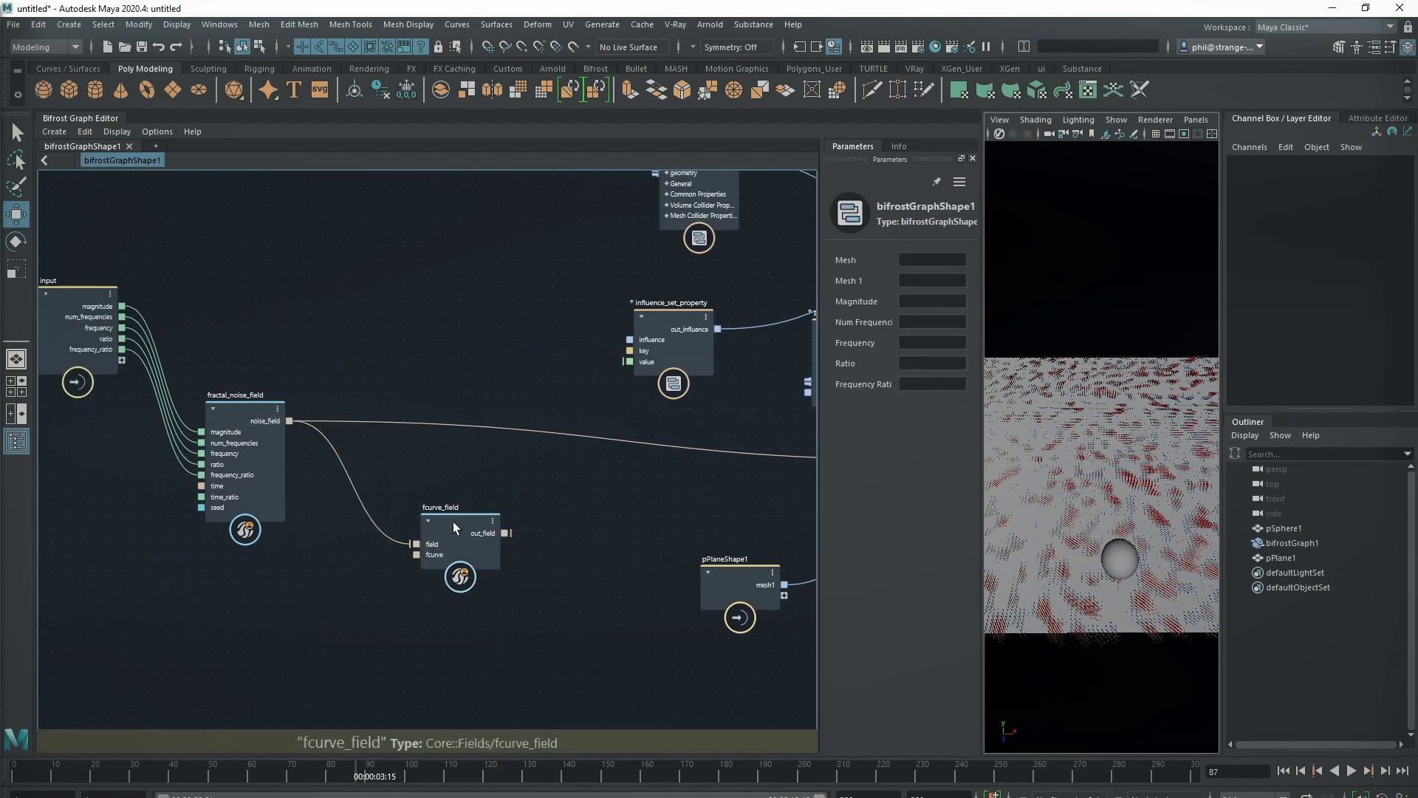
left_click_drag(454, 521, 424, 560)
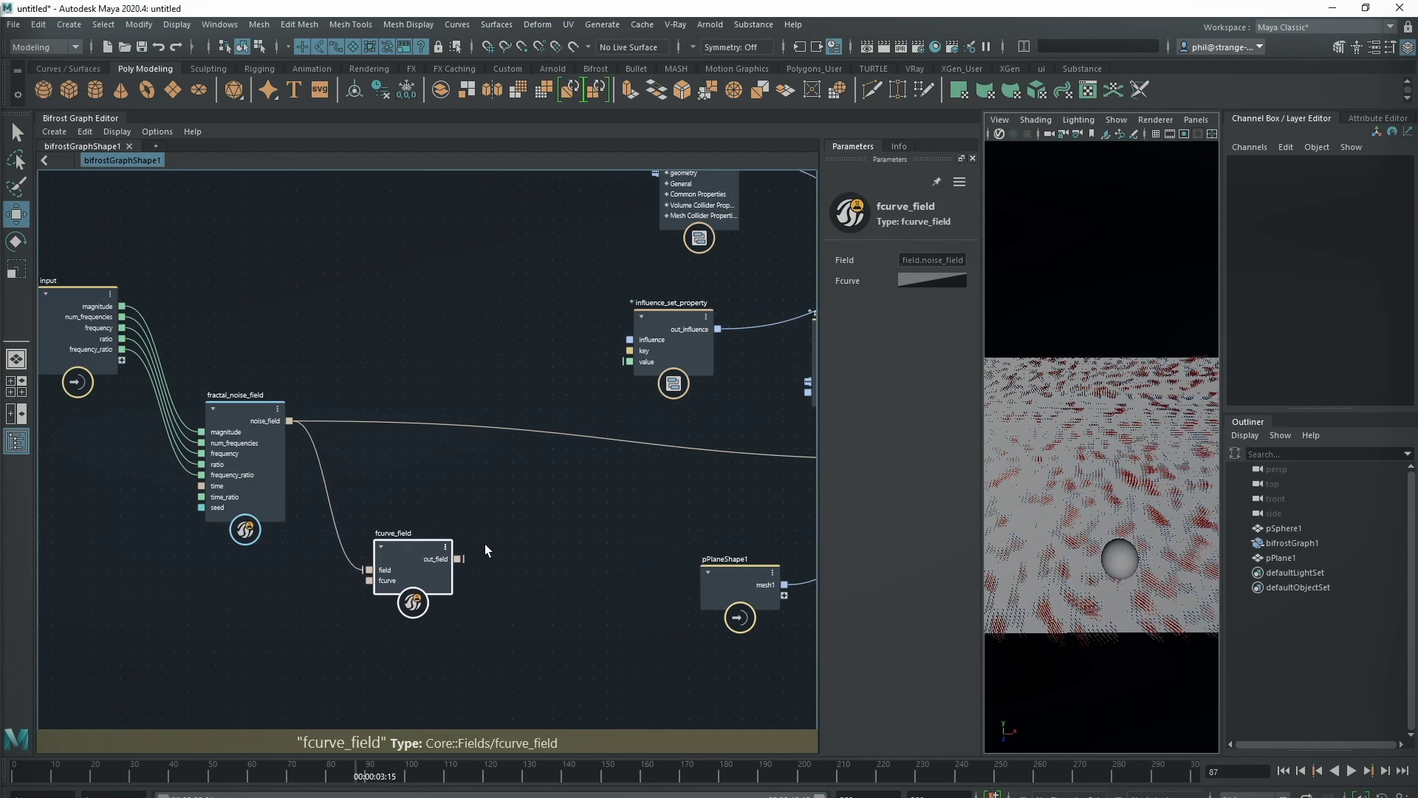
Add a gradient_field node, connect out_field of fcurve_field to its scalar_field, and arrange the two nodes.
key("Tab")
type("gradien")
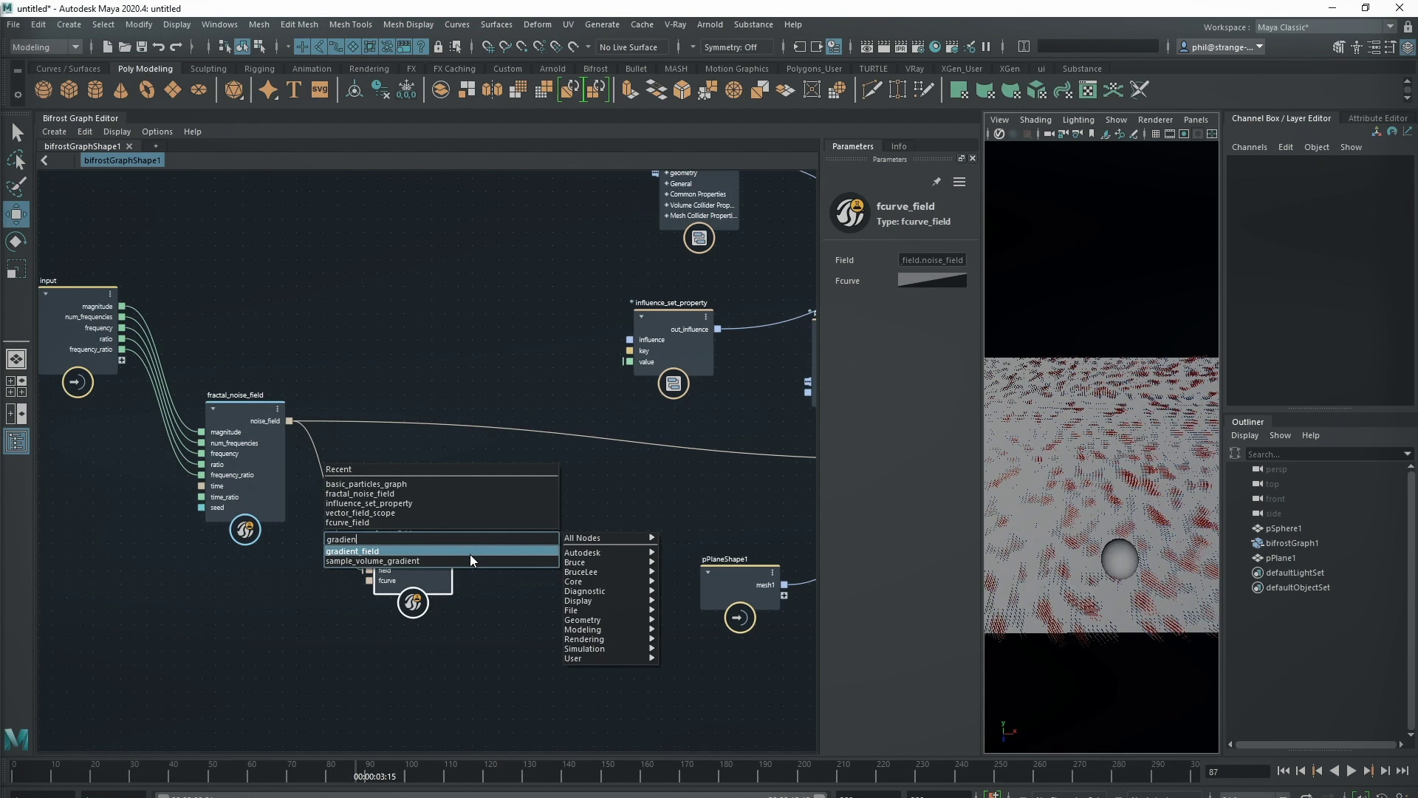
left_click(470, 554)
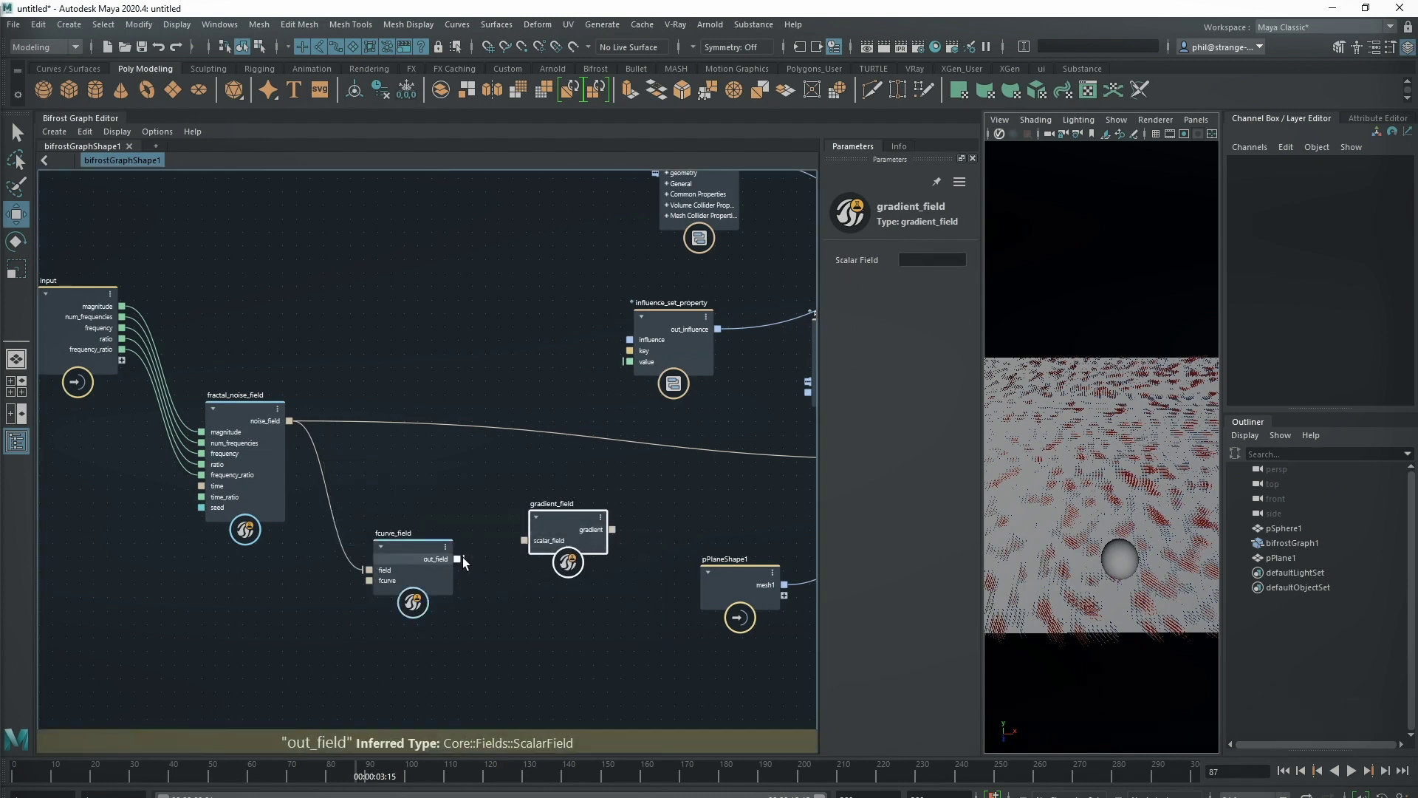
left_click_drag(458, 559, 524, 540)
left_click_drag(400, 557, 383, 572)
left_click_drag(543, 542, 537, 554)
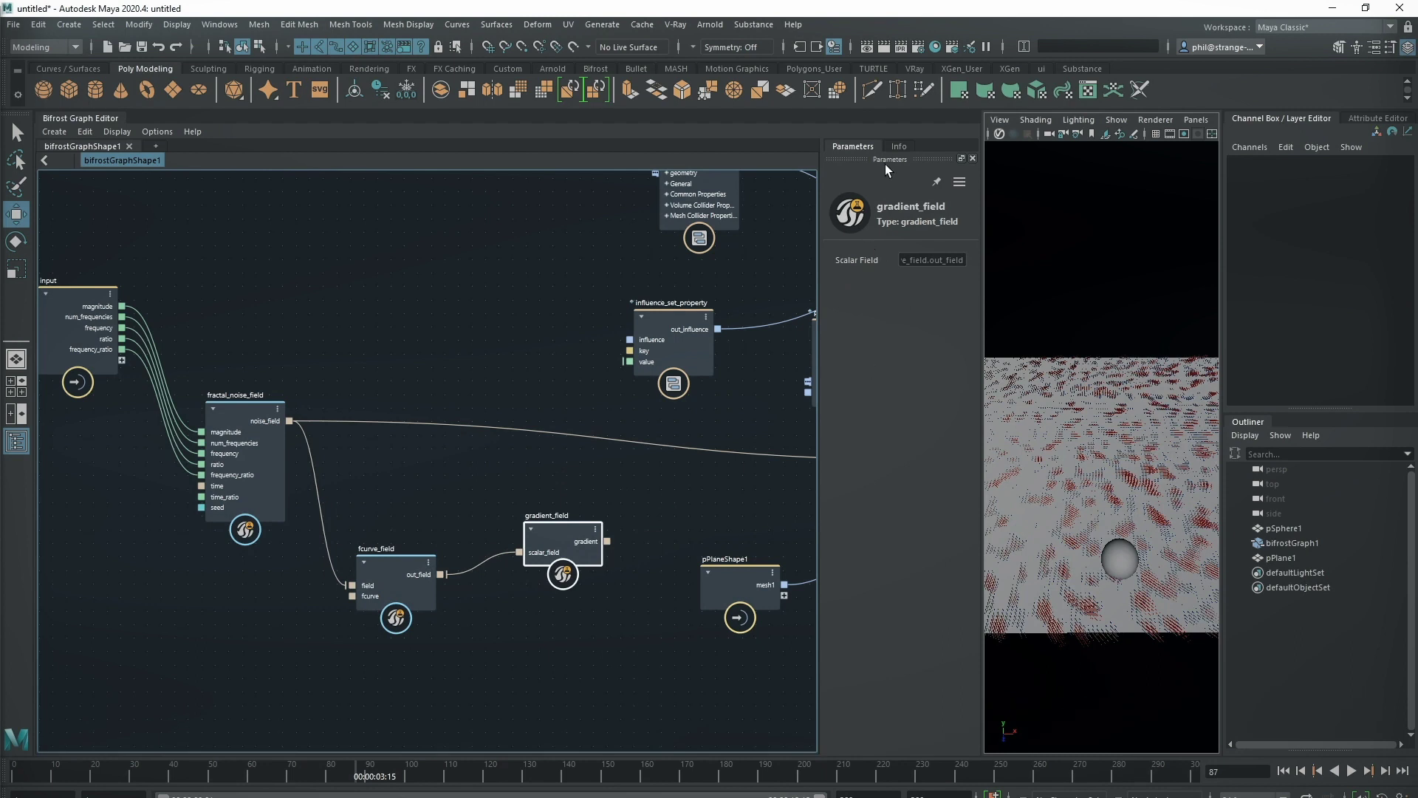
Open the help description of the gradient_field node.
left_click(898, 147)
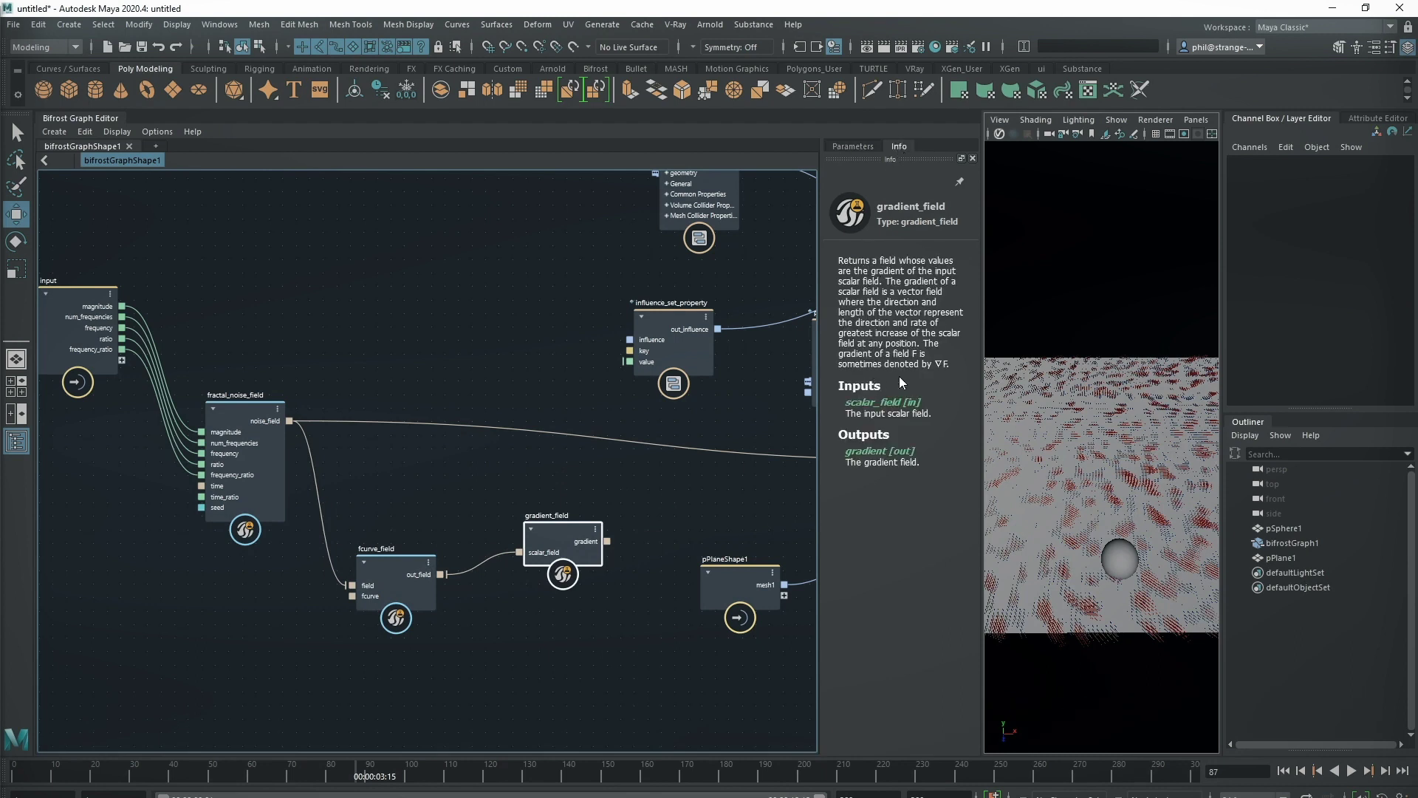
Add a vector_field node to the graph and place it between the input and influence_set_property nodes.
left_click(867, 145)
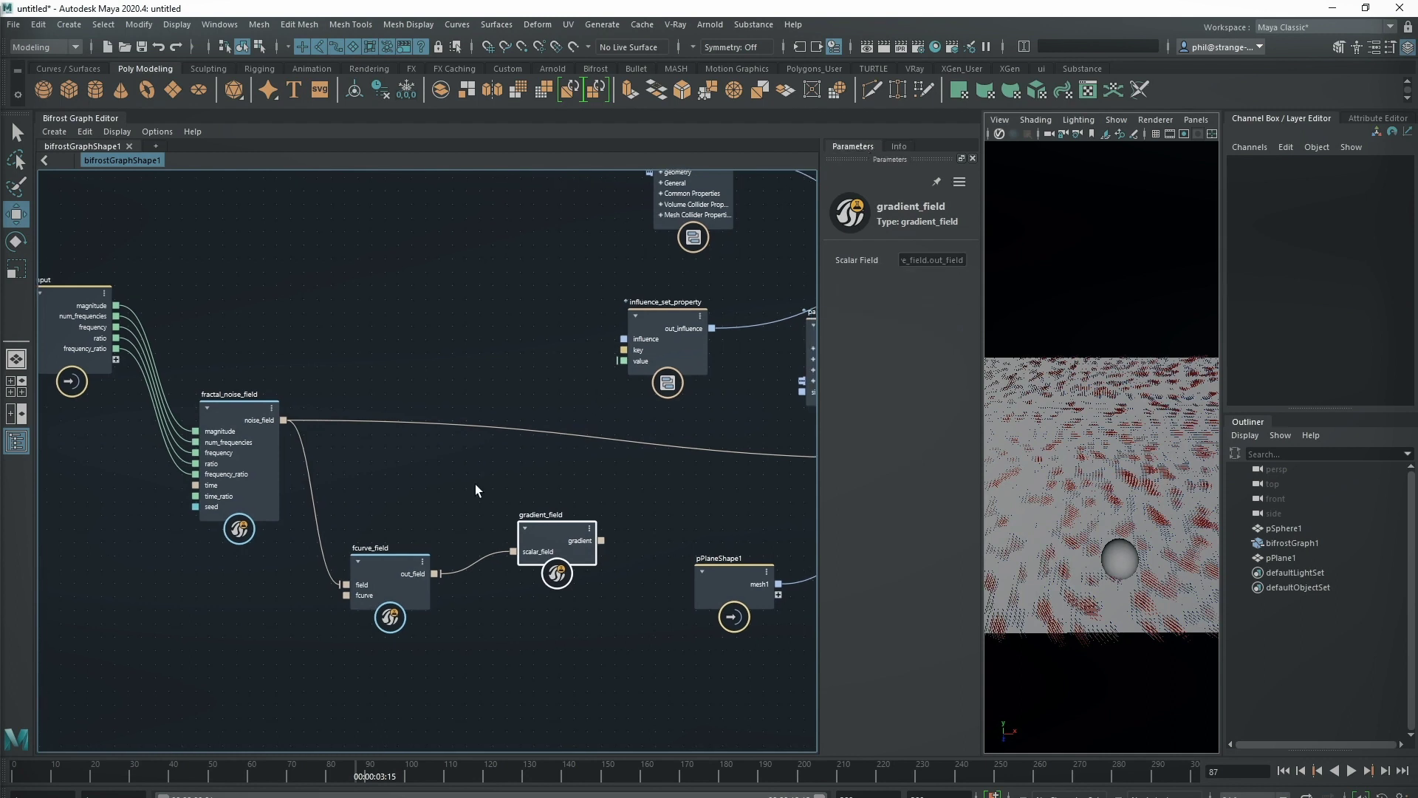
left_click(408, 343)
key("Tab")
type("vecto")
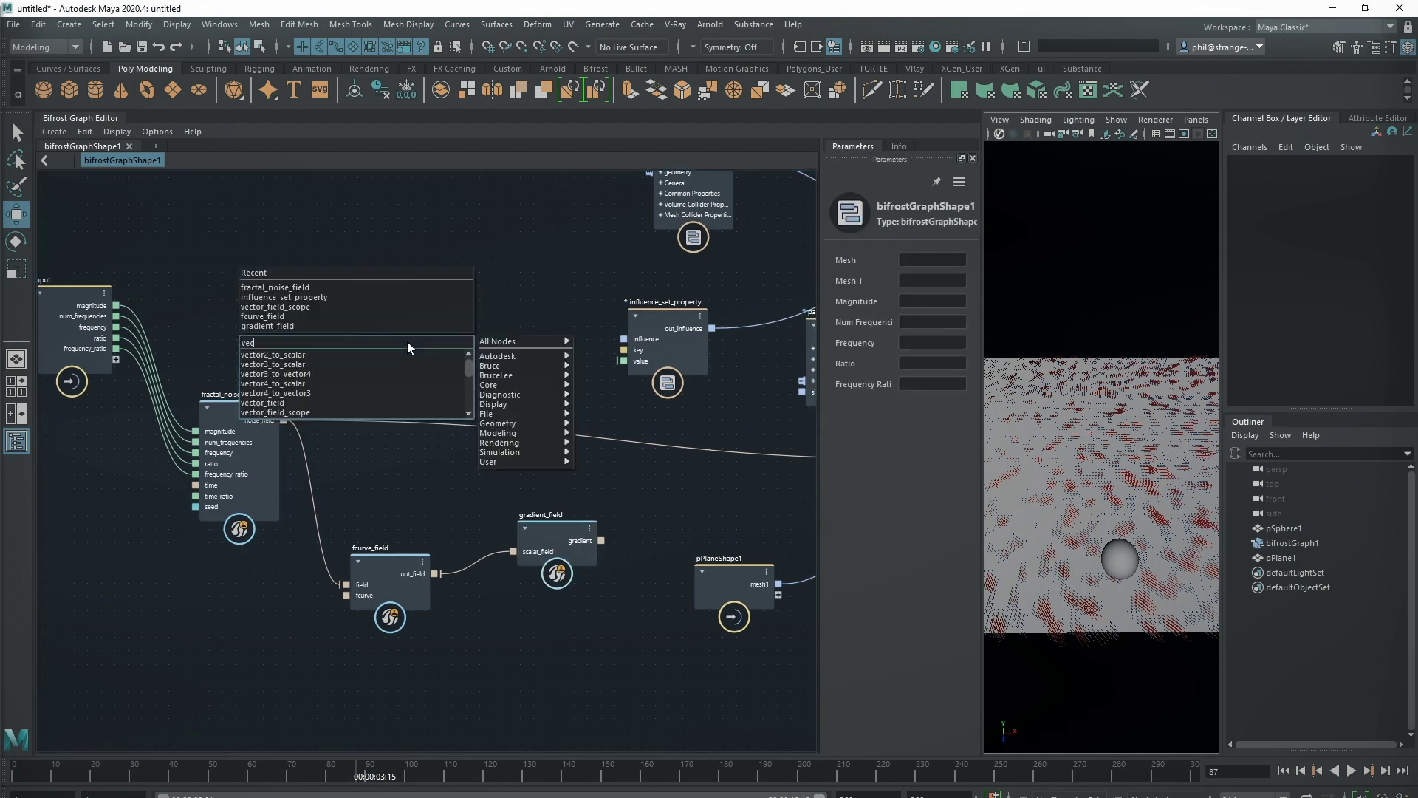
left_click(368, 402)
left_click_drag(407, 367, 400, 336)
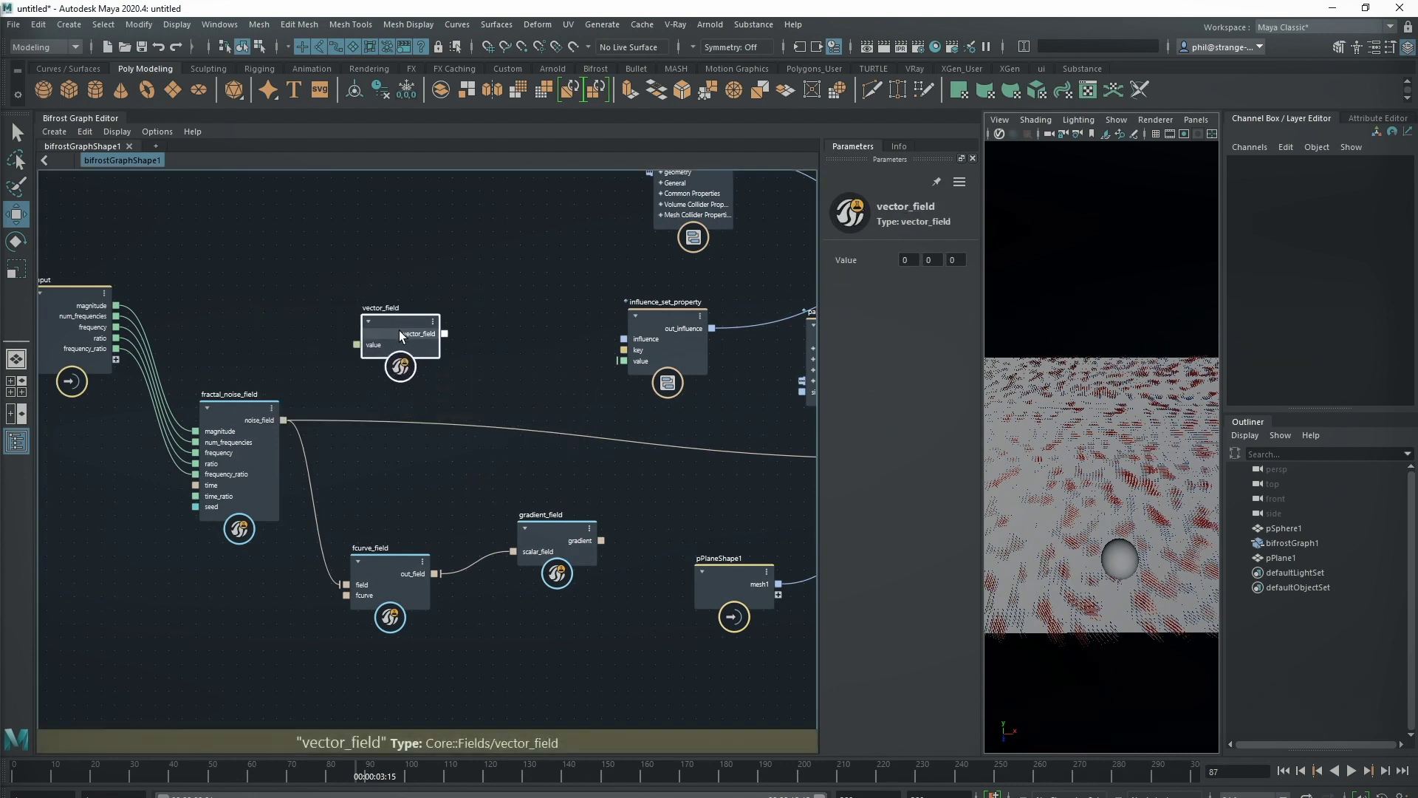
key("Tab")
key("Tab")
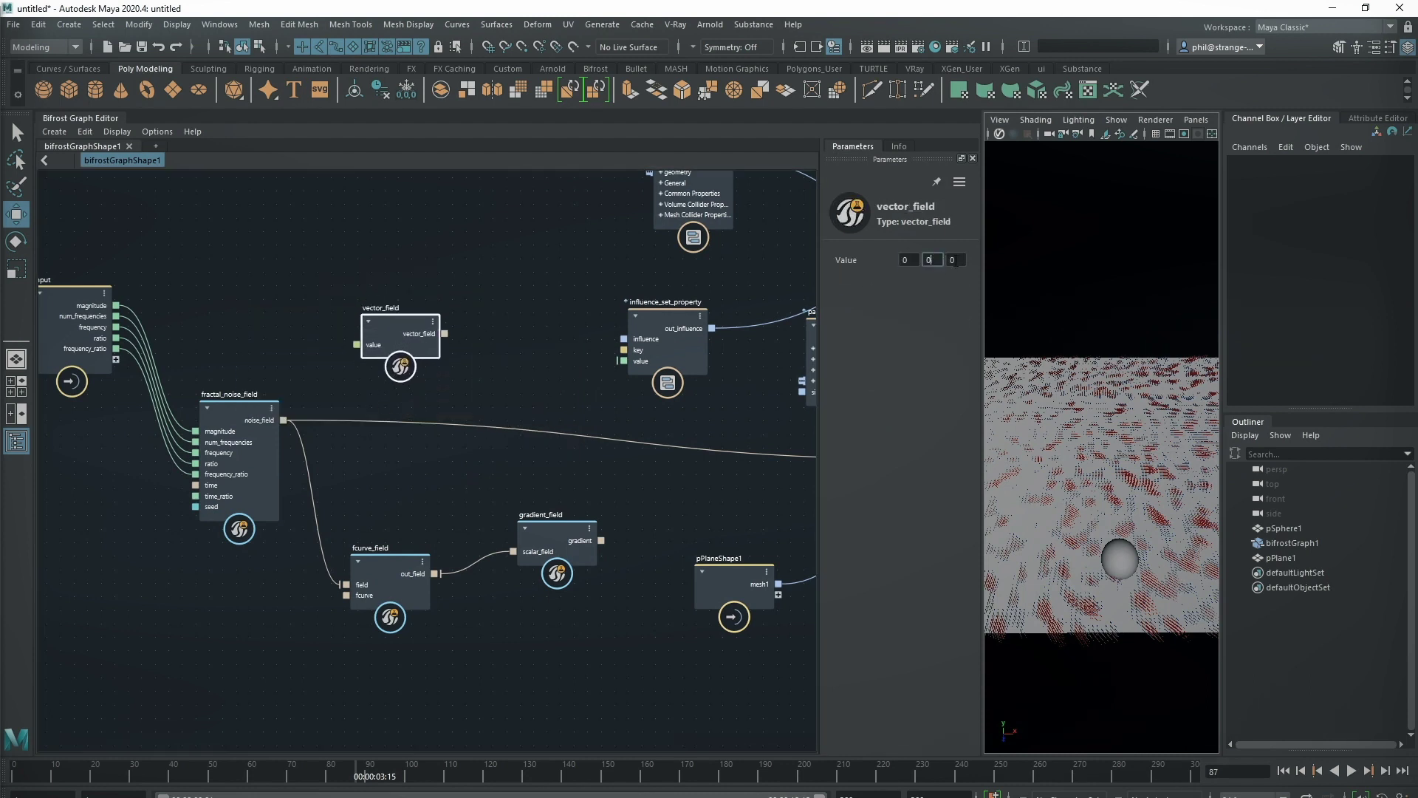
left_click_drag(1130, 493, 1149, 415, "alt")
left_click_drag(365, 339, 399, 337)
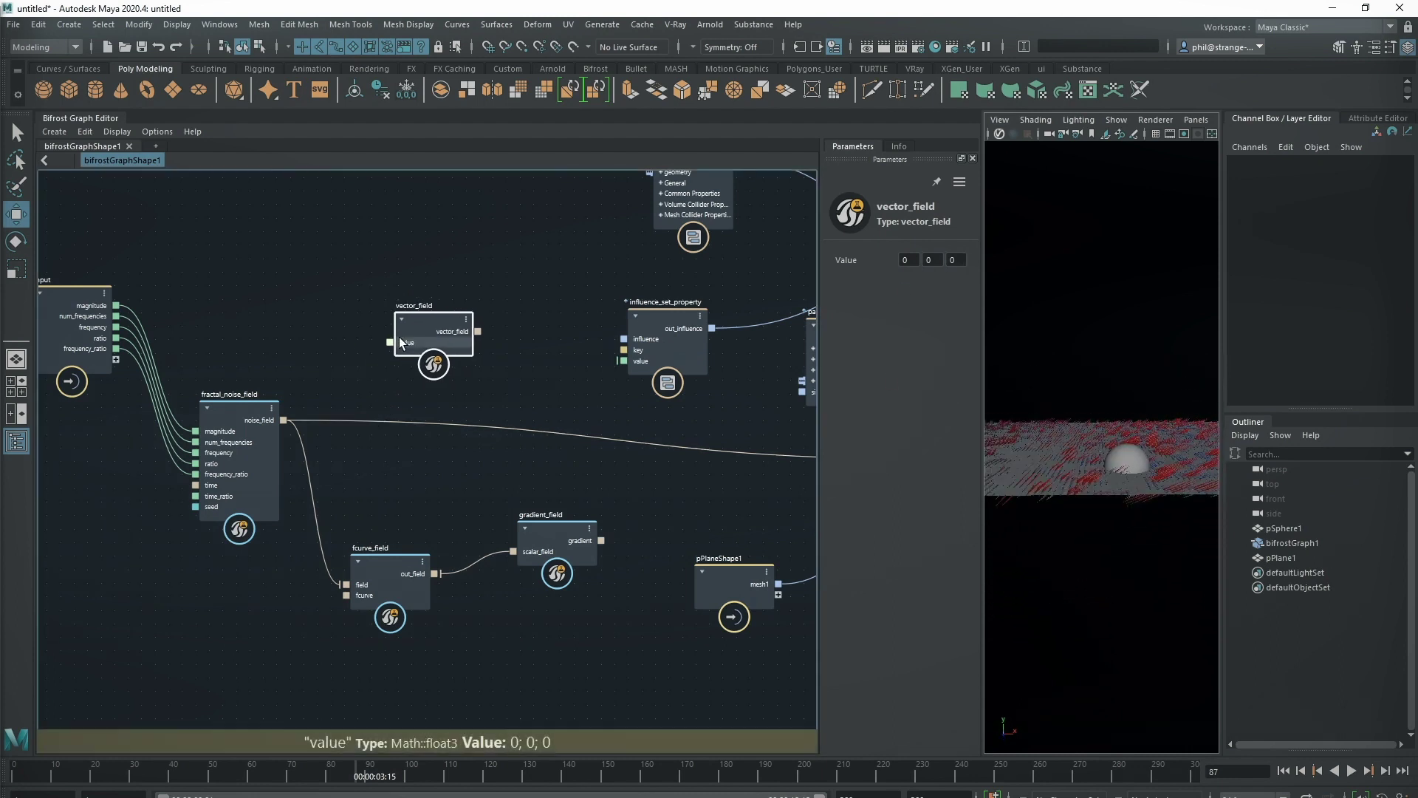
Rearrange the gradient_field, fcurve_field, vector_field and influence_set_property nodes to make room for another node.
left_click_drag(534, 535, 508, 532)
left_click_drag(398, 571, 376, 579)
left_click_drag(501, 532, 477, 521)
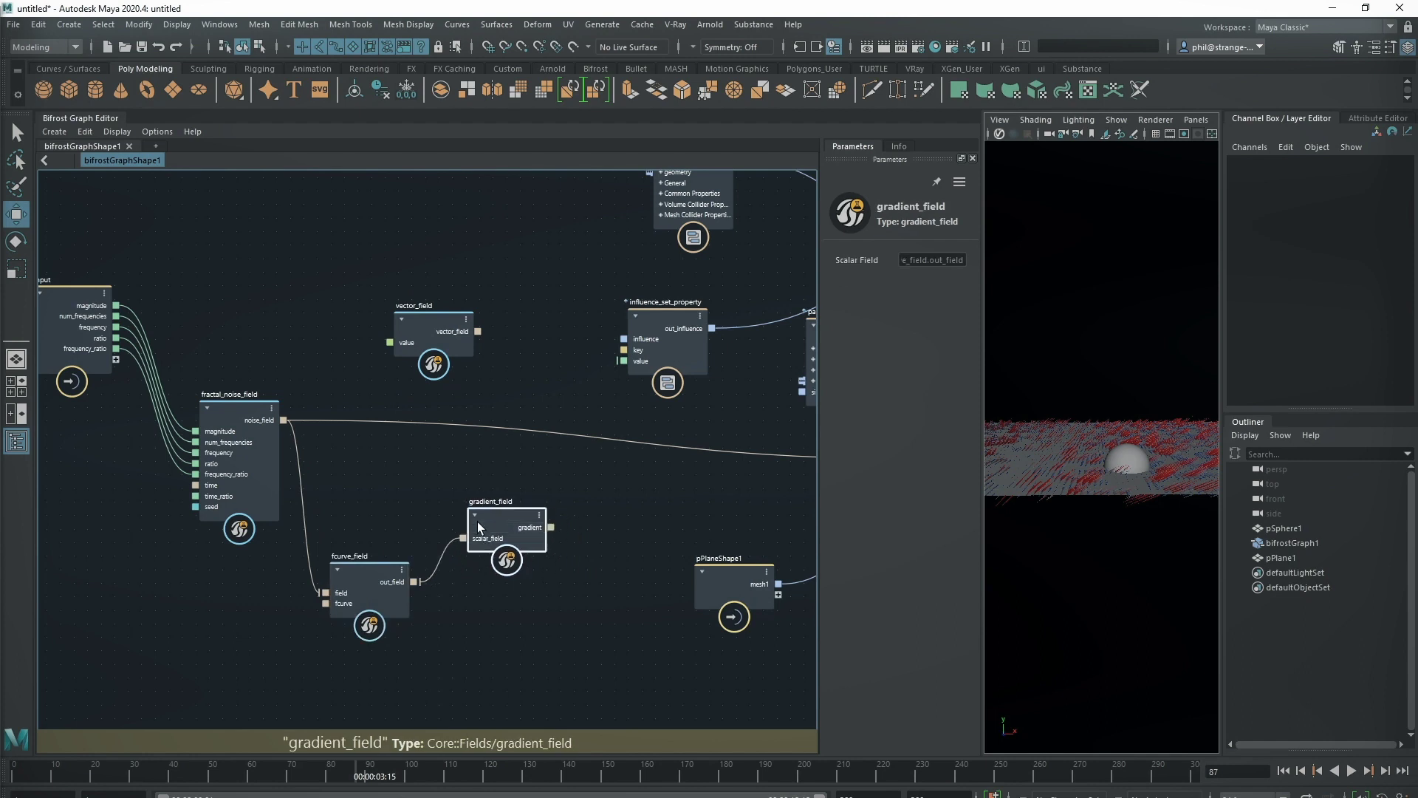
left_click_drag(435, 329, 503, 363)
left_click_drag(505, 514, 503, 515)
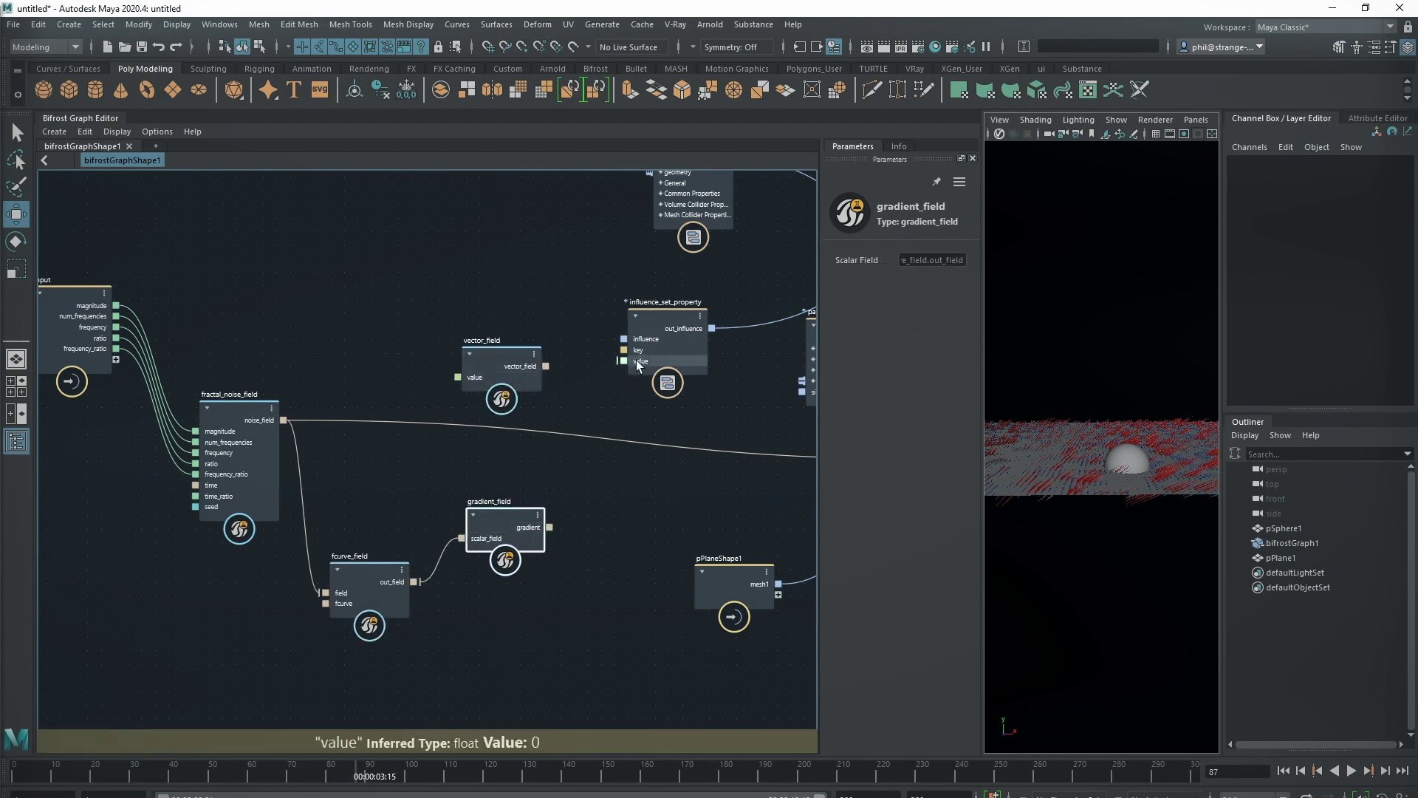
left_click_drag(636, 361, 657, 325)
left_click_drag(511, 367, 518, 388)
middle_click_drag(615, 480, 548, 470)
Add a cross node, connecting vector_field to its first port and gradient to its second port.
key("Tab")
type("cross")
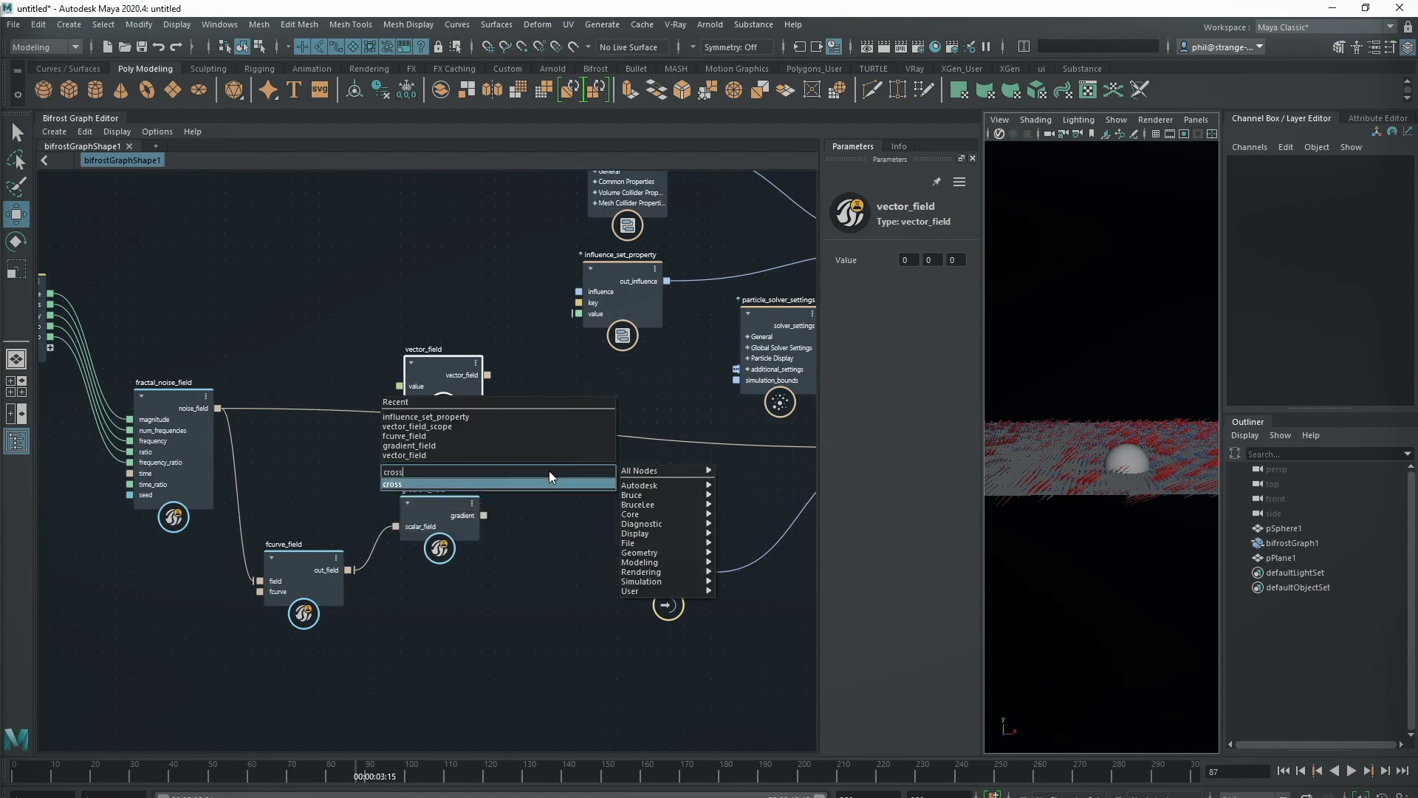
key("Return")
left_click_drag(548, 470, 614, 380)
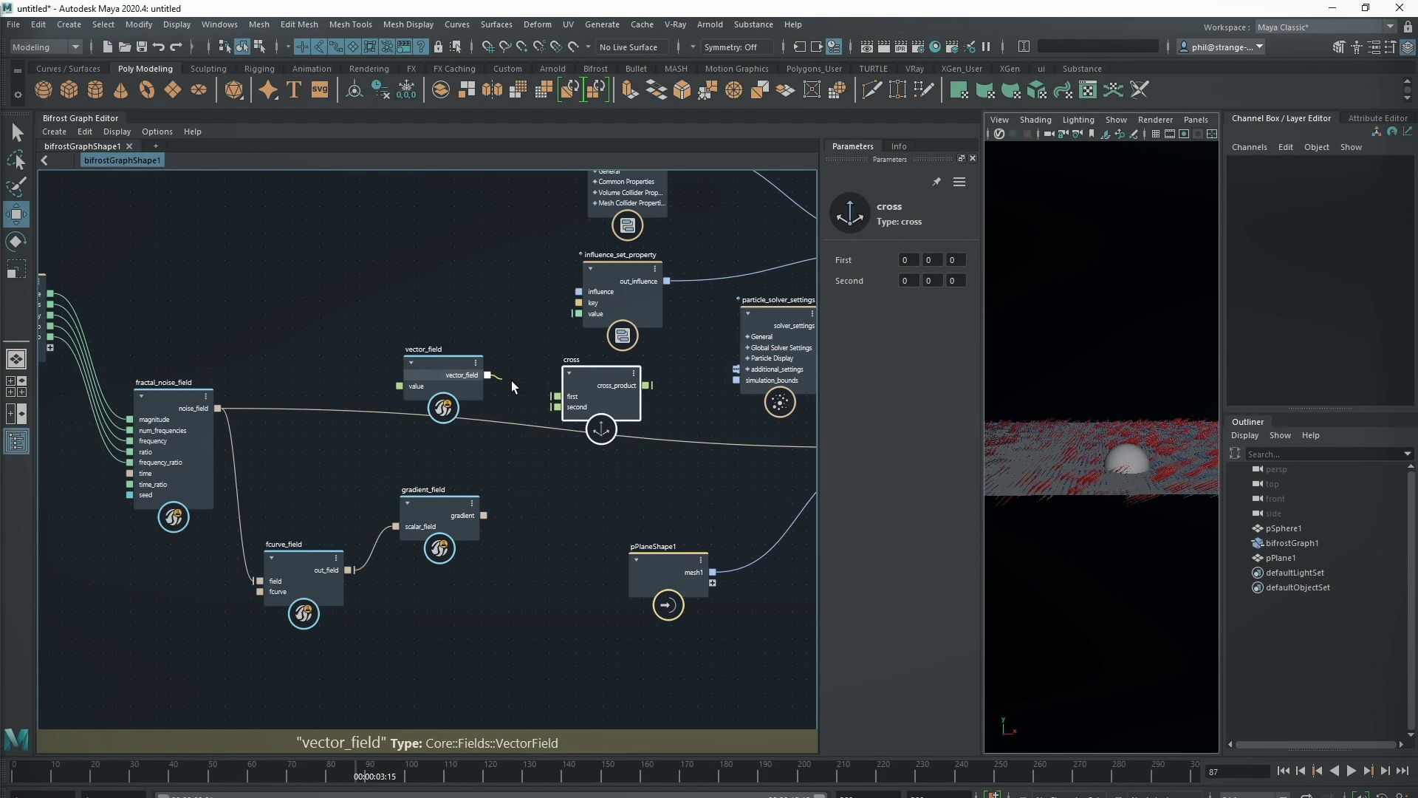
left_click_drag(511, 385, 573, 397)
left_click_drag(483, 514, 553, 496)
Reposition particle_solver_settings and influence_set_property, and connect cross_product to the value port of influence_set_property.
key("f")
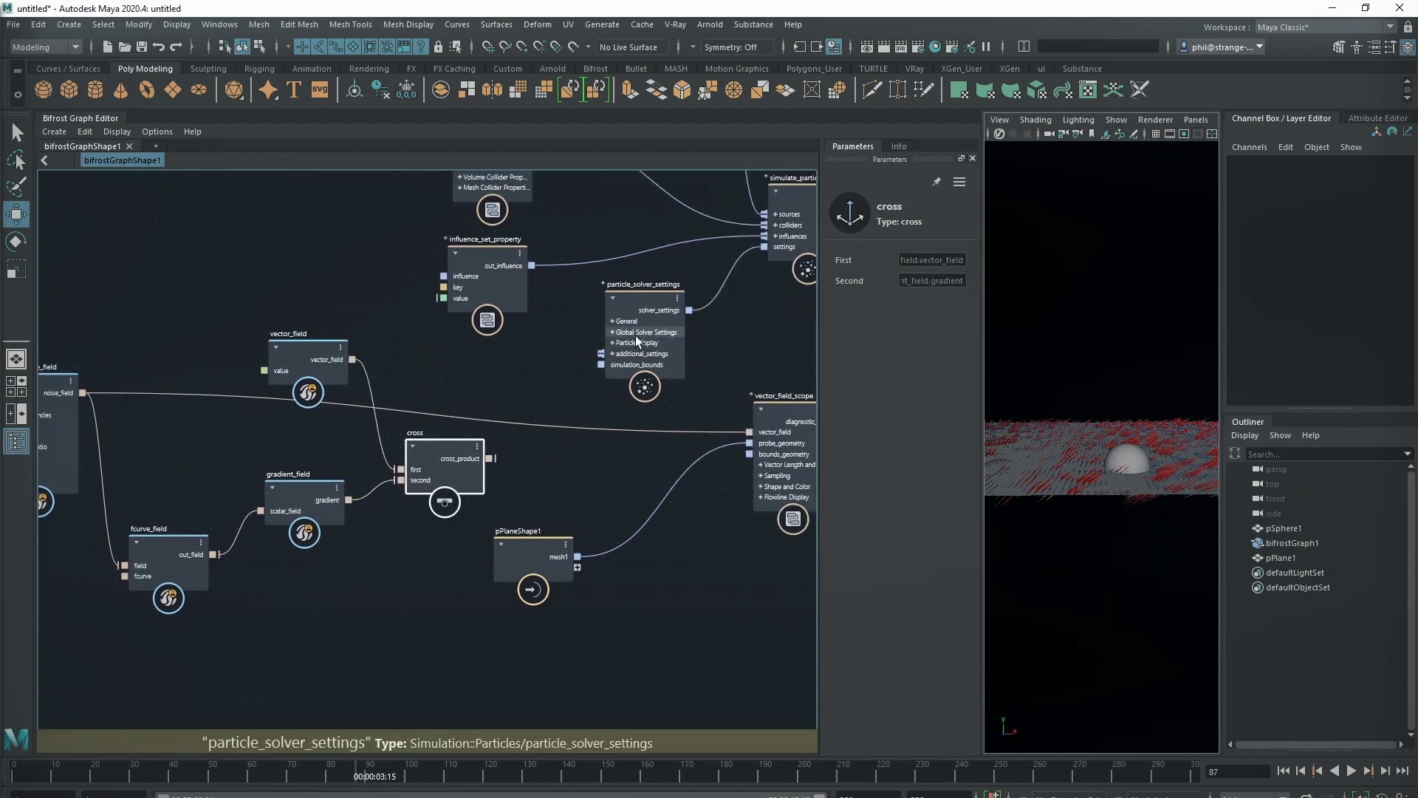
left_click_drag(636, 341, 720, 353)
left_click_drag(494, 289, 577, 319)
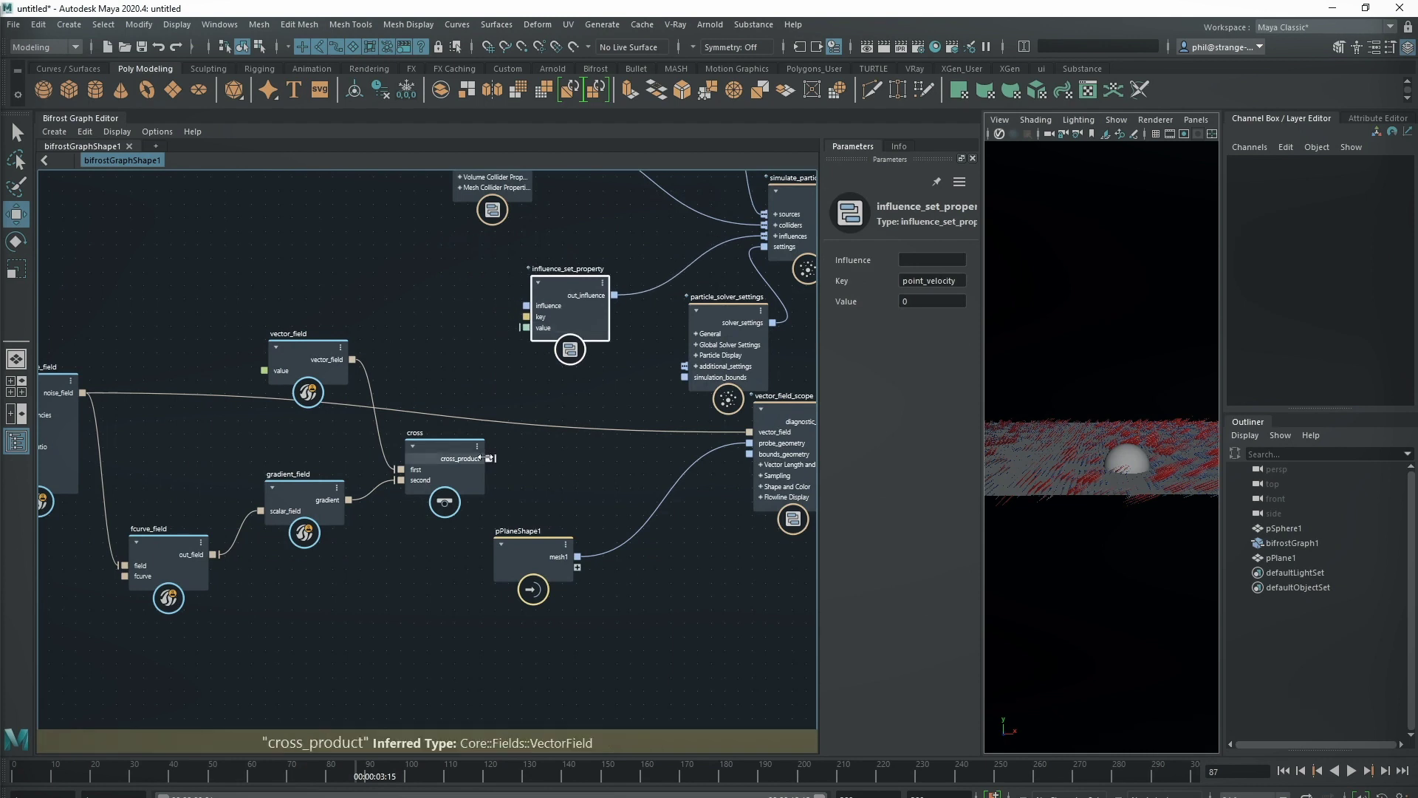
left_click_drag(490, 458, 525, 327)
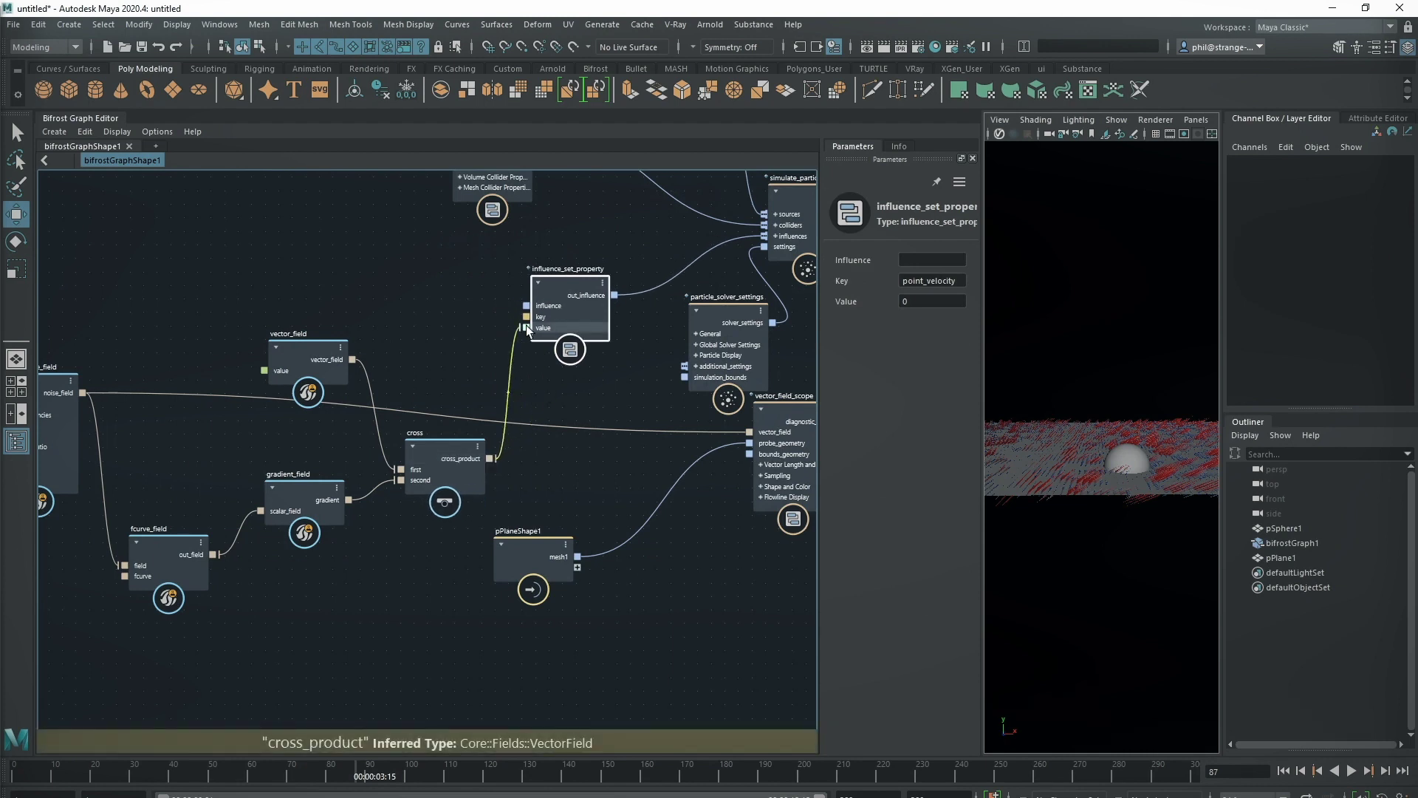
key("a")
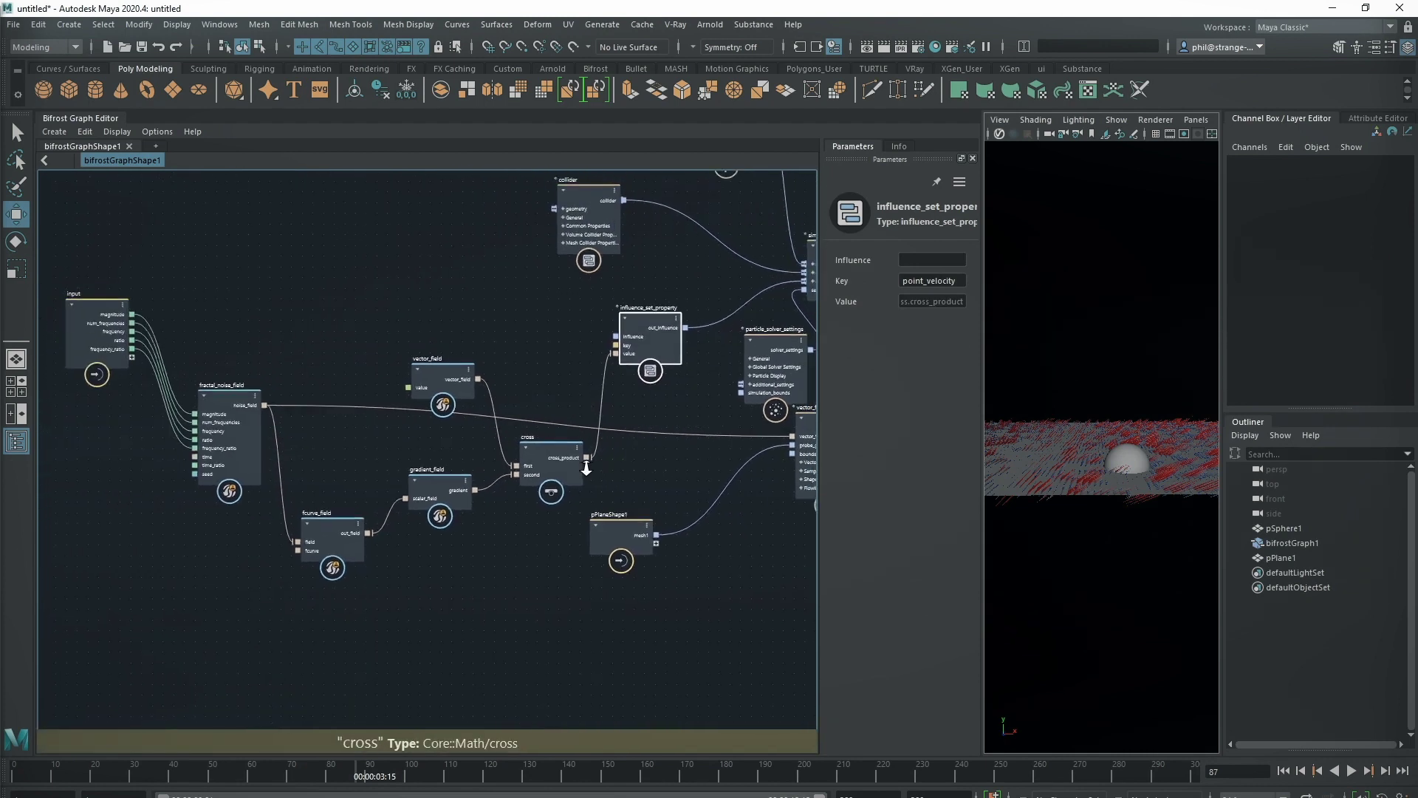
Replace the noise_field connection into vector_field_scope with cross_product from the cross node, and move pPlaneShape1 lower.
left_click(509, 463)
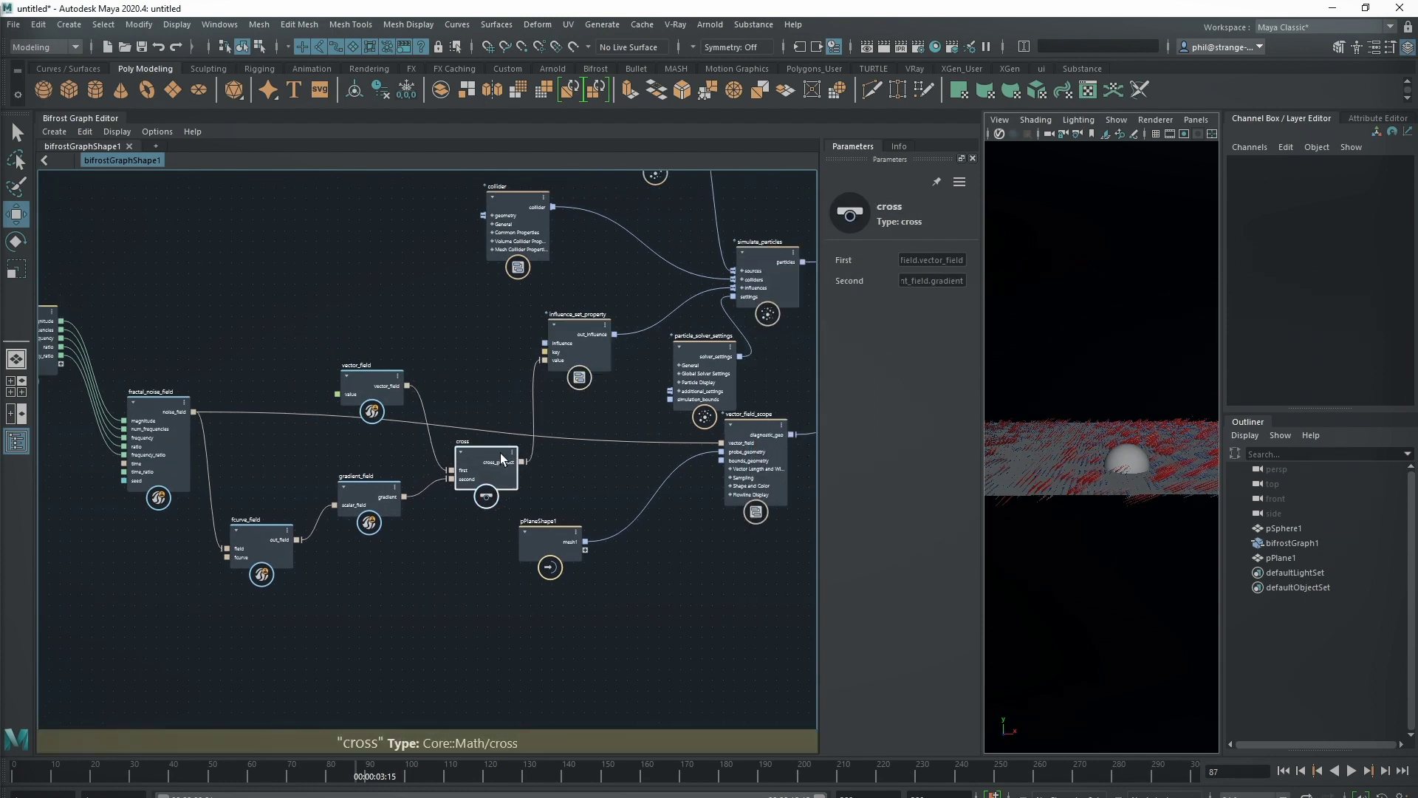
middle_click_drag(557, 406, 440, 405)
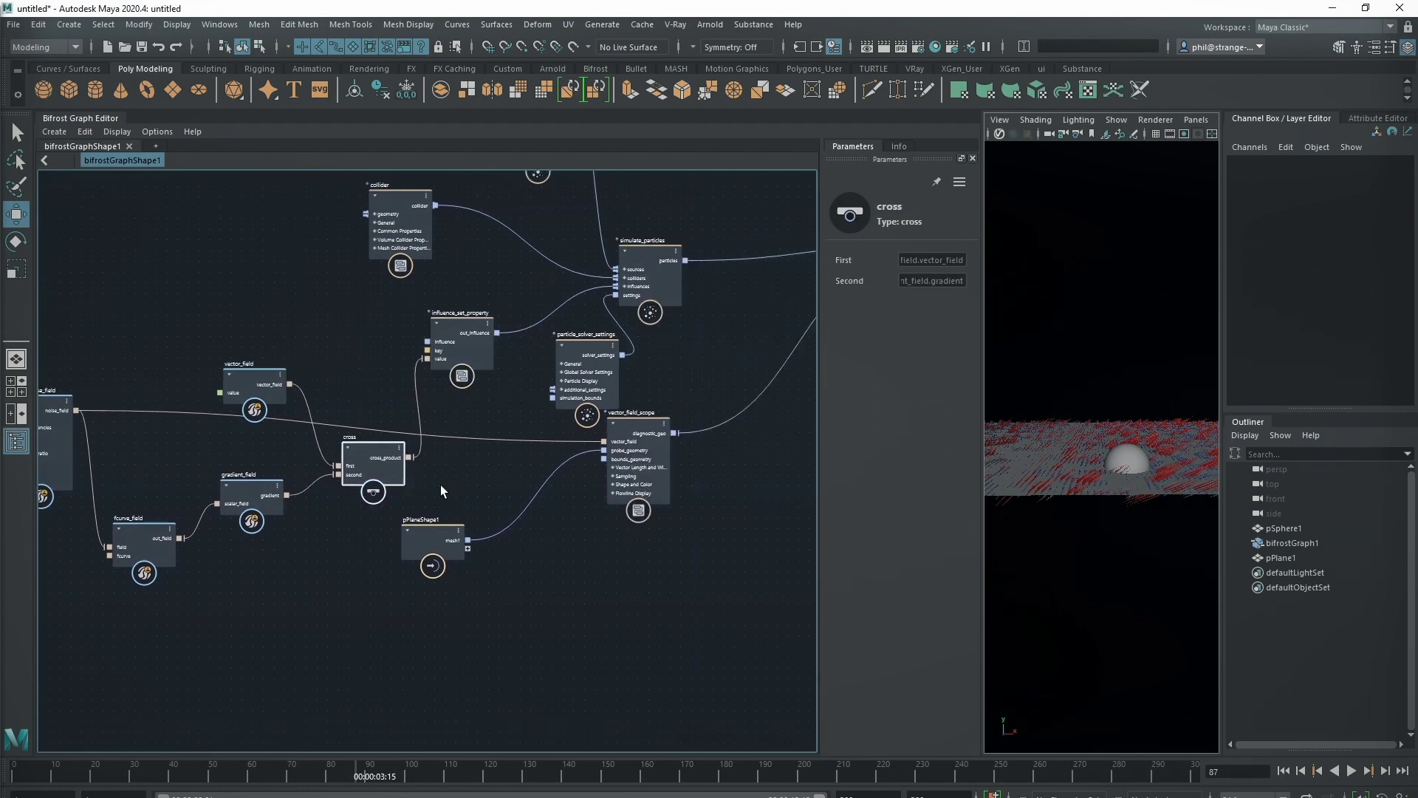
left_click_drag(638, 438, 690, 476)
left_click(566, 476)
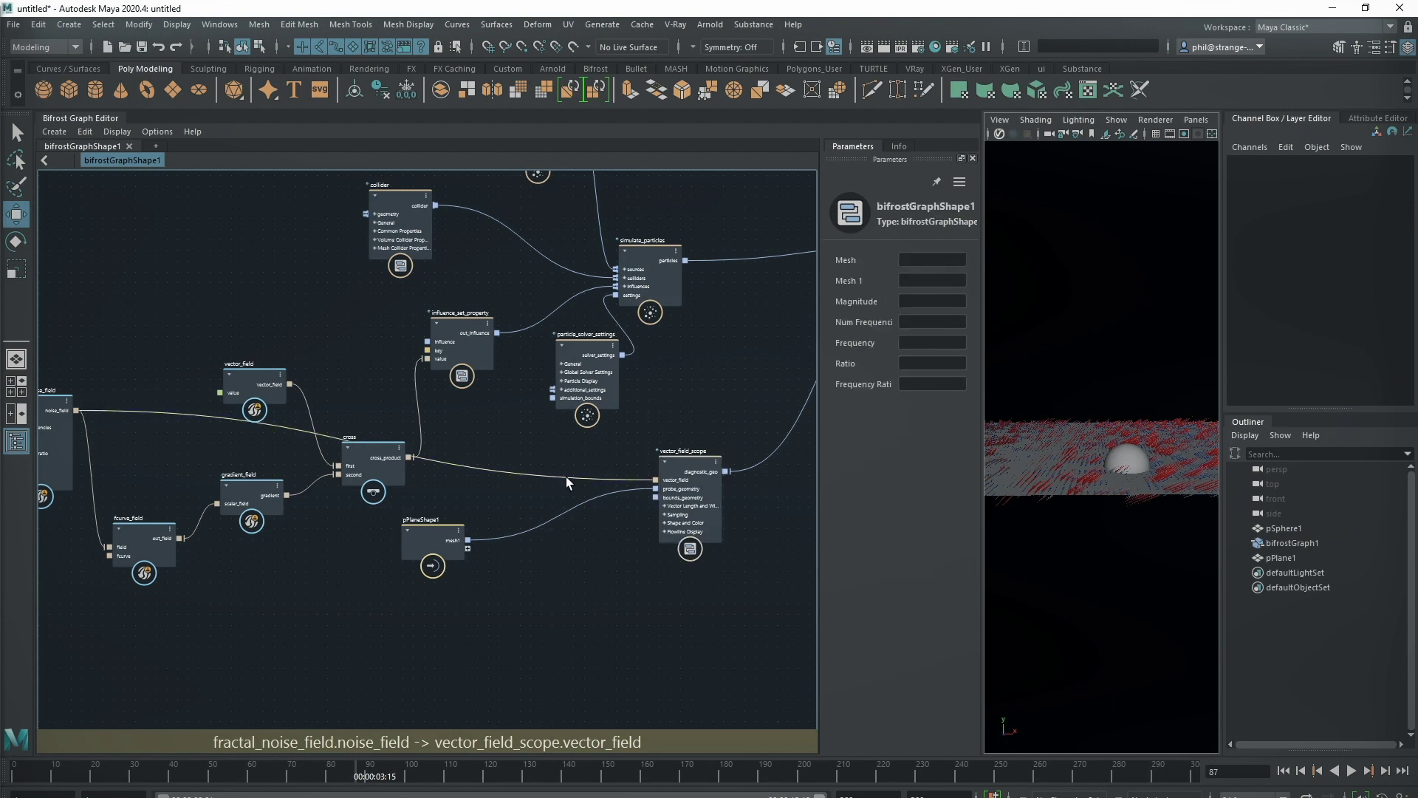
key("Delete")
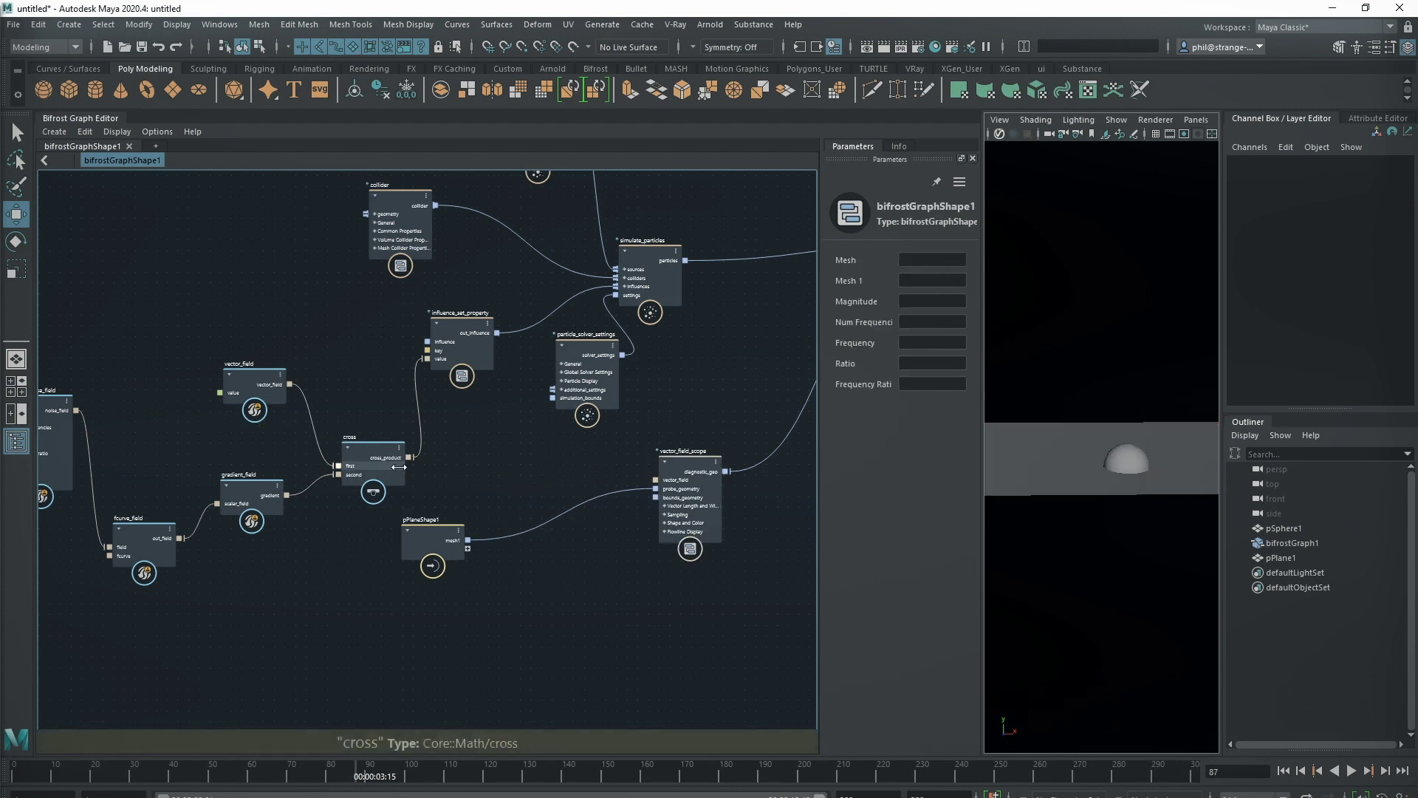
left_click_drag(409, 457, 638, 440)
left_click_drag(425, 547, 452, 590)
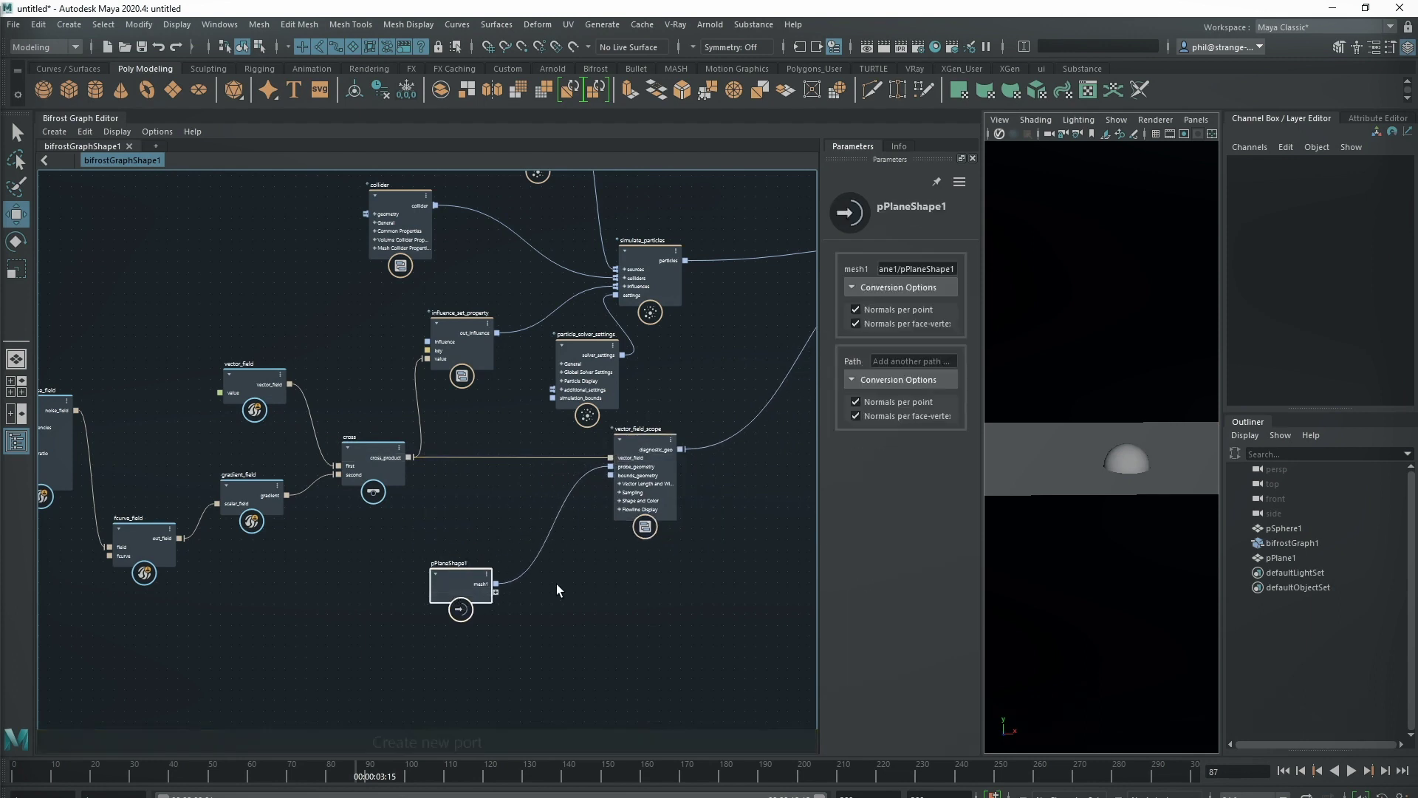
Set the vector_field node's value to 1, 0.2, 0.2.
middle_click_drag(285, 569, 322, 586)
left_click_drag(268, 417, 238, 423)
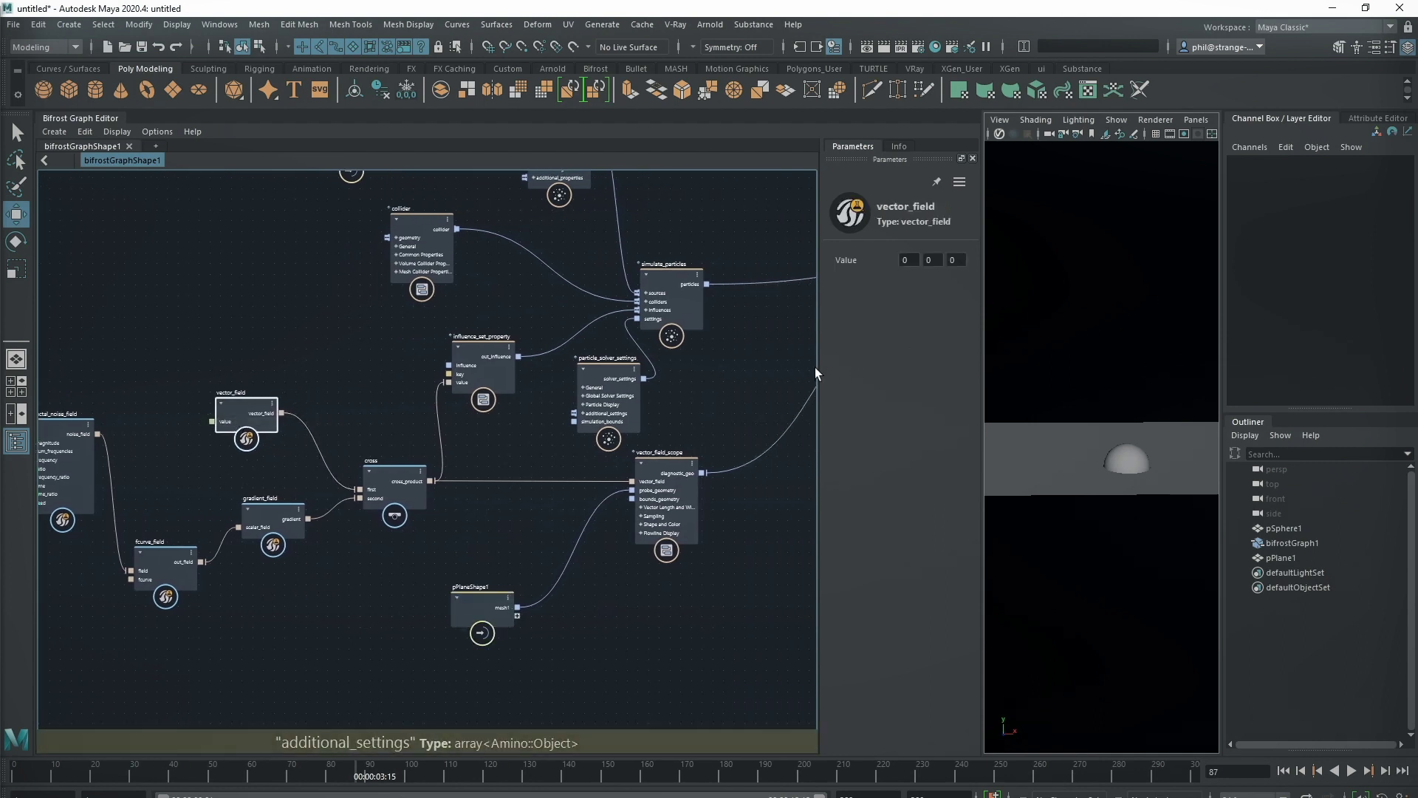
left_click_drag(817, 373, 741, 374)
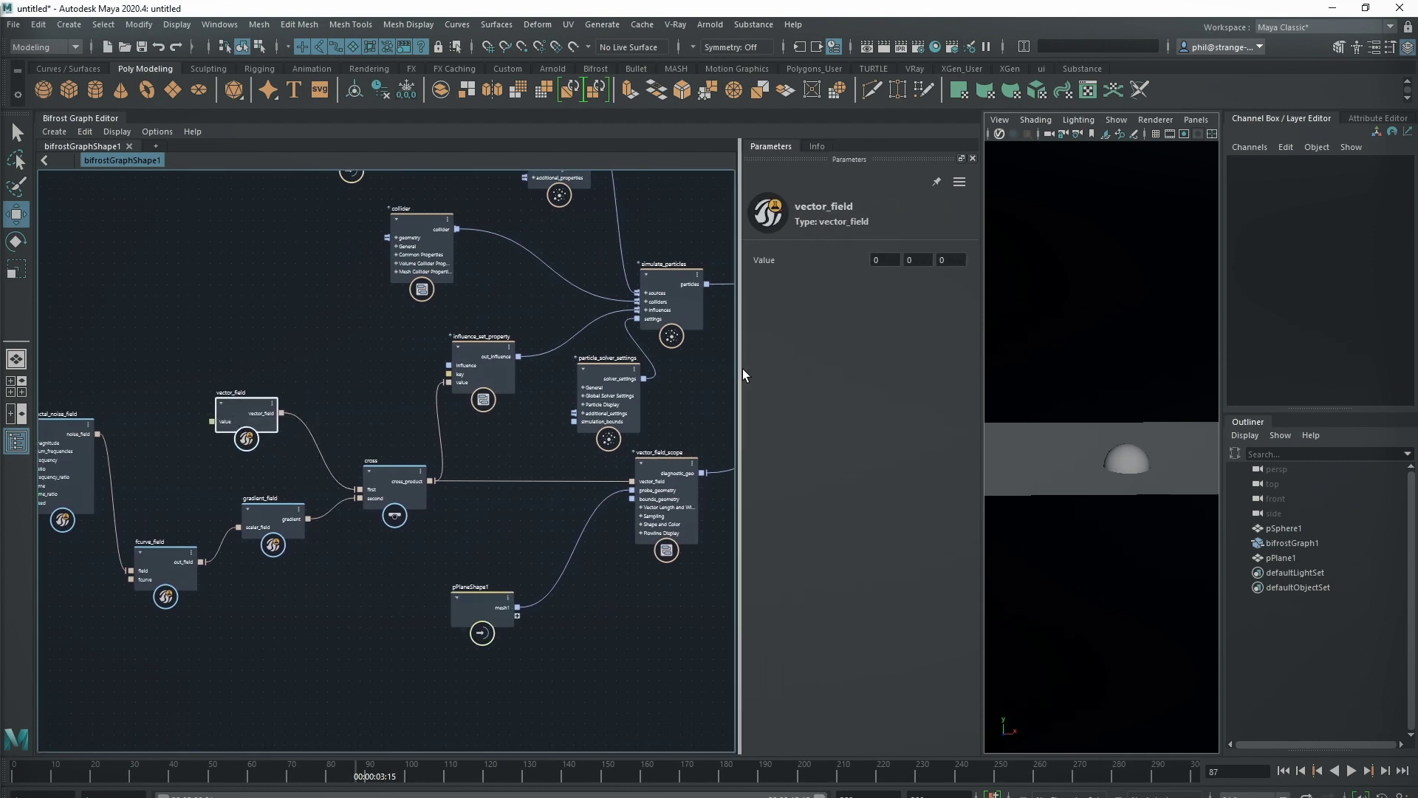
left_click(875, 260)
type("1")
key("Return")
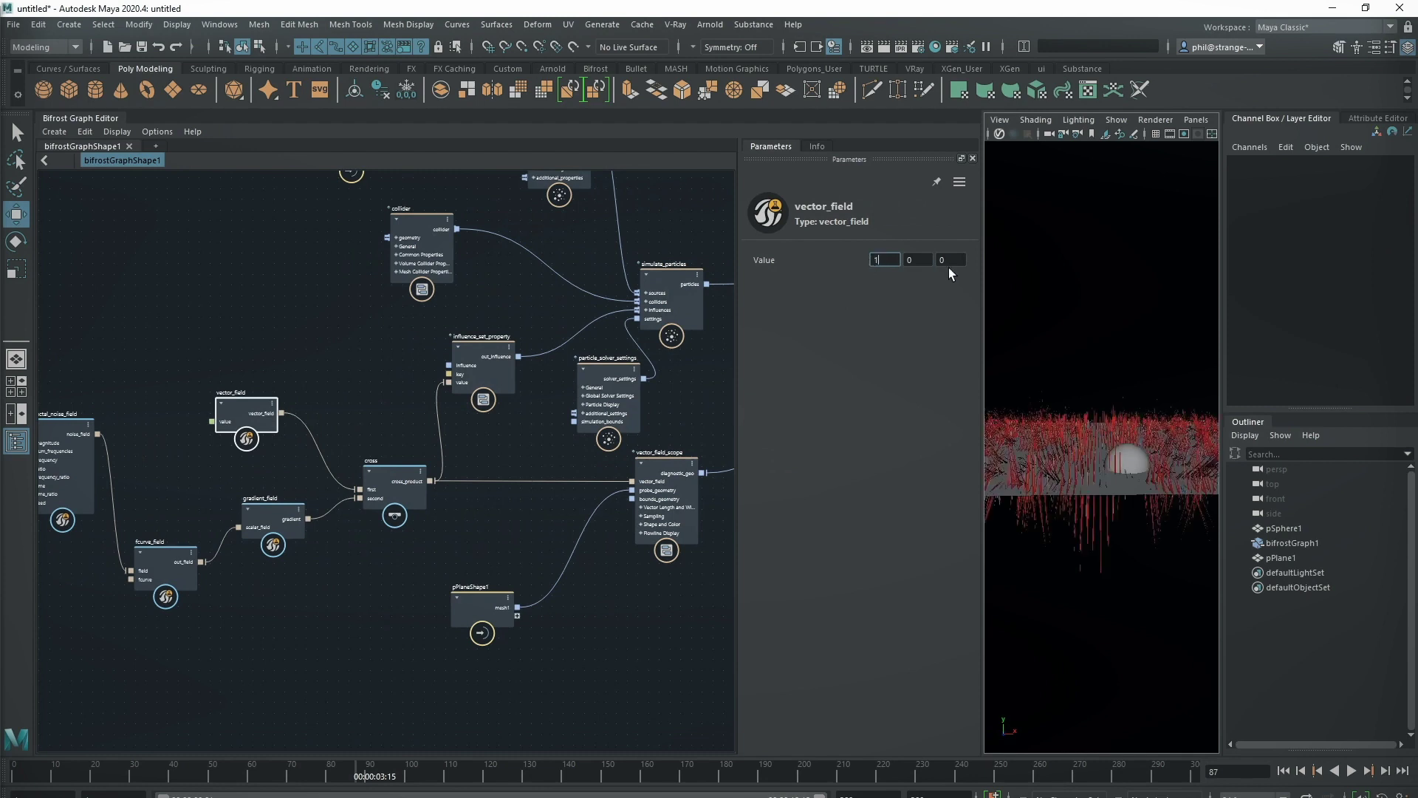
scroll(1080, 493, "up", 10)
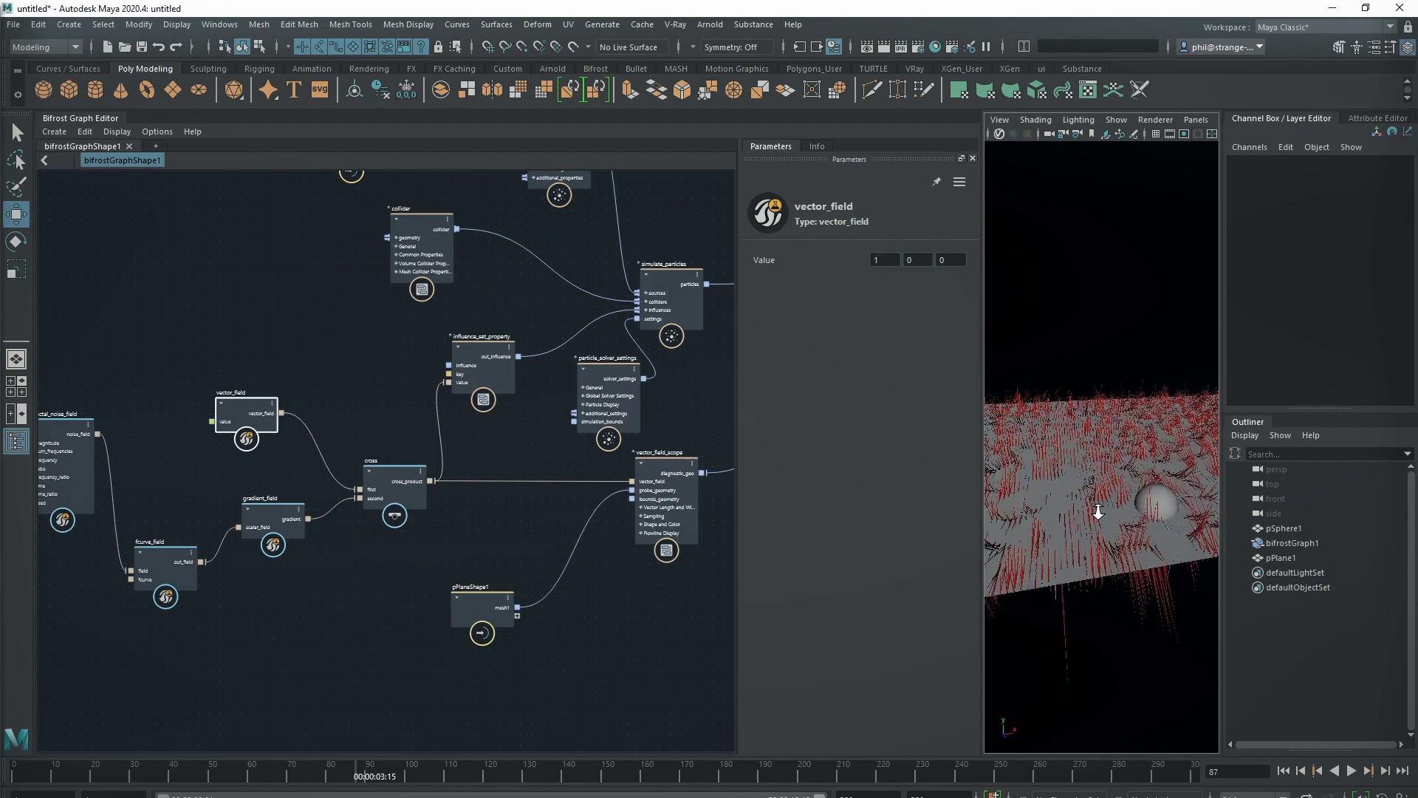
left_click_drag(1110, 483, 1070, 468, "alt")
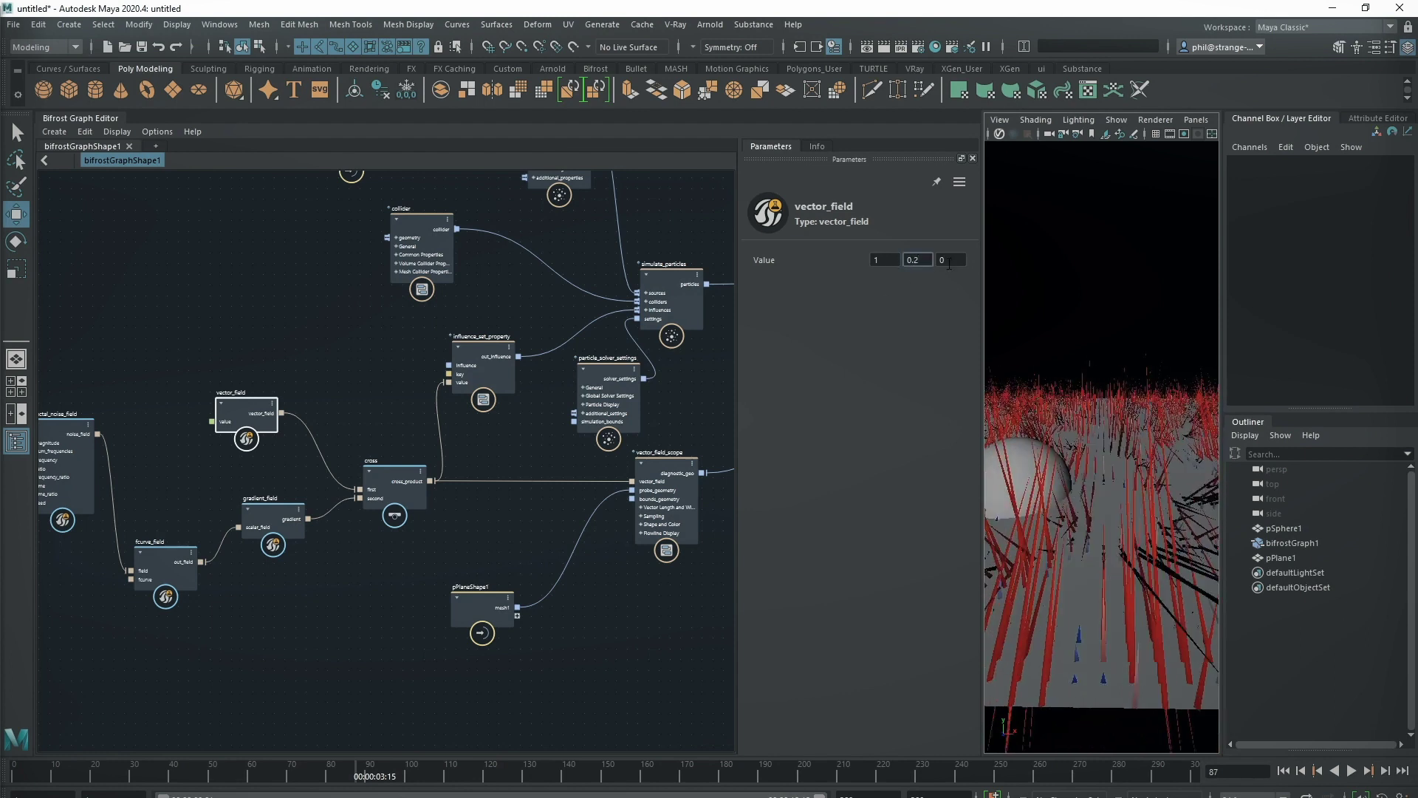
key("Tab")
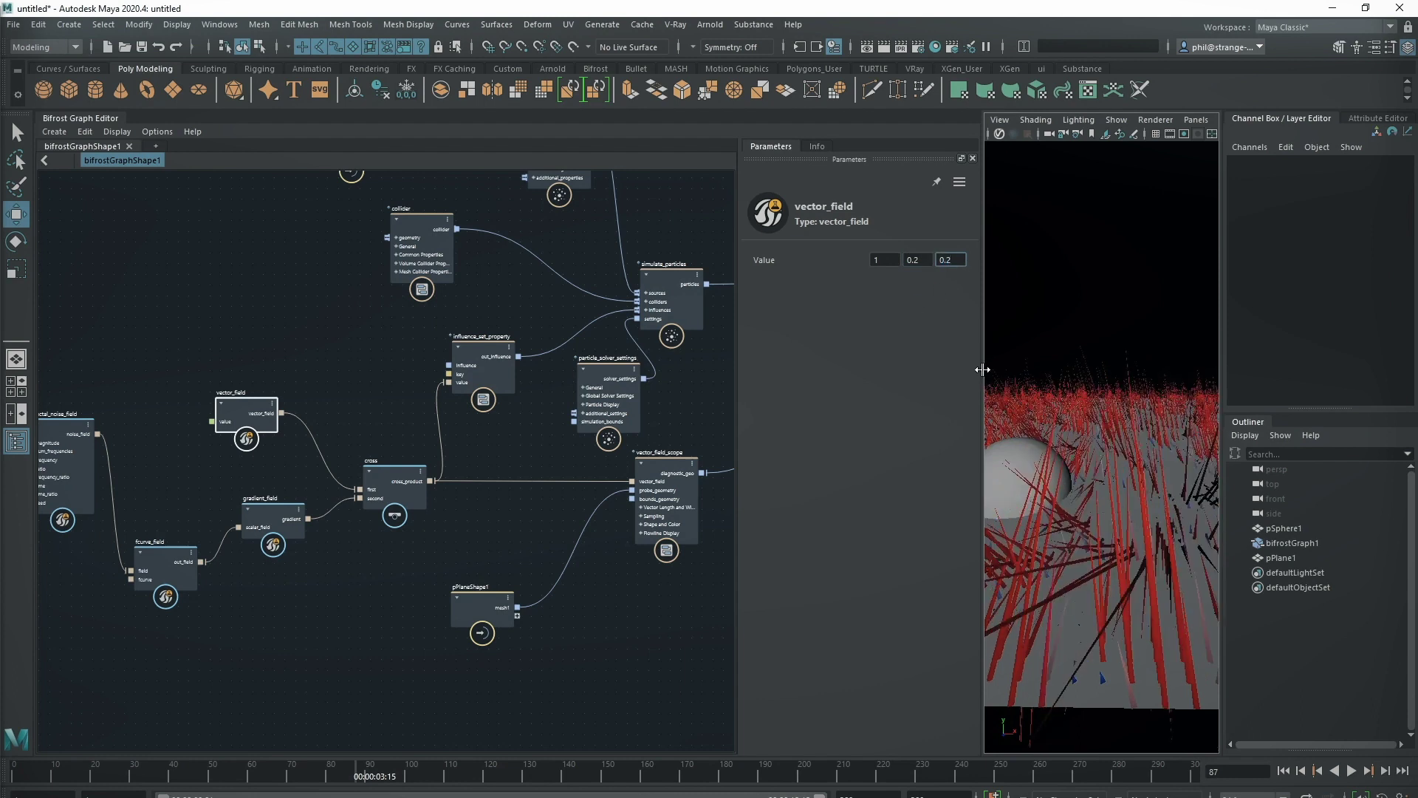
Widen the viewport and disconnect cross_product from the vector_field port of vector_field_scope.
left_click_drag(983, 369, 873, 377)
left_click(640, 409)
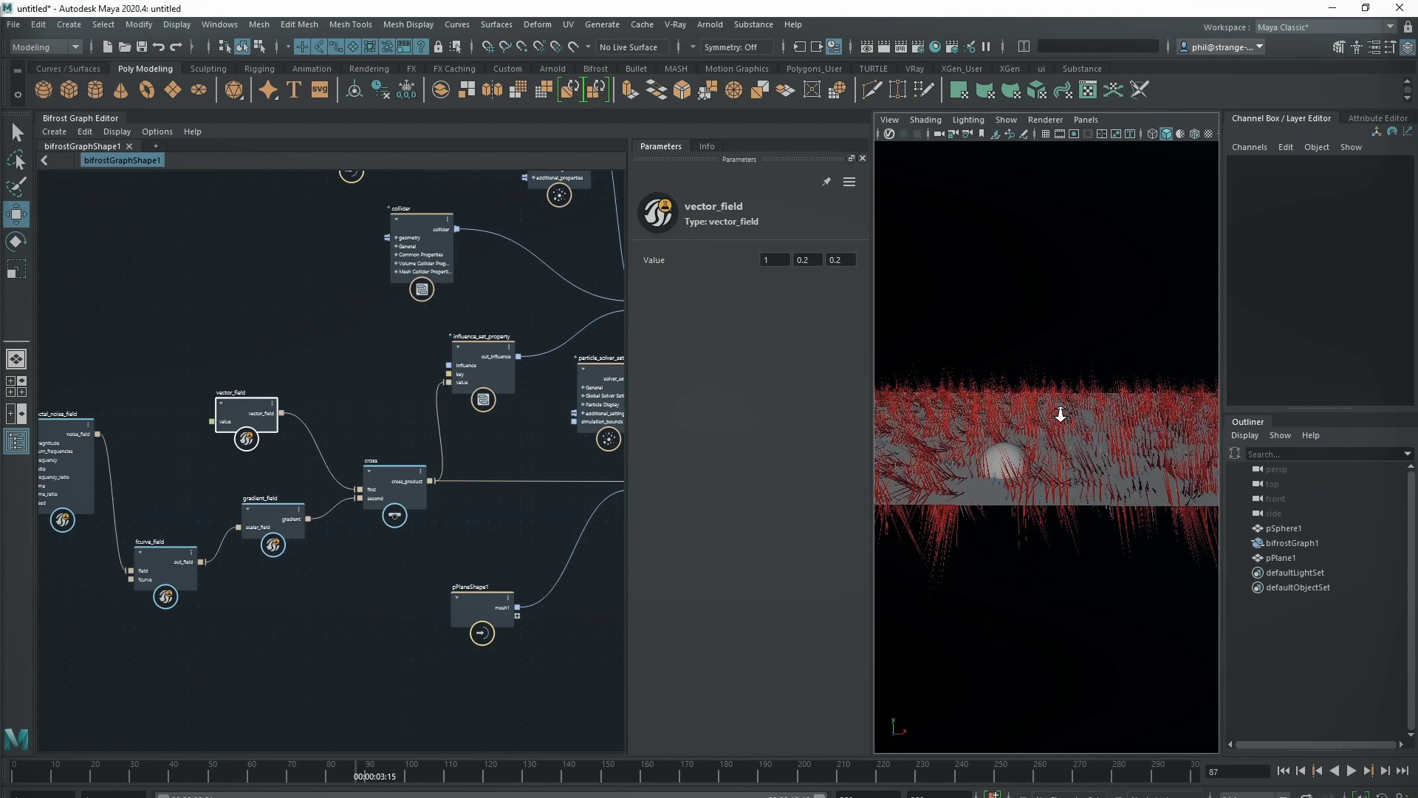
middle_click_drag(578, 497, 311, 498)
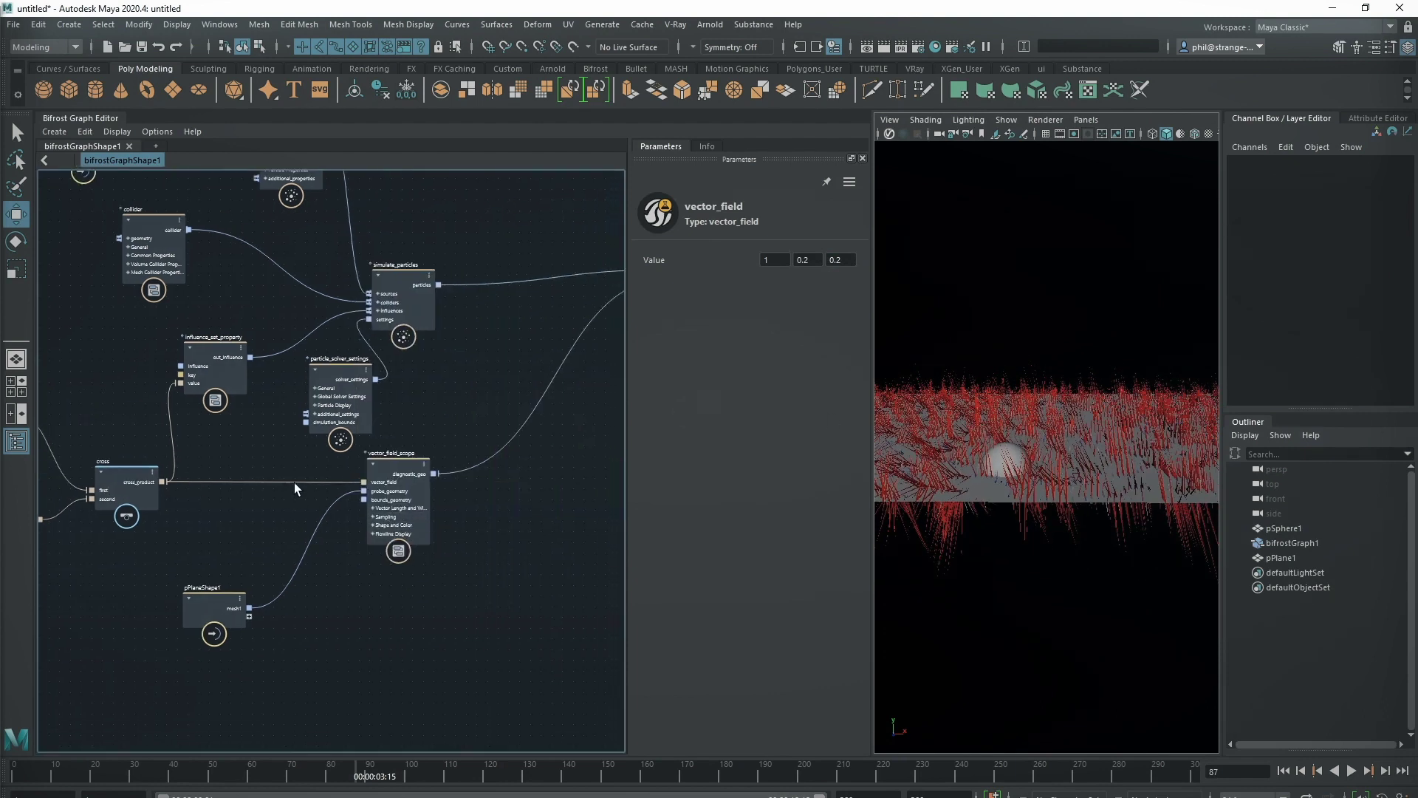
left_click_drag(294, 480, 292, 517)
Play the simulation from the first frame and examine the particle motion around the sphere in an enlarged viewport.
left_click(1289, 771)
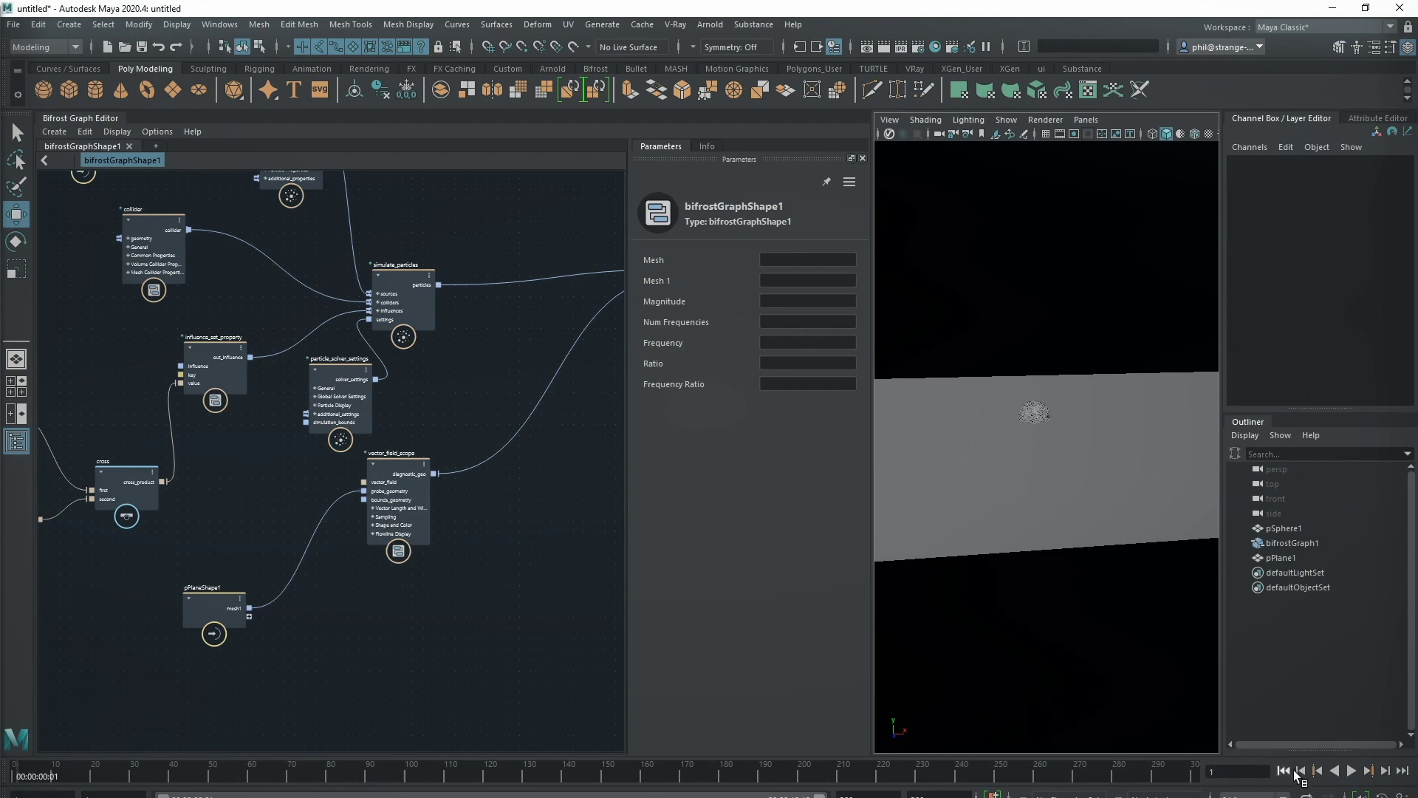
left_click(1350, 770)
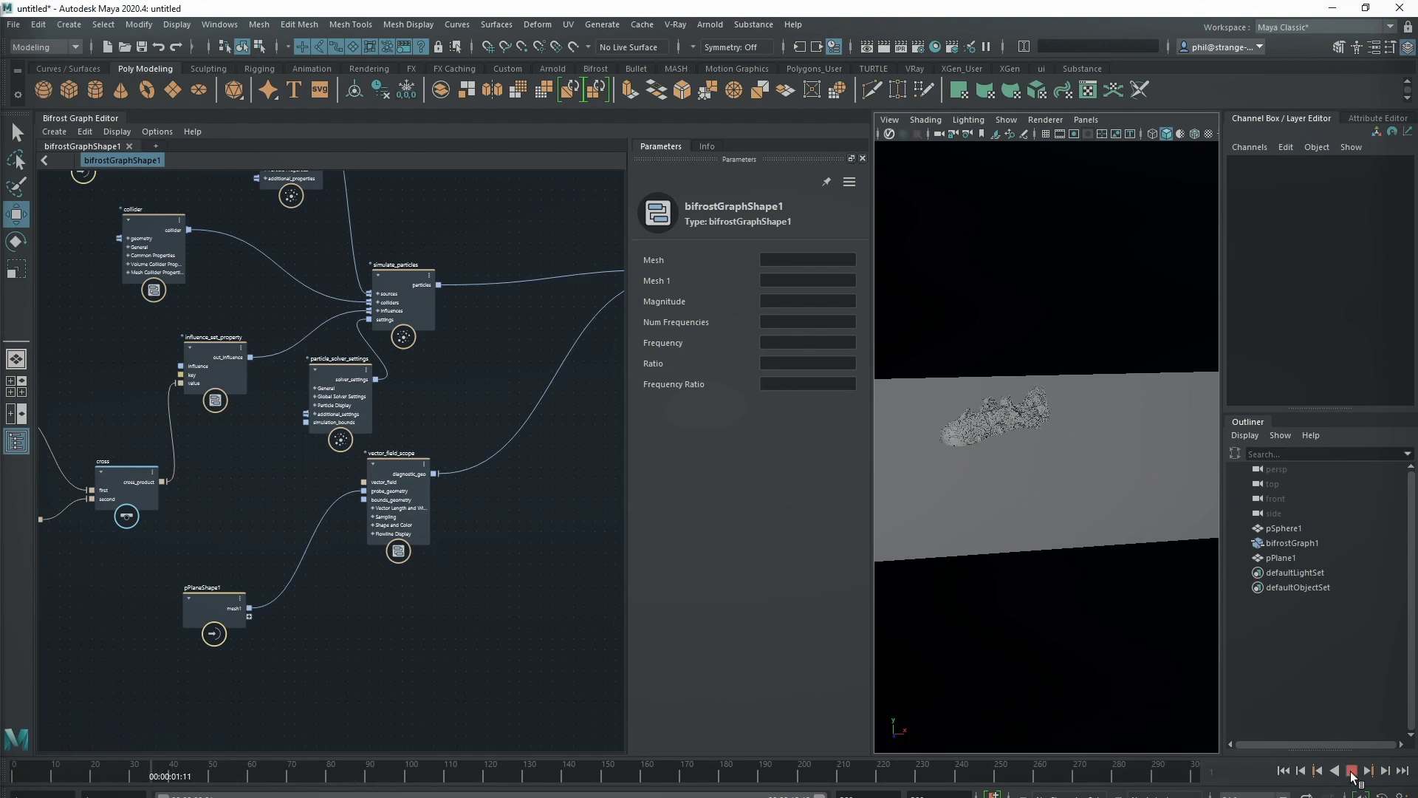
left_click(1350, 771)
right_click_drag(1149, 544, 875, 461, "alt")
left_click_drag(873, 451, 643, 453)
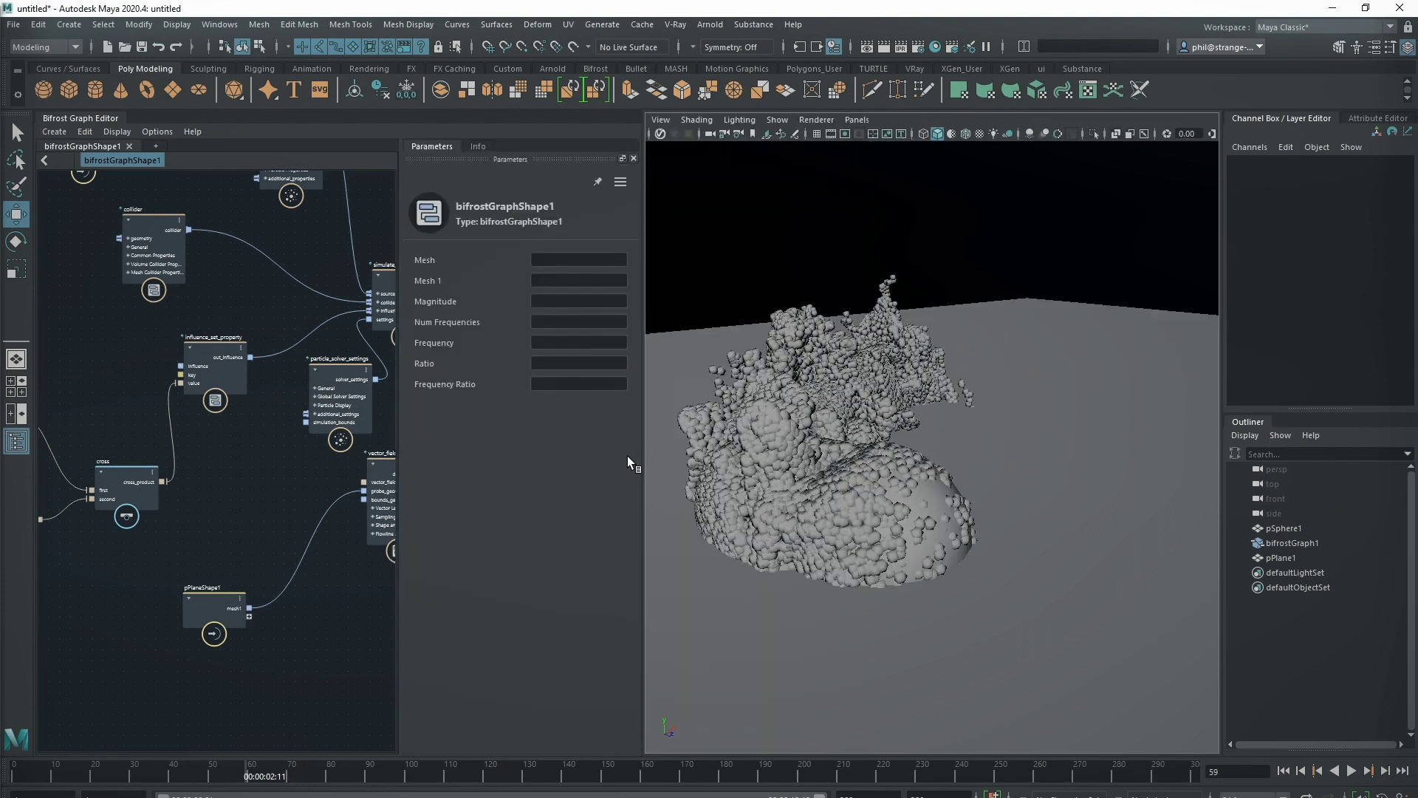
left_click_drag(667, 501, 990, 570, "alt")
left_click(1351, 771)
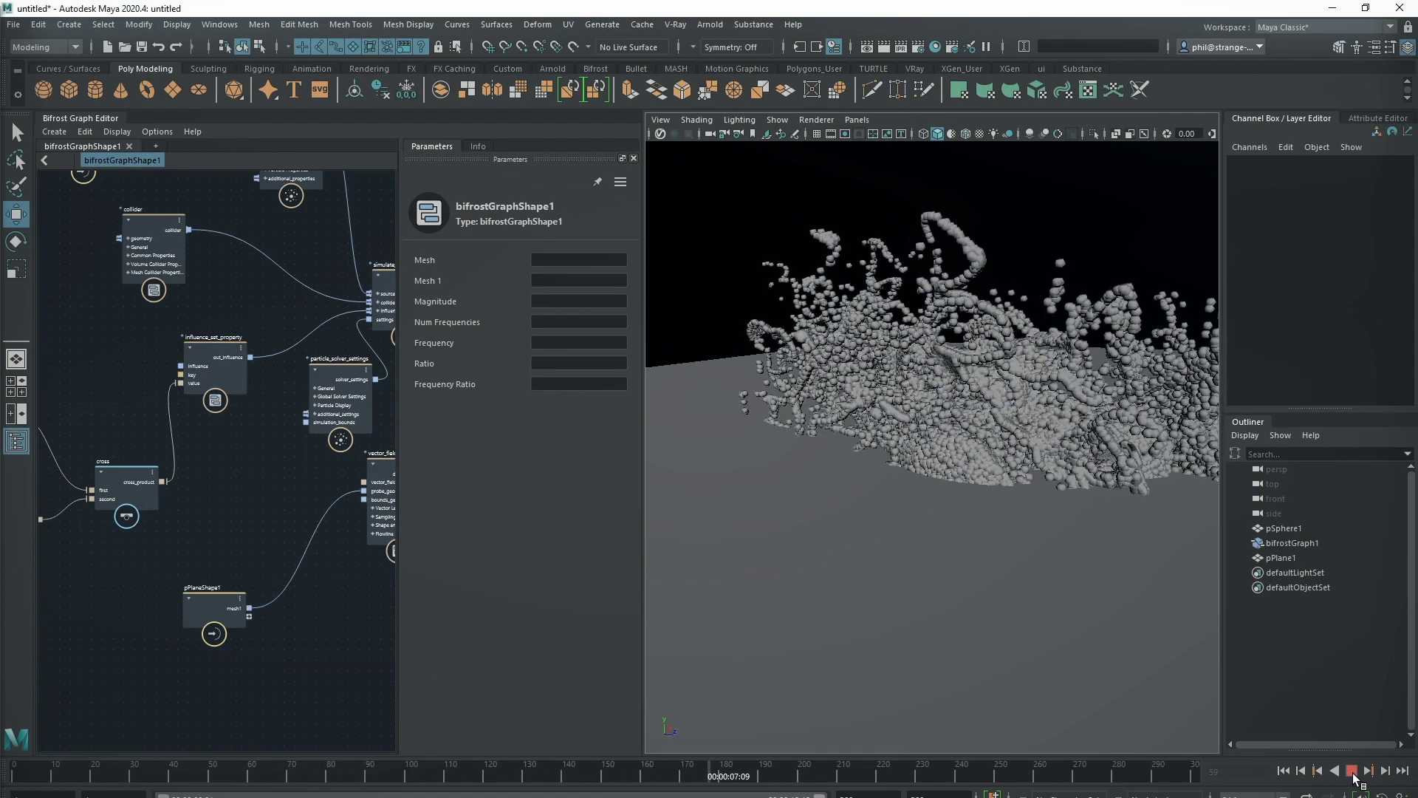
left_click(1351, 771)
left_click_drag(960, 530, 858, 583, "alt")
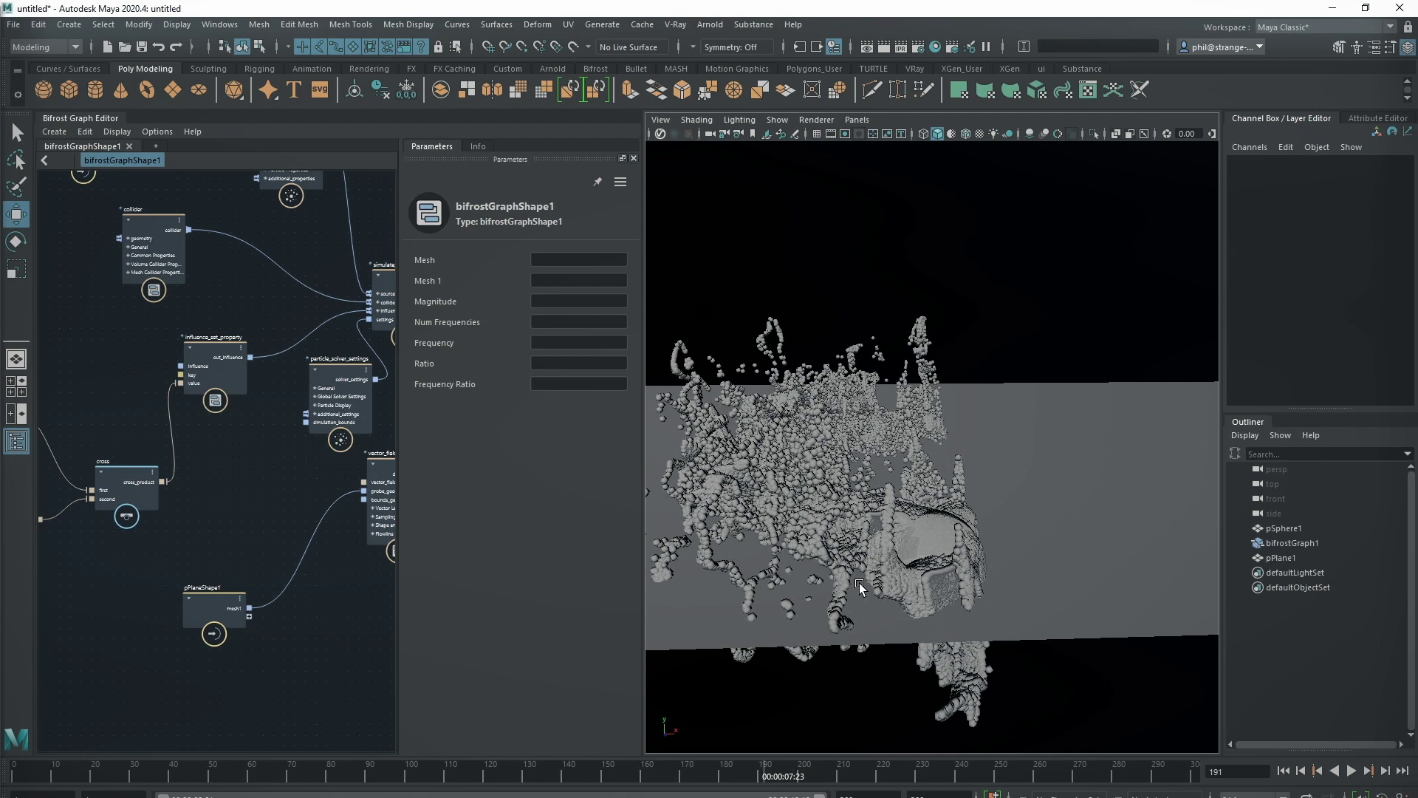
Set the rate of the source_particles node to 2500.
middle_click_drag(190, 463, 69, 623)
left_click_drag(177, 298, 178, 280)
double_click(591, 421)
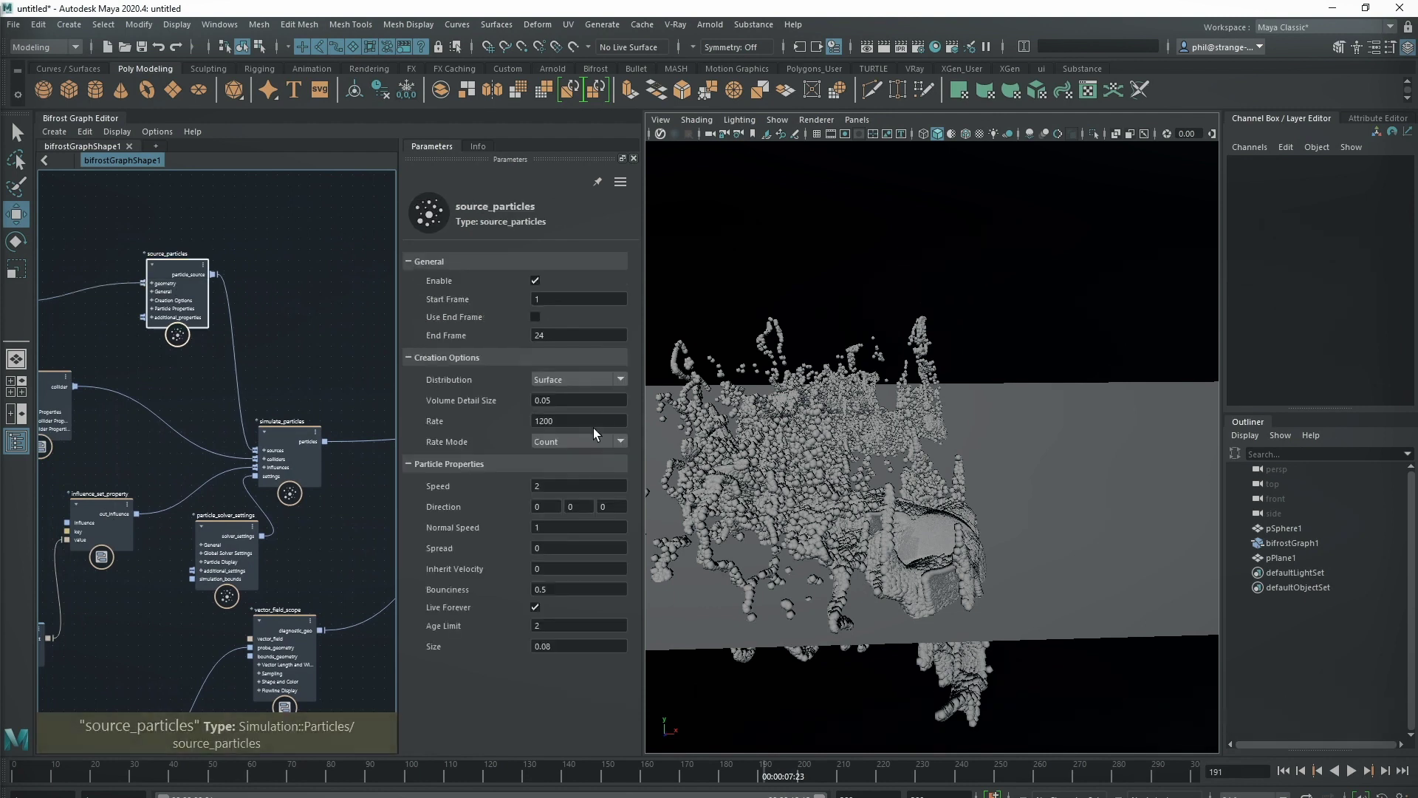
type("2500")
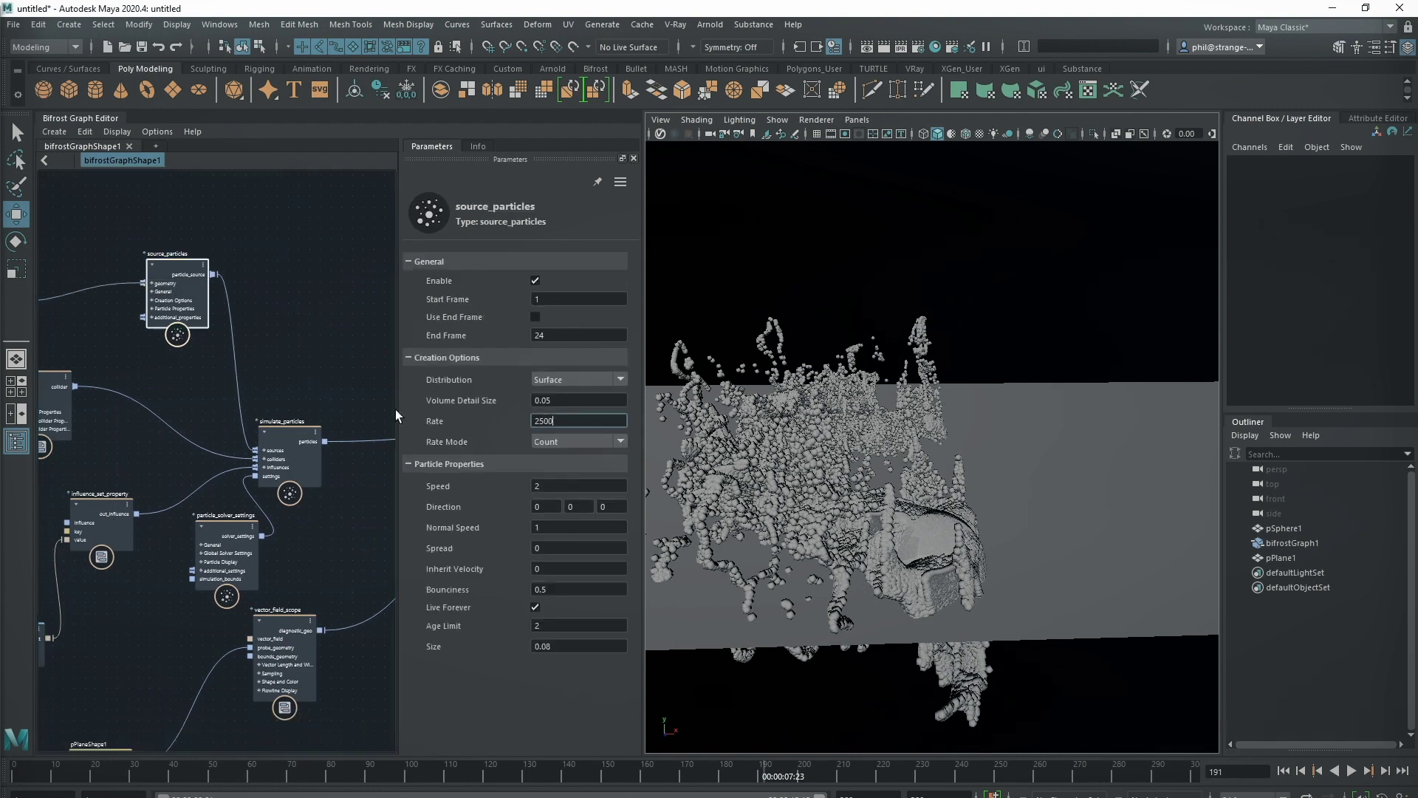
key("Return")
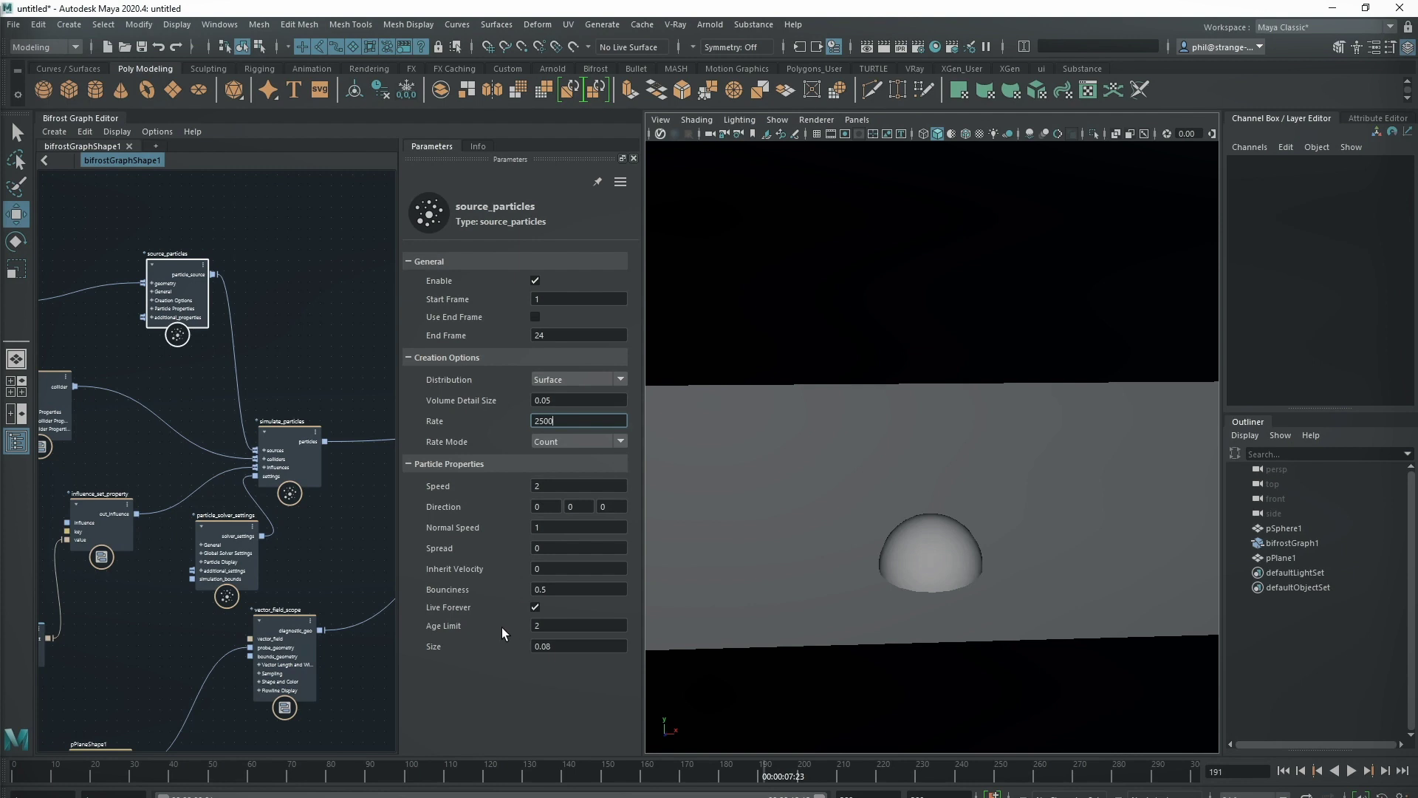
Set the source particle size to 0.05 and replay the simulation from the first frame.
left_click(554, 646)
left_click(1282, 770)
left_click(1352, 771)
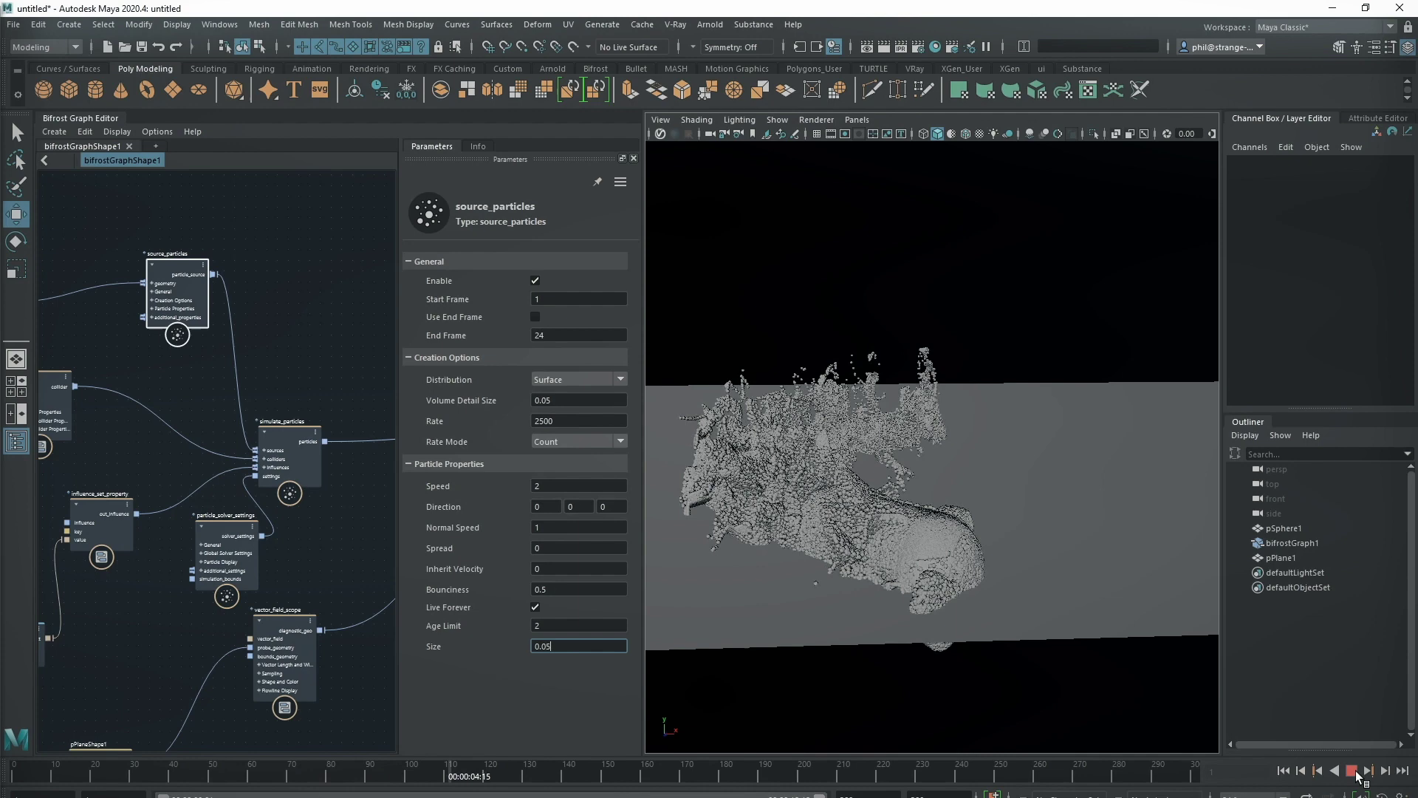
Stop the playback and delete the plane from the scene.
left_click(1352, 771)
mouse_move(1056, 563)
left_mouse_down("alt")
mouse_move(1124, 559)
mouse_move(1094, 548)
mouse_move(1033, 573)
left_mouse_up("alt")
left_click(1095, 493)
key("Delete")
left_click_drag(919, 526, 775, 539, "alt")
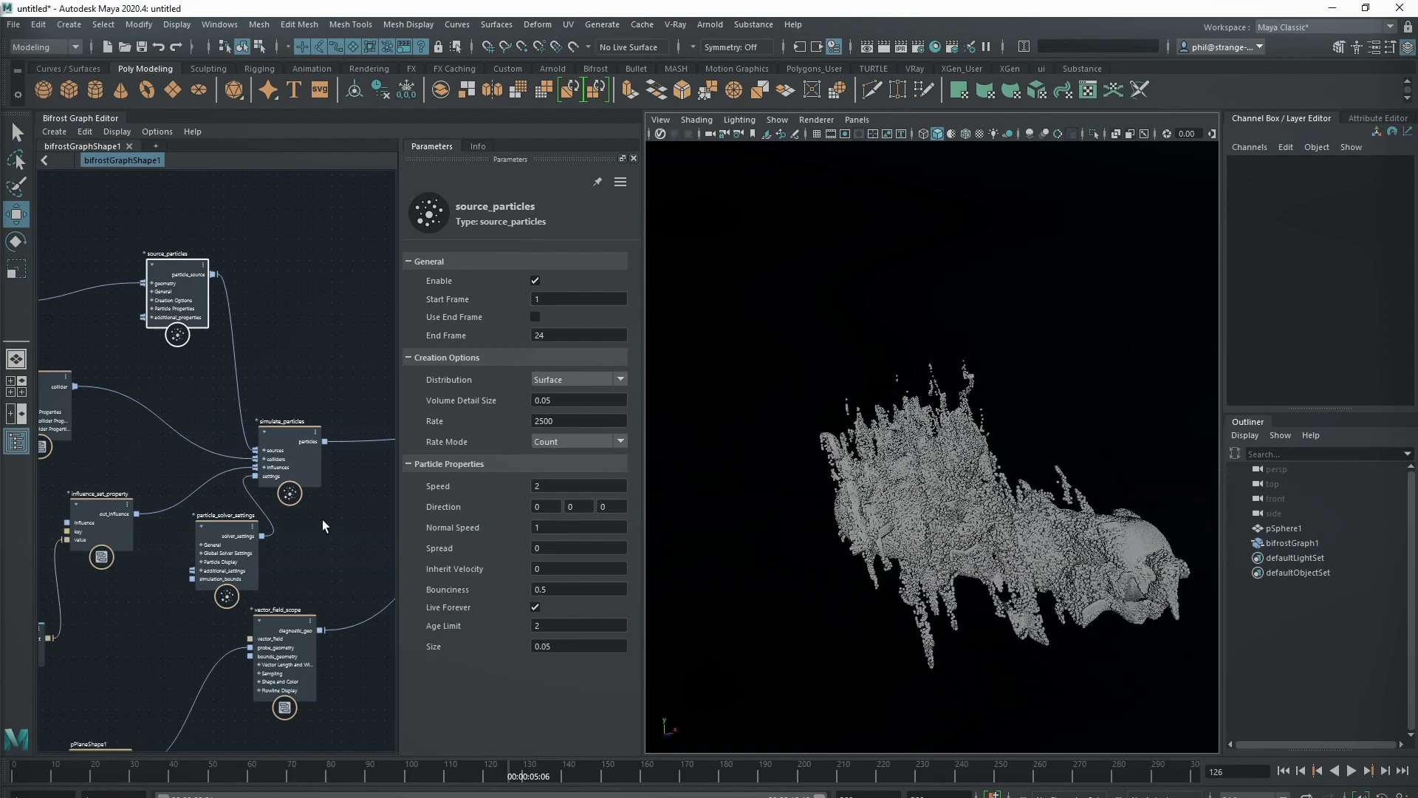
Set all three components of the vector_field node's value to 0.2.
middle_click_drag(104, 380, 226, 469)
left_click_drag(132, 502, 153, 464)
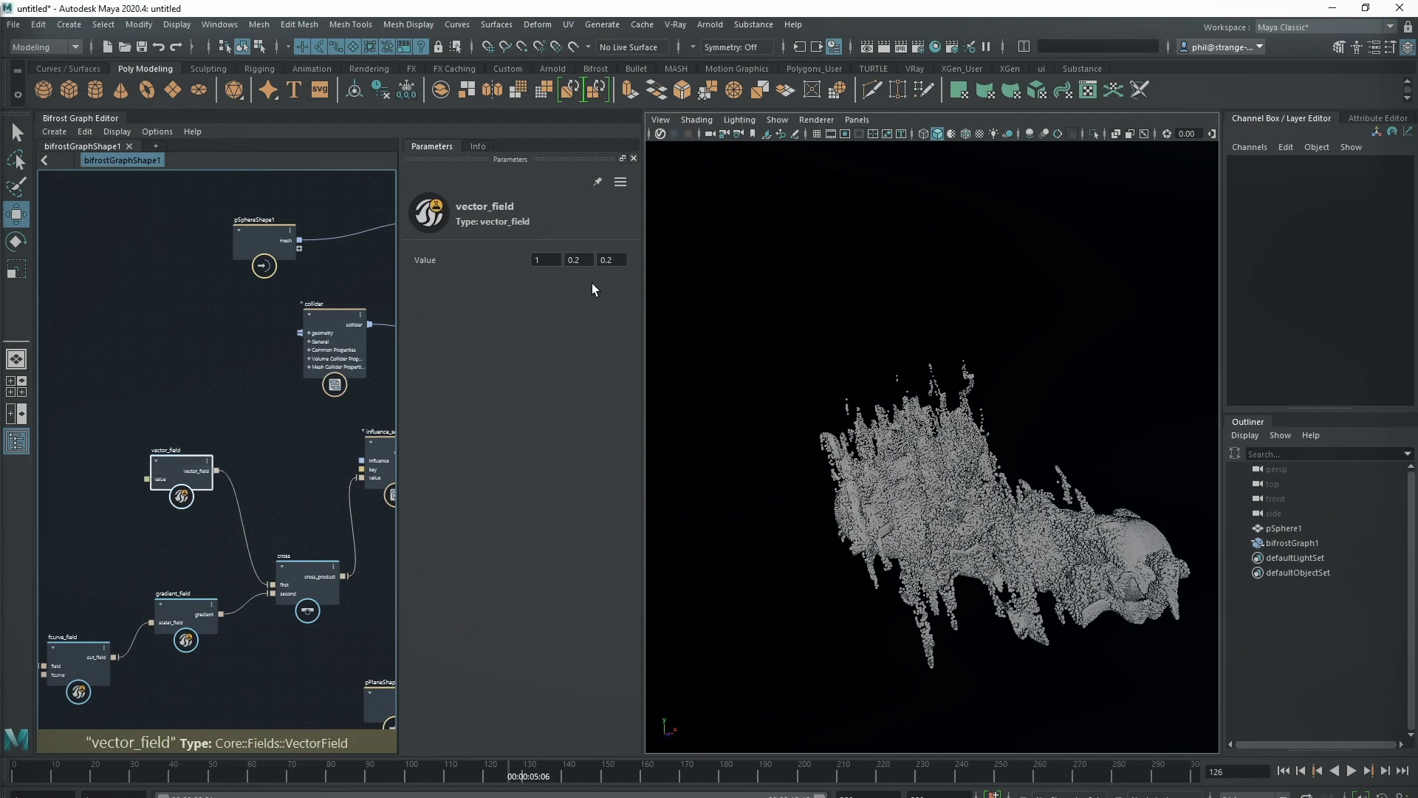
left_click(580, 259)
type("0.2")
left_click(614, 260)
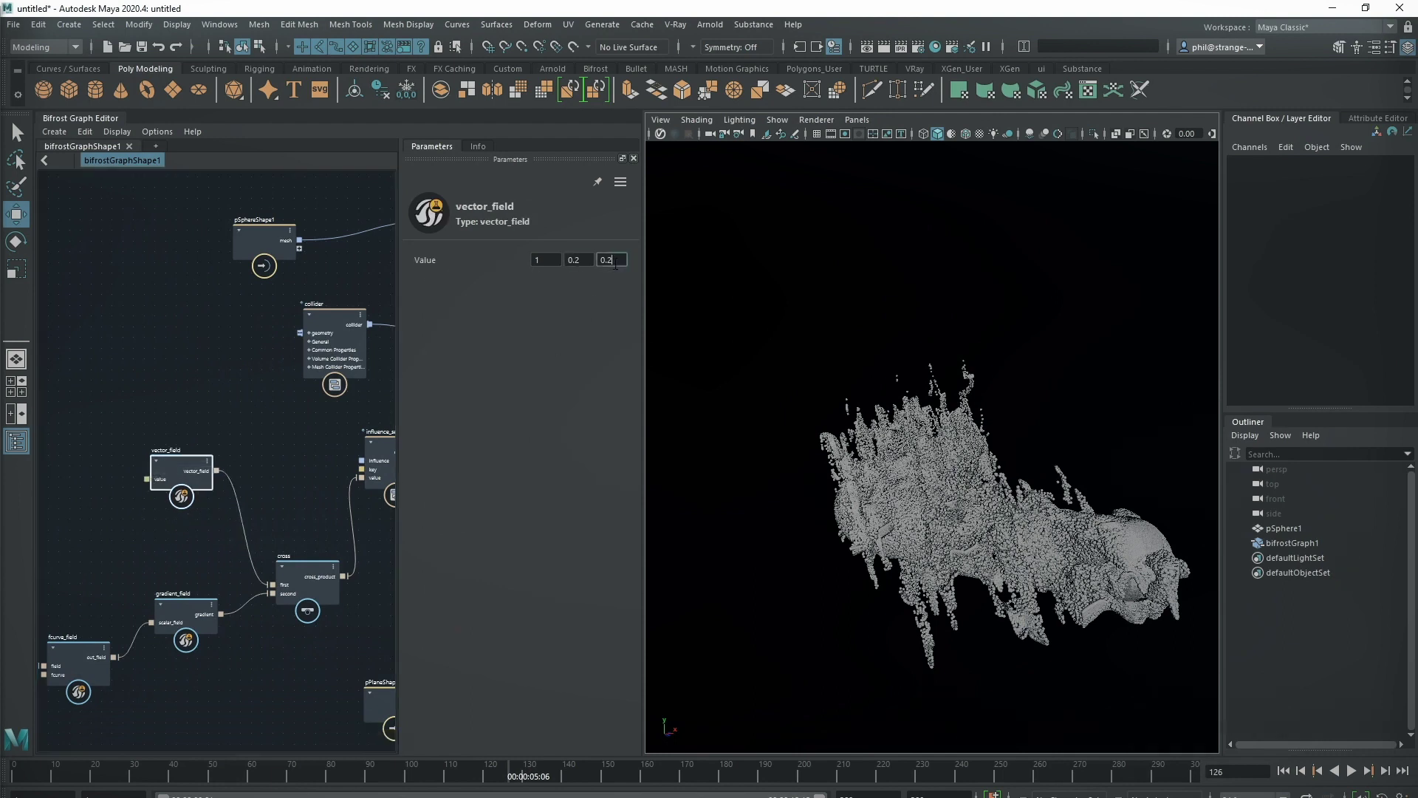
left_click(539, 261)
type("0.2")
key("Return")
Replay the simulation from the first frame and examine the shape of the particle trail from several angles.
left_click(1283, 771)
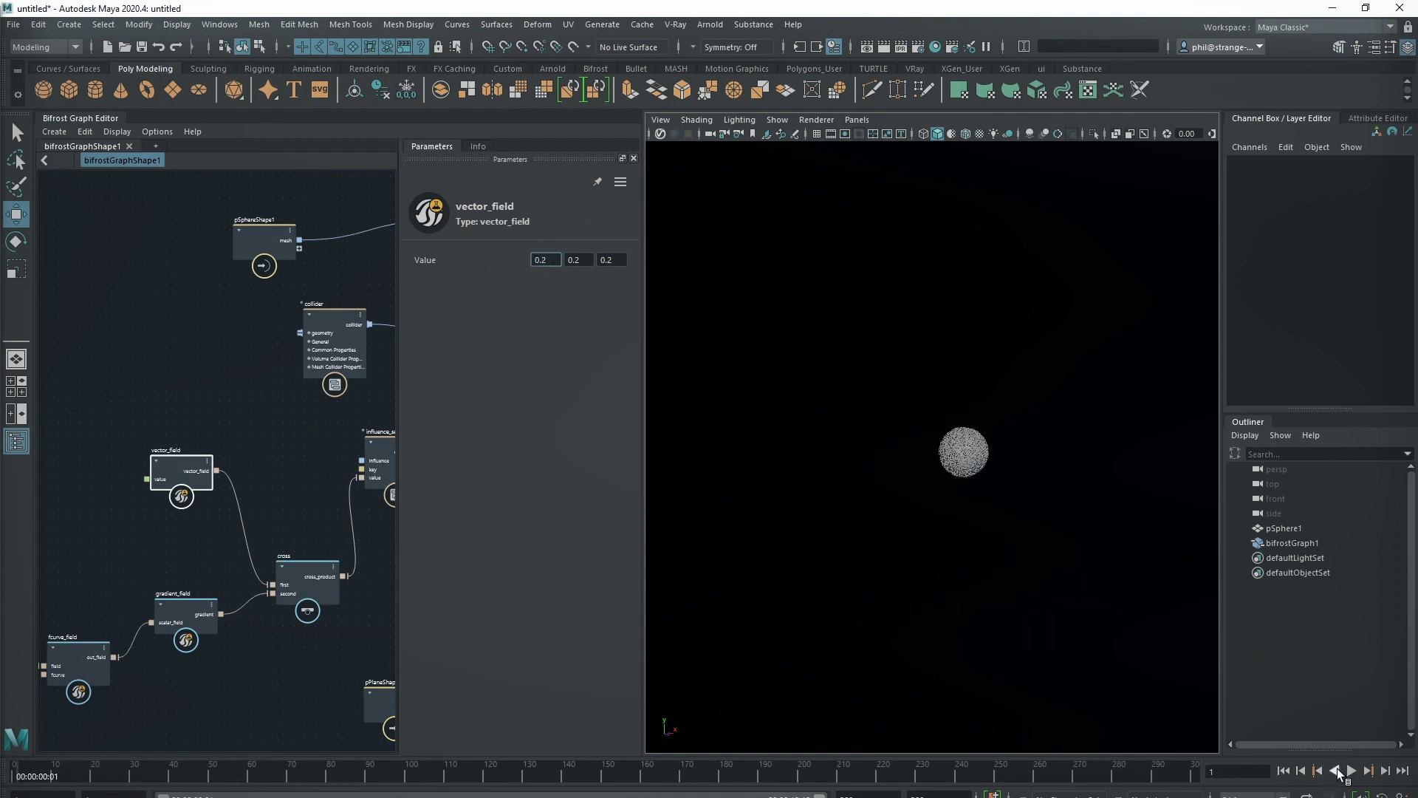
left_click(1352, 770)
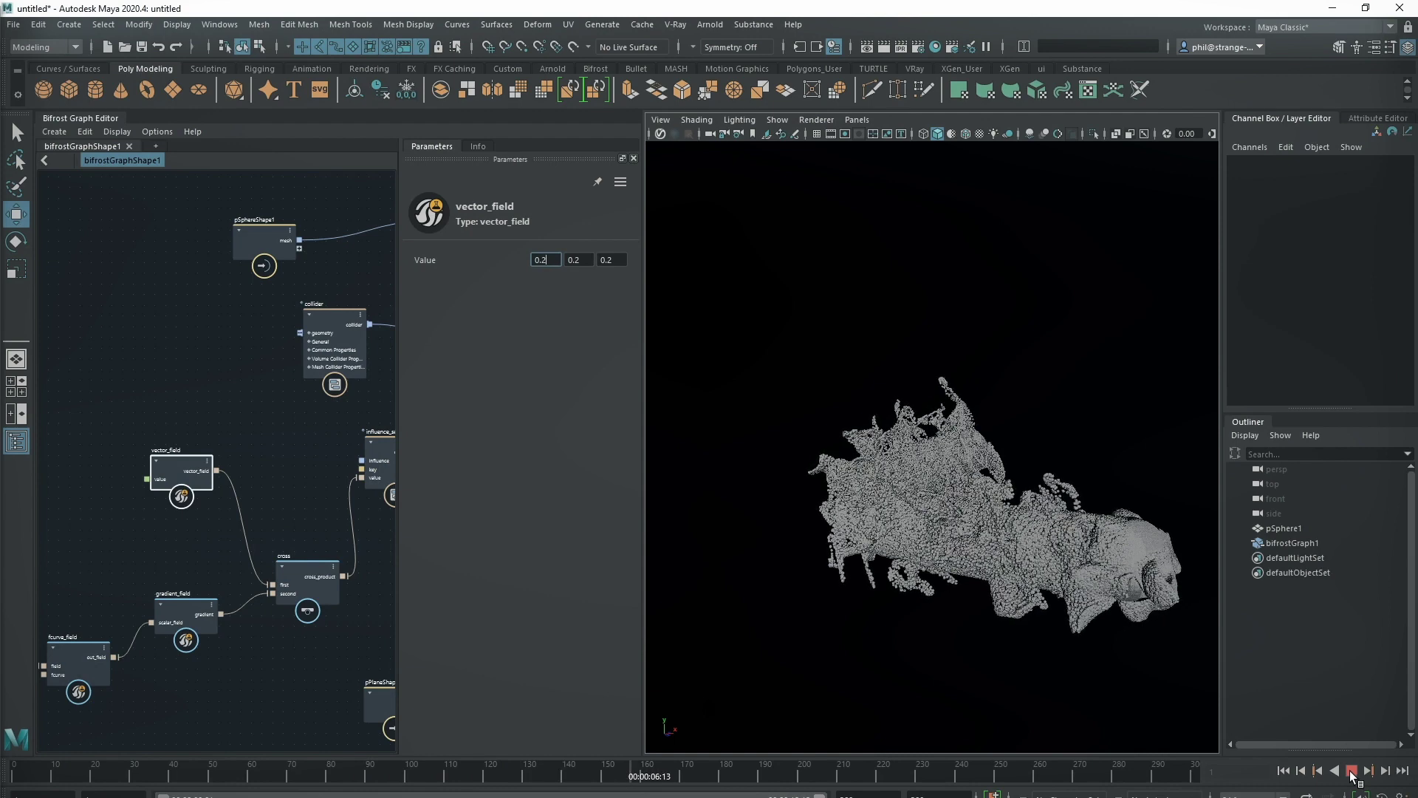
left_click(1351, 770)
left_click_drag(918, 546, 1062, 554, "alt")
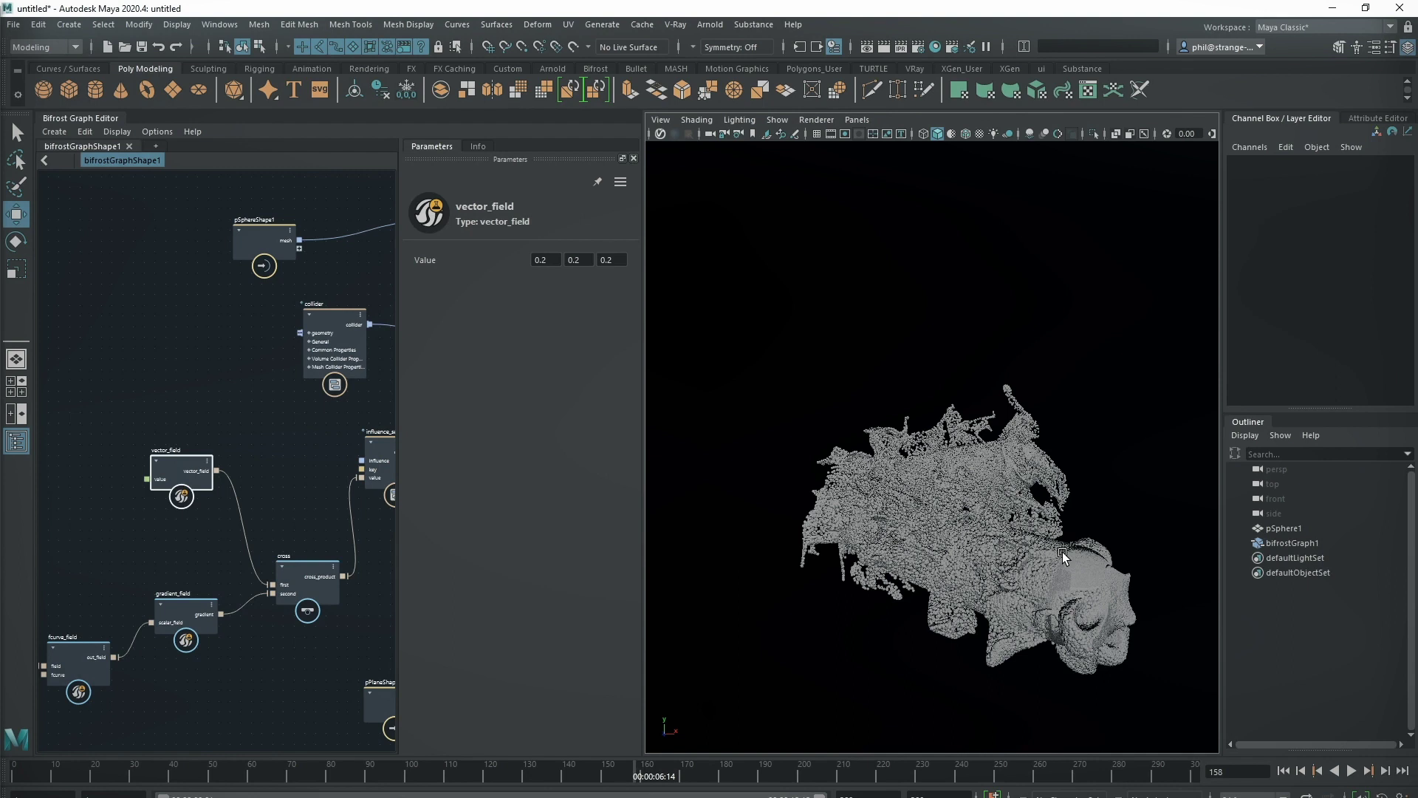
left_click_drag(1062, 551, 909, 507, "alt")
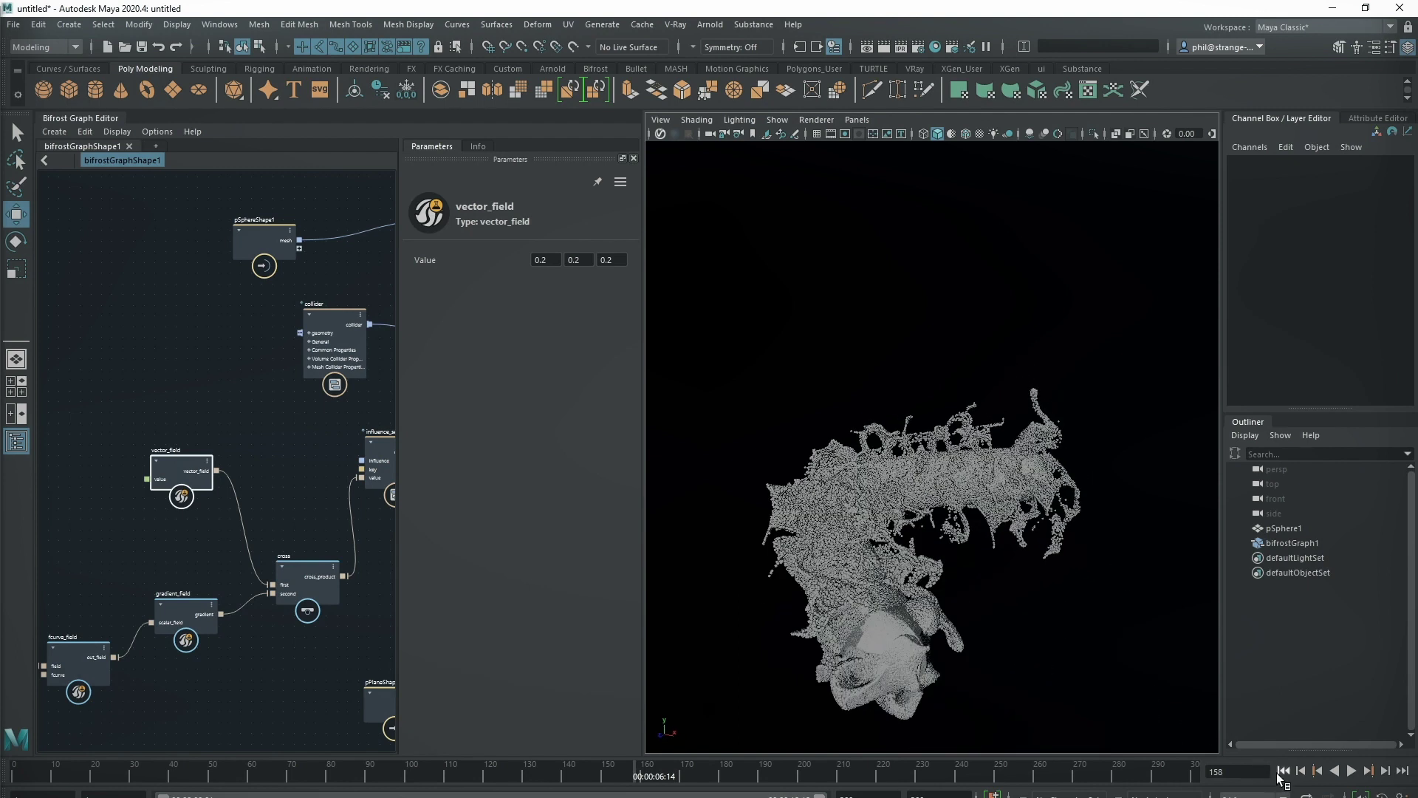
left_click(1283, 770)
left_click(1351, 770)
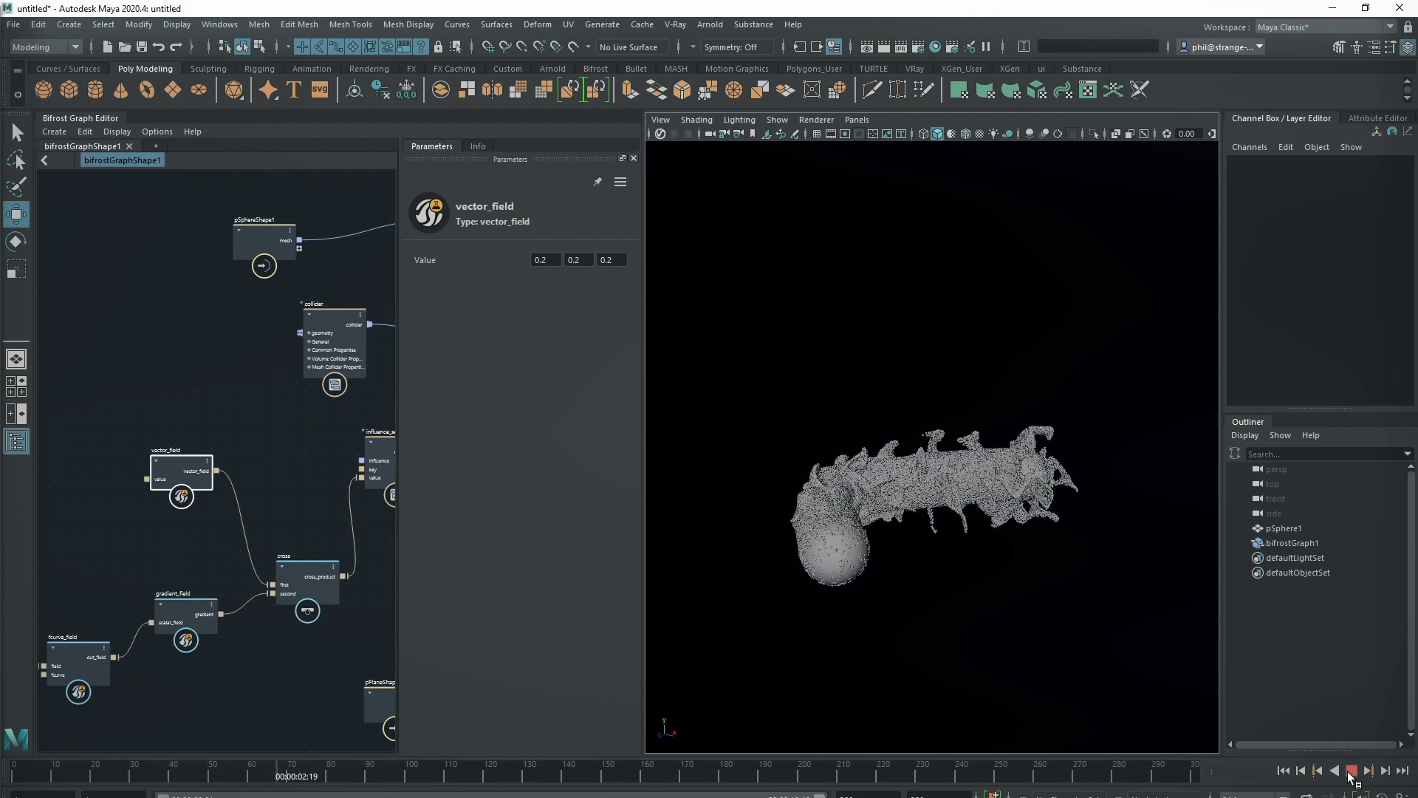
left_click(1350, 771)
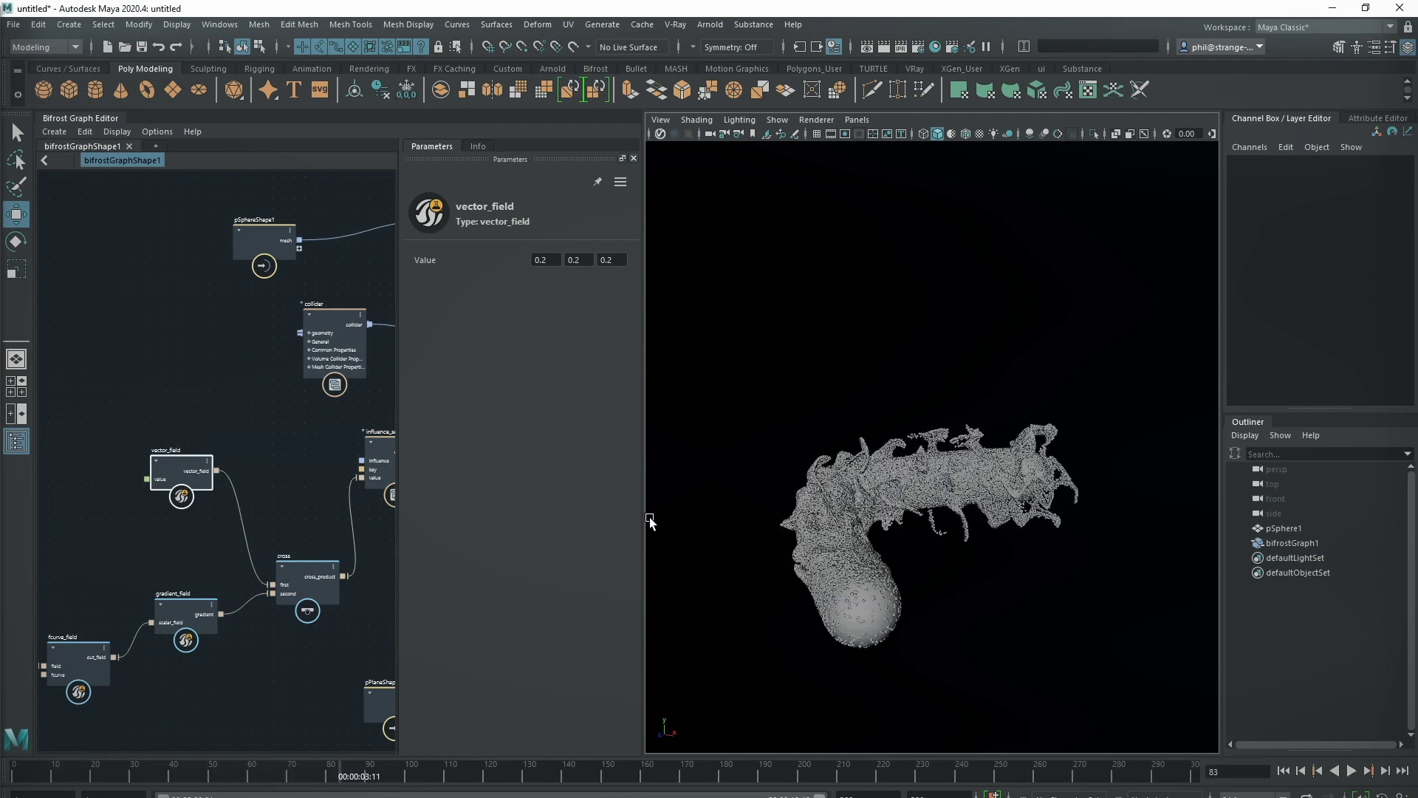
Widen the Bifrost node graph area and bring the noise, gradient and cross nodes into view.
left_click_drag(649, 521, 920, 521)
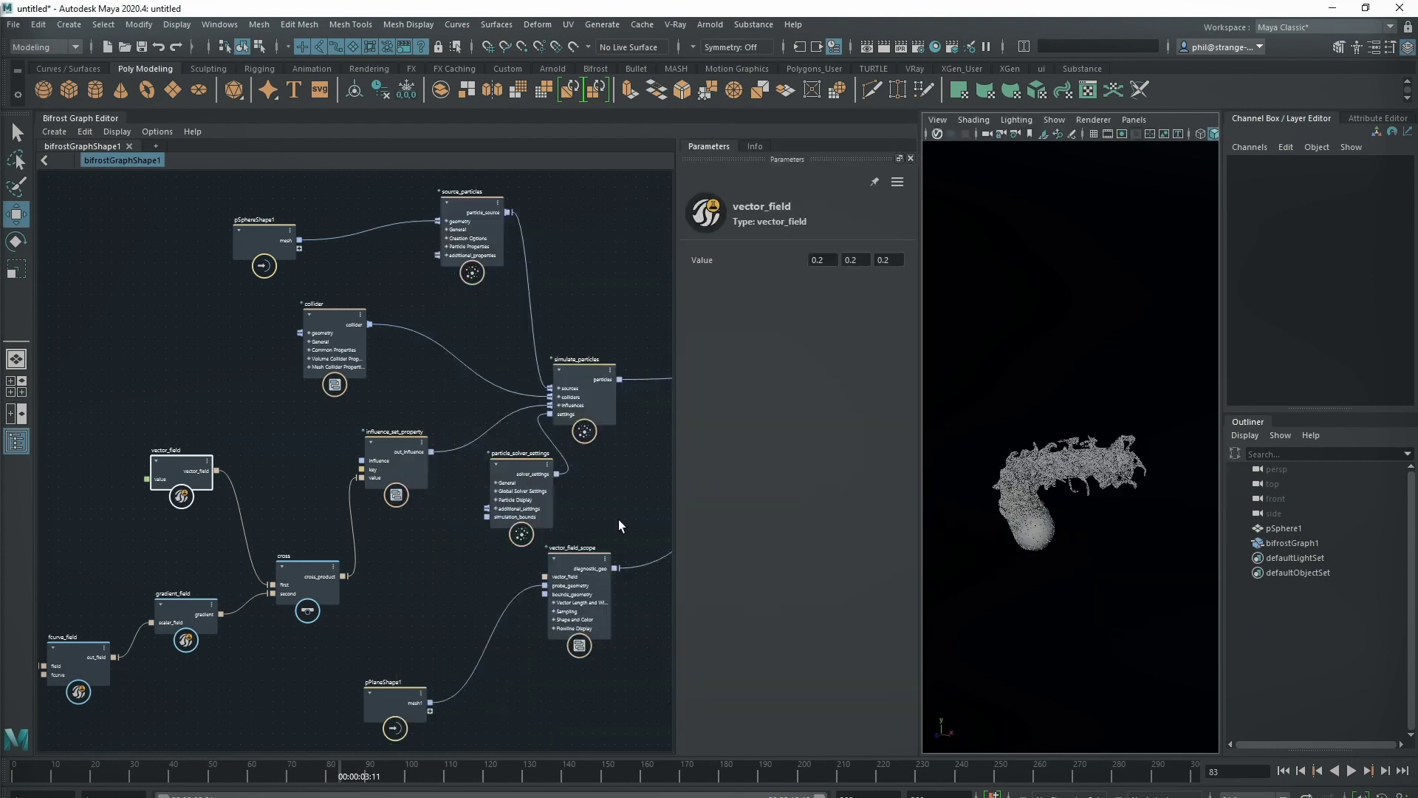
left_click_drag(673, 492, 755, 492)
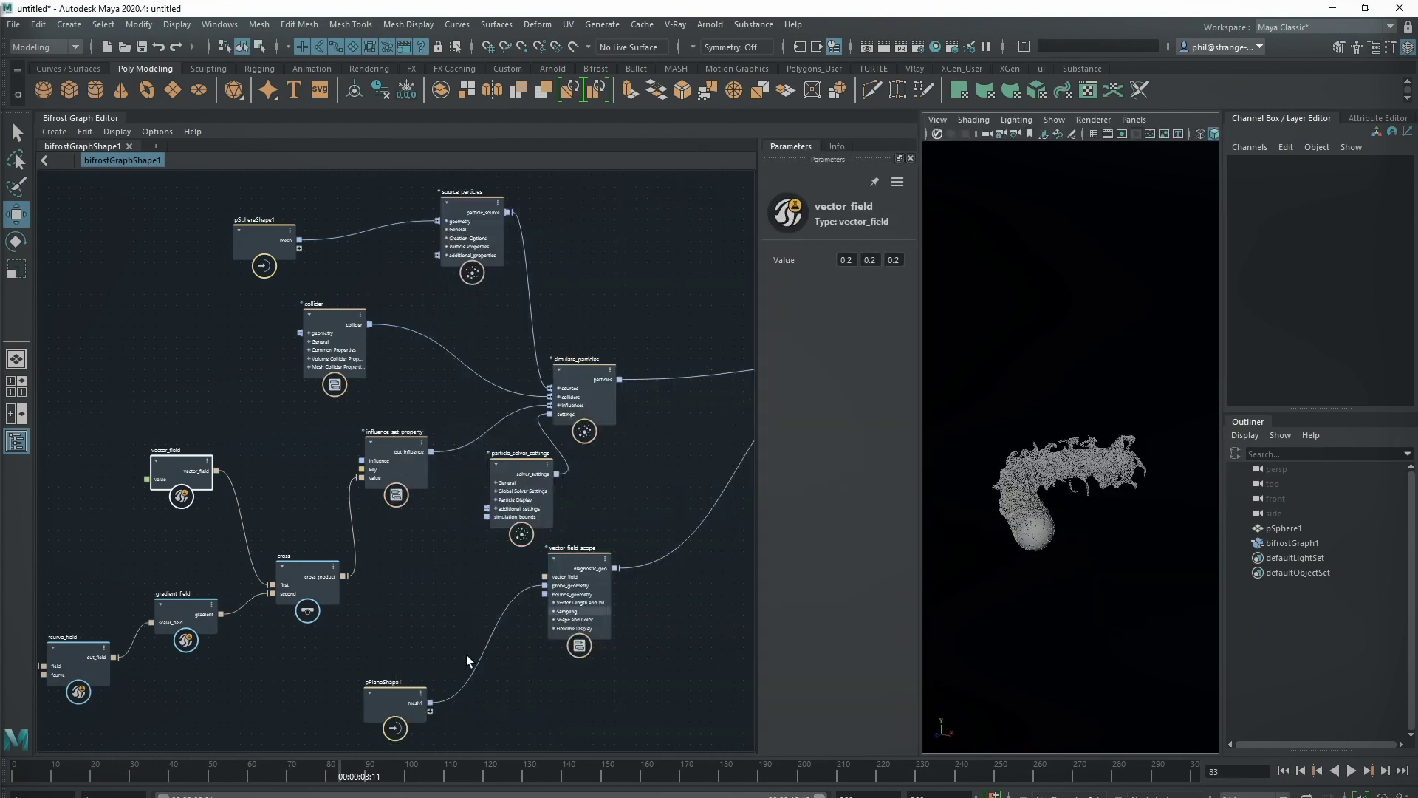
middle_click_drag(337, 635, 433, 574)
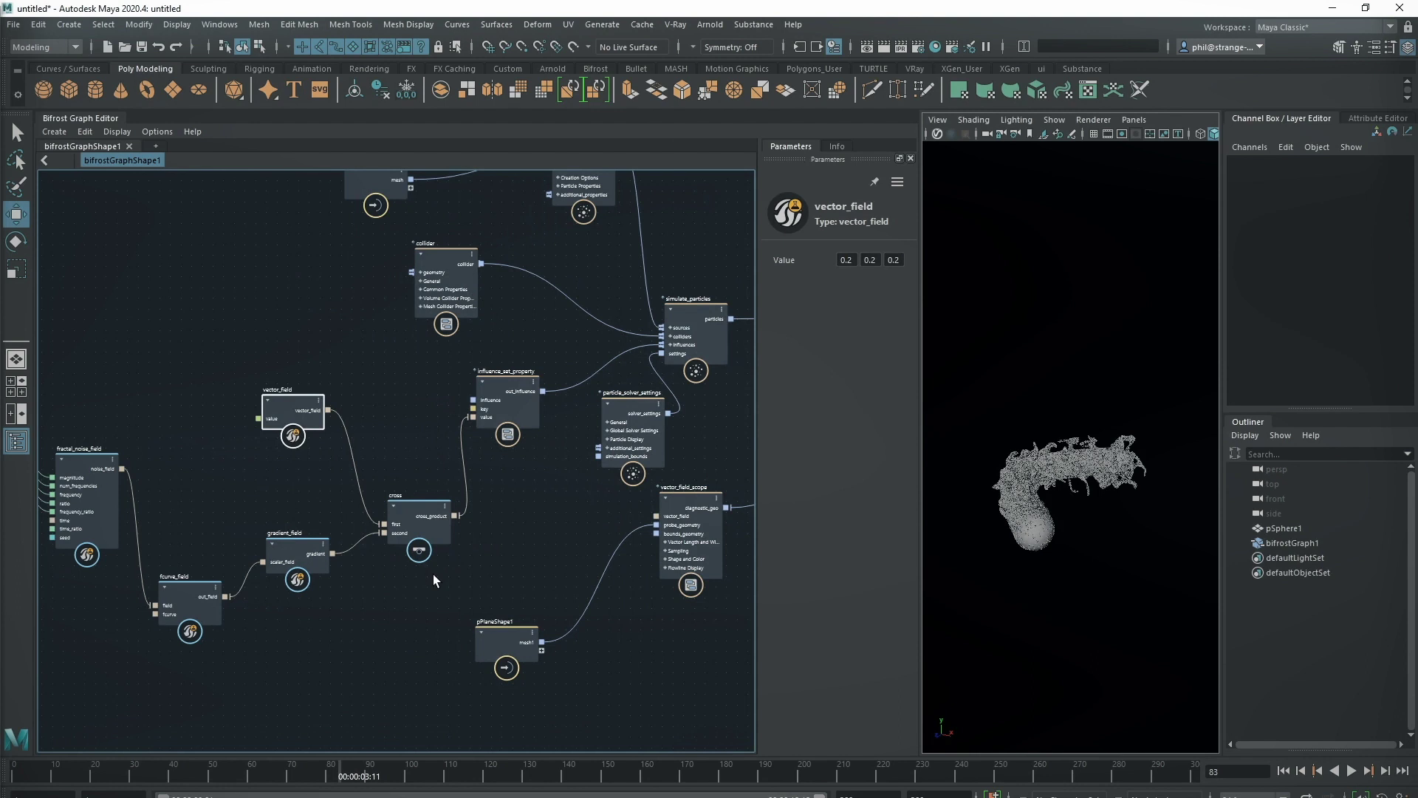